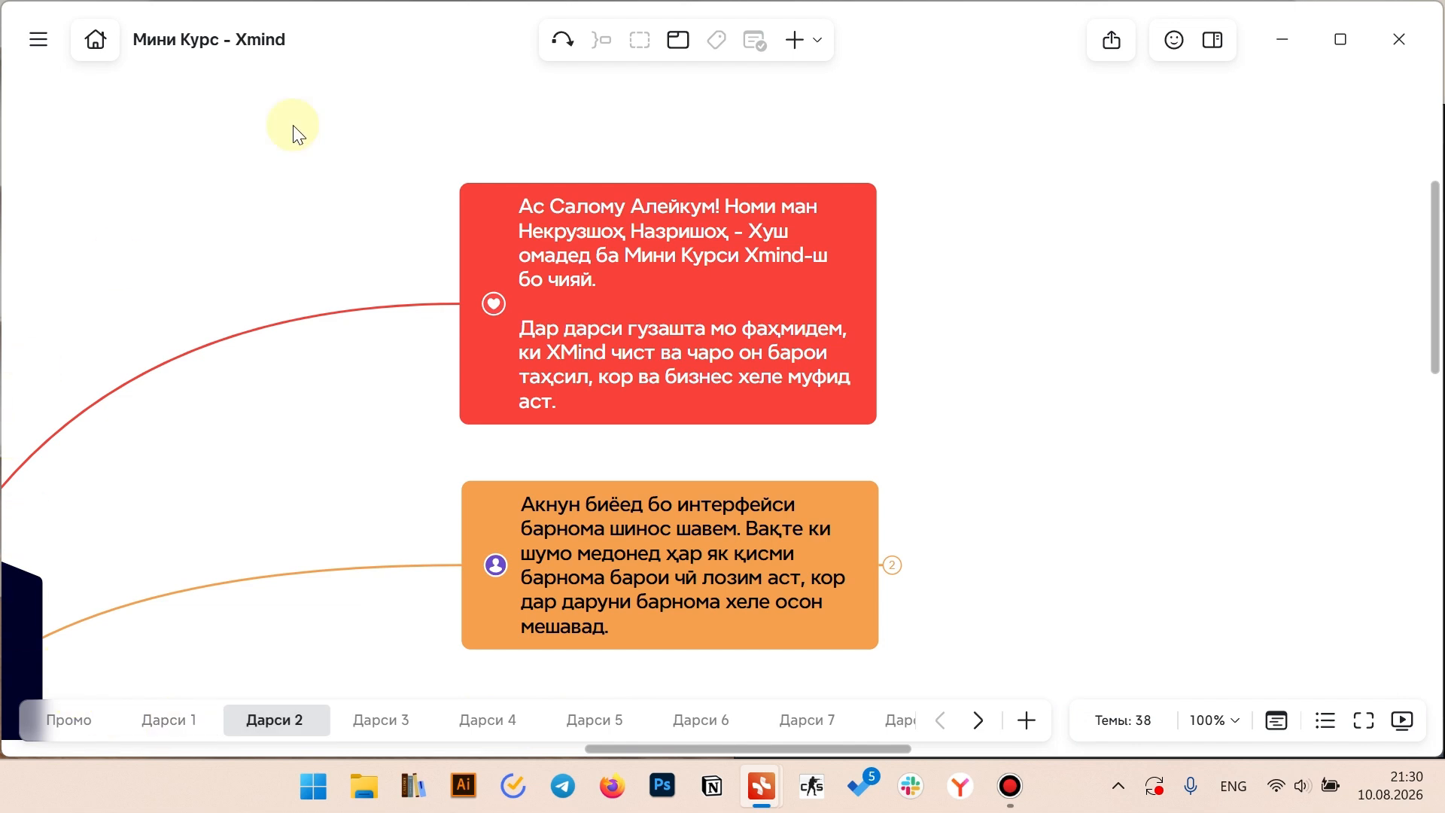
# Expand the orange topic about the program's interface on the Дарси 2 sheet to reveal its subtopics
pyautogui.click(721, 301)
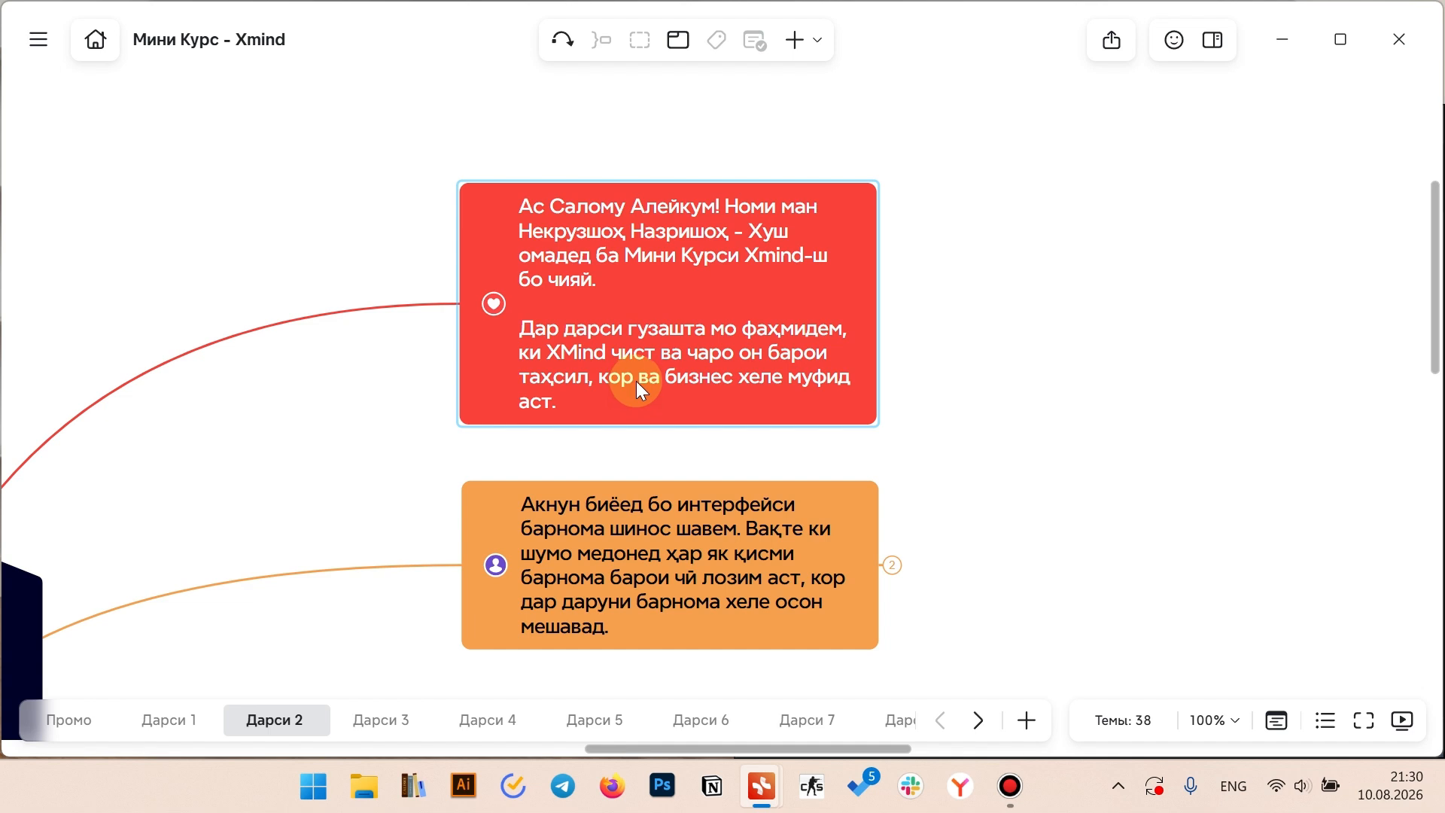
pyautogui.moveTo(722, 433); pyautogui.dragTo(802, 262)
pyautogui.click(676, 387)
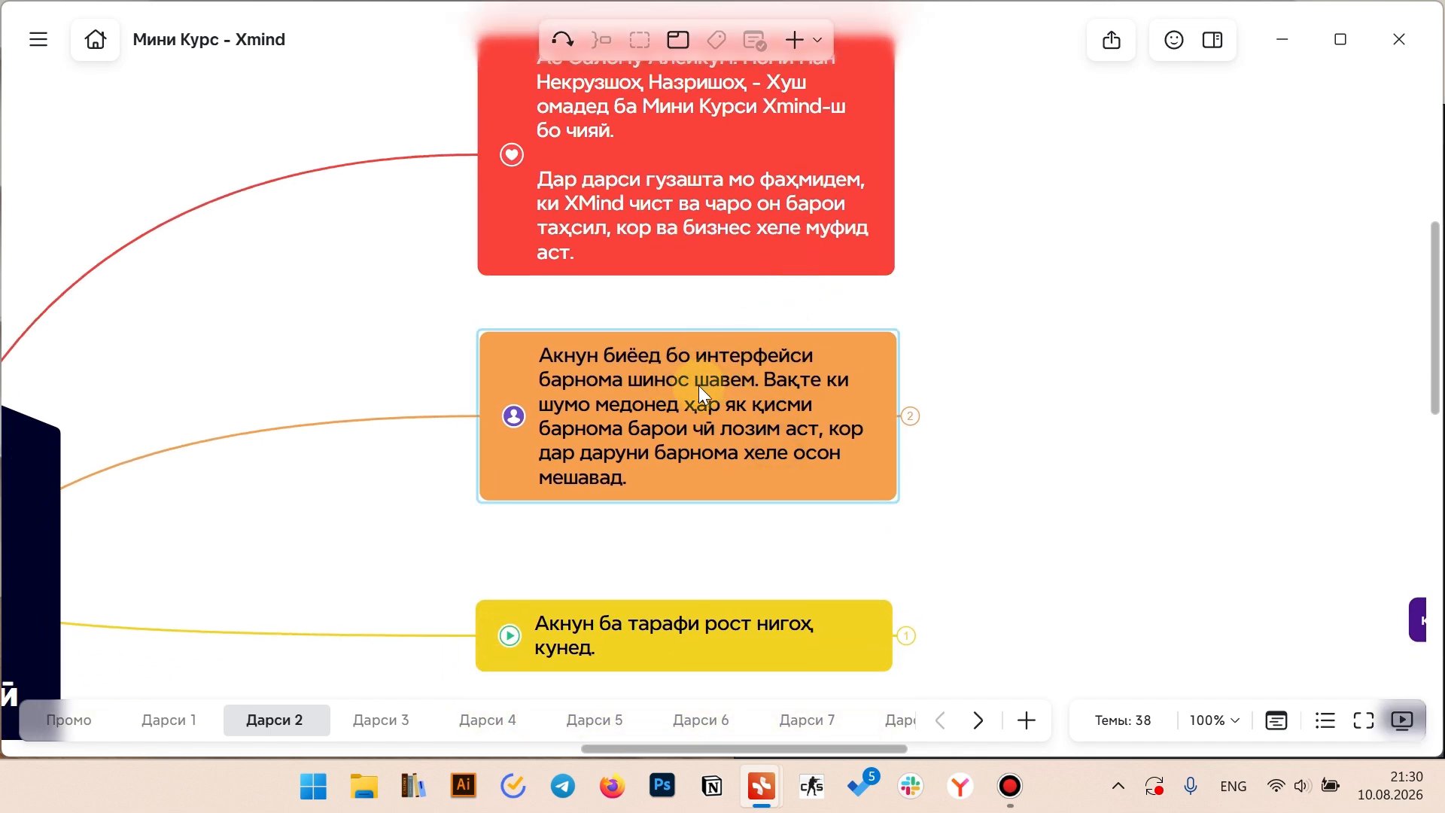
pyautogui.click(954, 419)
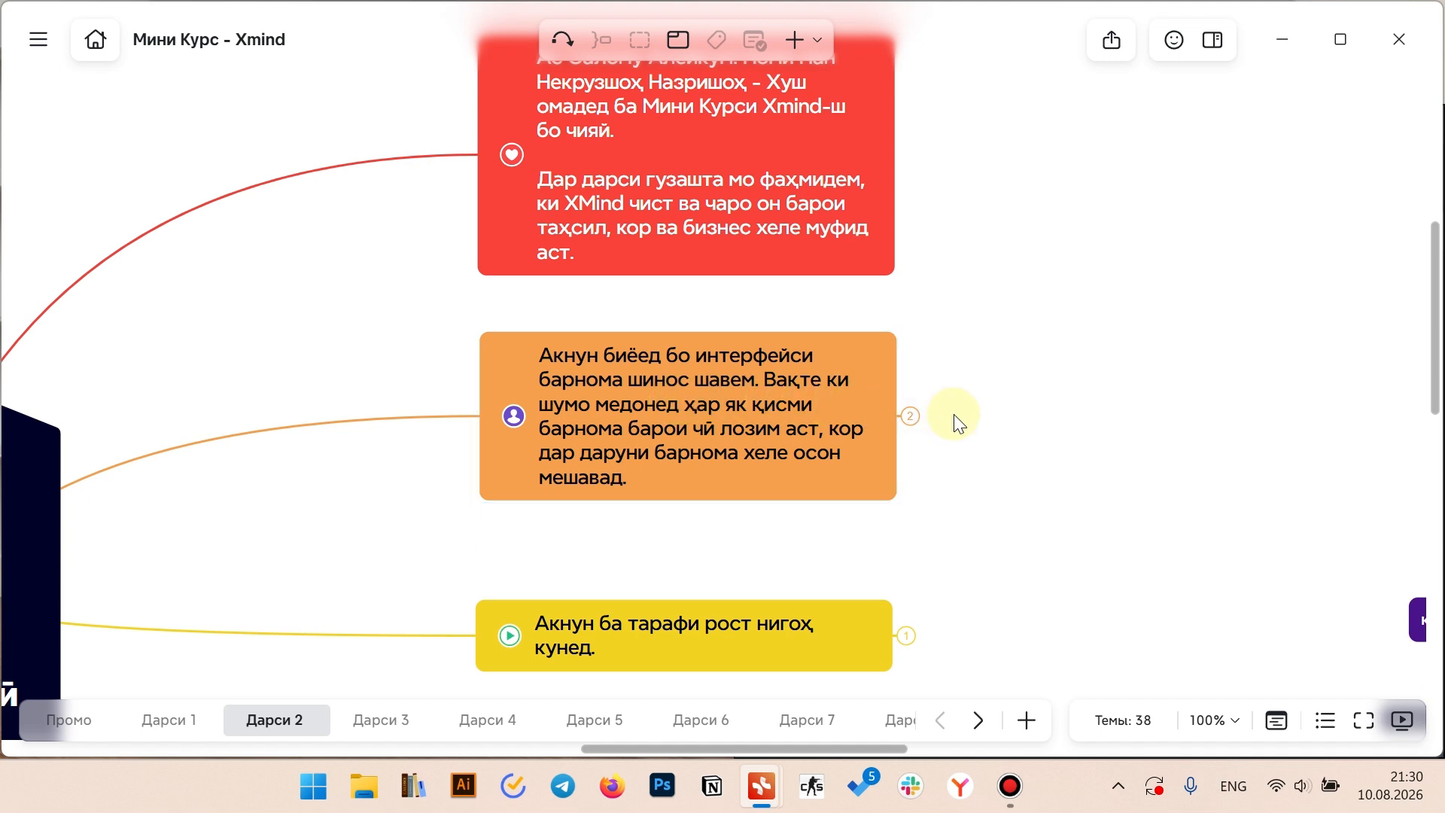
pyautogui.click(686, 462)
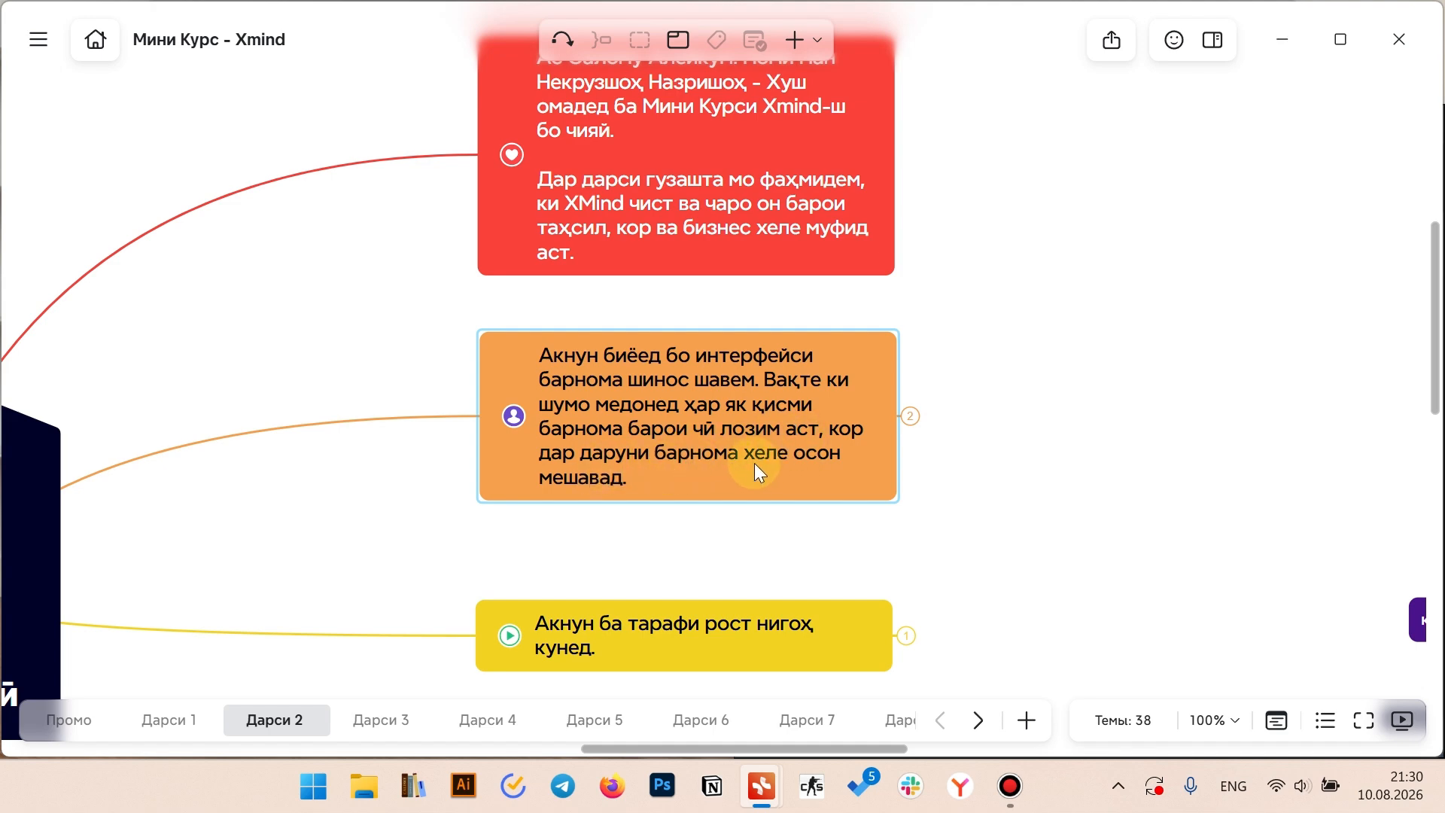
pyautogui.click(910, 416)
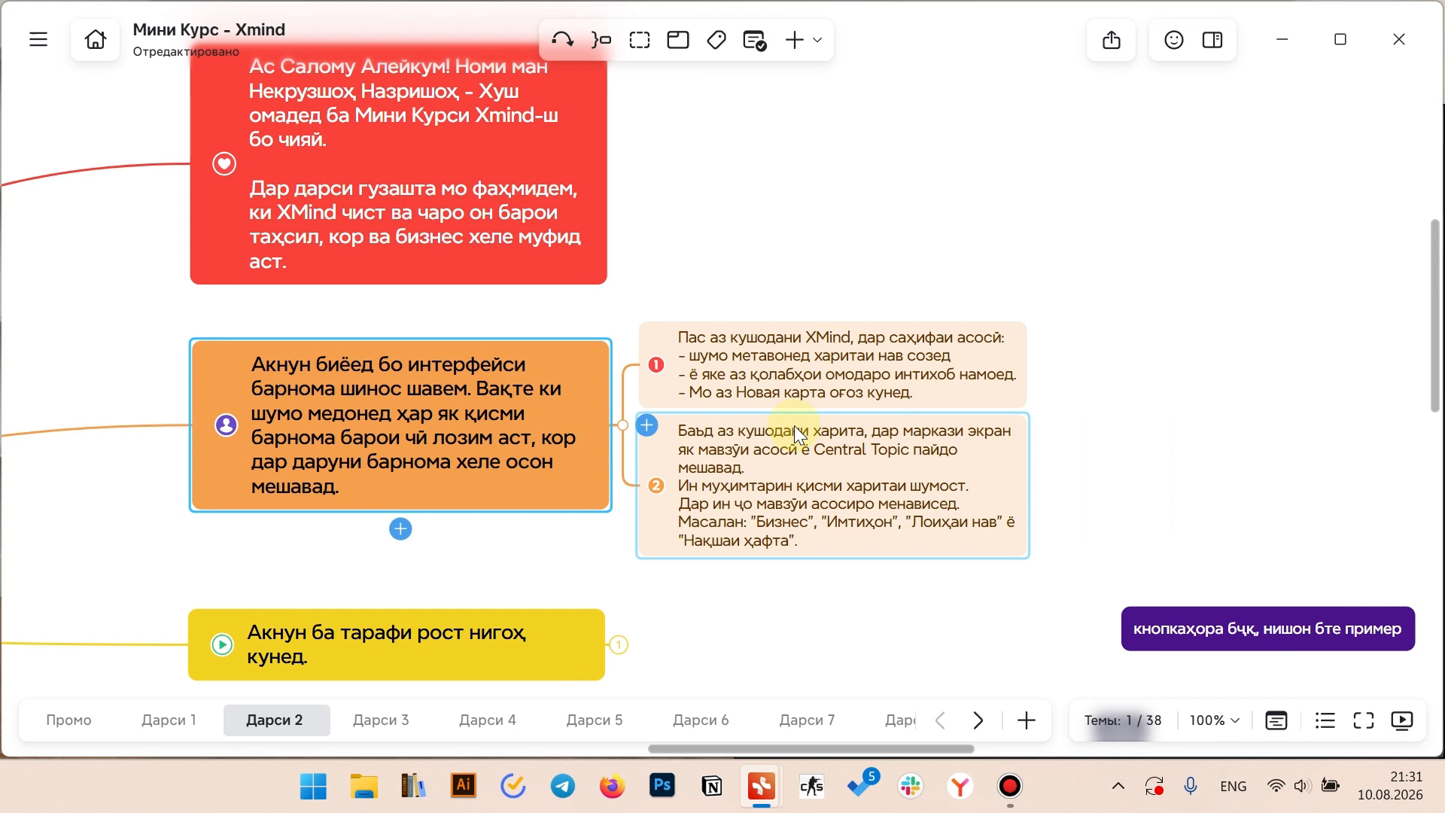
# Copy the example title "Лоиҳаи нав" from the text of the orange topic's second subtopic
pyautogui.click(818, 347)
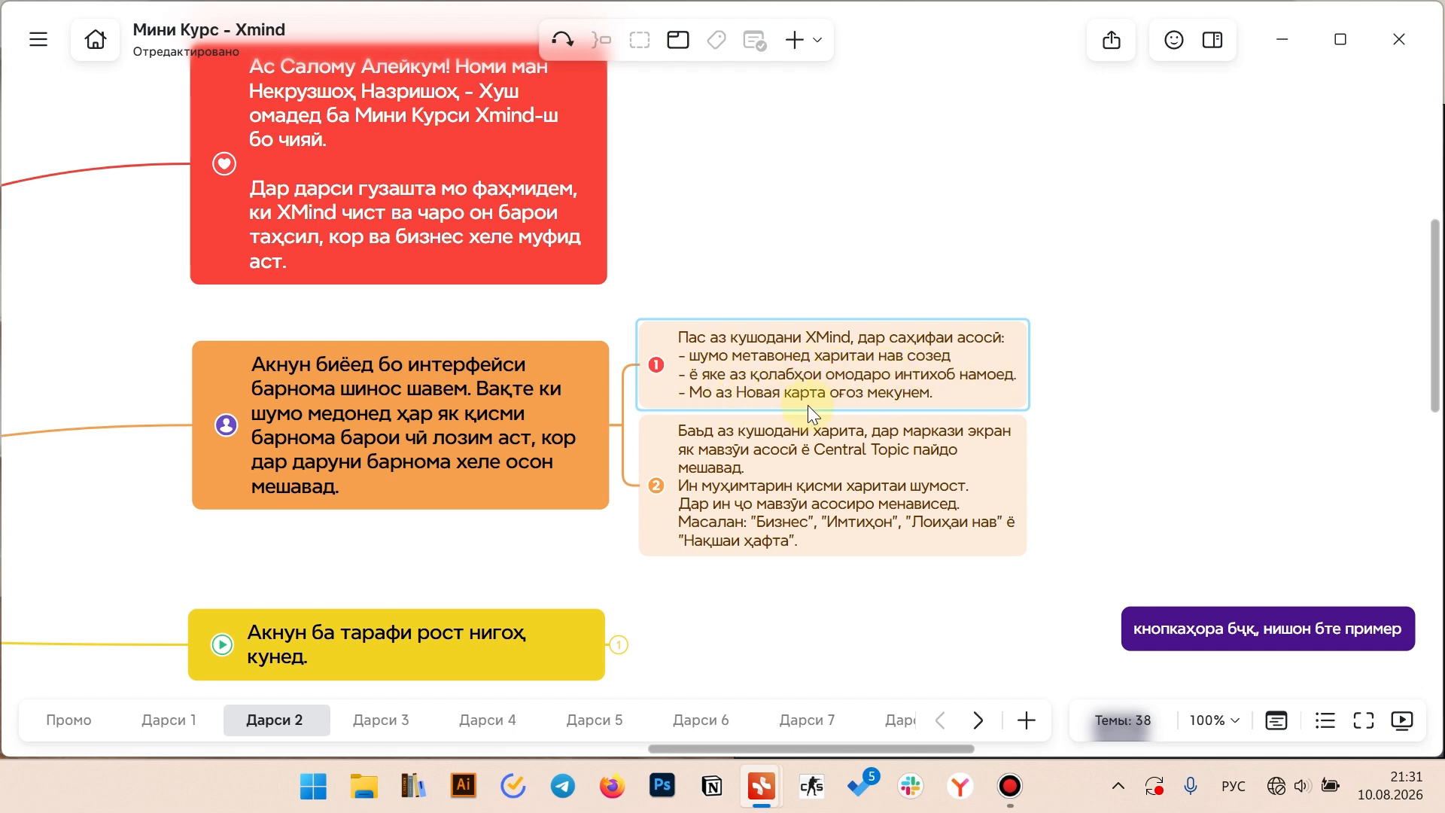
pyautogui.click(715, 436)
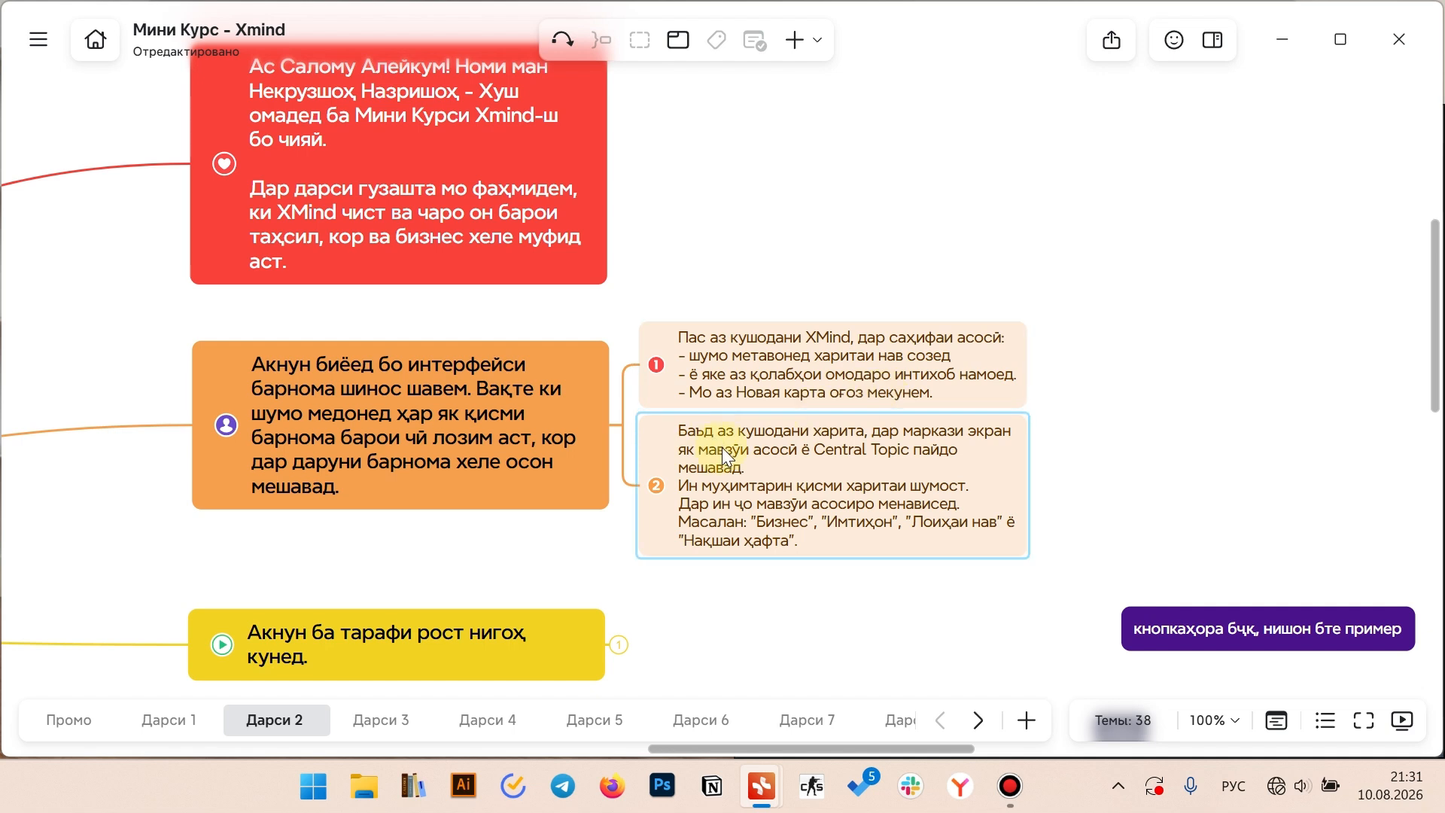
pyautogui.scroll(-1, 721, 447)
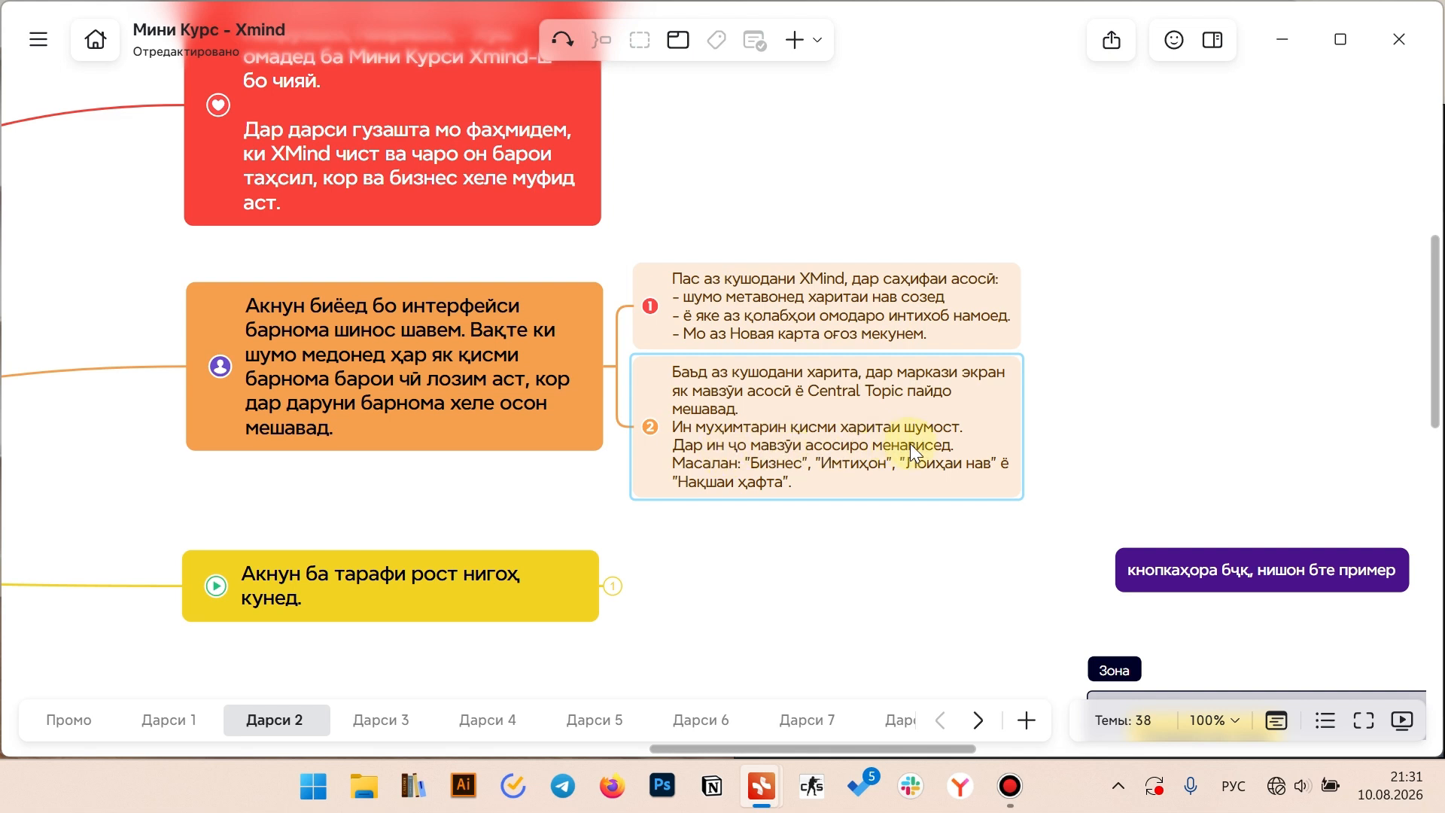
pyautogui.click(840, 474)
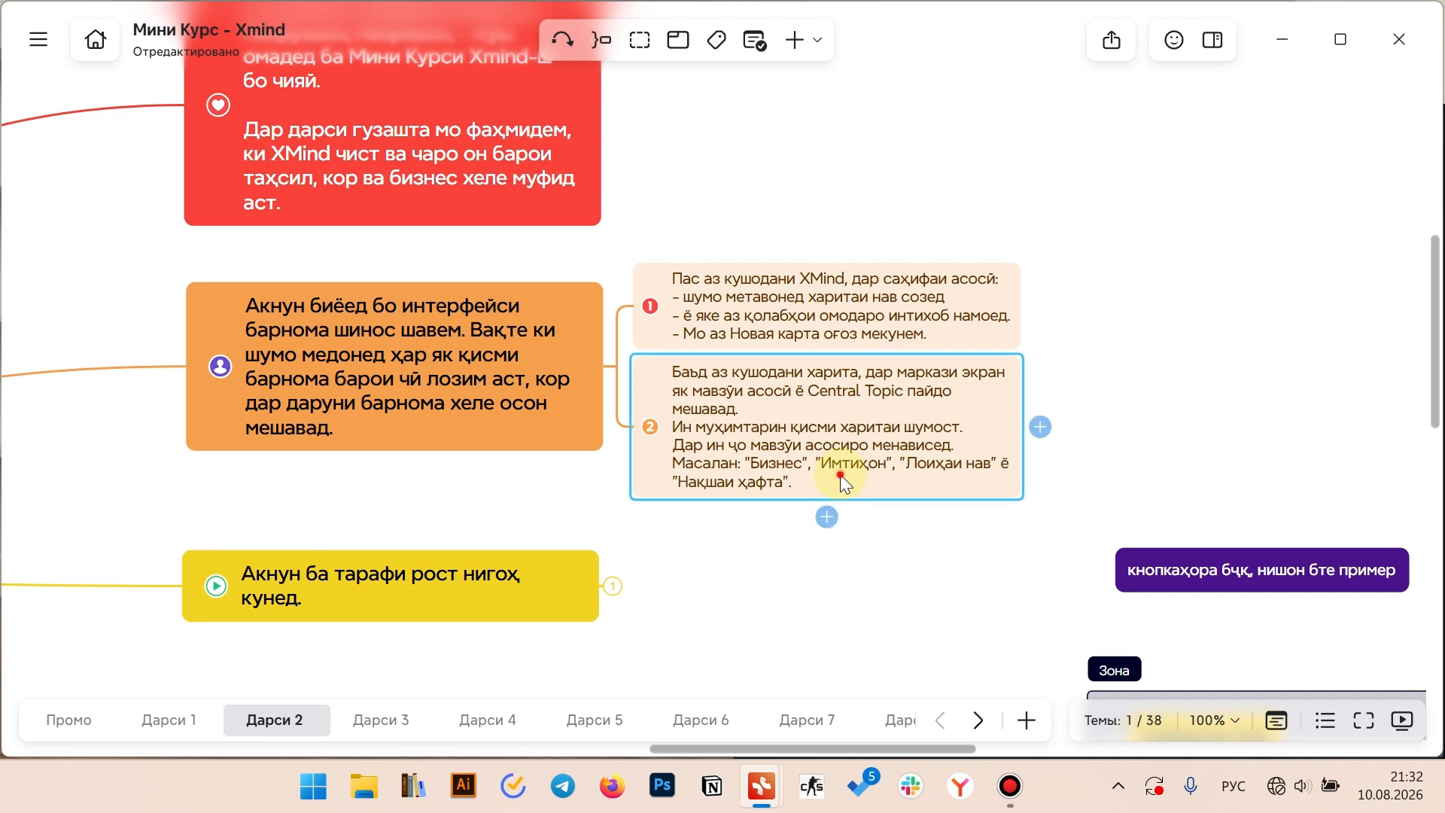
pyautogui.moveTo(907, 462); pyautogui.dragTo(988, 465)
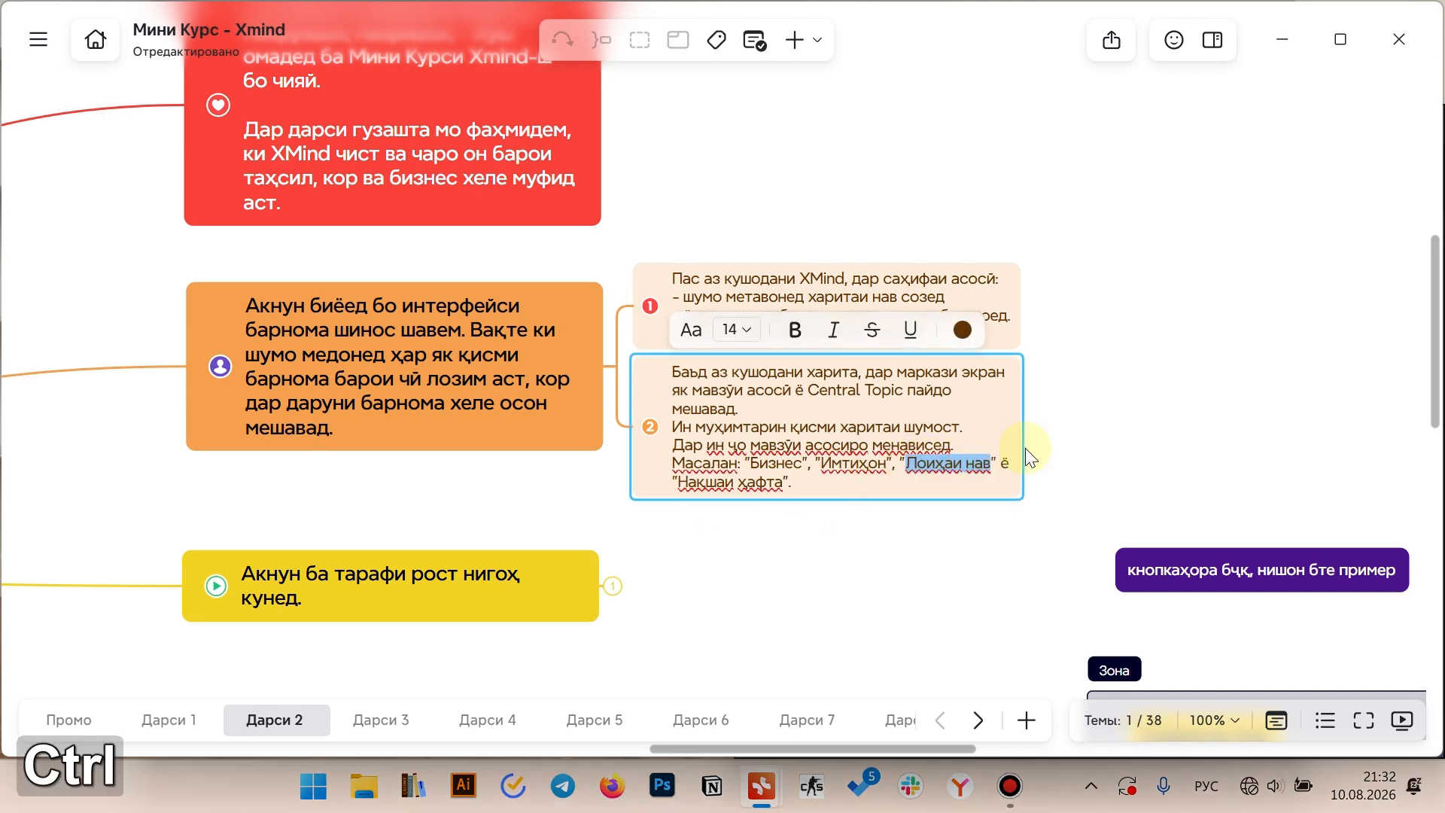
pyautogui.hotkey('ctrl', 'c')
pyautogui.click(1121, 389)
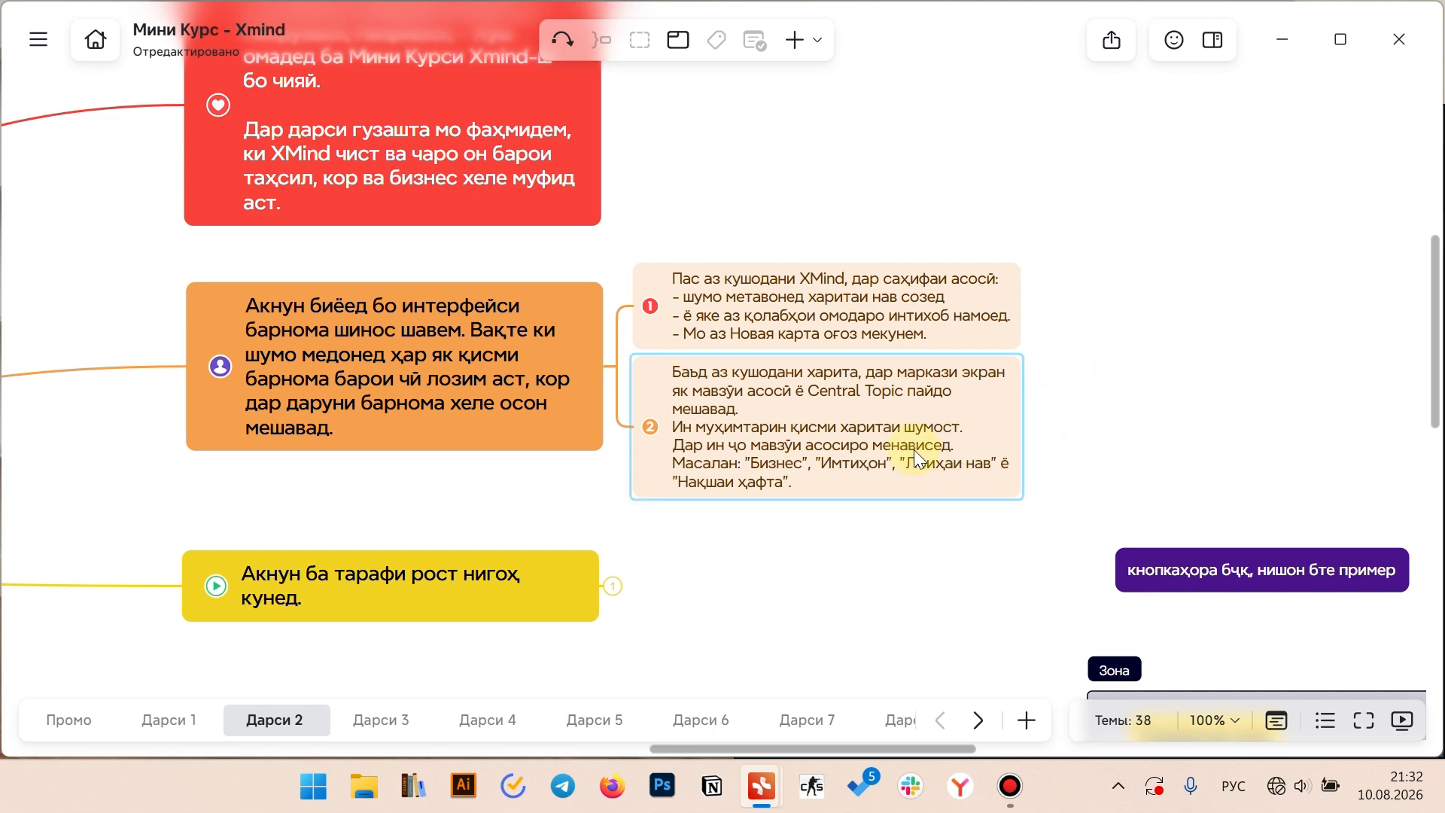
# Switch to the Xmind start window and begin a new map so the template selection is shown
pyautogui.moveTo(765, 784)
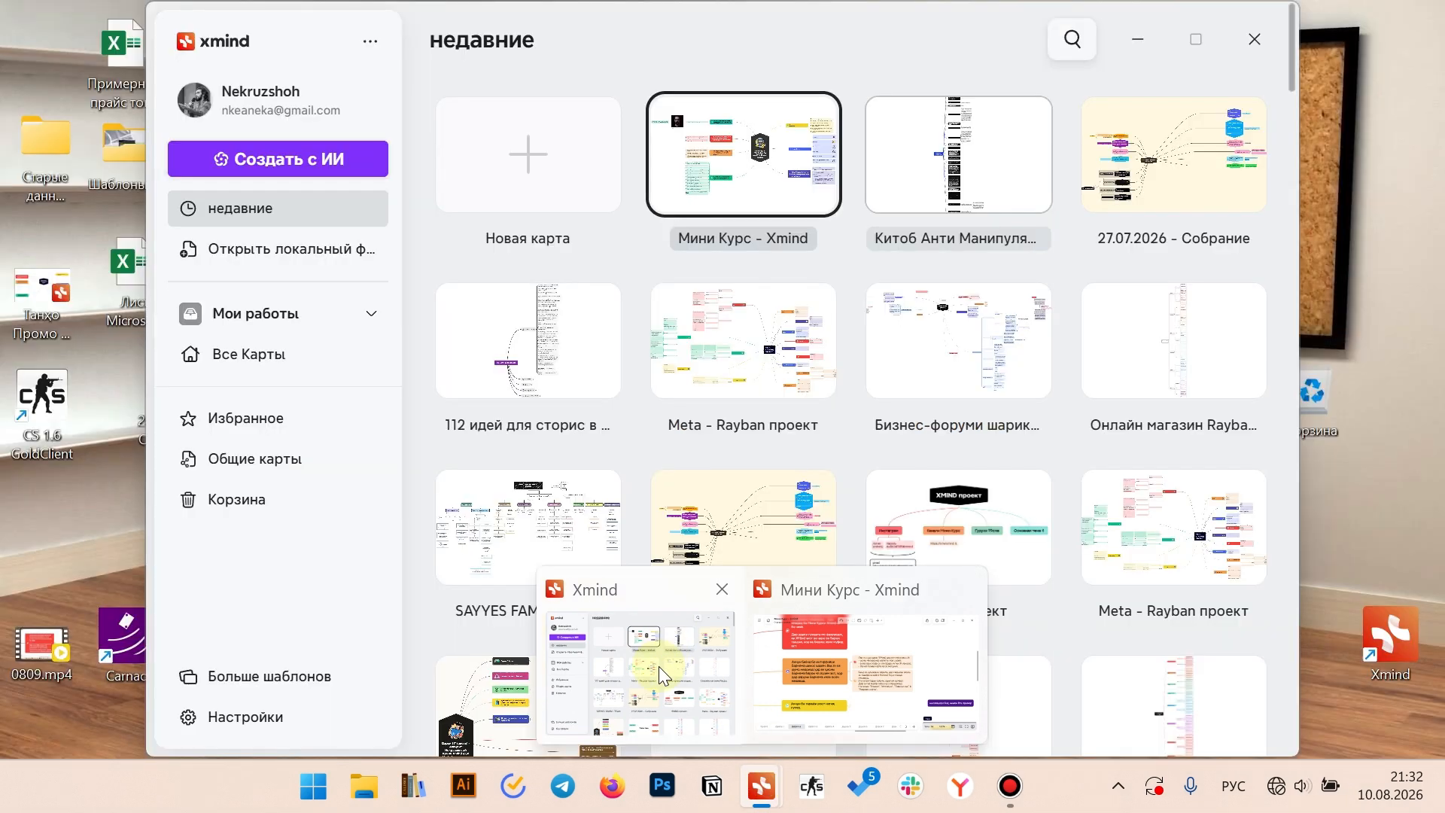
pyautogui.click(659, 666)
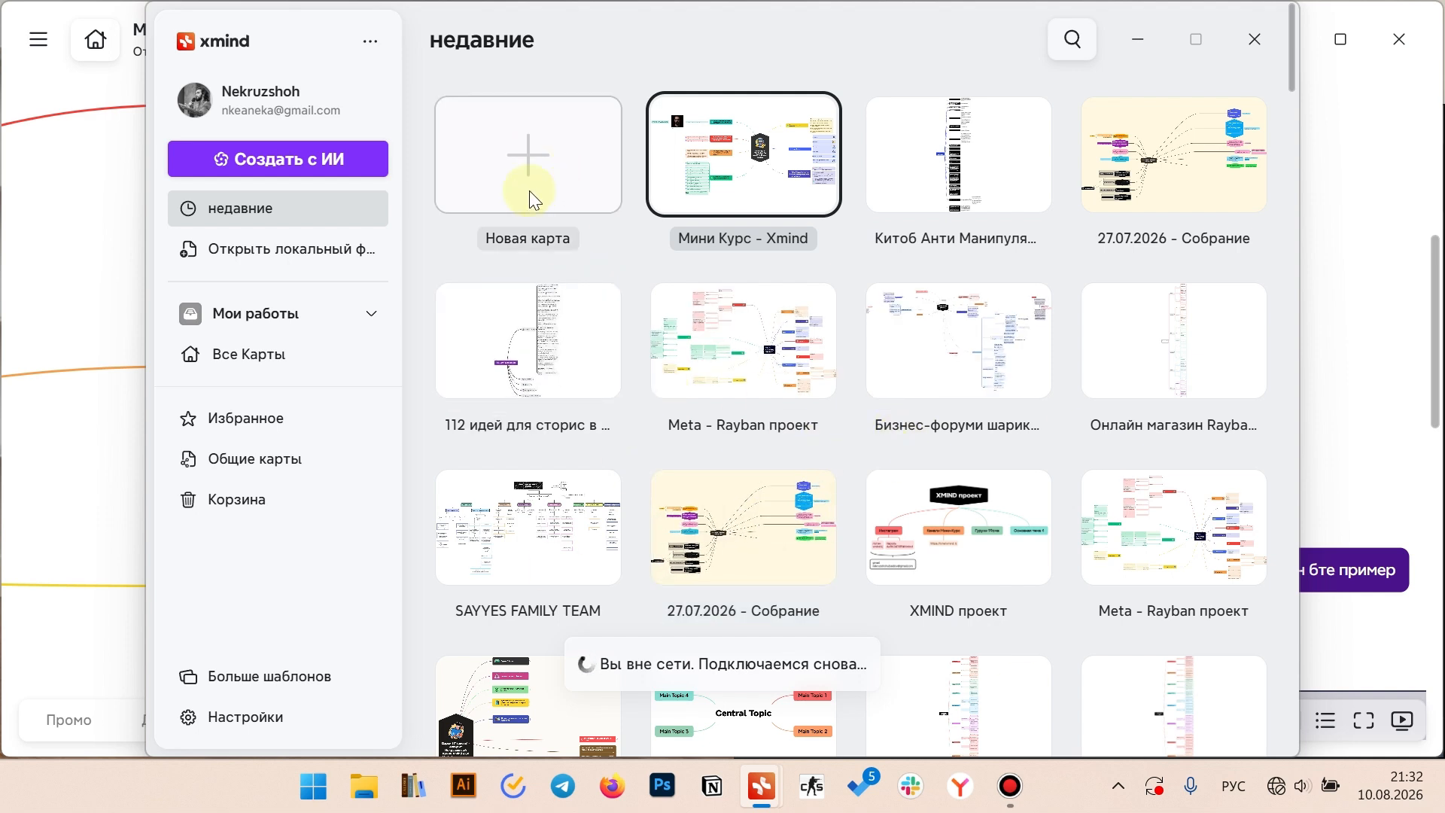
pyautogui.click(508, 155)
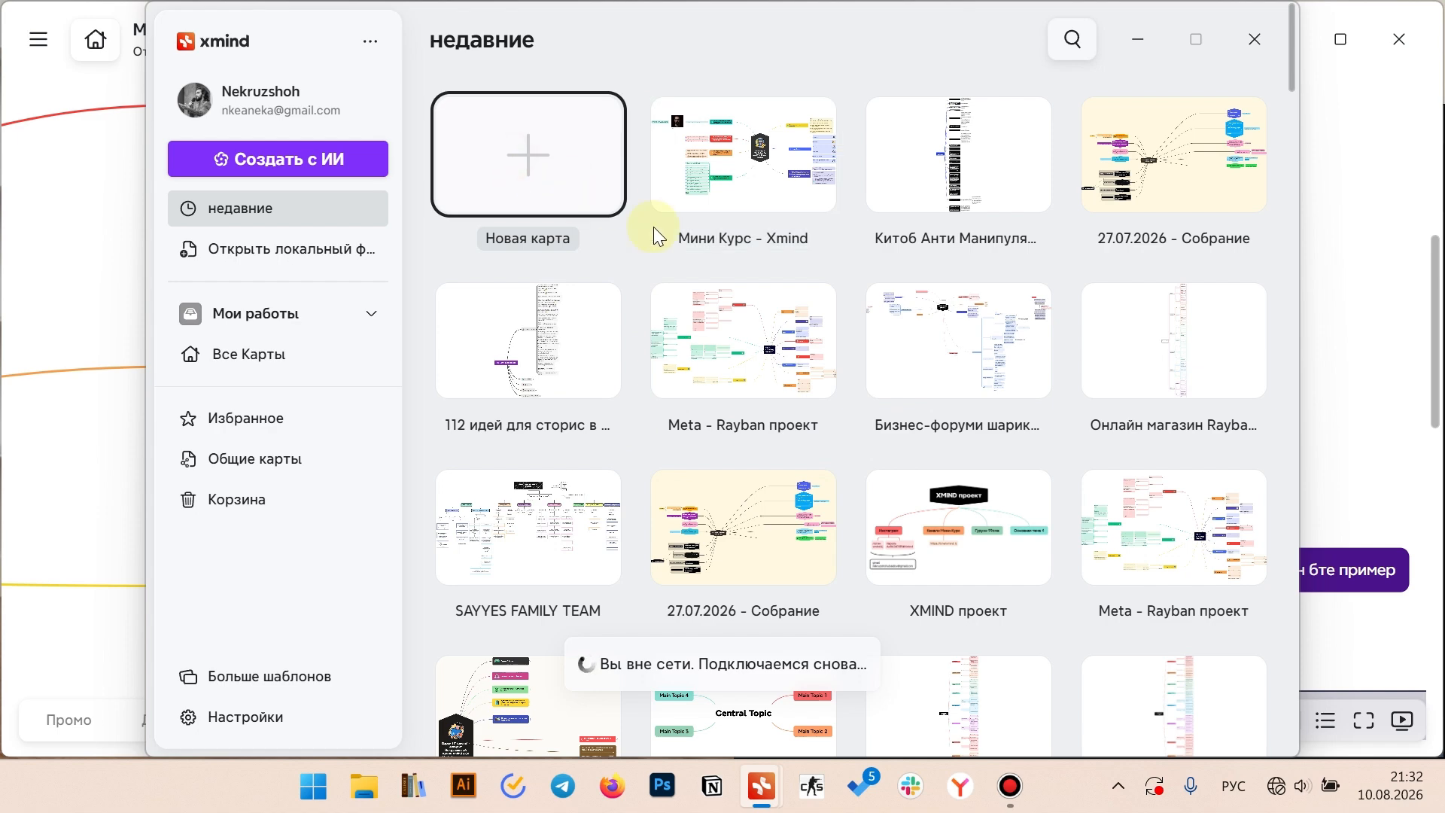
pyautogui.hotkey('alt', 'Tab')
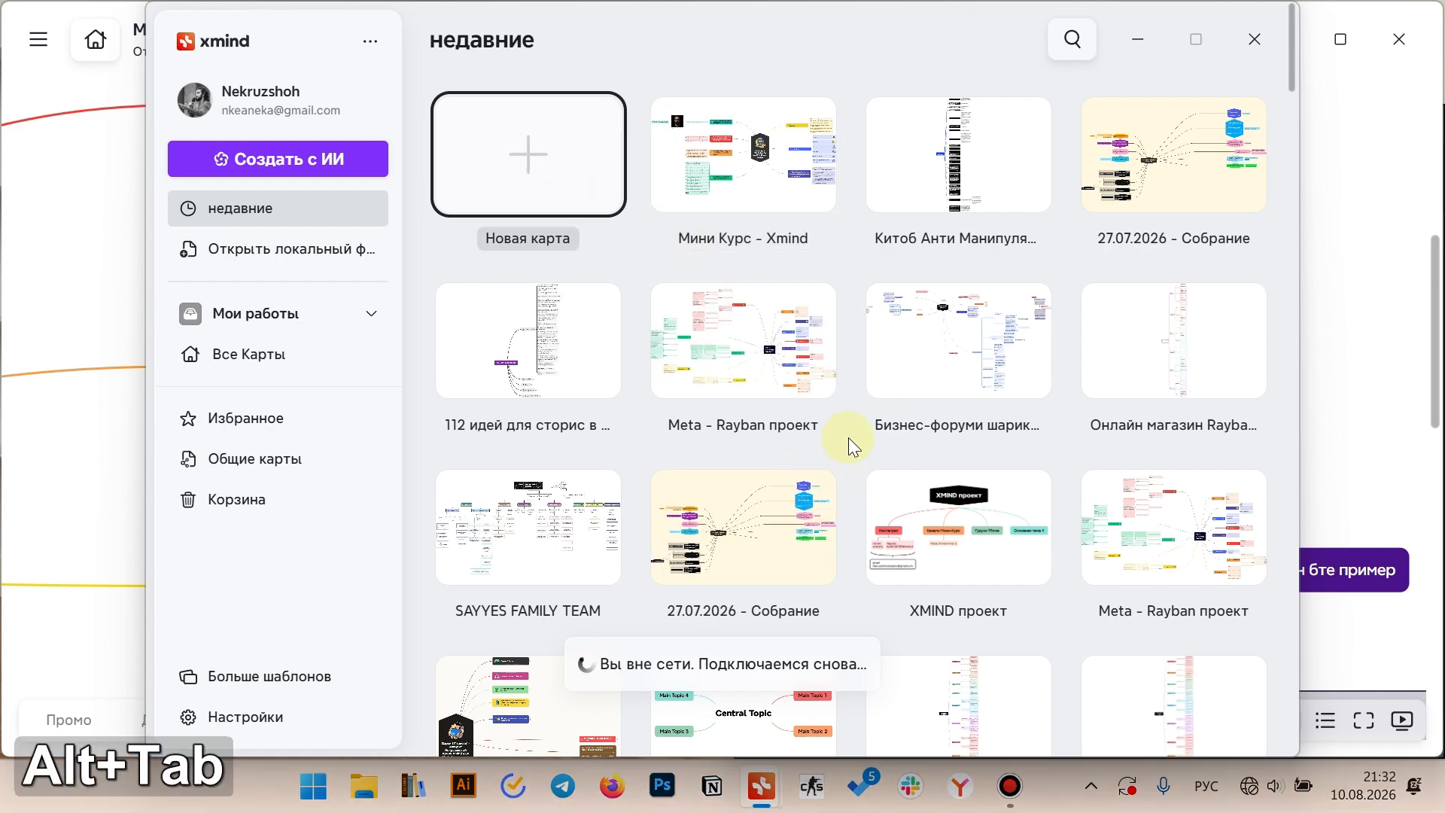
pyautogui.hotkey('alt', 'Tab')
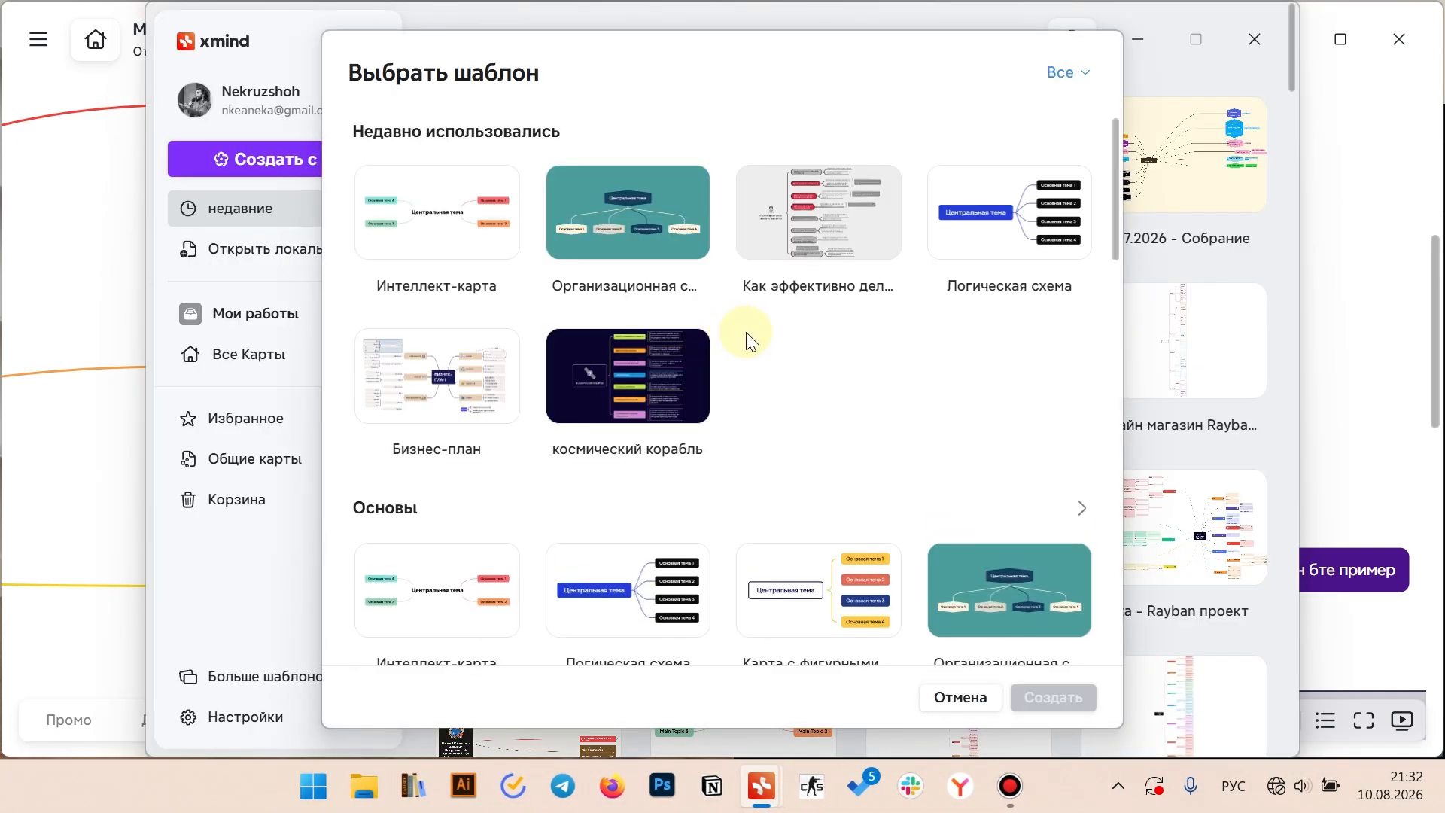
pyautogui.hotkey('alt', 'Tab')
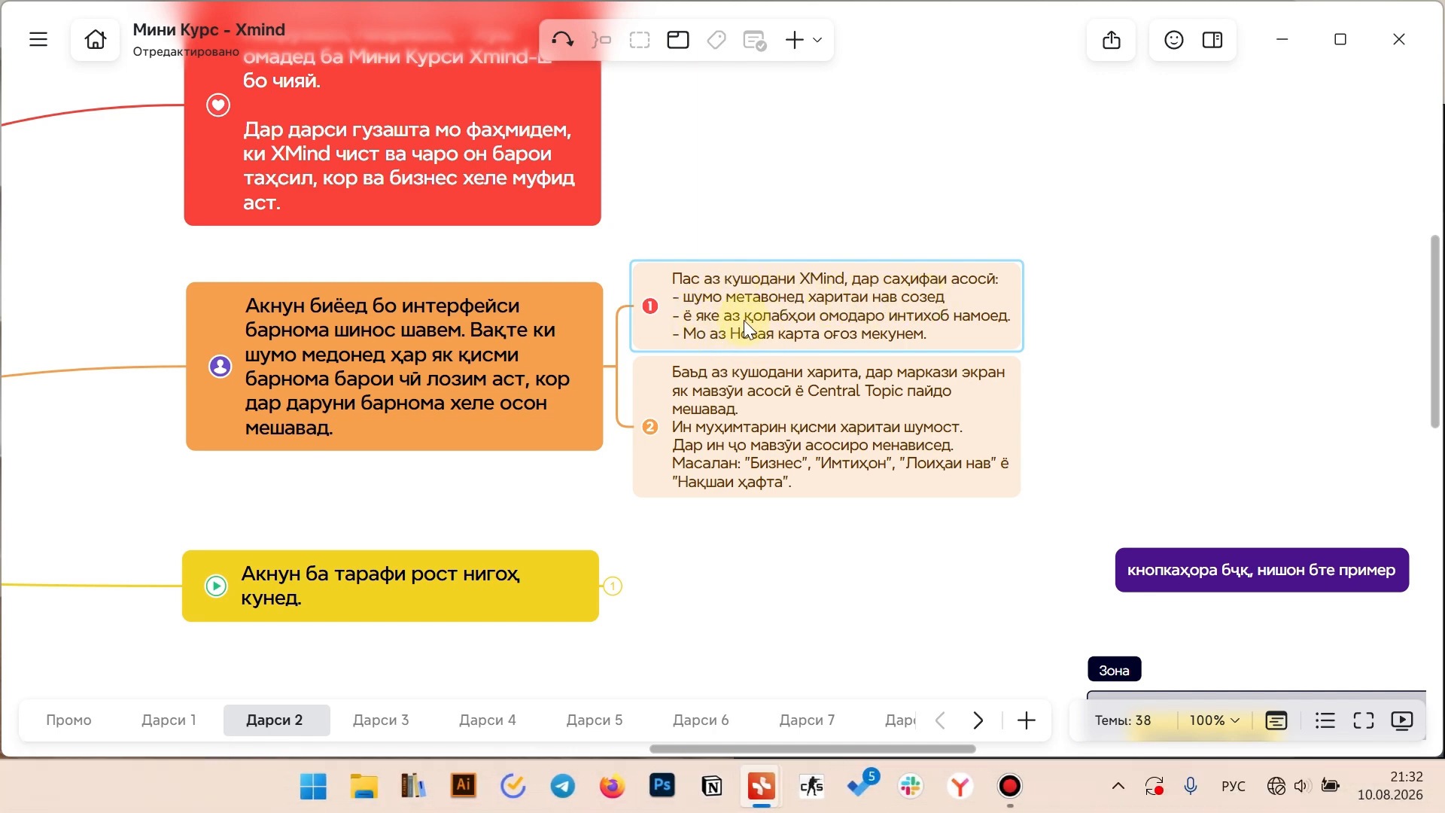
pyautogui.hotkey('alt', 'Tab')
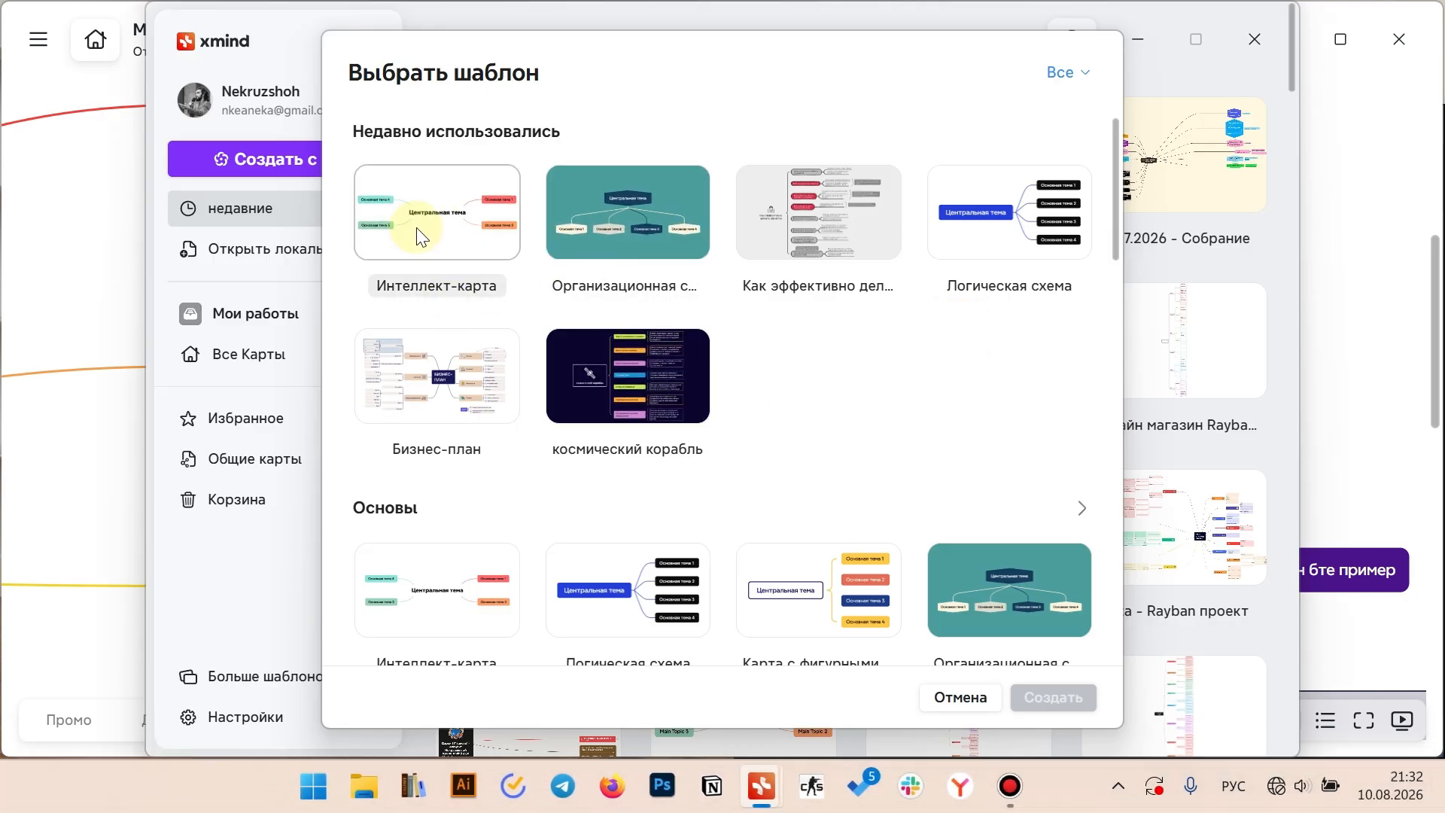
# Create a map from the recently used Интеллект-карта template and maximize its window
pyautogui.scroll(-20, 629, 277)
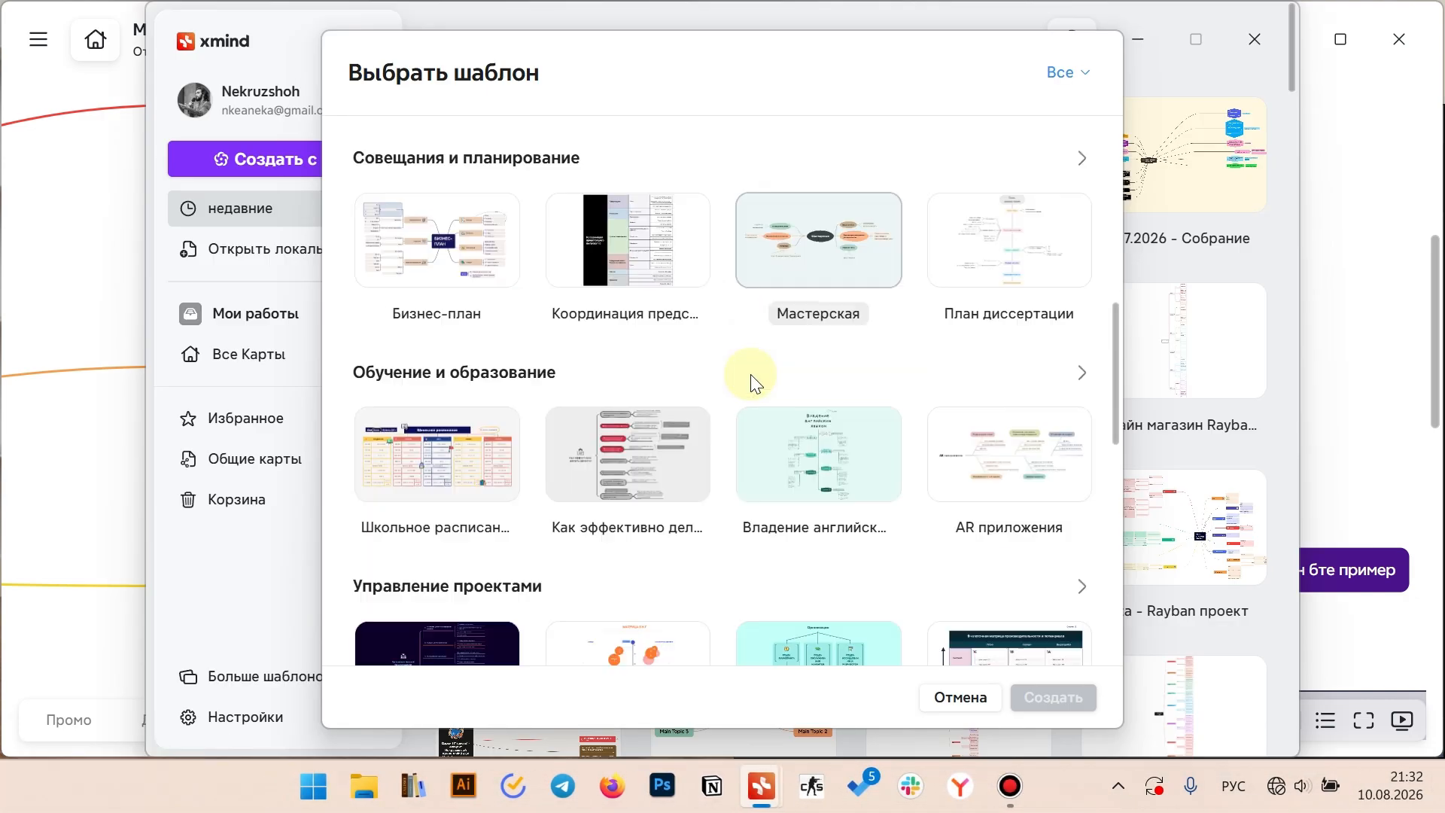
pyautogui.scroll(20, 578, 369)
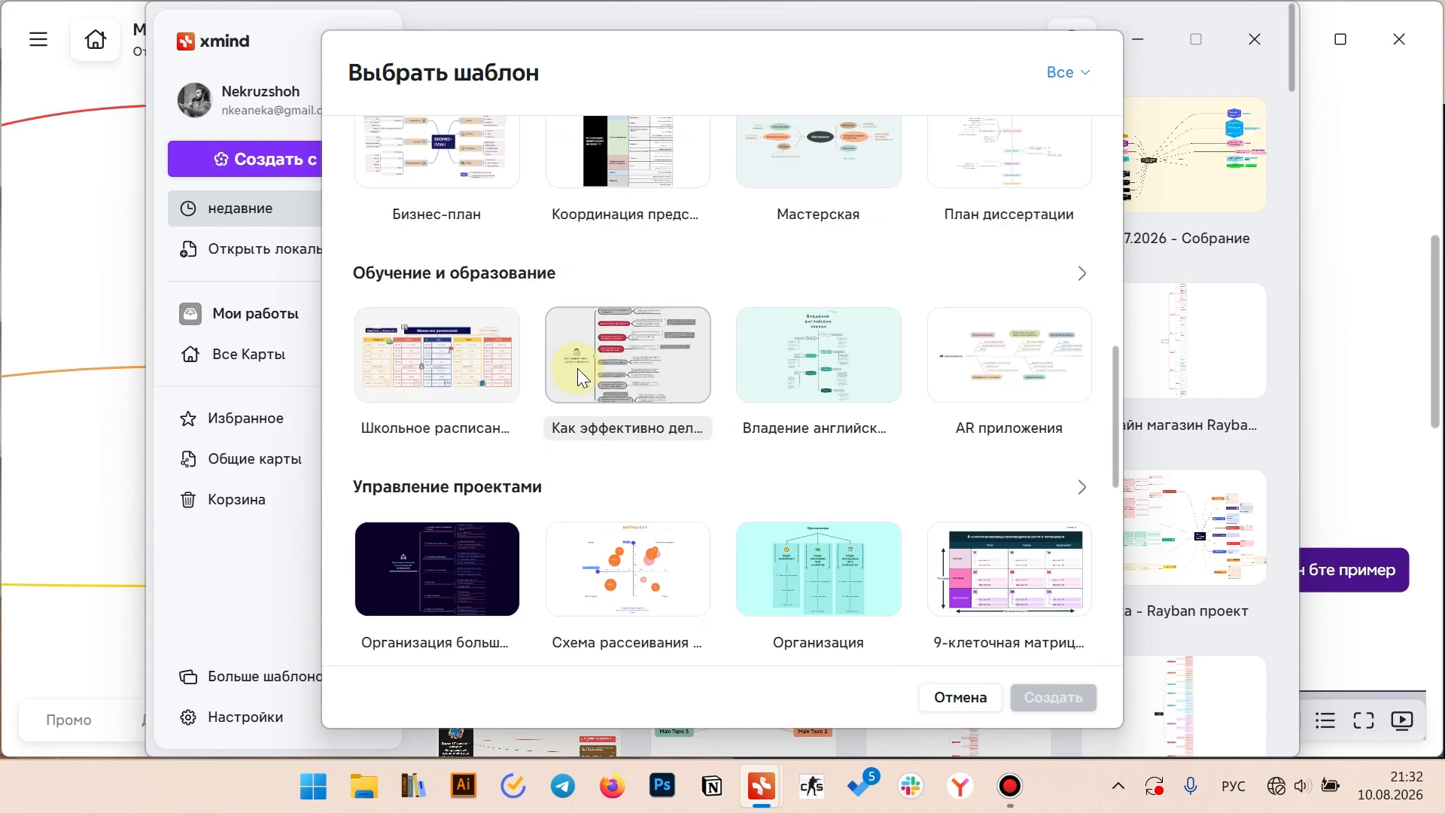
pyautogui.click(422, 261)
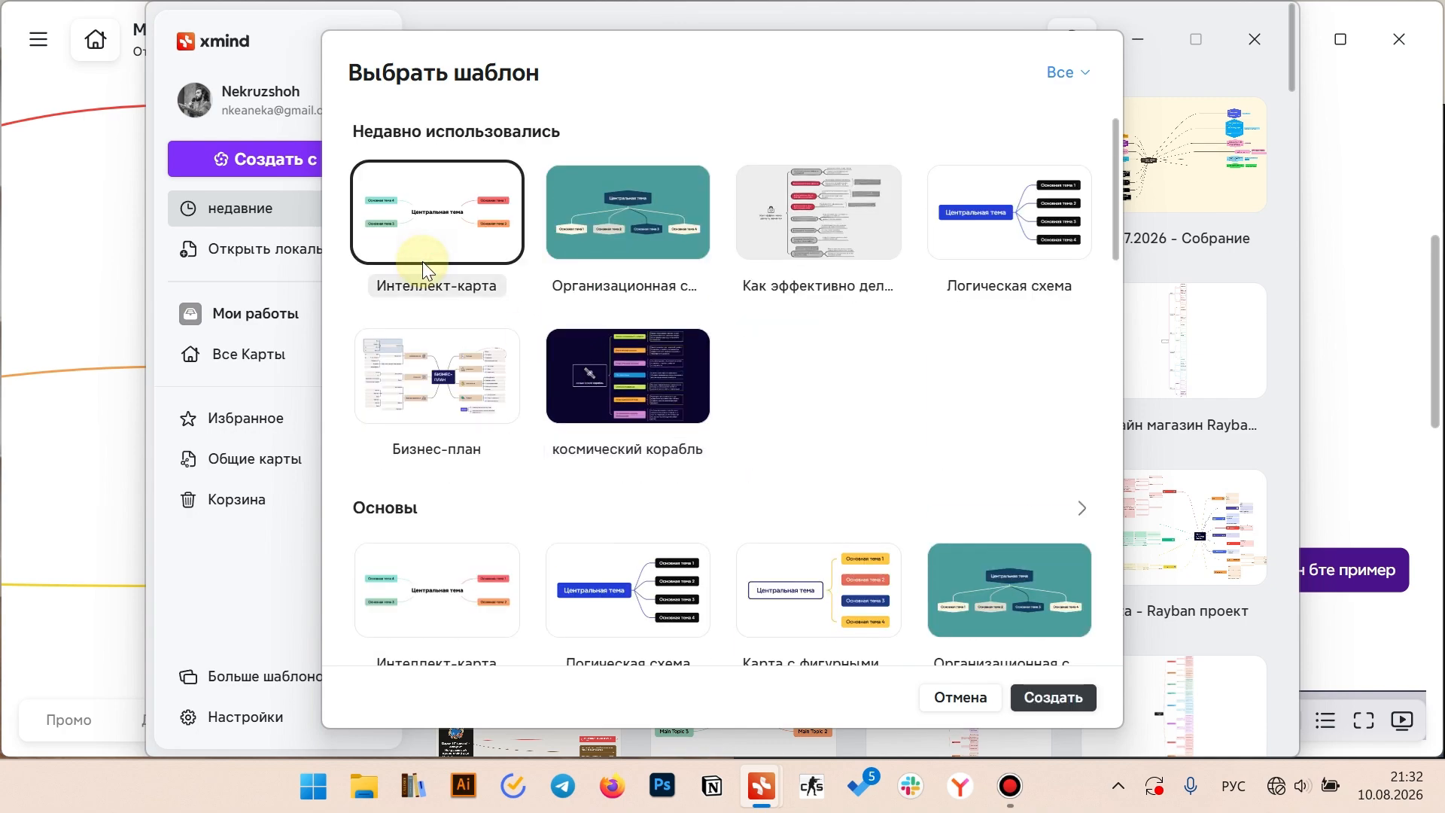
pyautogui.click(1033, 696)
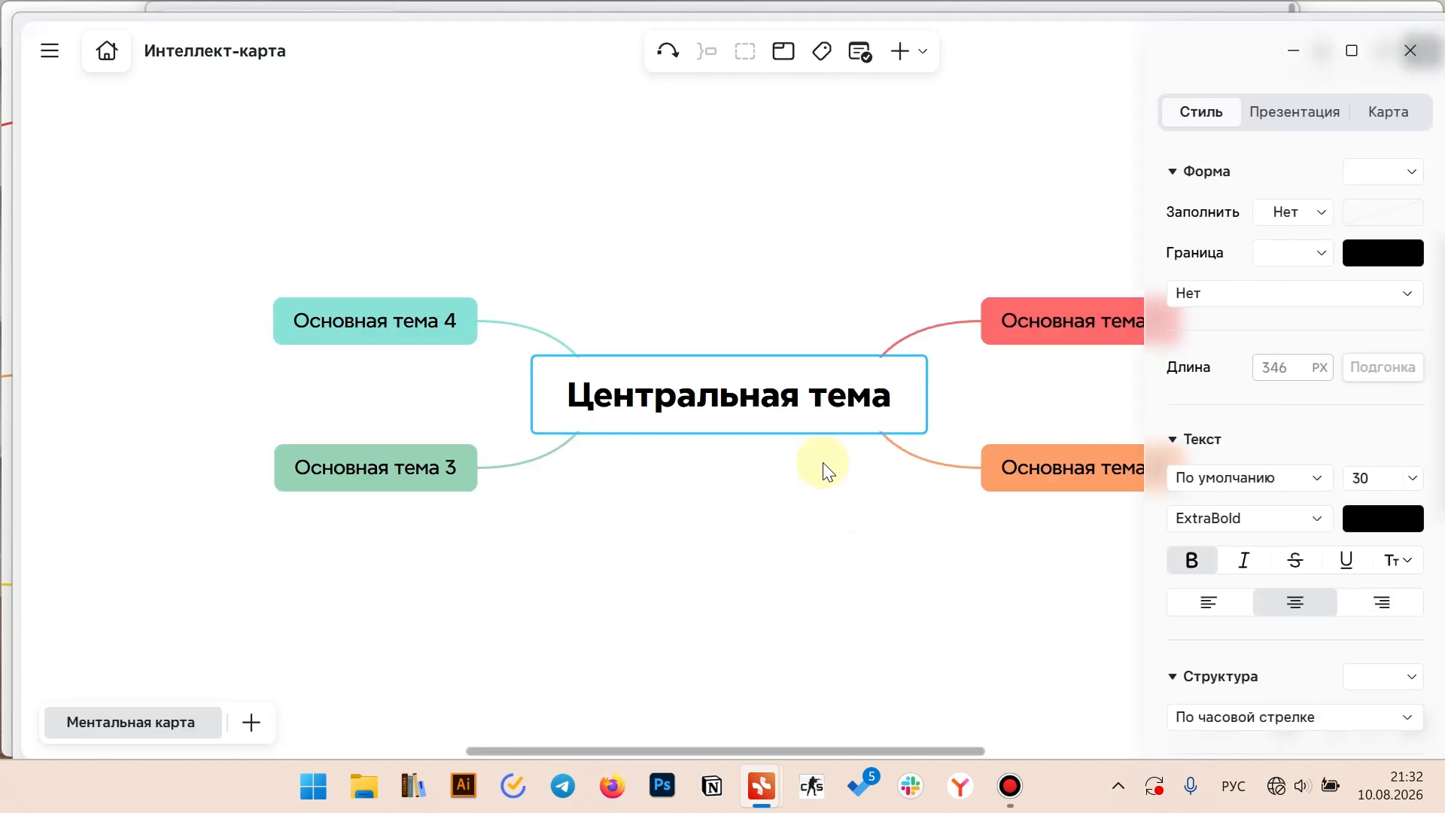
pyautogui.click(1351, 53)
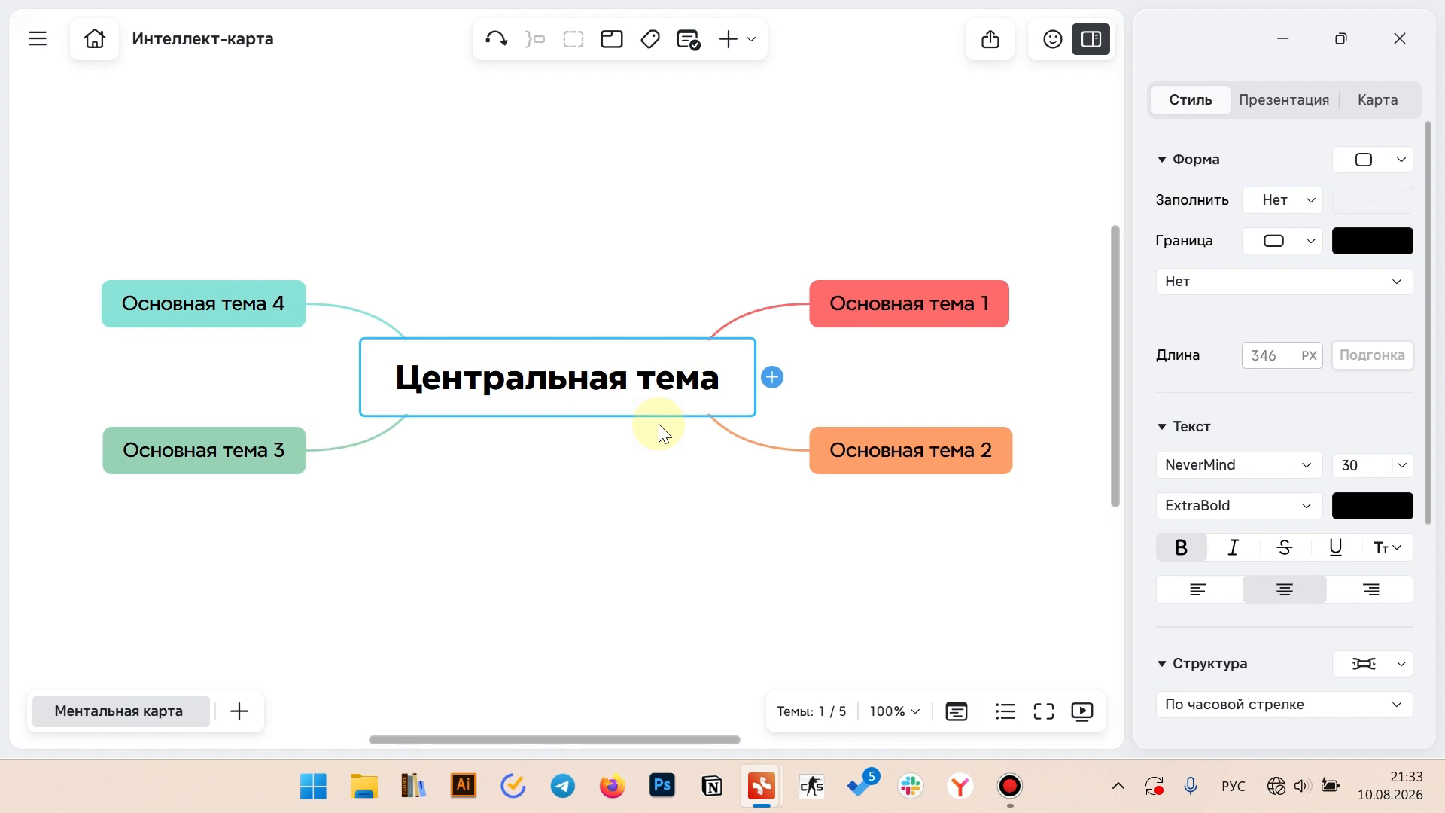
# Replace the central topic's text in the new Интеллект-карта map with the copied title "Лоиҳаи нав"
pyautogui.hotkey('alt', 'Tab')
pyautogui.hotkey('alt', 'Tab')
pyautogui.hotkey('alt', 'Tab')
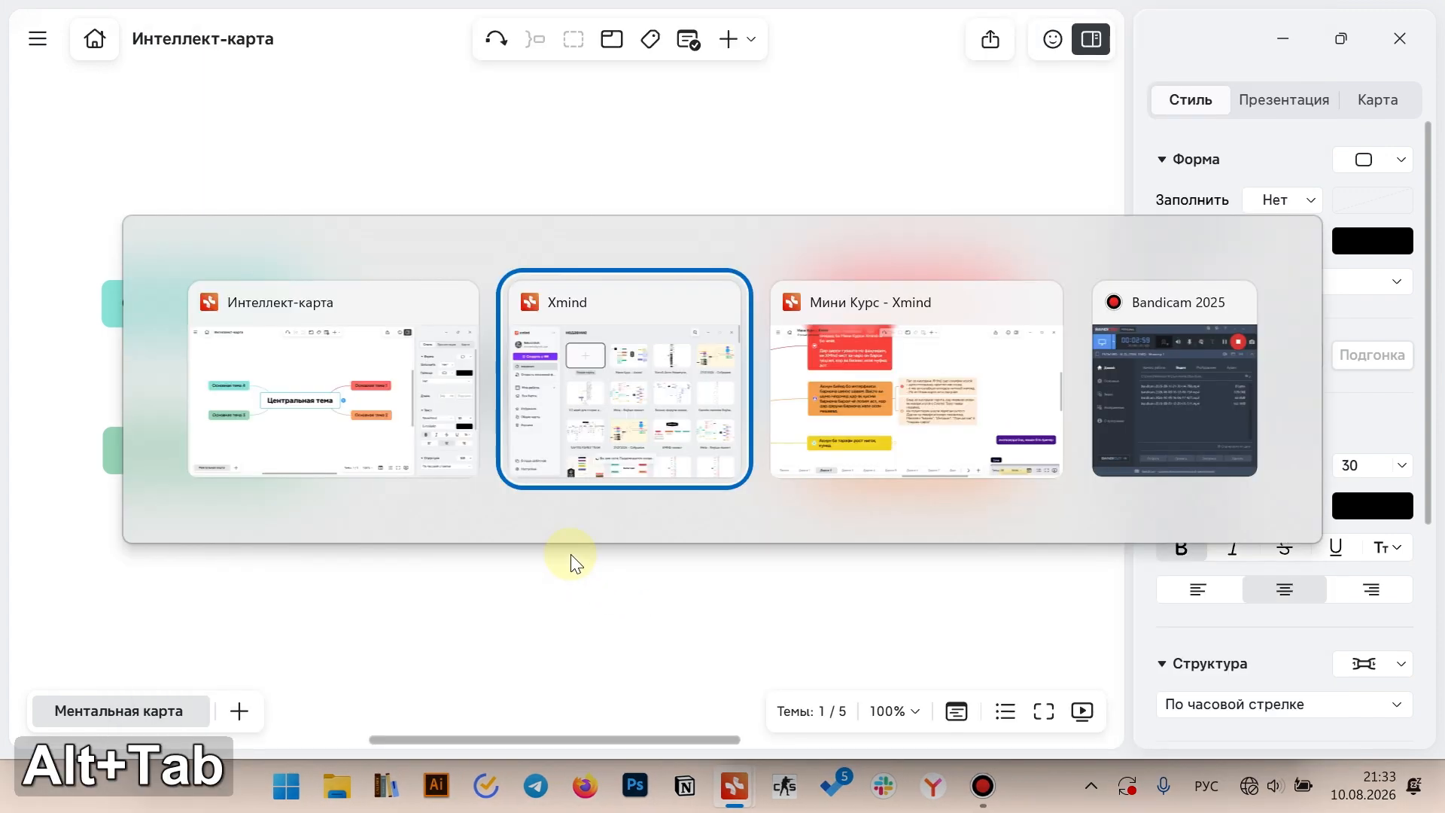
pyautogui.hotkey('alt', 'Tab')
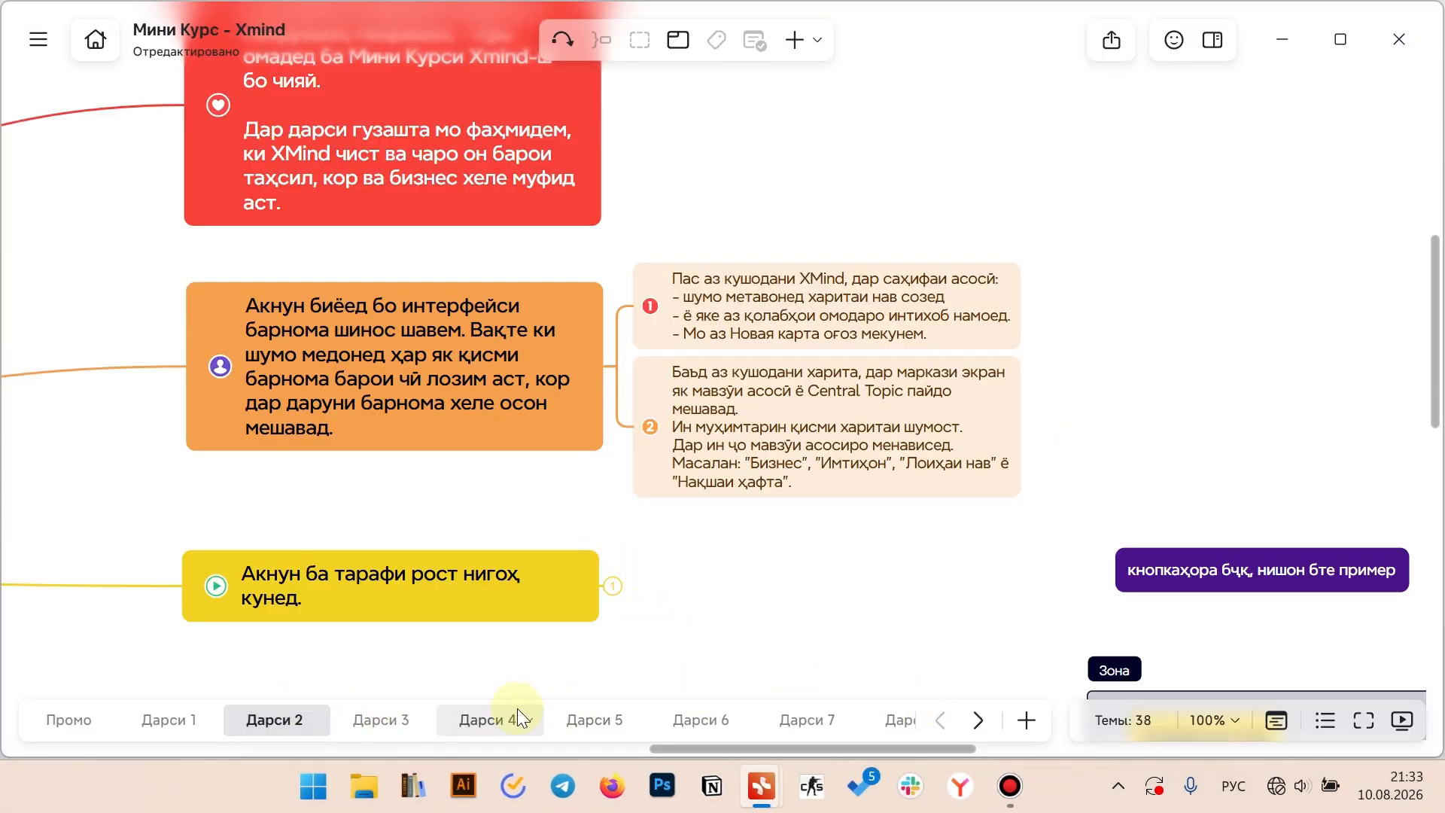
pyautogui.hotkey('alt', 'Tab')
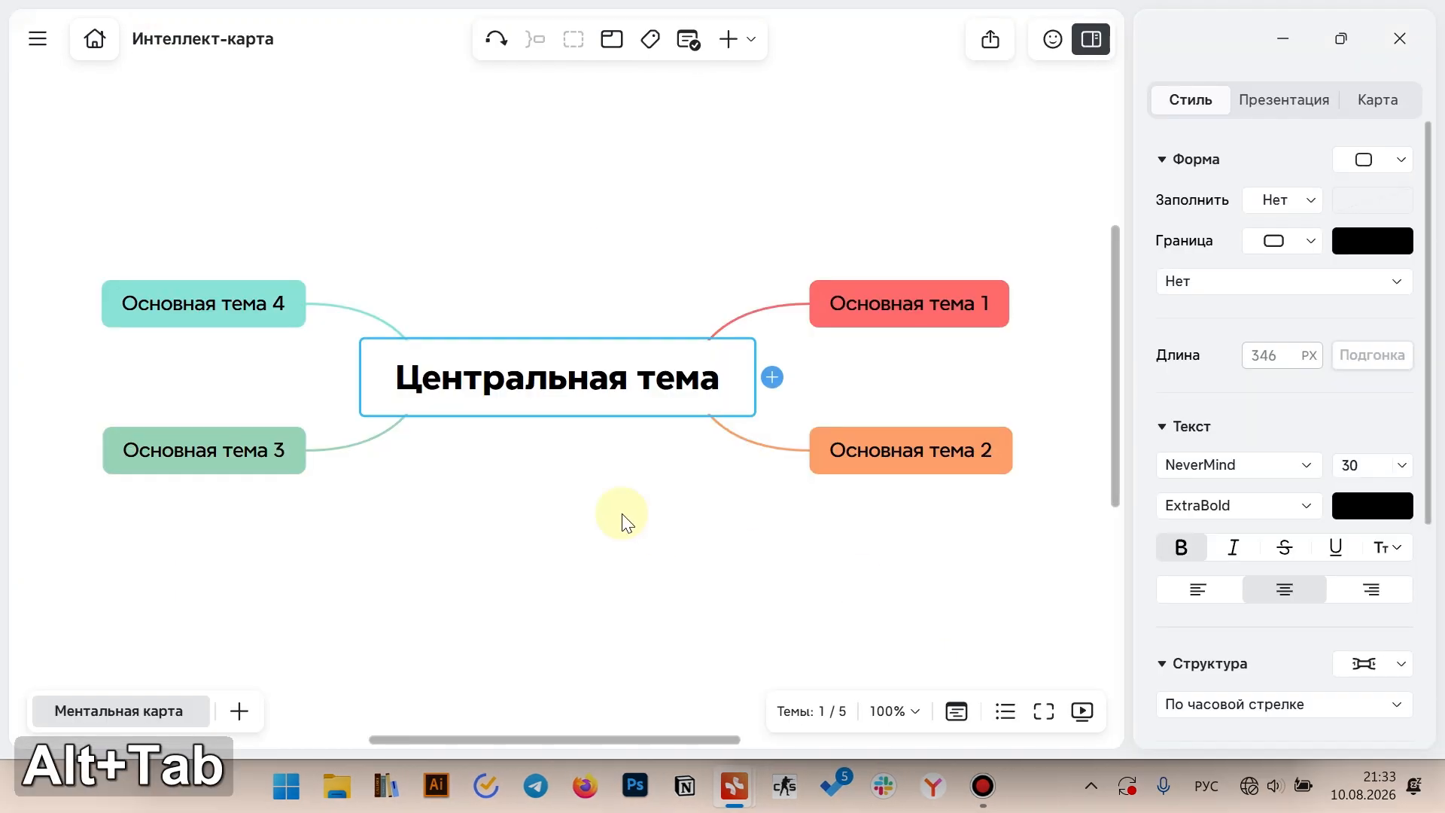
pyautogui.doubleClick(605, 387)
pyautogui.hotkey('ctrl', 'v')
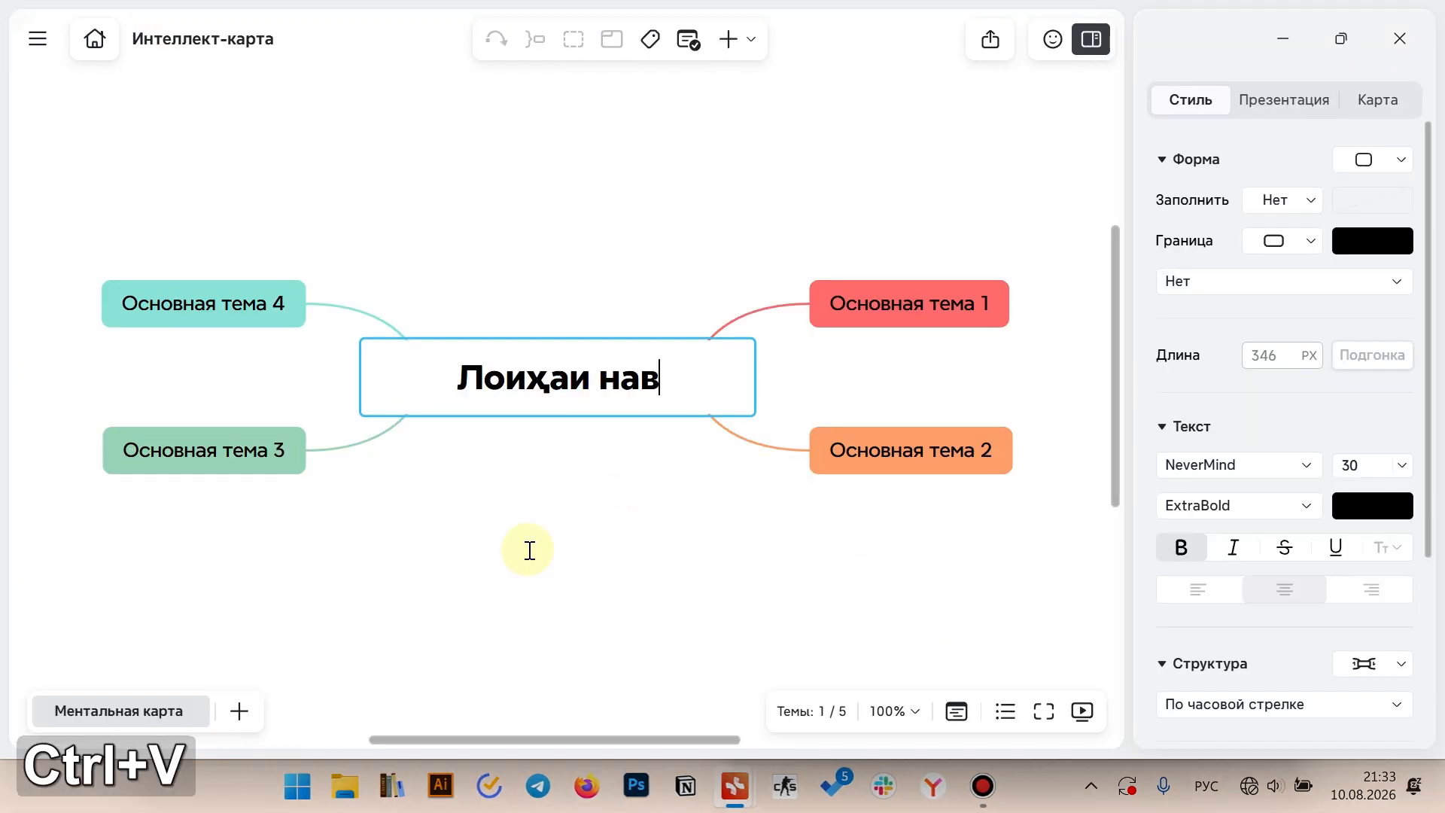
# Return to the Мини Курс map and expand the yellow topic "Акнун ба тарафи рост нигоҳ кунед."
pyautogui.hotkey('alt', 'Tab')
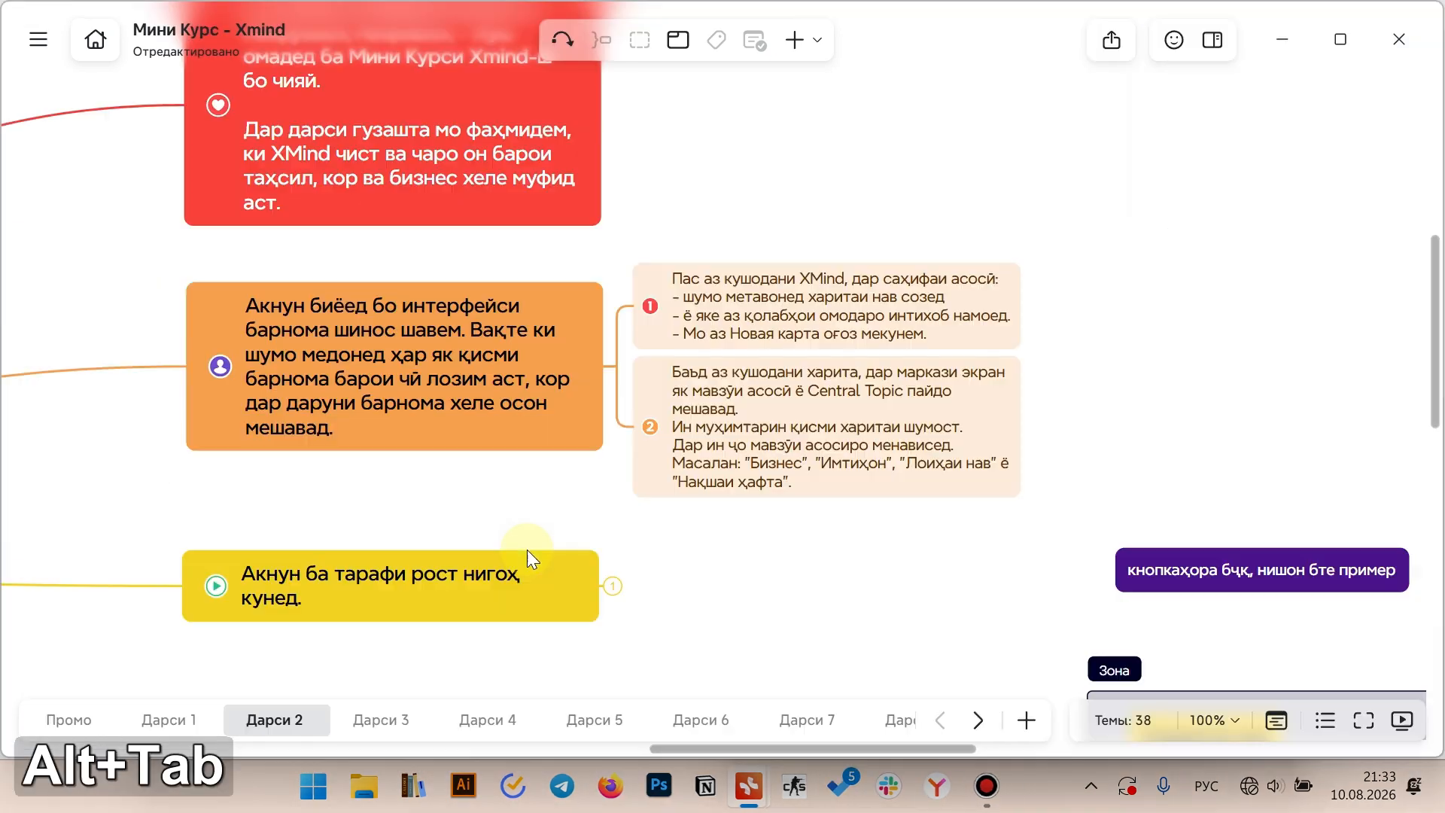
pyautogui.scroll(-3, 715, 539)
pyautogui.click(623, 370)
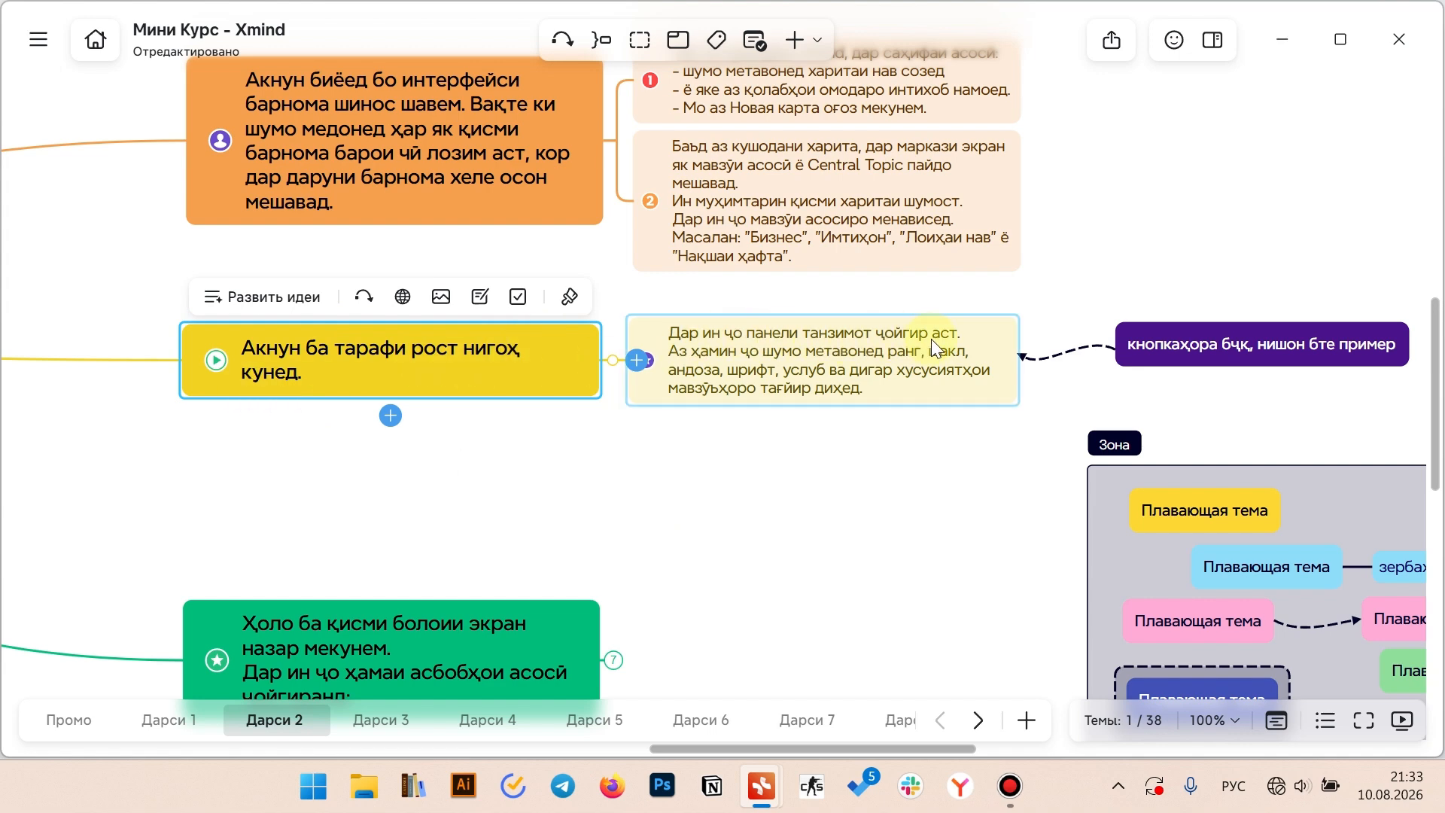
pyautogui.hscroll(3, 793, 477)
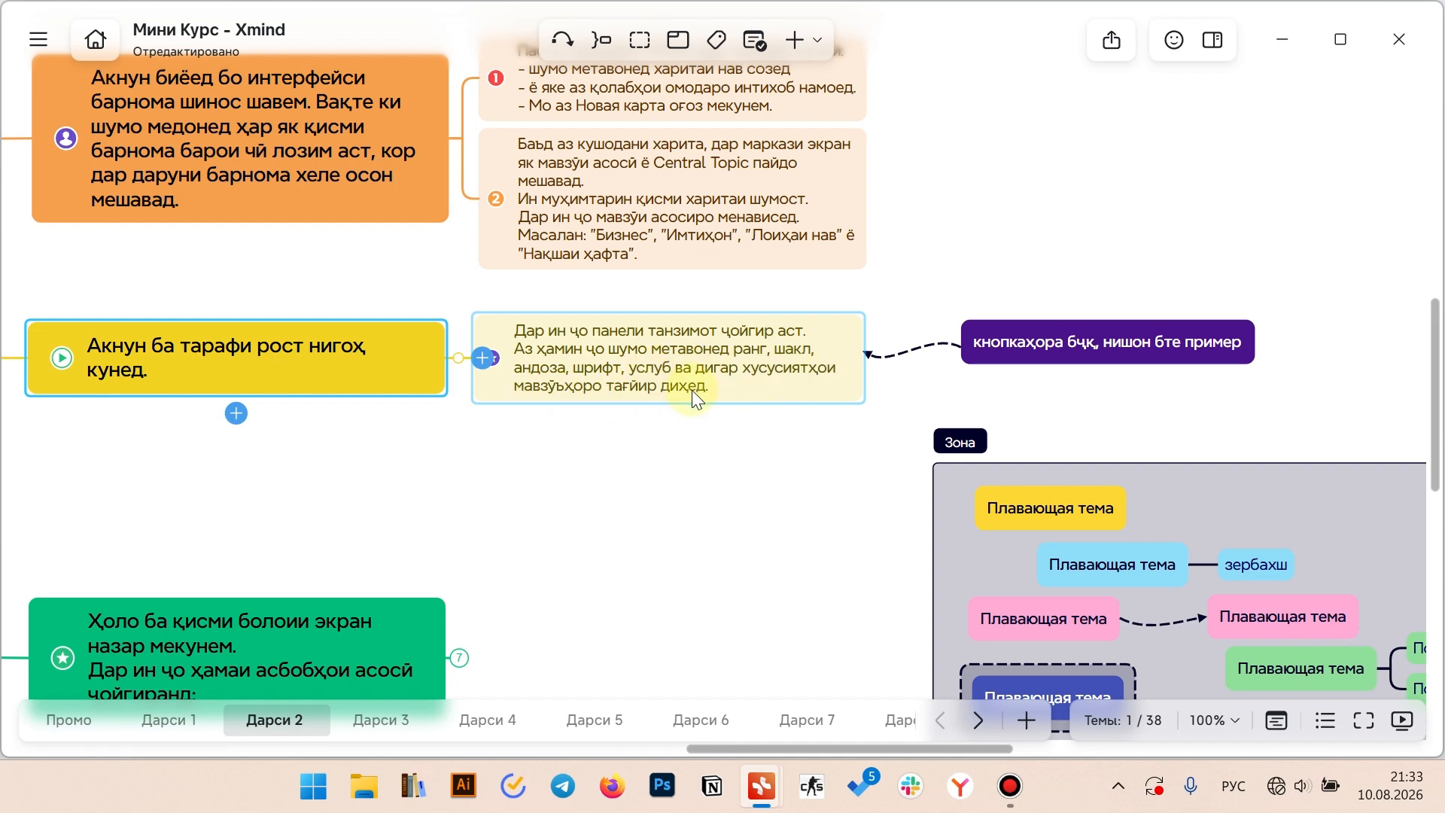
# Switch to the new Интеллект-карта map, hide its style and format options, and show them again
pyautogui.hotkey('alt', 'Tab')
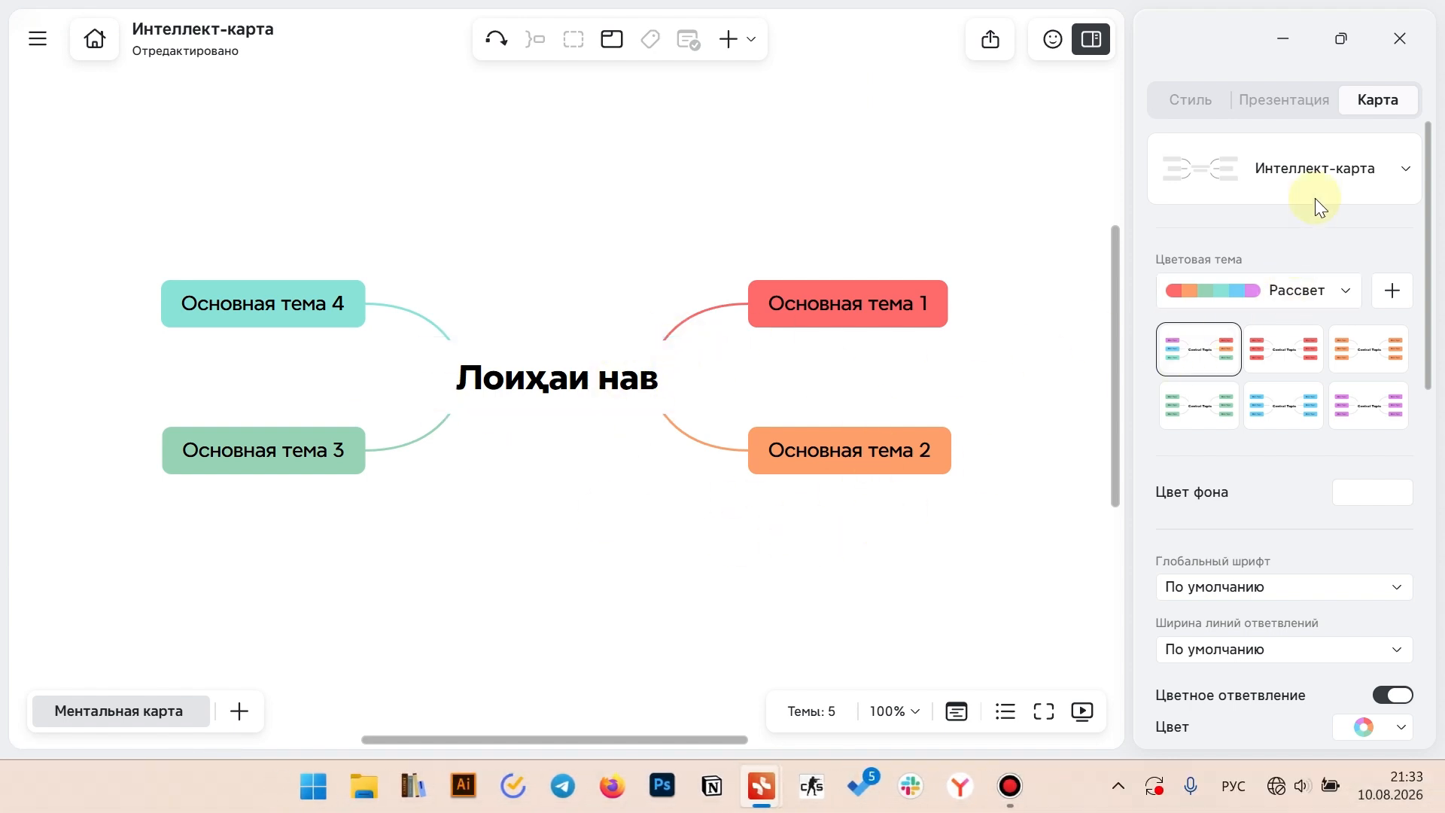
pyautogui.click(1091, 50)
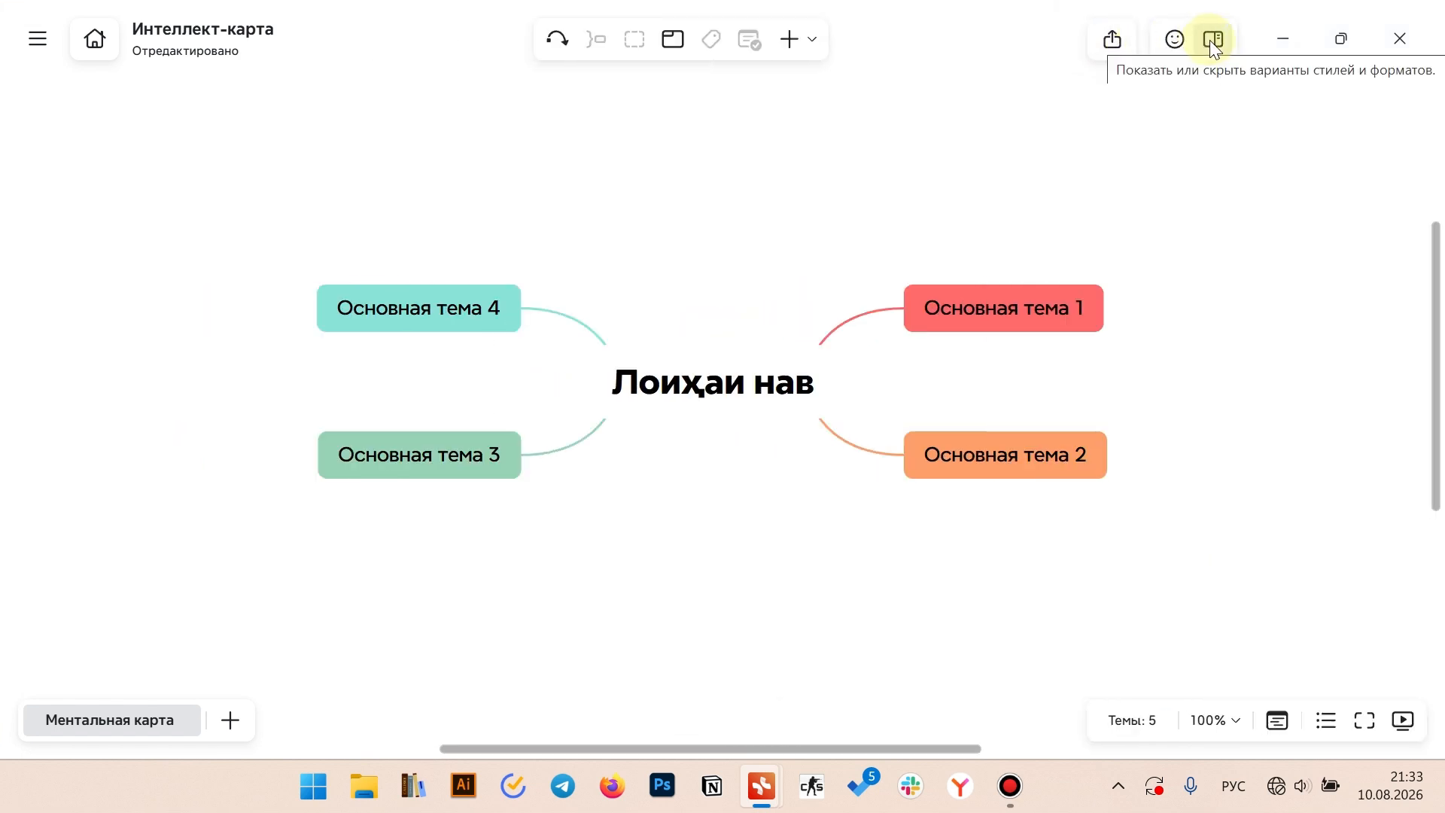
pyautogui.click(1211, 39)
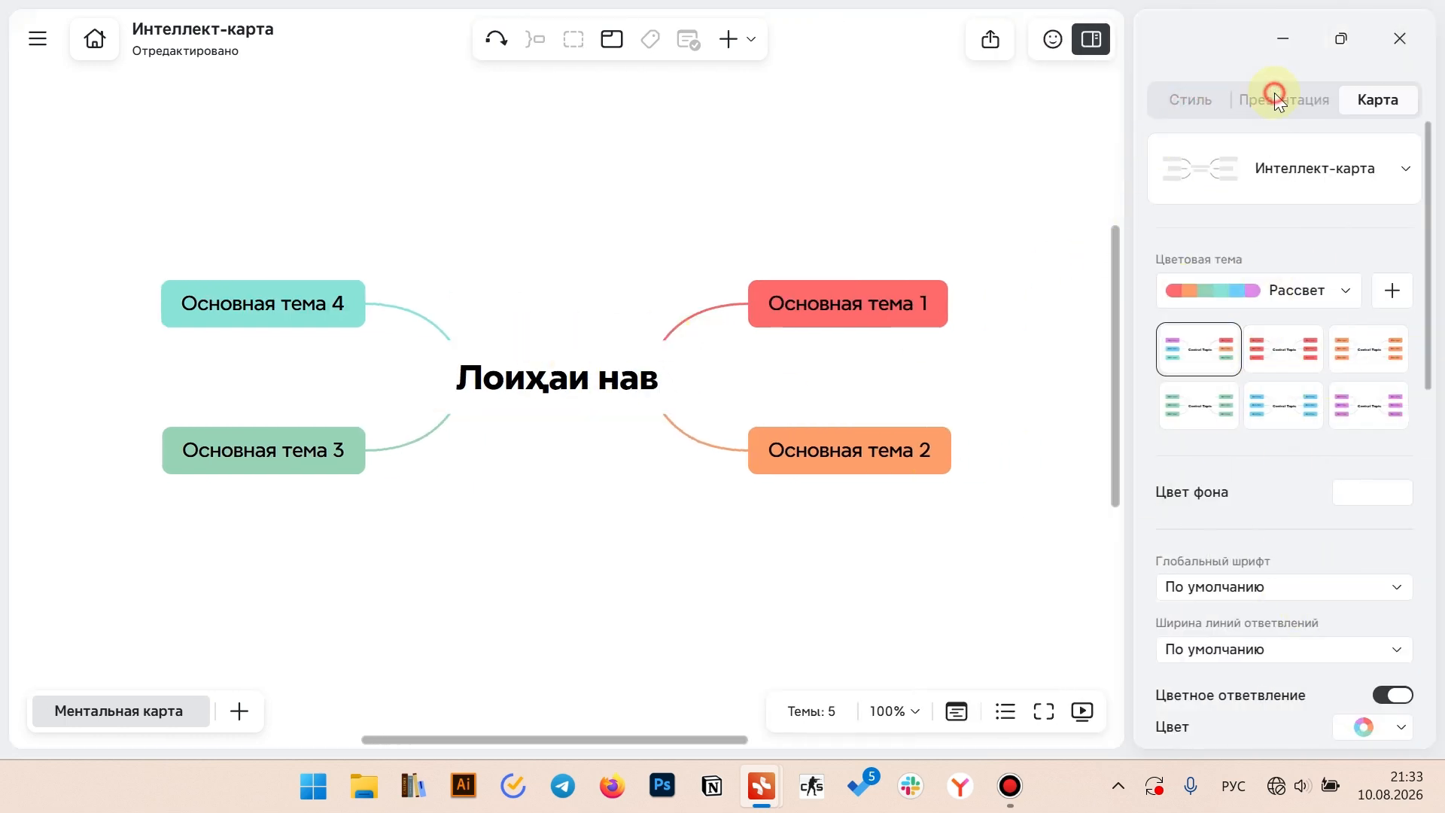
# Display the style settings of the central topic "Лоиҳаи нав"
pyautogui.click(1235, 94)
pyautogui.click(1186, 100)
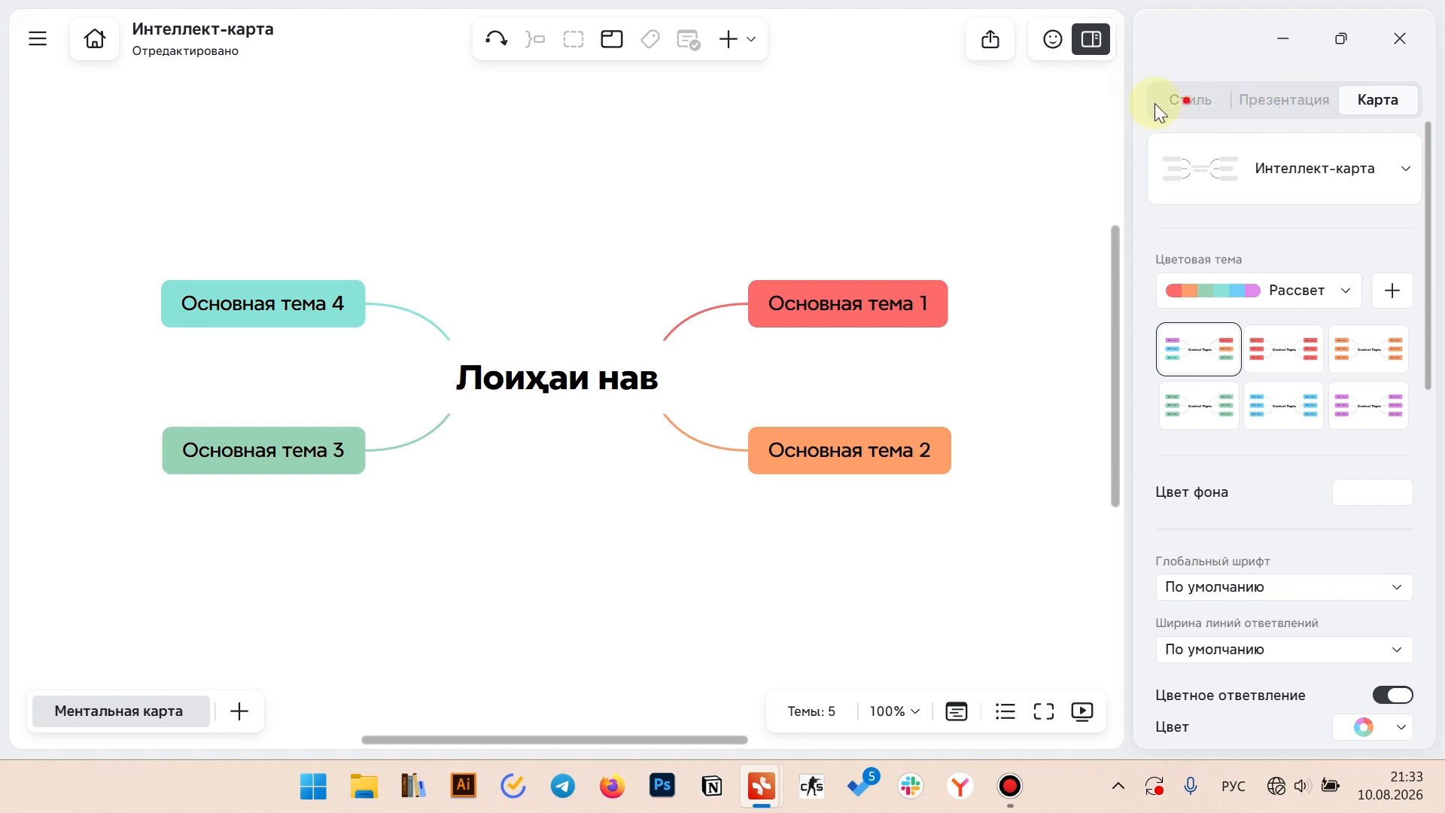
pyautogui.click(547, 392)
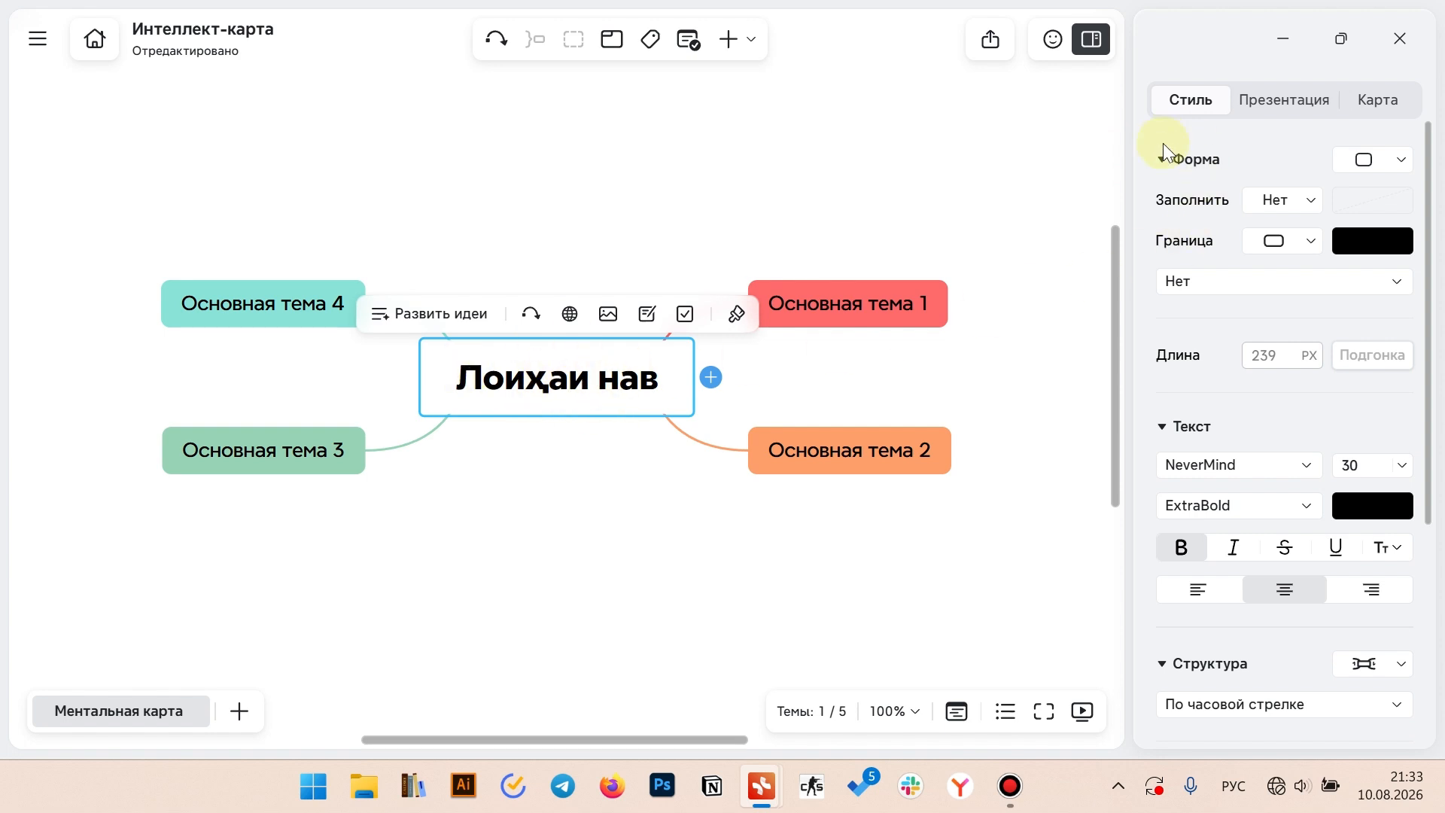
# Change the central topic "Лоиҳаи нав" to a hexagon pointed at top and bottom, with a solid black fill
pyautogui.click(1389, 159)
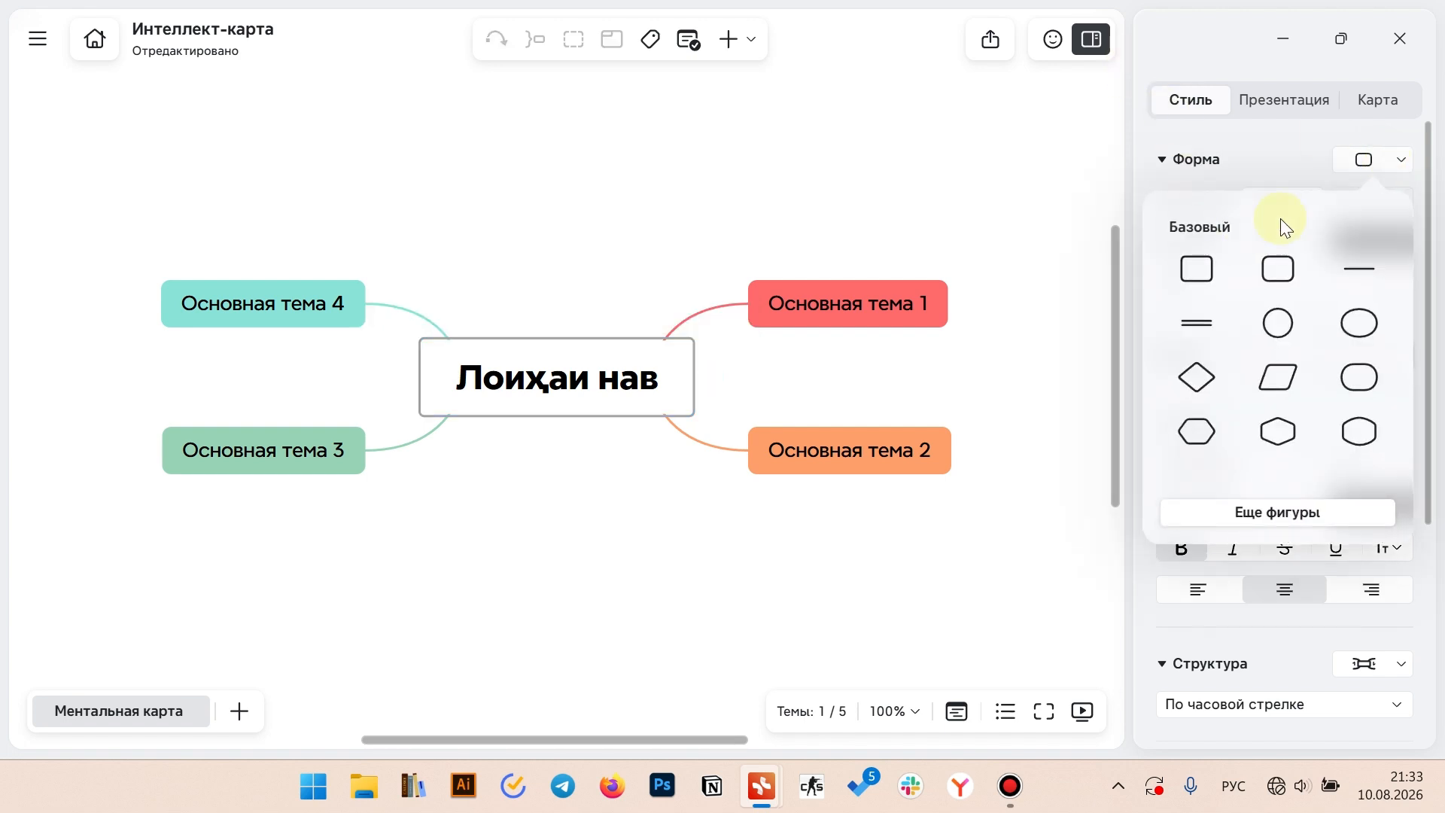
pyautogui.click(1277, 431)
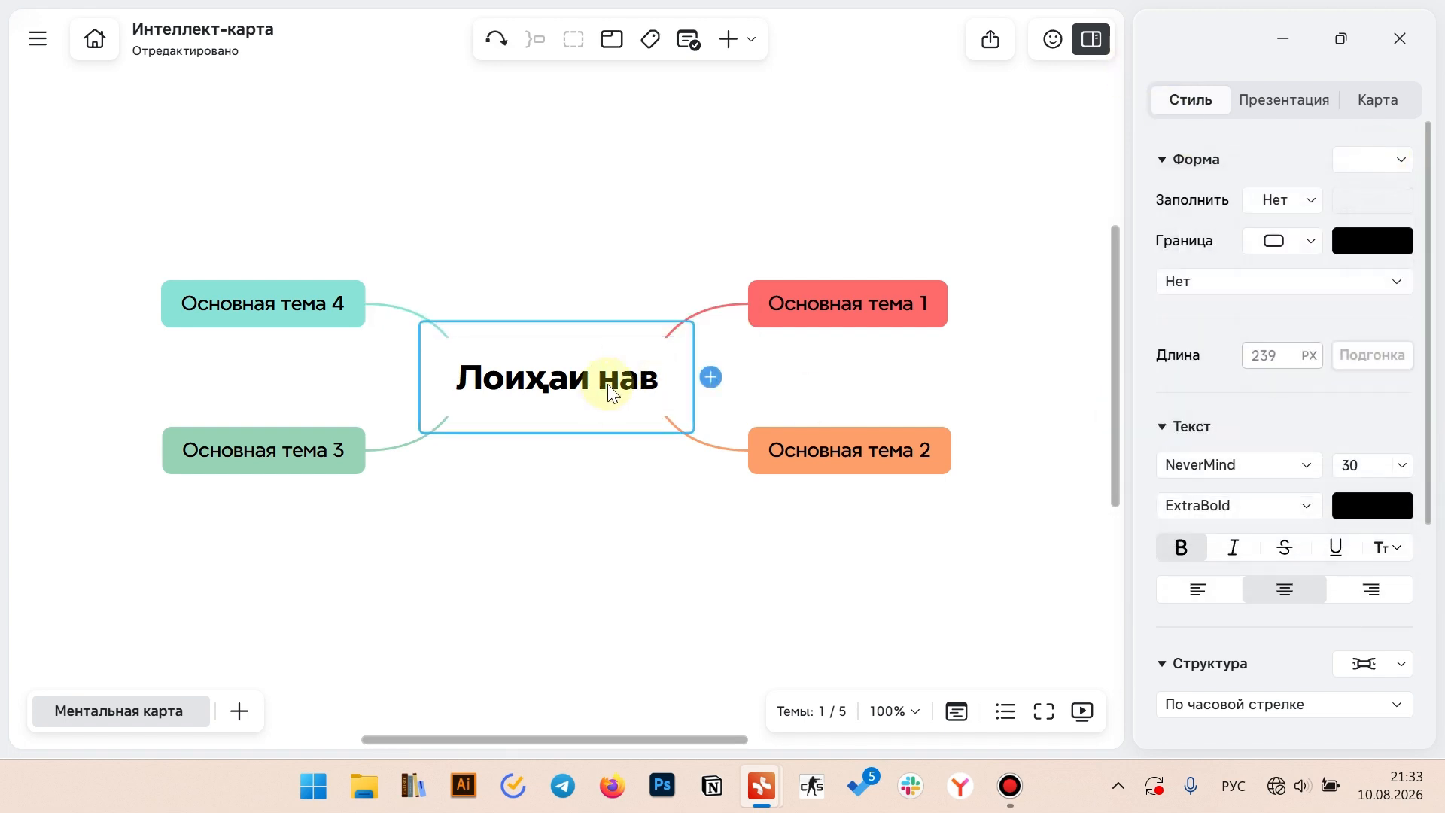
pyautogui.click(1278, 205)
pyautogui.click(1240, 273)
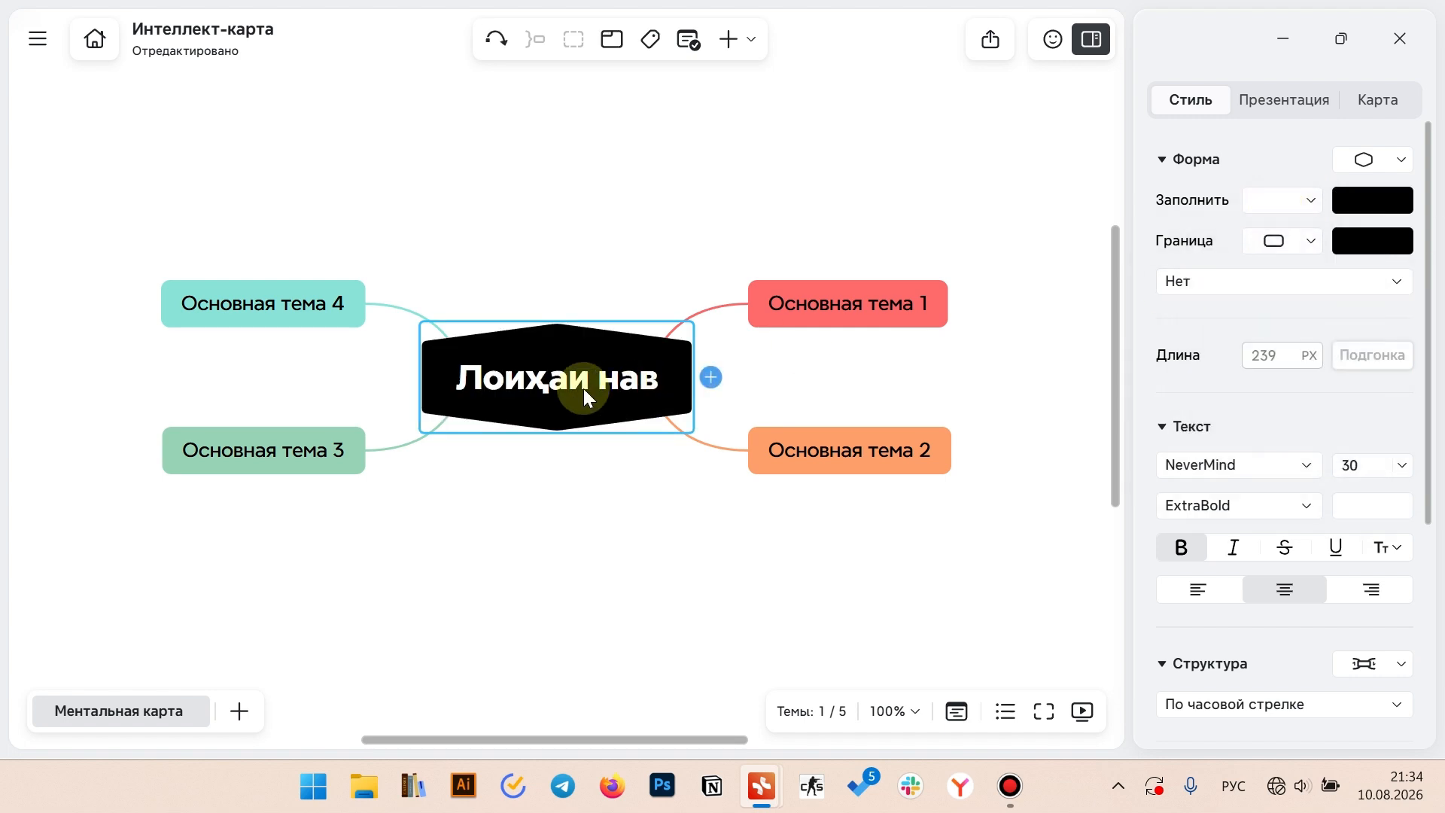
# Try the ellipse shape on the central topic, and switch it back to the hexagon pointed at top and bottom
pyautogui.click(1367, 160)
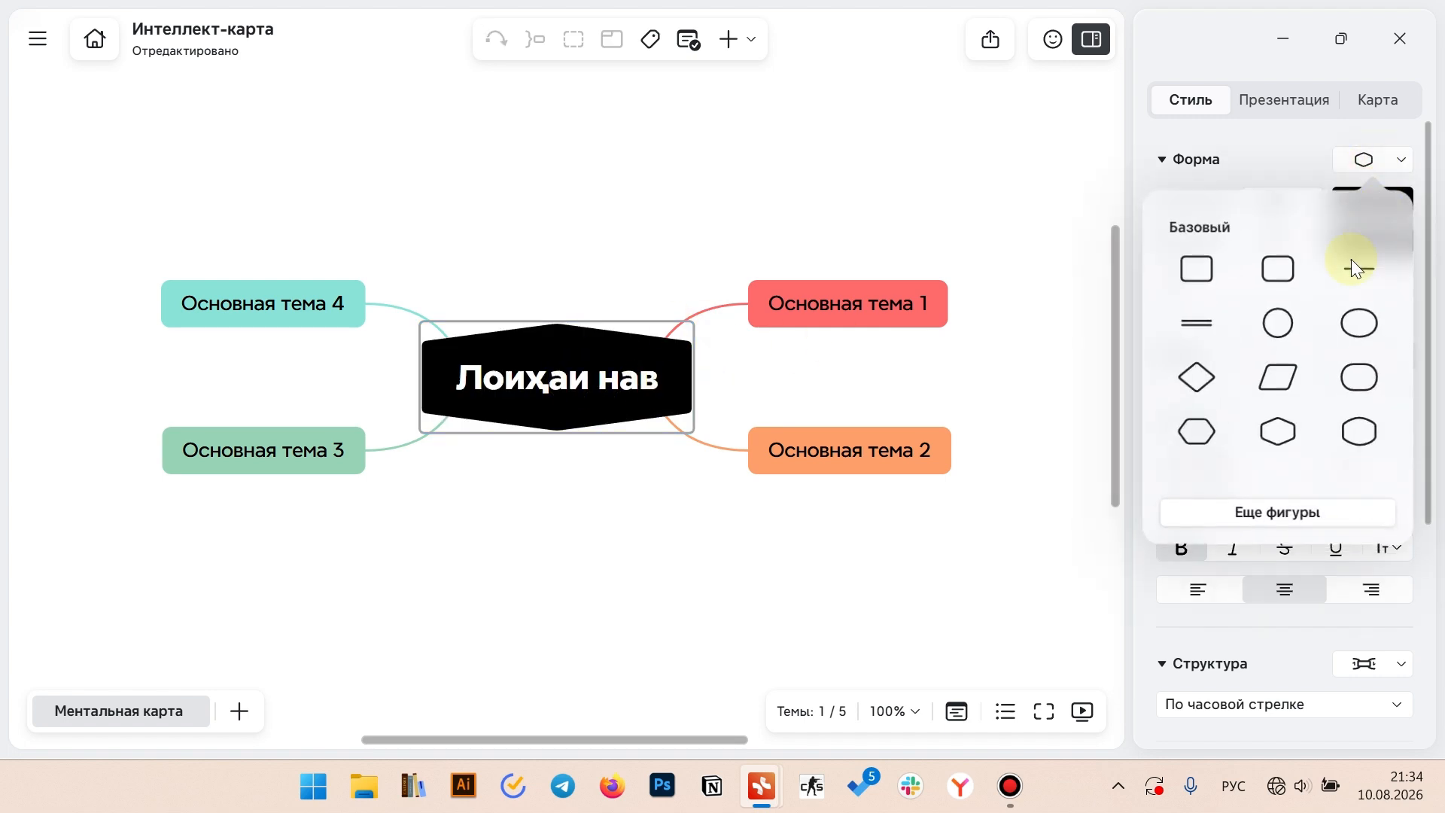
pyautogui.click(1356, 322)
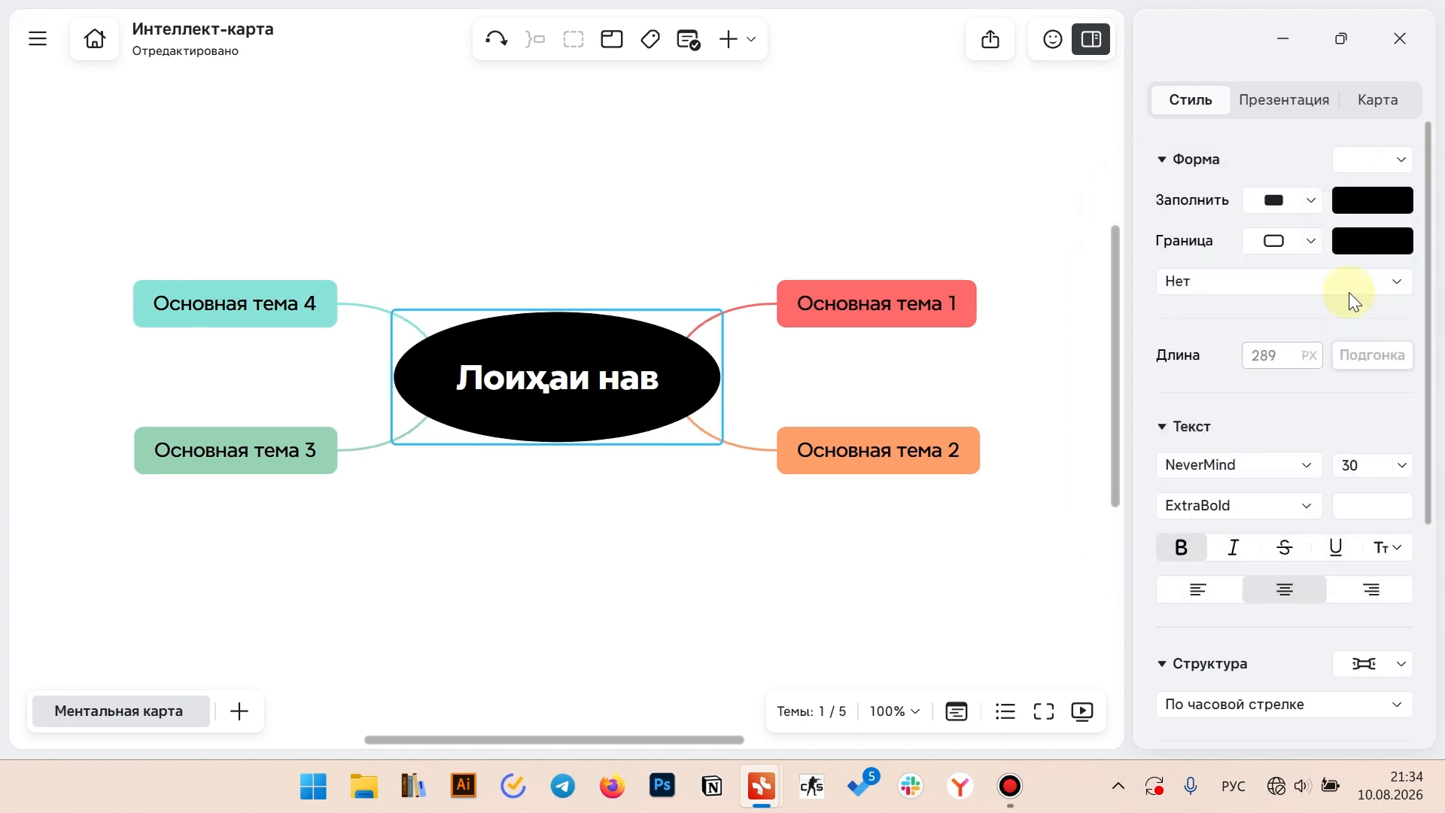
pyautogui.click(1361, 164)
pyautogui.click(1284, 434)
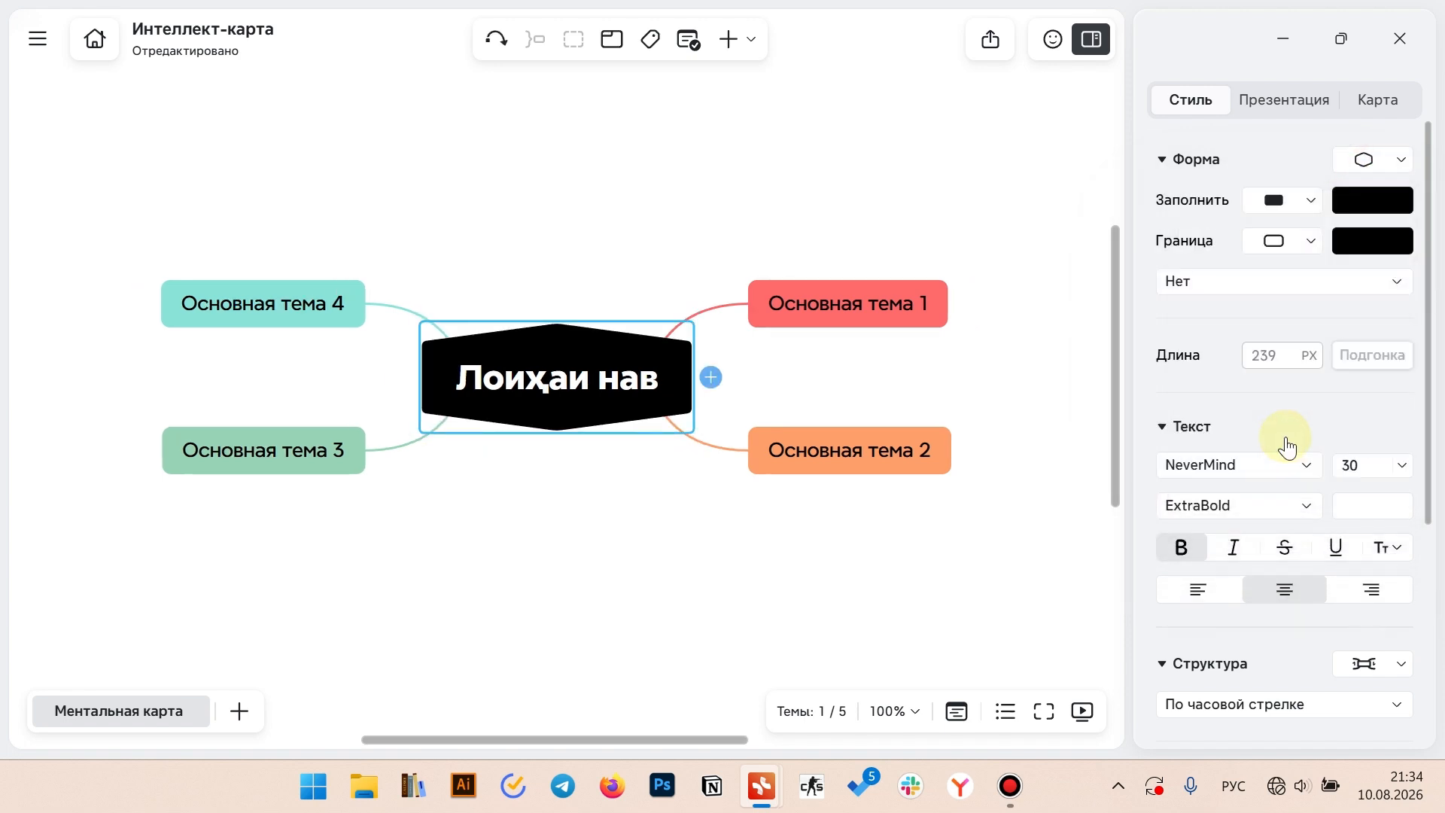
# Give the central topic a solid yellow border with the "Разреженный" thickness
pyautogui.click(1281, 245)
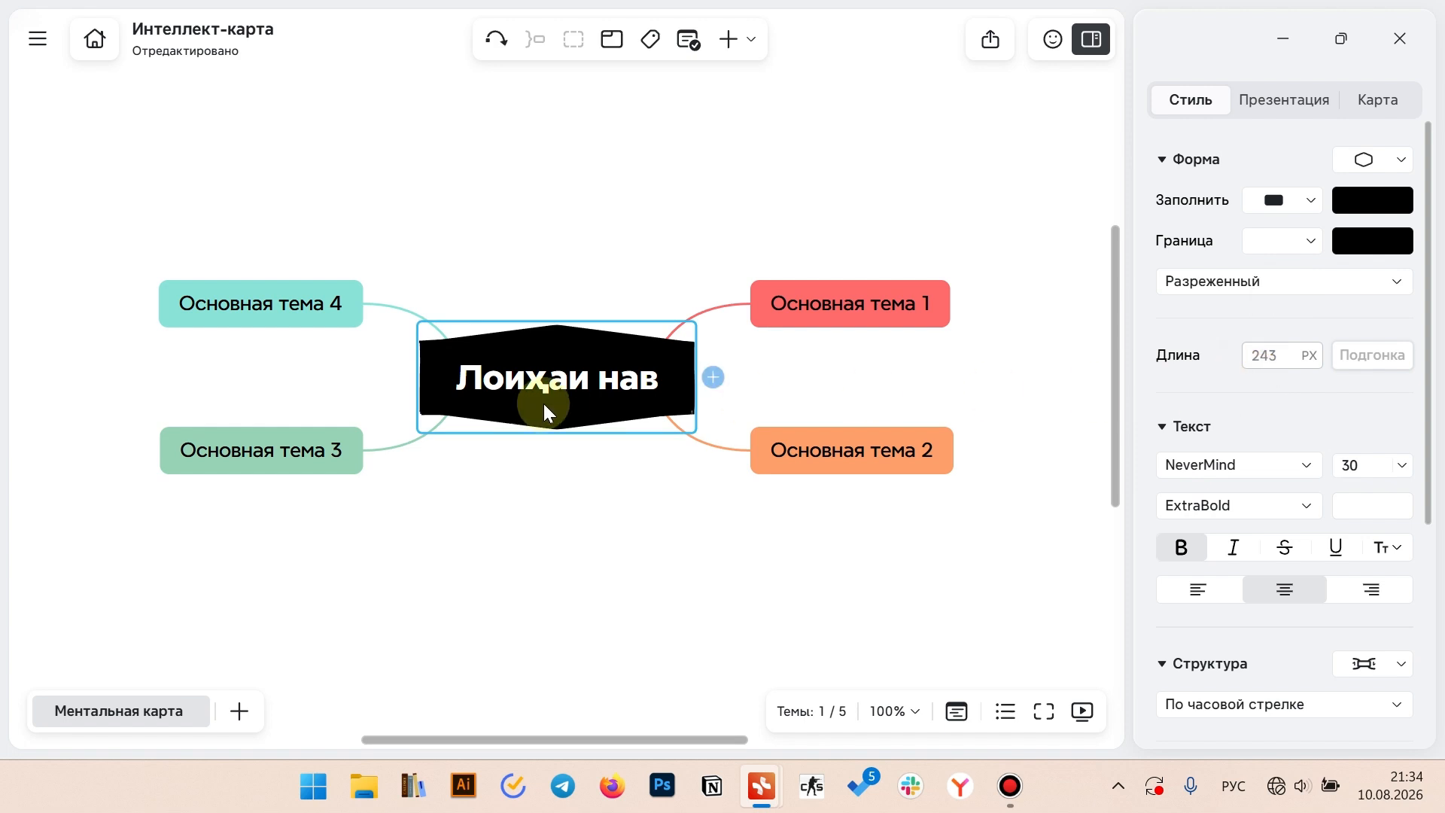
pyautogui.click(1350, 242)
pyautogui.click(1350, 243)
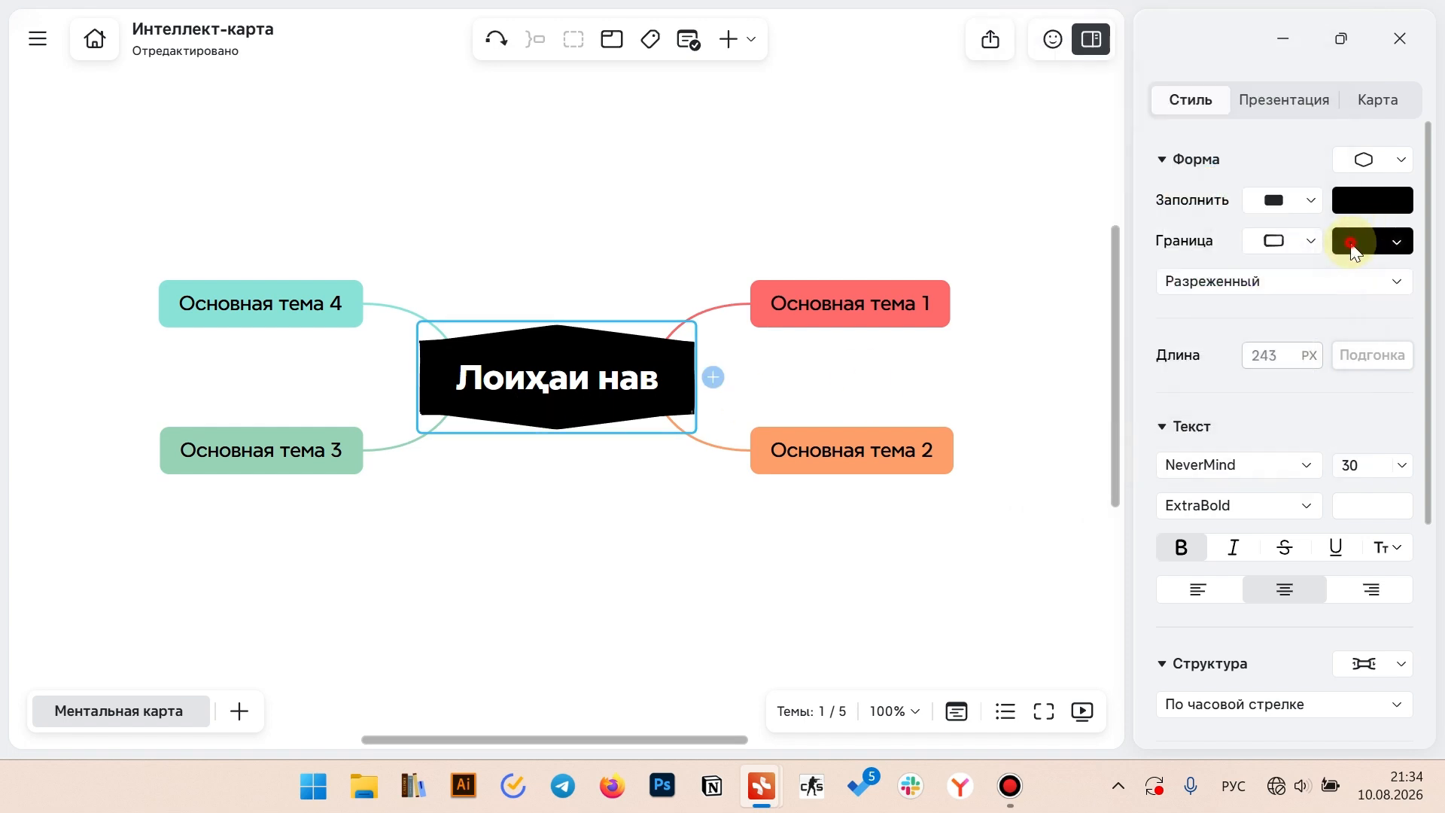
pyautogui.click(1350, 243)
pyautogui.click(1055, 105)
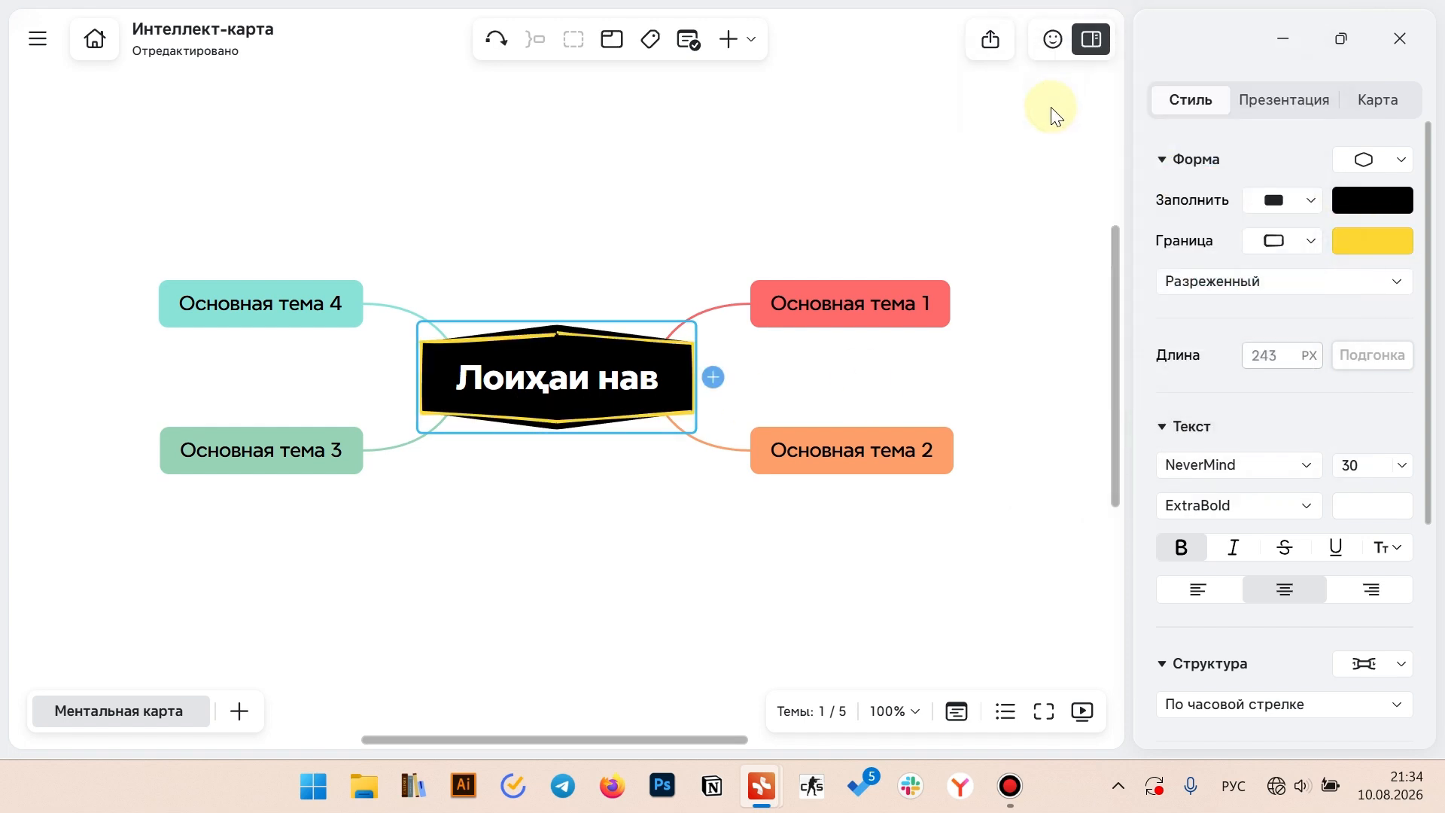
pyautogui.click(554, 467)
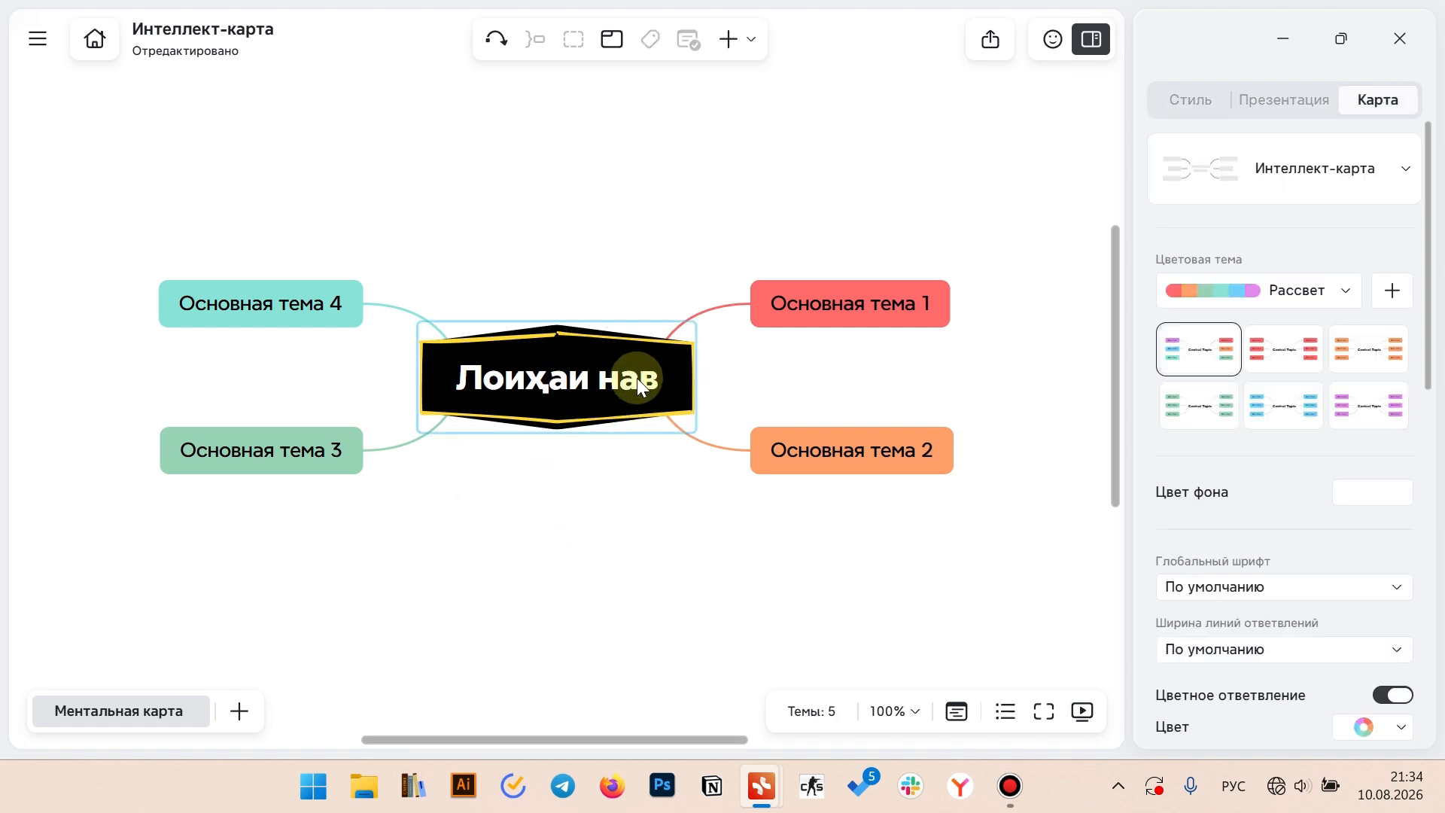
# Remove the central topic's border by setting it to "Нет"
pyautogui.click(603, 387)
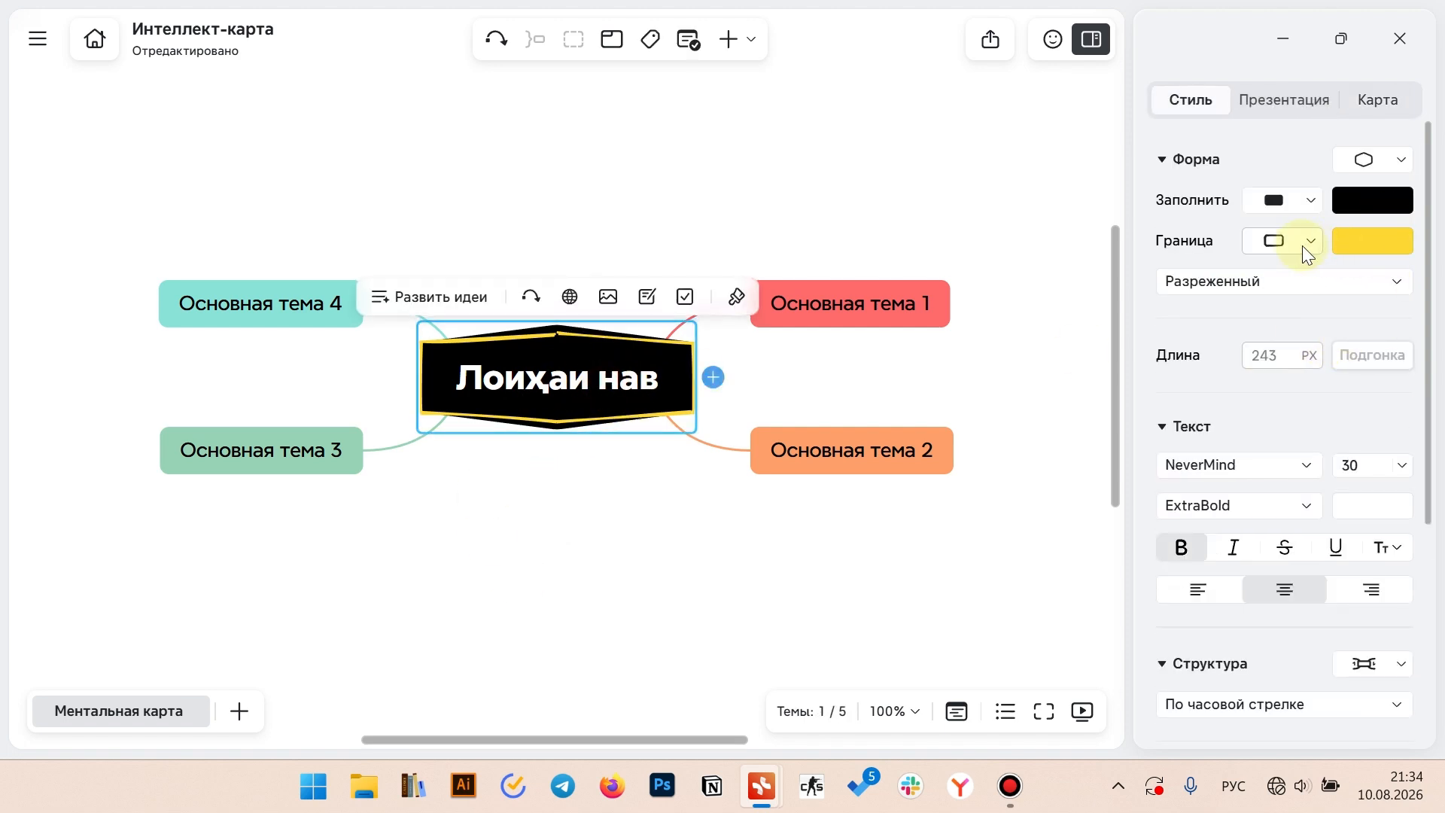
pyautogui.click(1307, 245)
pyautogui.click(1279, 419)
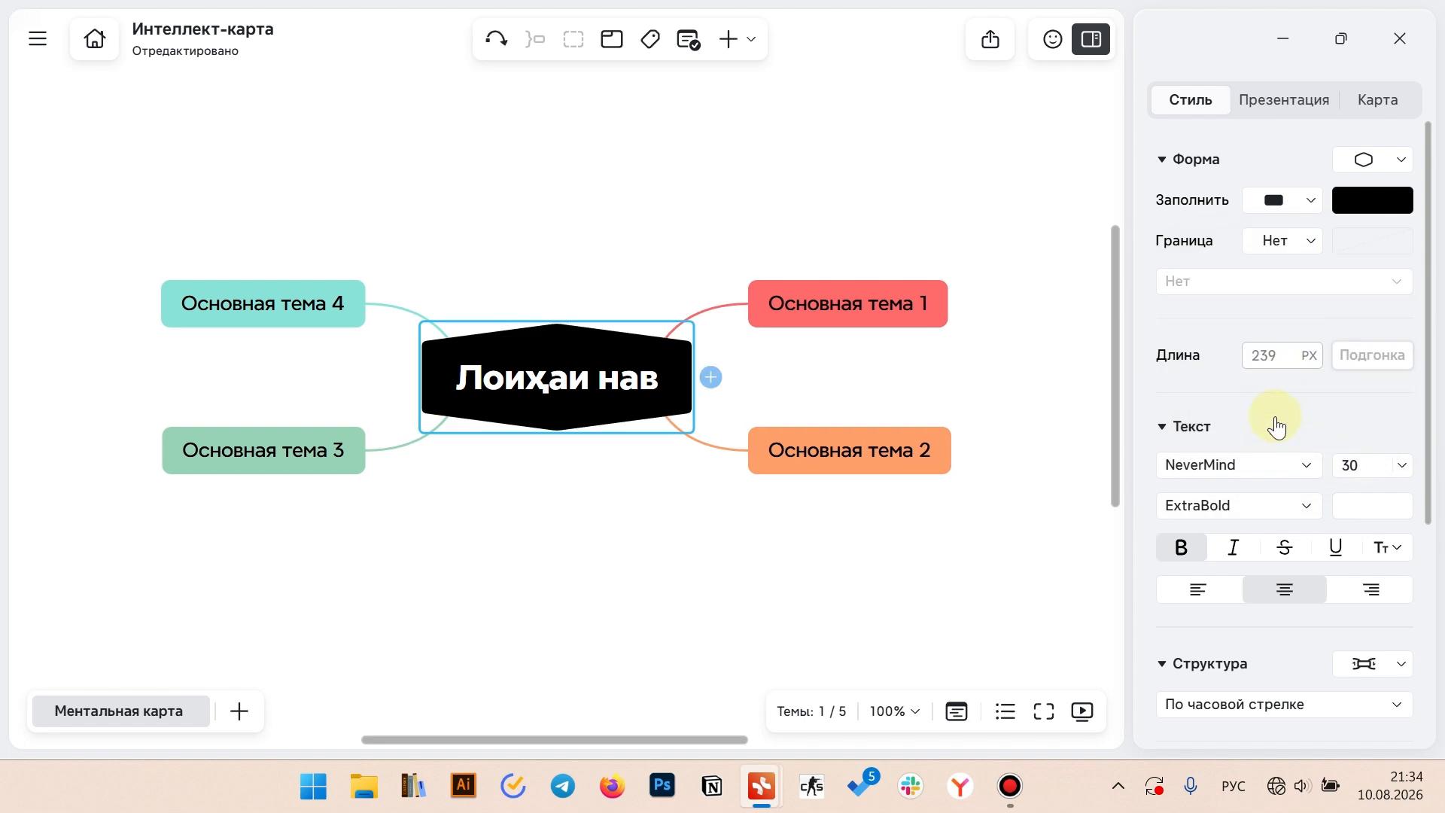
pyautogui.click(908, 393)
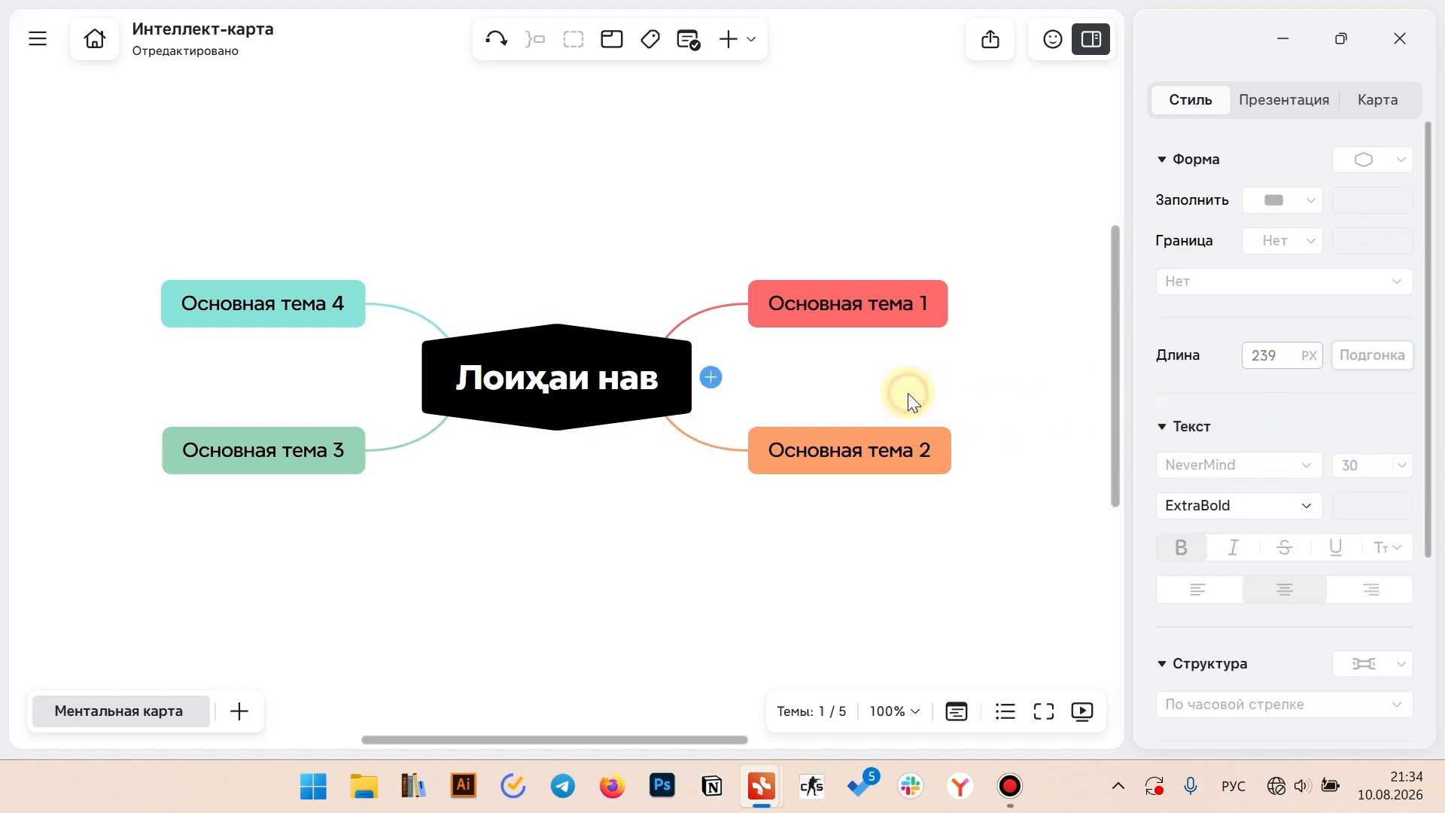
# Set the text size of the central topic "Лоиҳаи нав" to 48
pyautogui.click(621, 382)
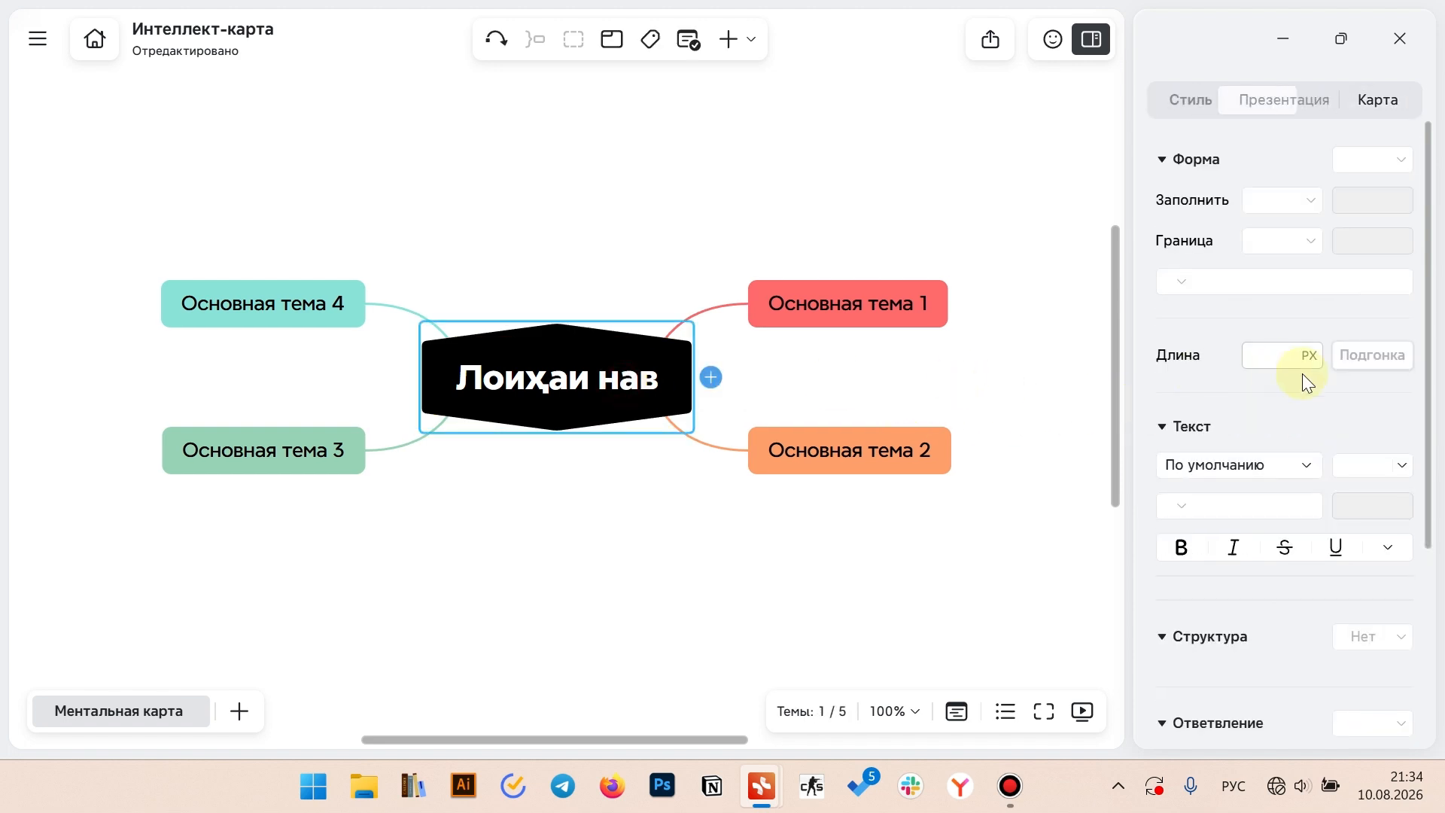
pyautogui.scroll(-3, 1280, 304)
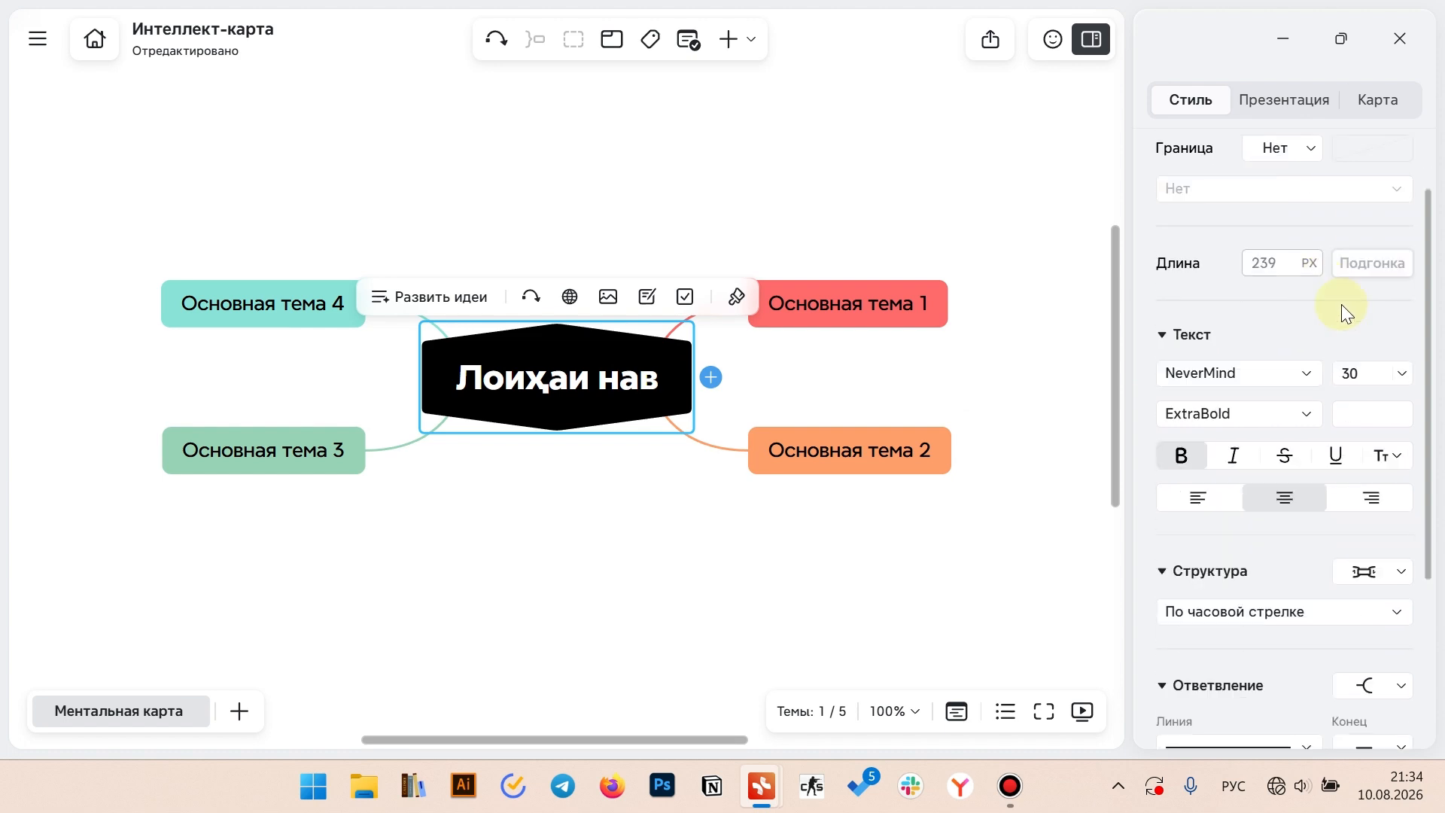
pyautogui.click(1258, 263)
pyautogui.click(616, 354)
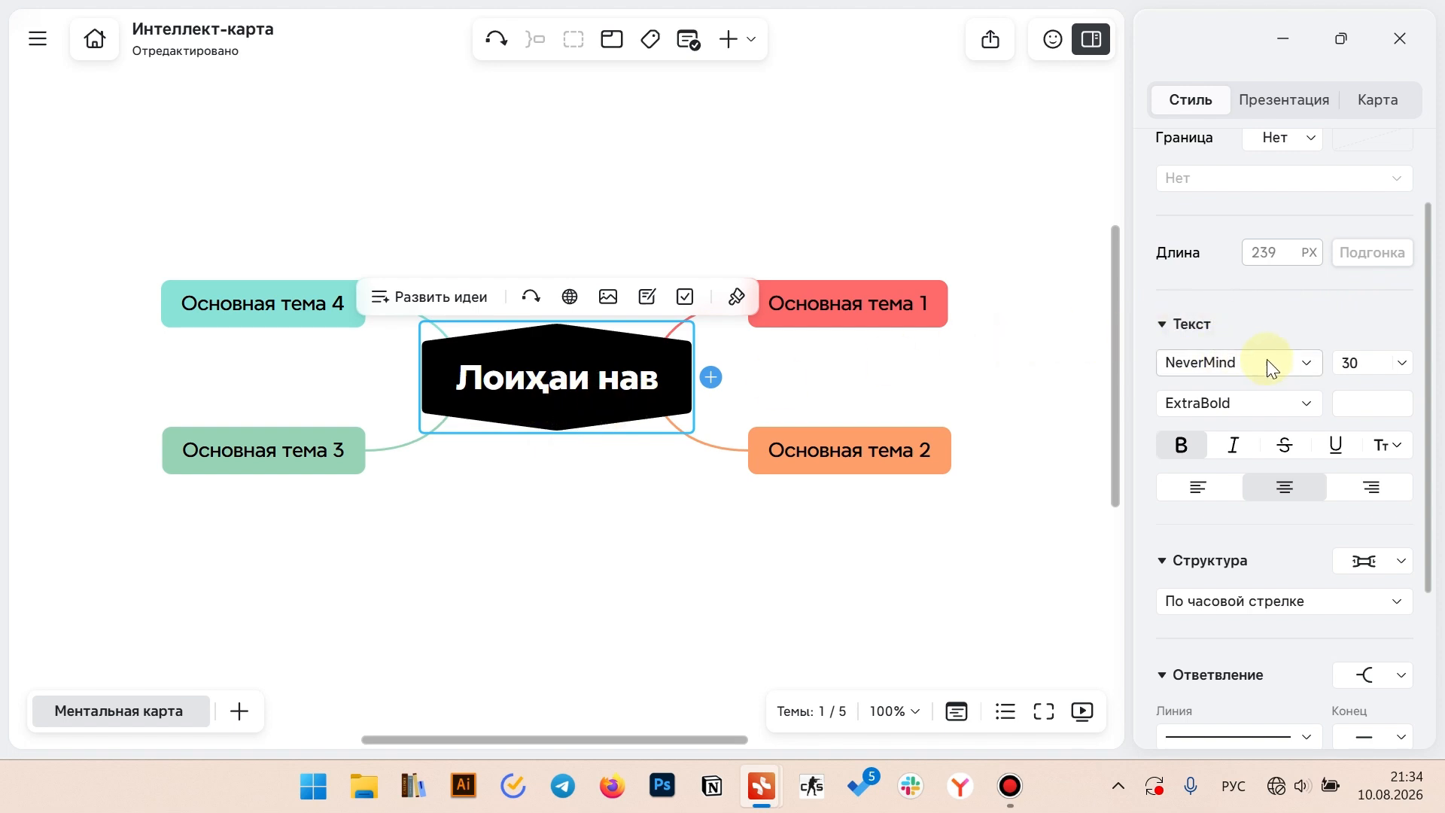
pyautogui.scroll(-3, 1266, 359)
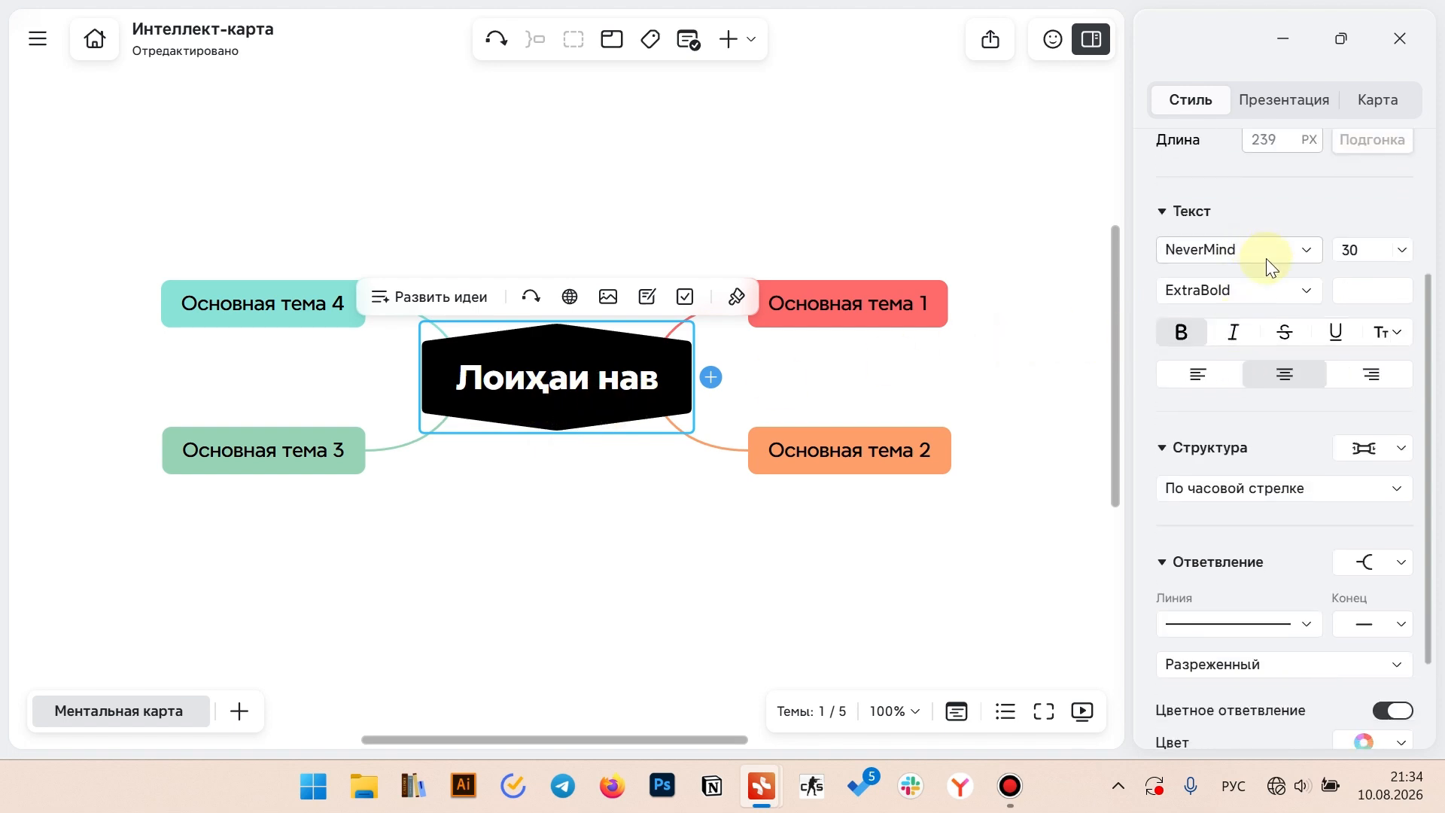
pyautogui.click(1377, 251)
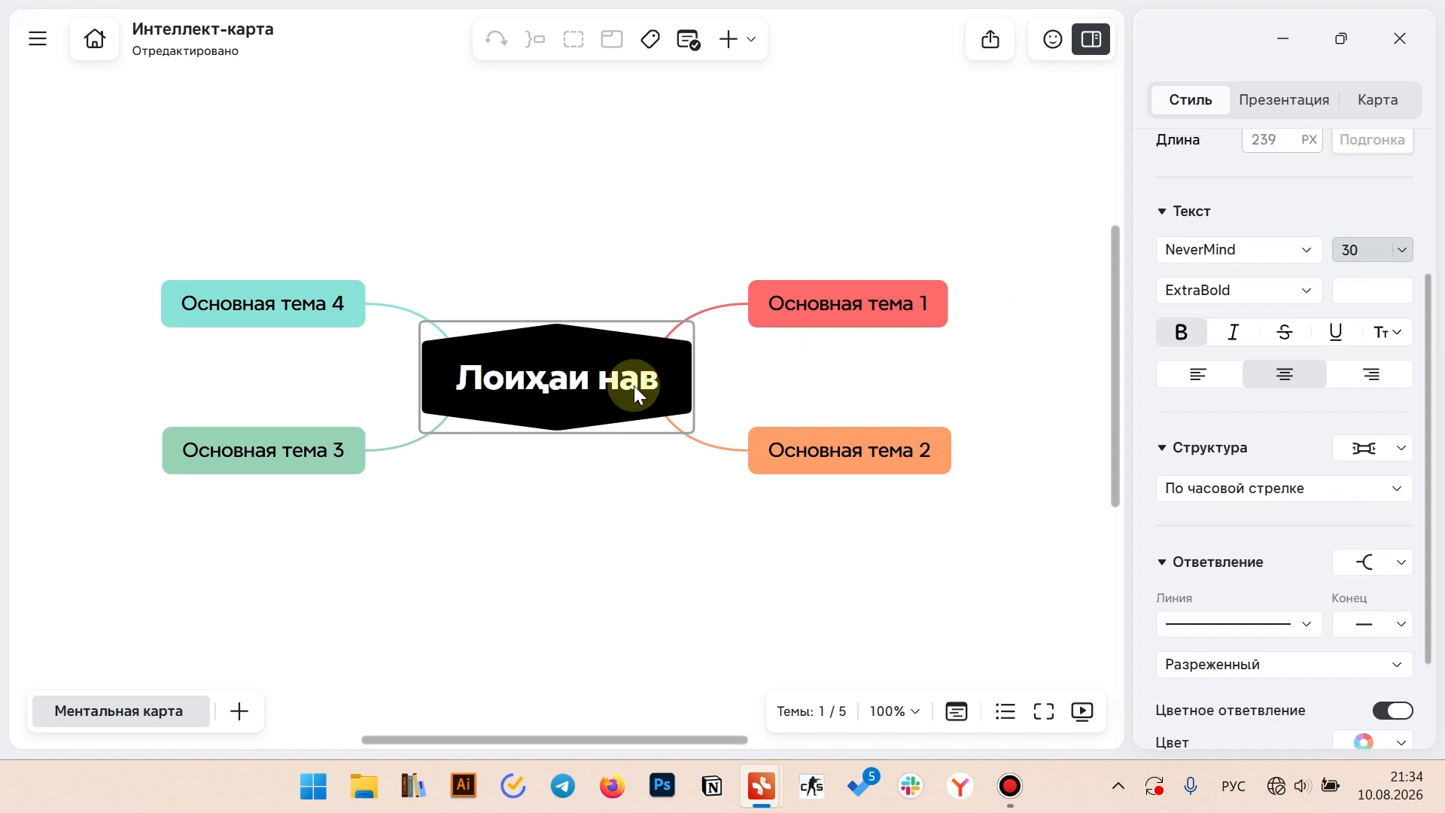
pyautogui.click(1403, 249)
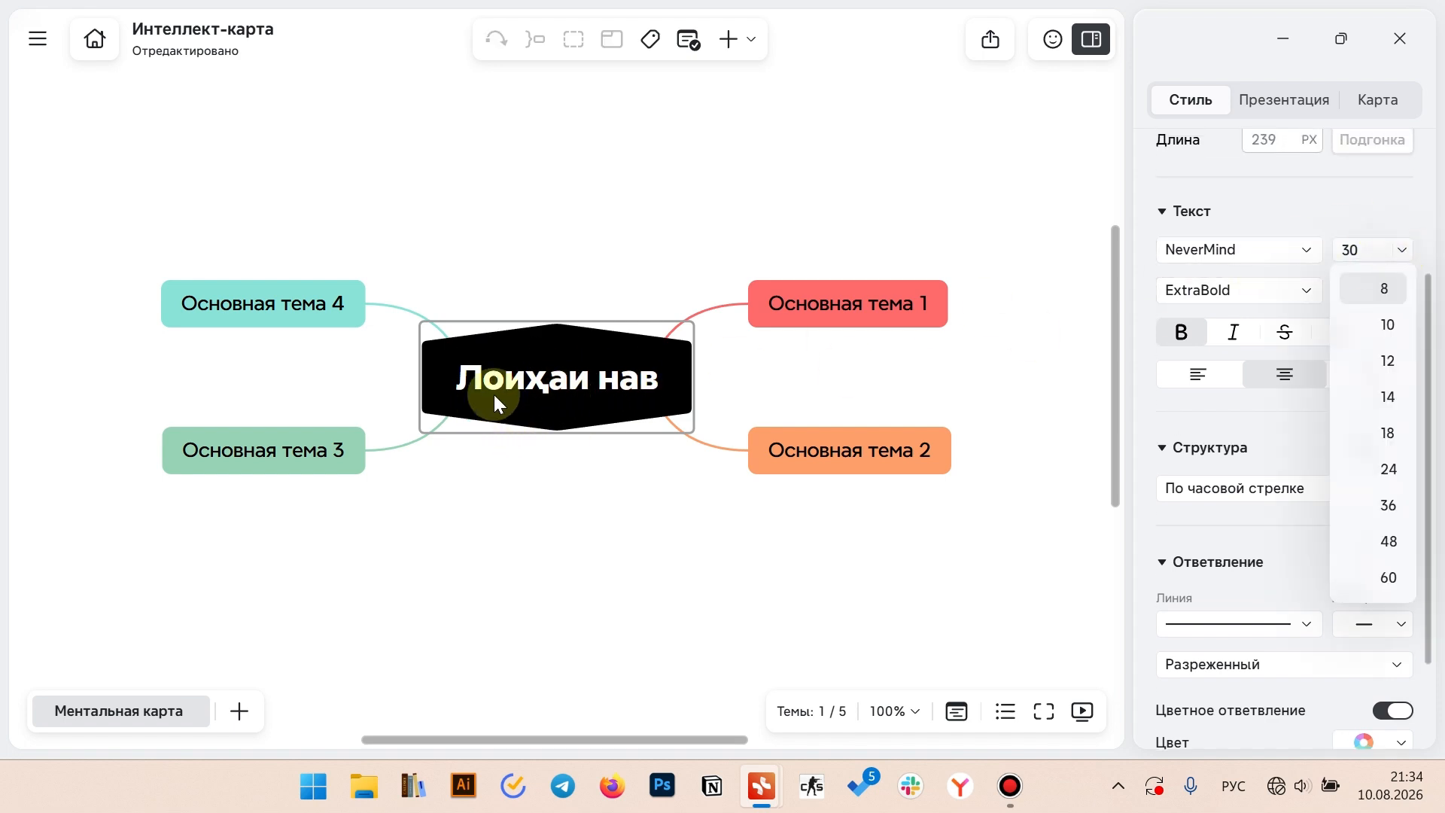
pyautogui.click(1379, 548)
pyautogui.click(589, 390)
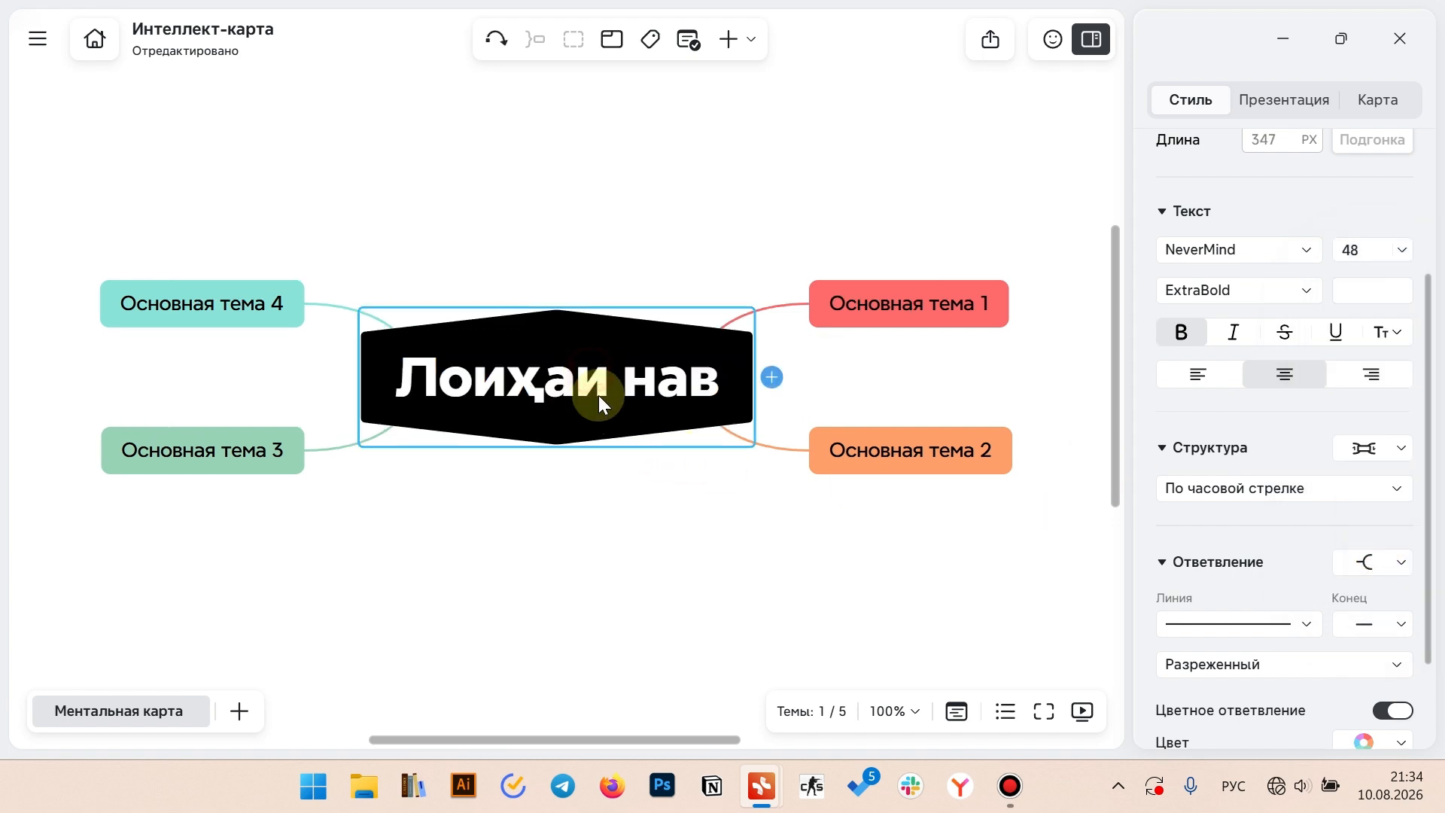
pyautogui.click(564, 387)
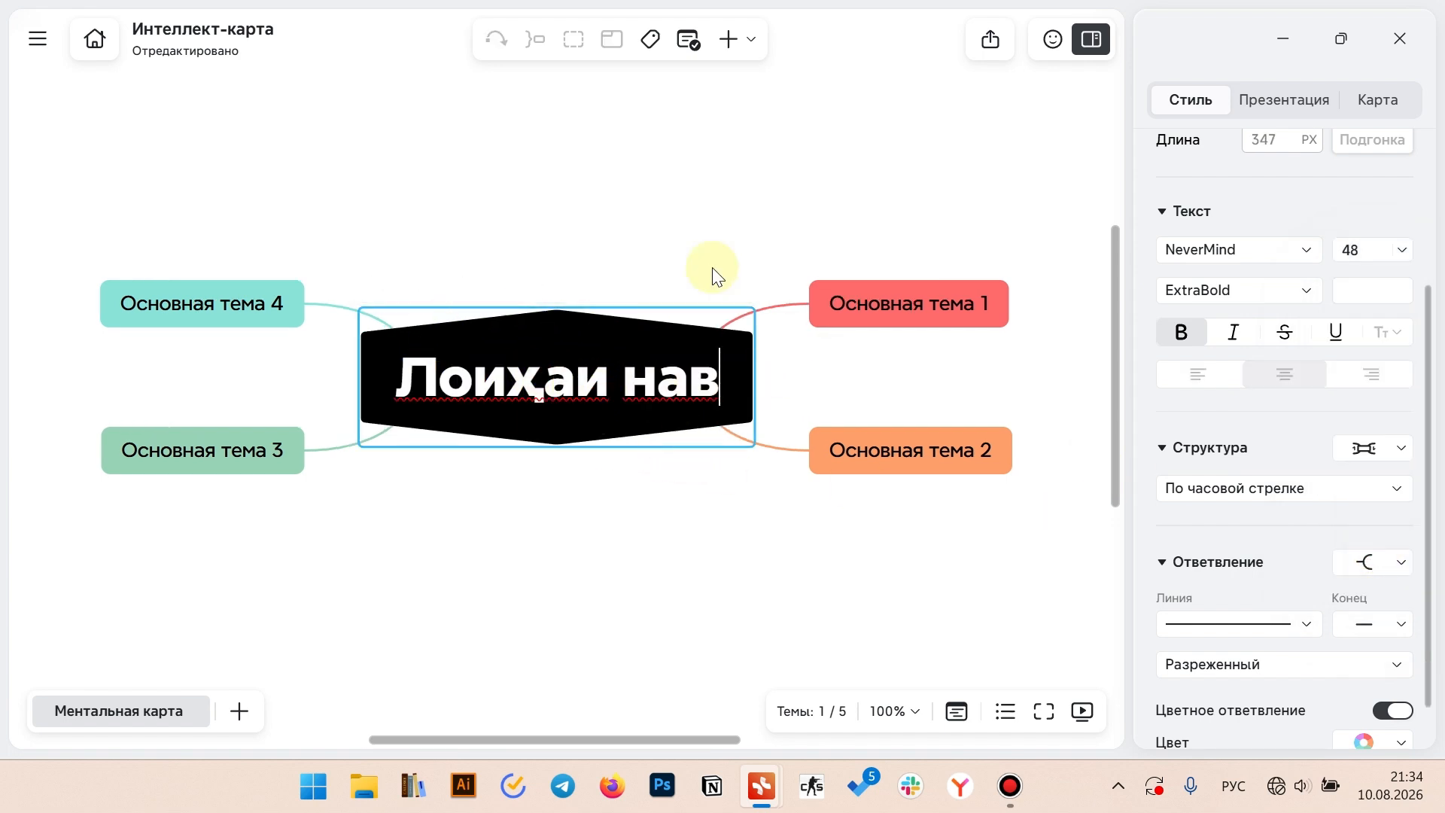
pyautogui.click(616, 197)
# Try the "Логическая схема" structure on the central topic, and restore the "Интеллект-карта" structure
pyautogui.click(566, 391)
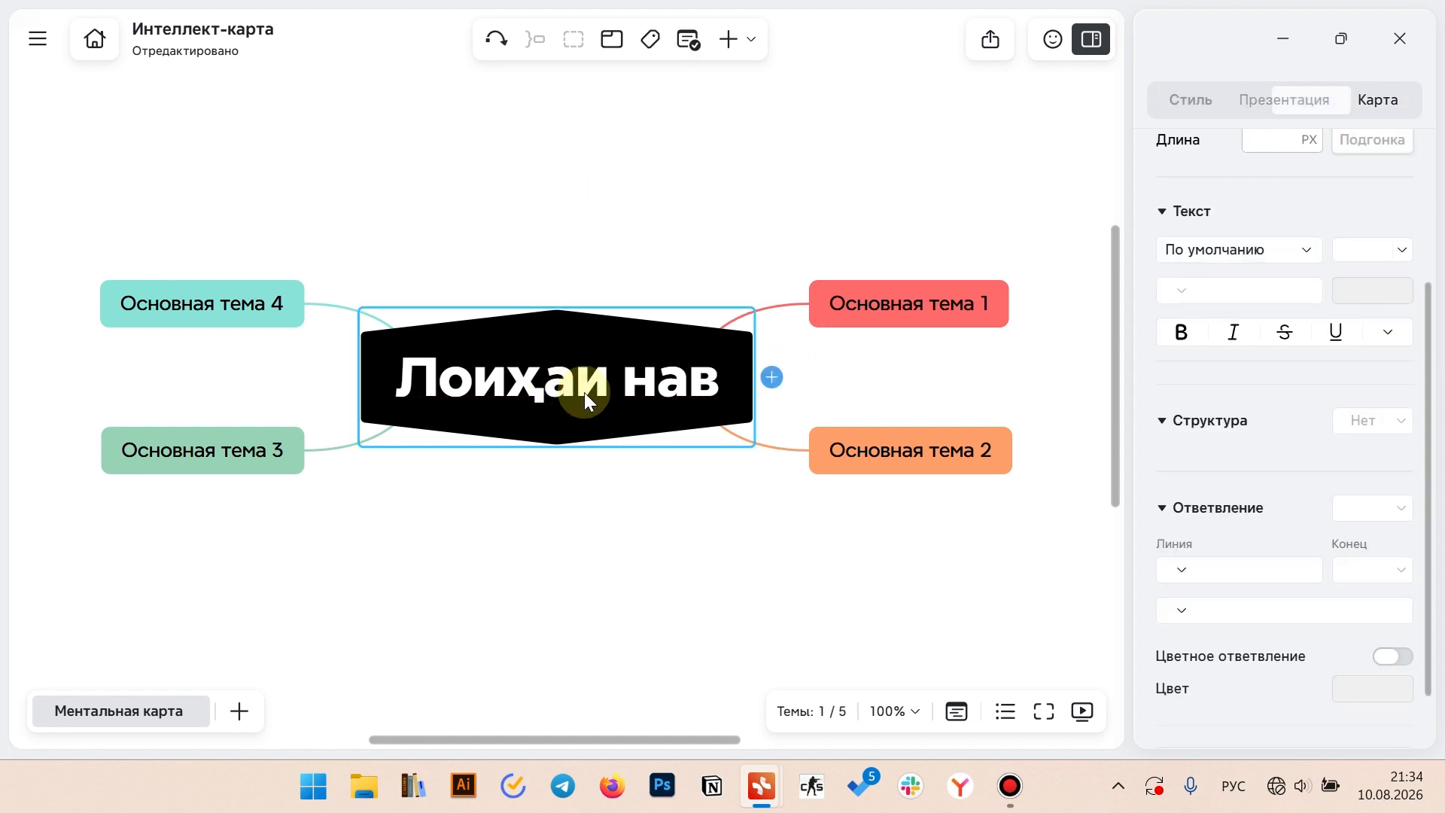
pyautogui.scroll(-2, 1228, 404)
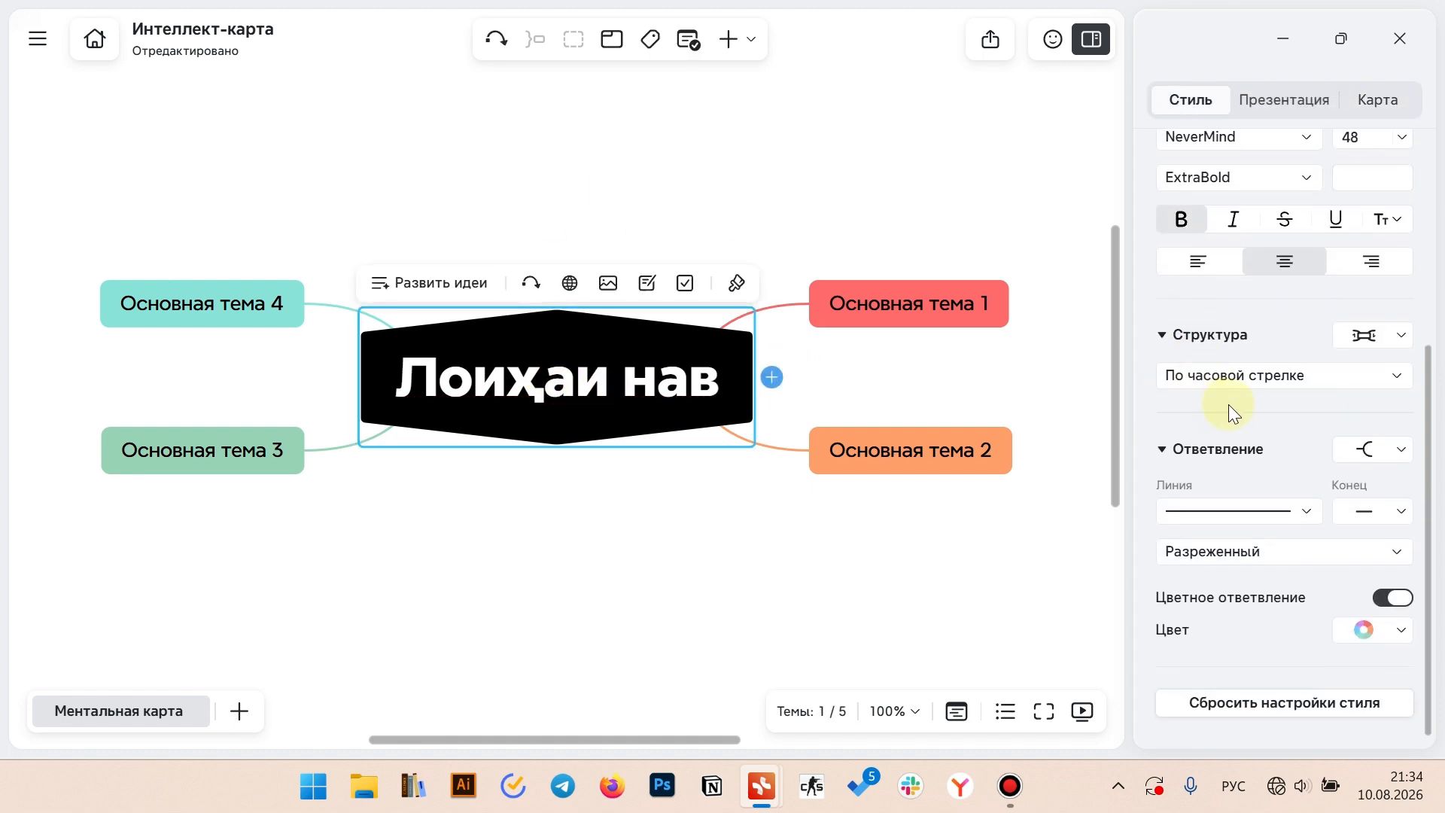
pyautogui.click(1366, 340)
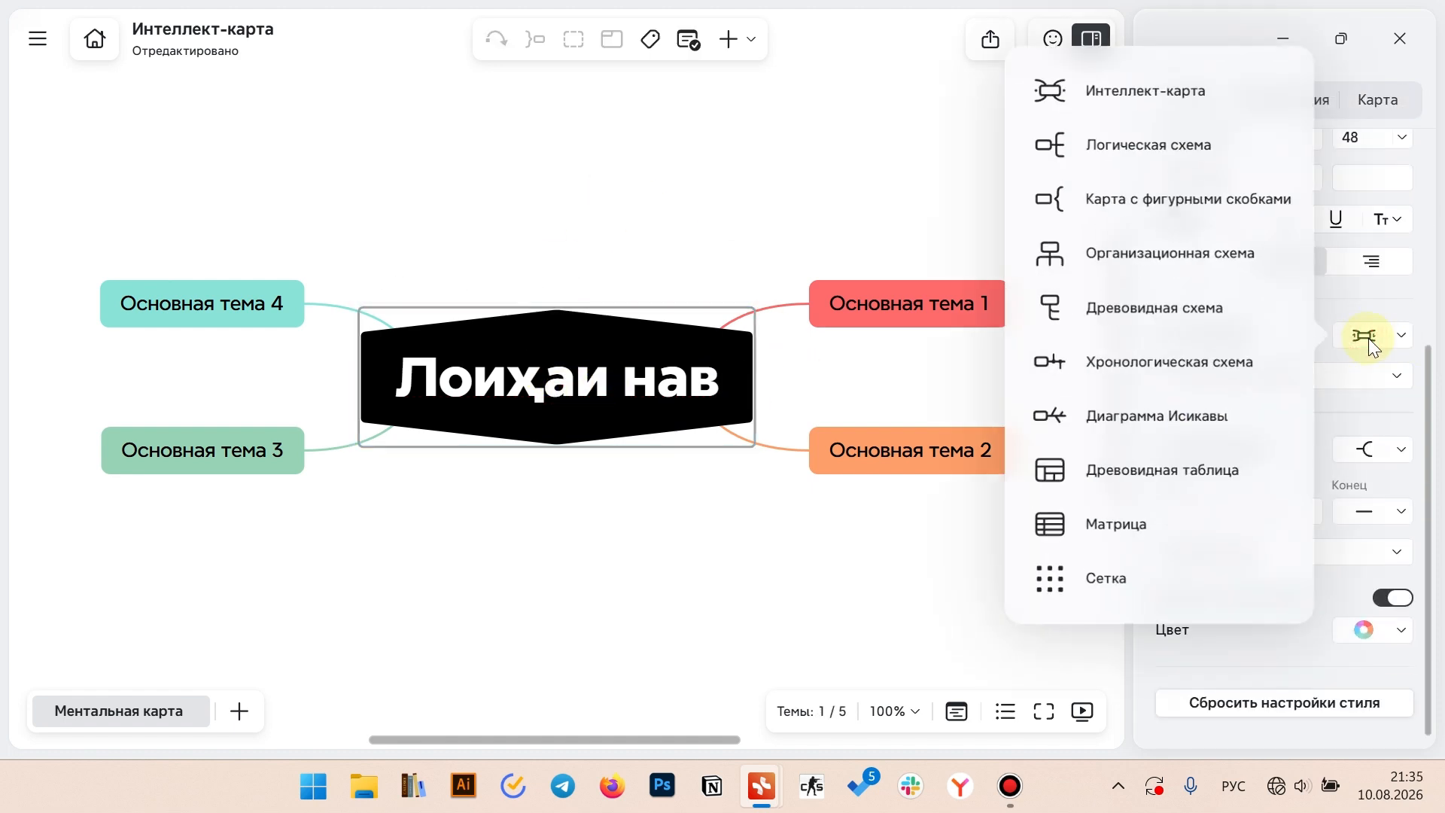
pyautogui.click(1145, 138)
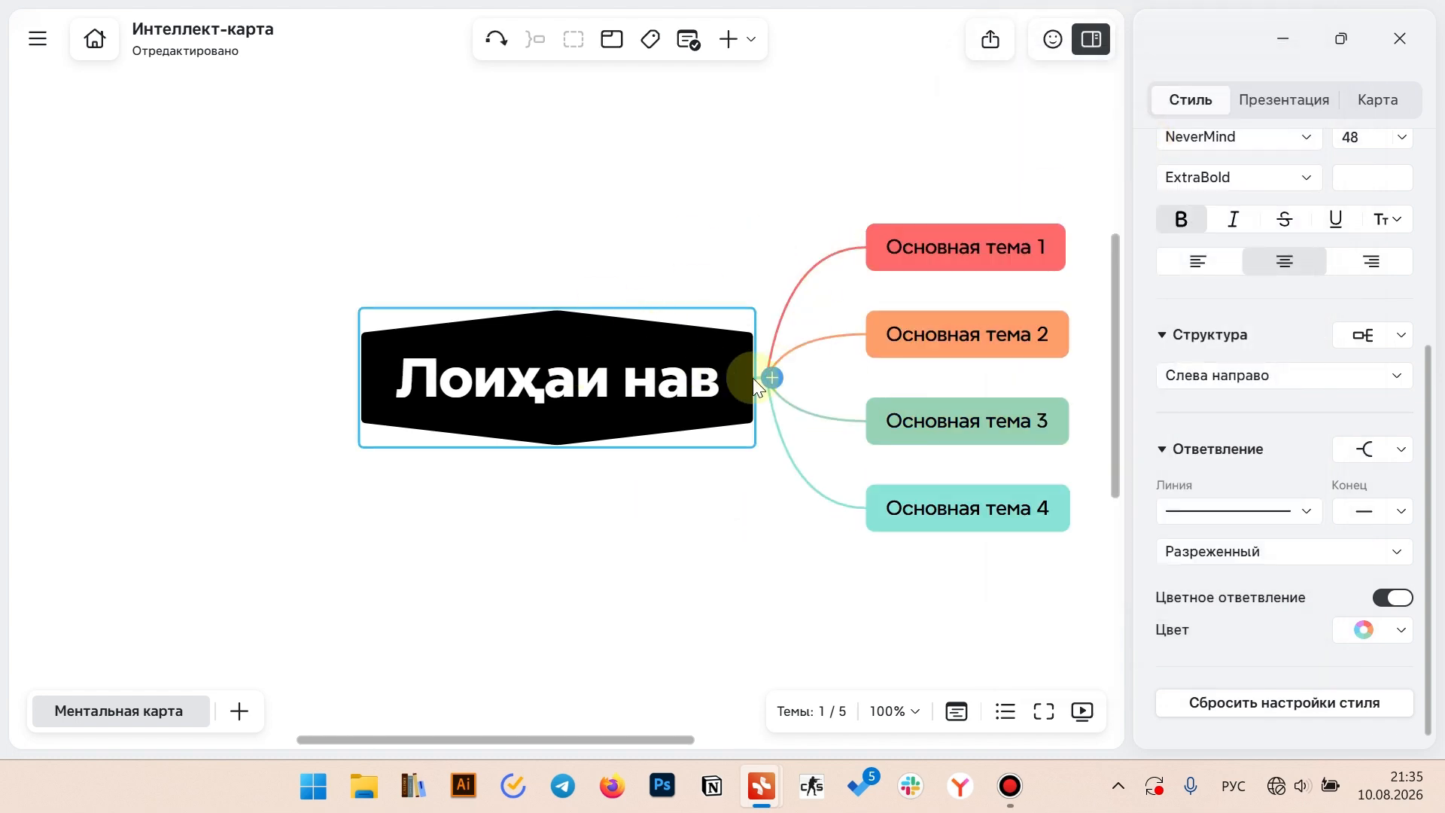
pyautogui.click(1338, 336)
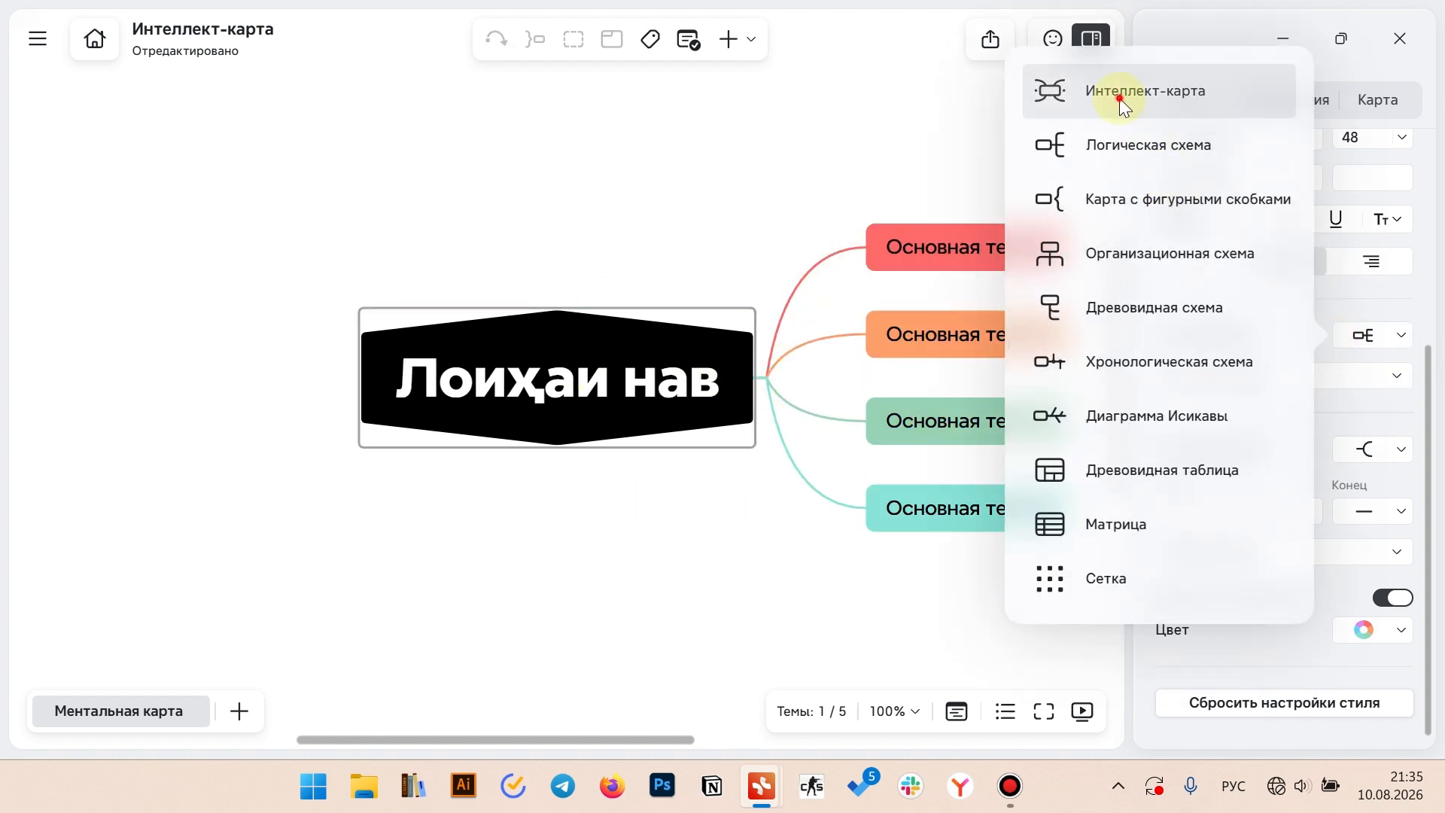
pyautogui.click(1086, 88)
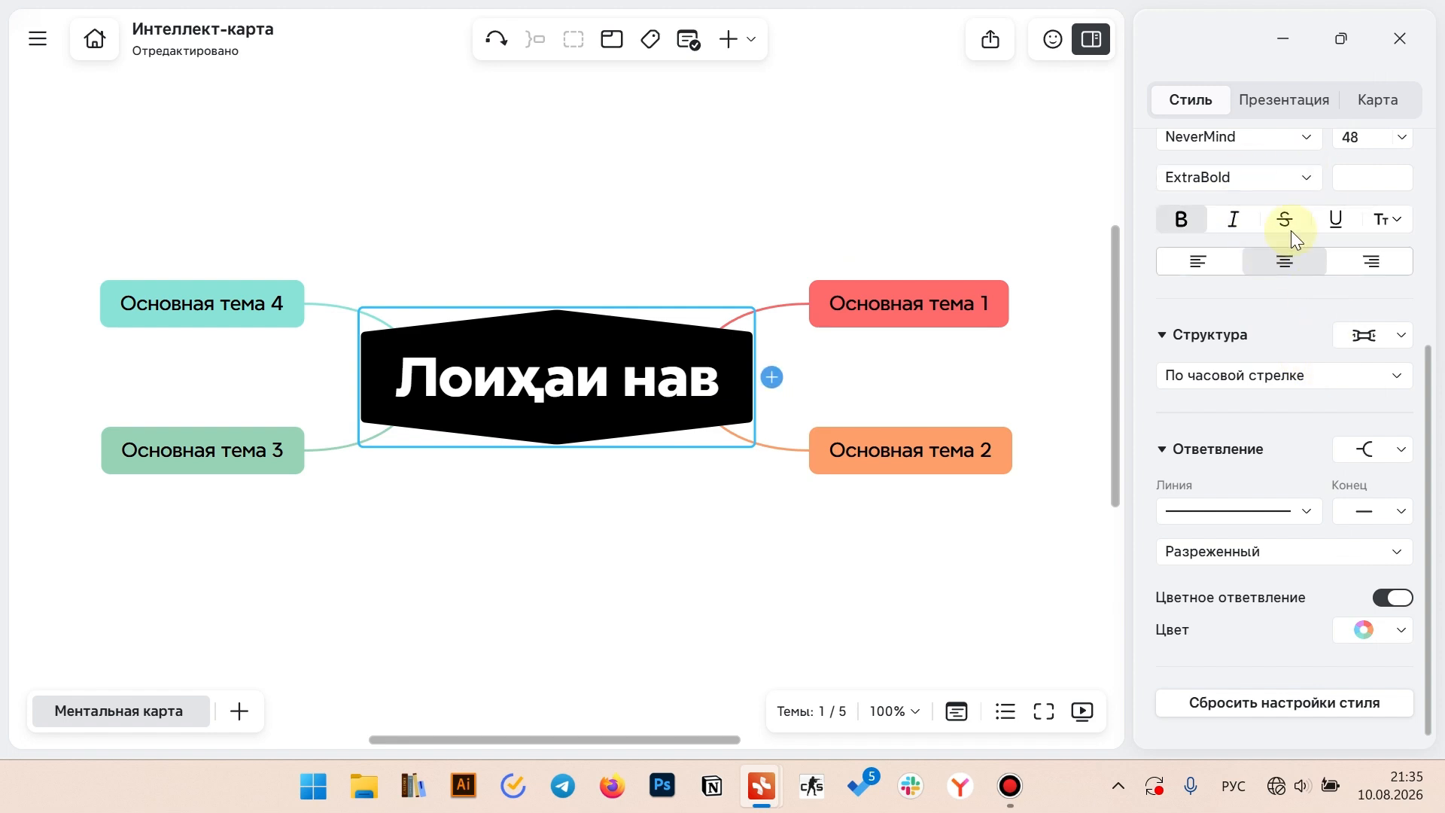
# Give the central topic's branches straight diagonal lines with the "Супержирный" thickness
pyautogui.scroll(-1, 1347, 519)
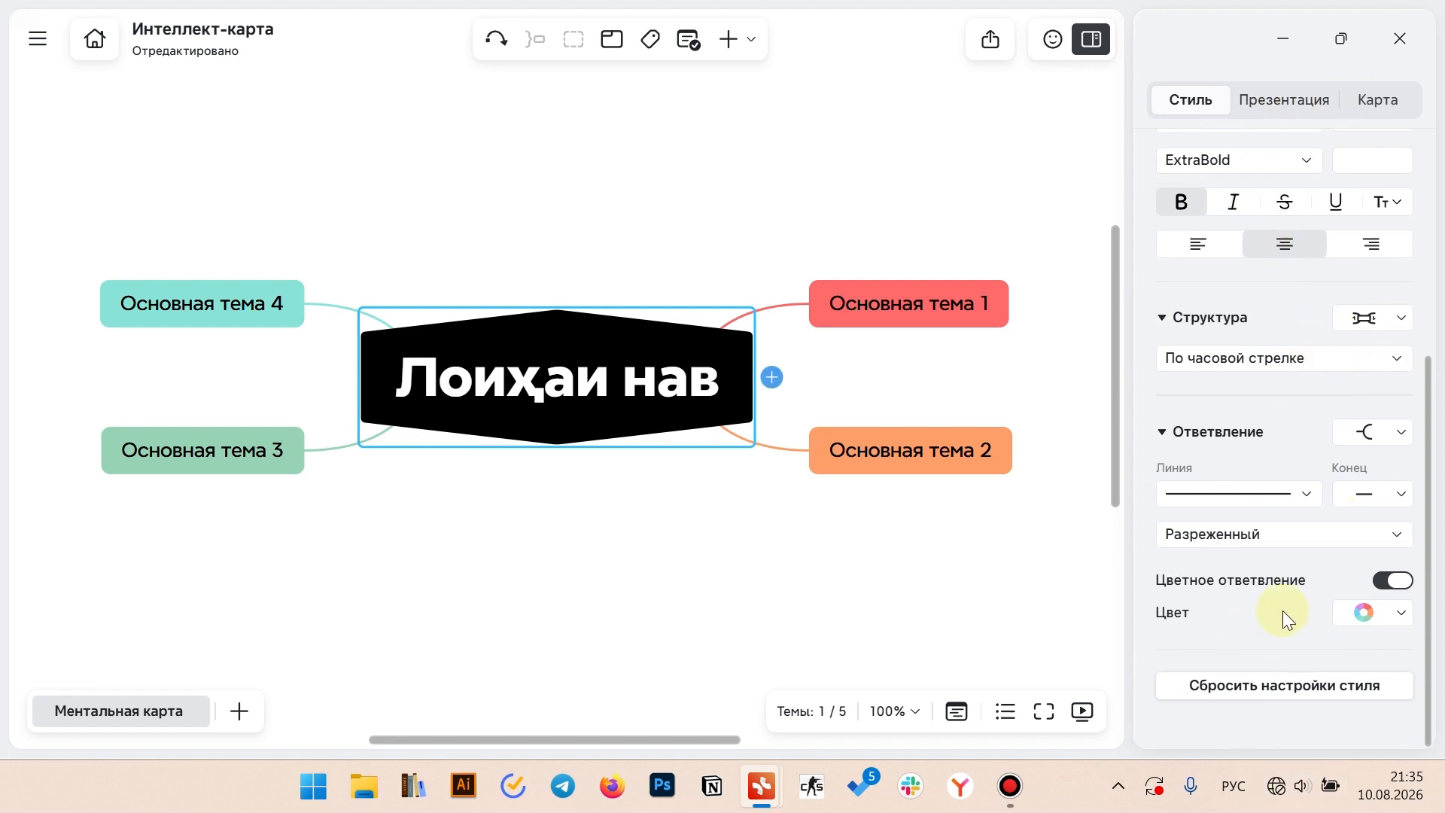
pyautogui.scroll(5, 1256, 594)
pyautogui.scroll(-4, 1249, 570)
pyautogui.scroll(-1, 1259, 560)
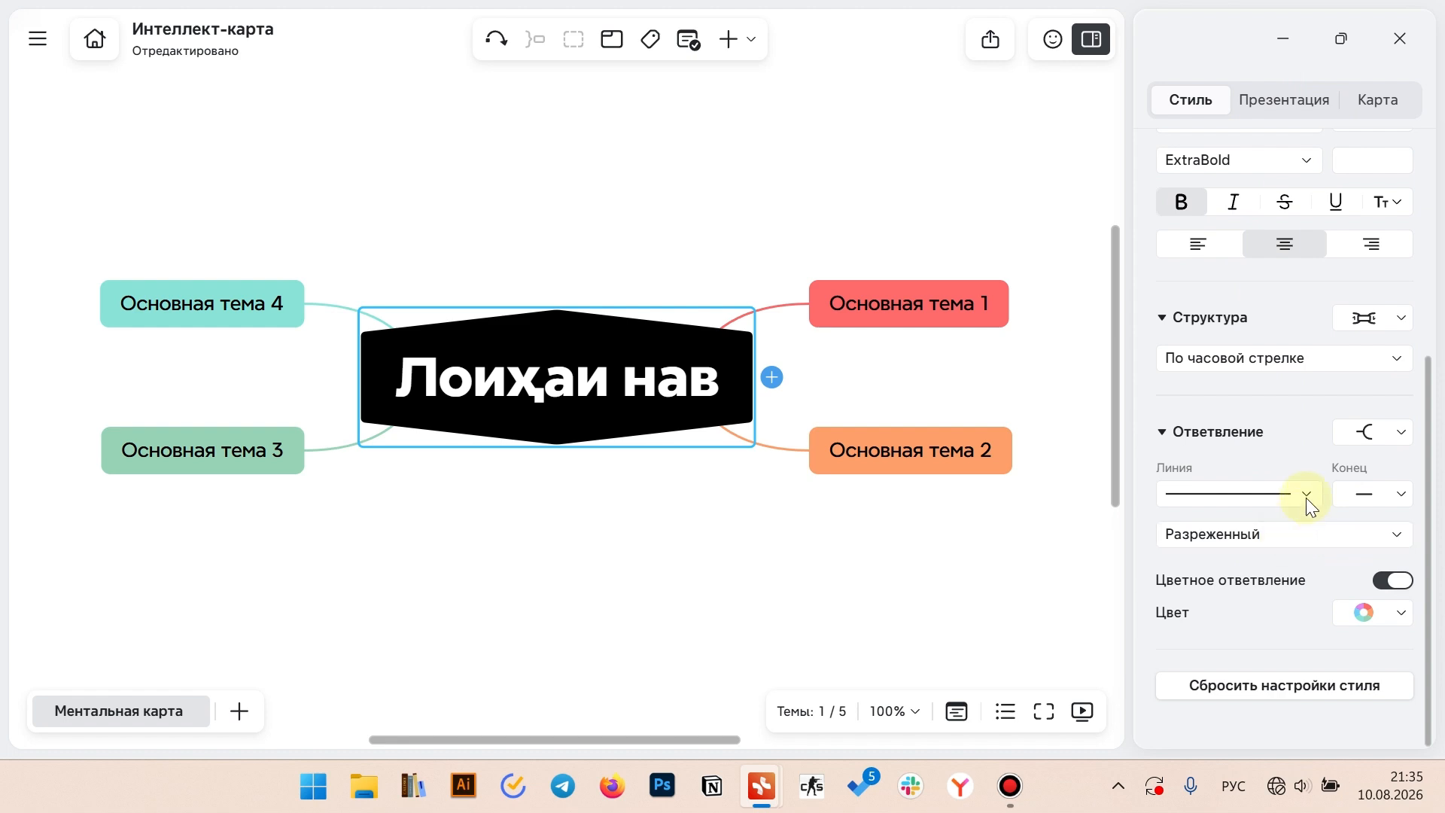
pyautogui.click(1397, 435)
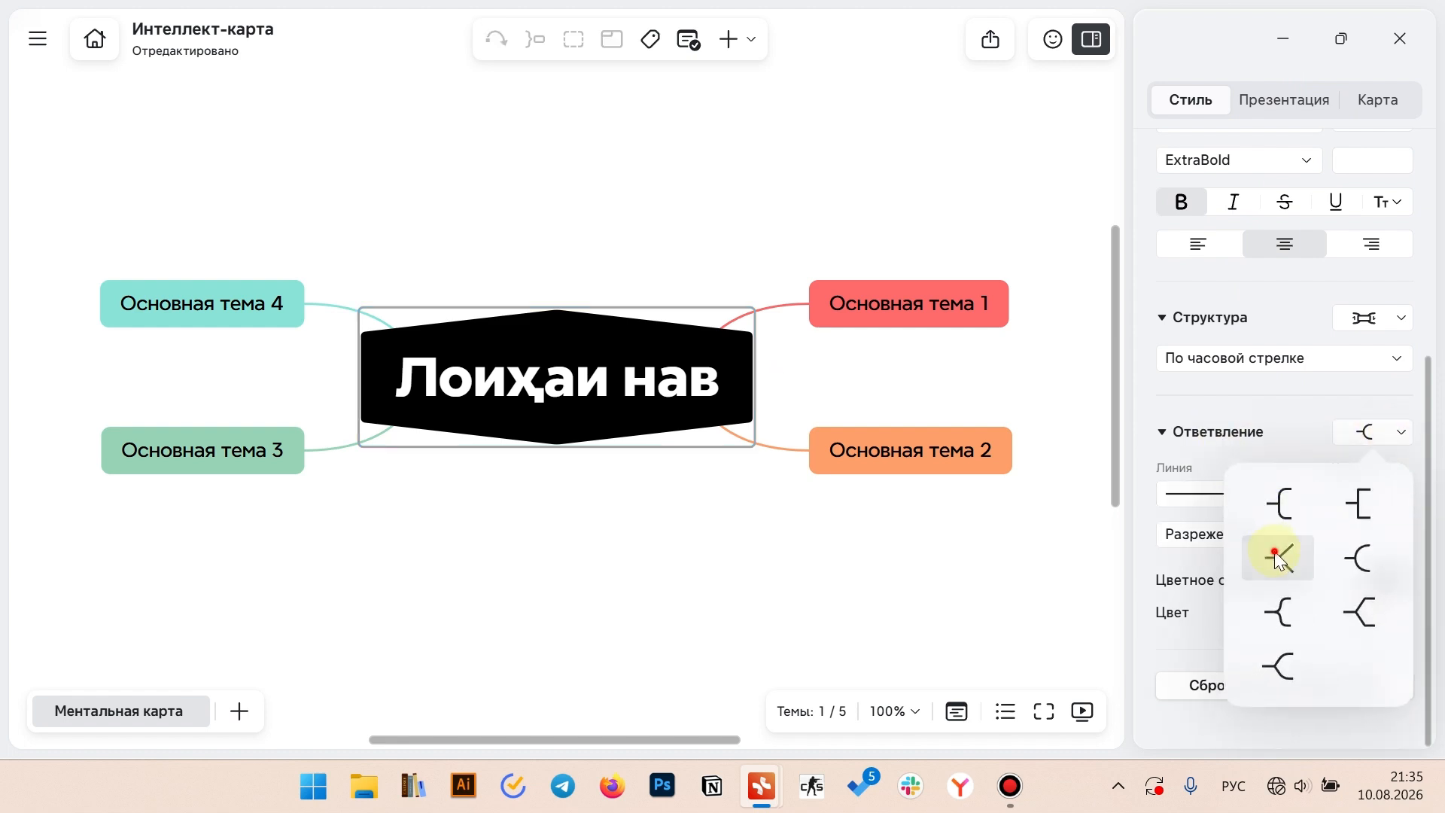
pyautogui.click(1277, 551)
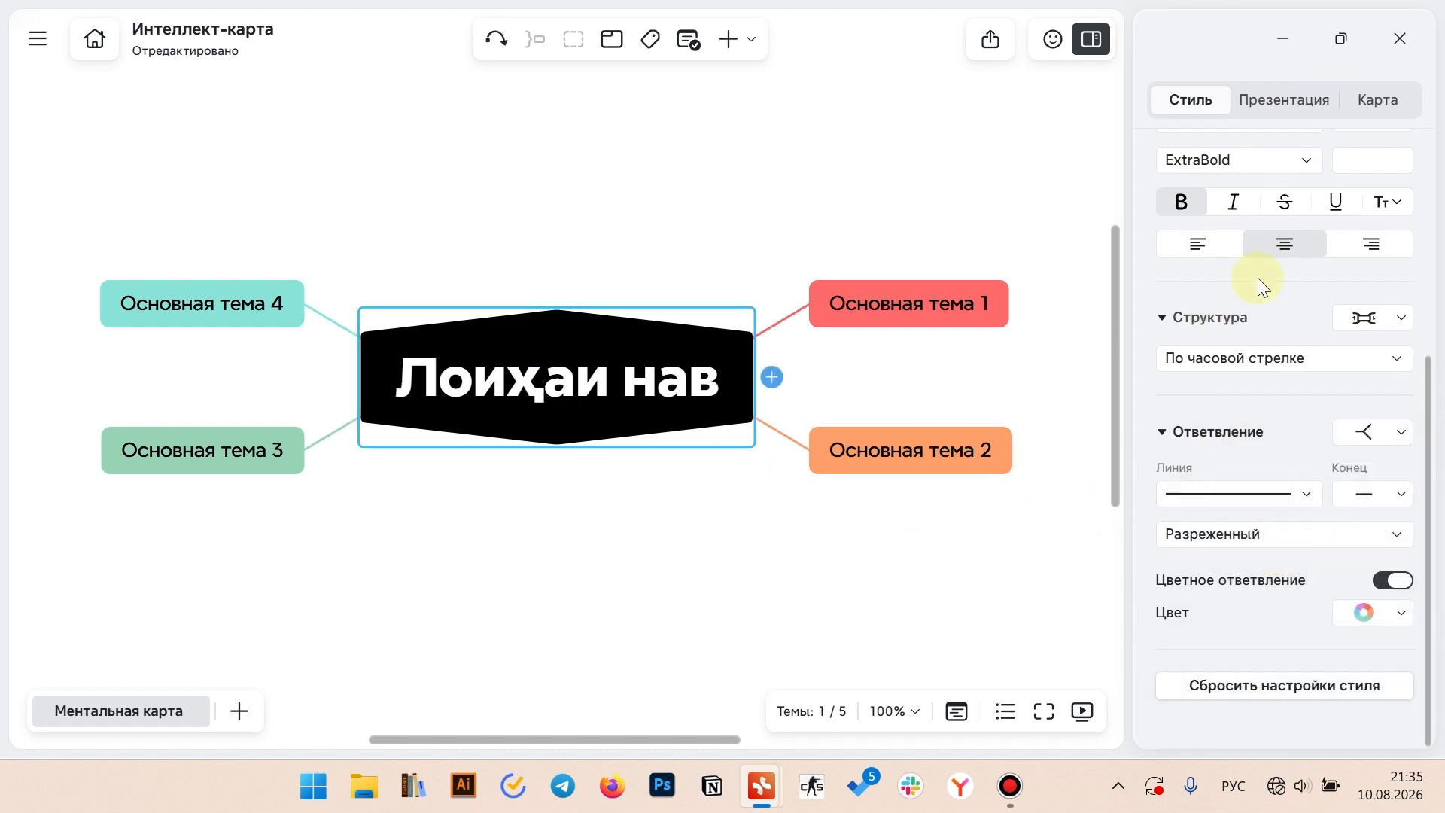
pyautogui.click(1235, 536)
pyautogui.click(1208, 517)
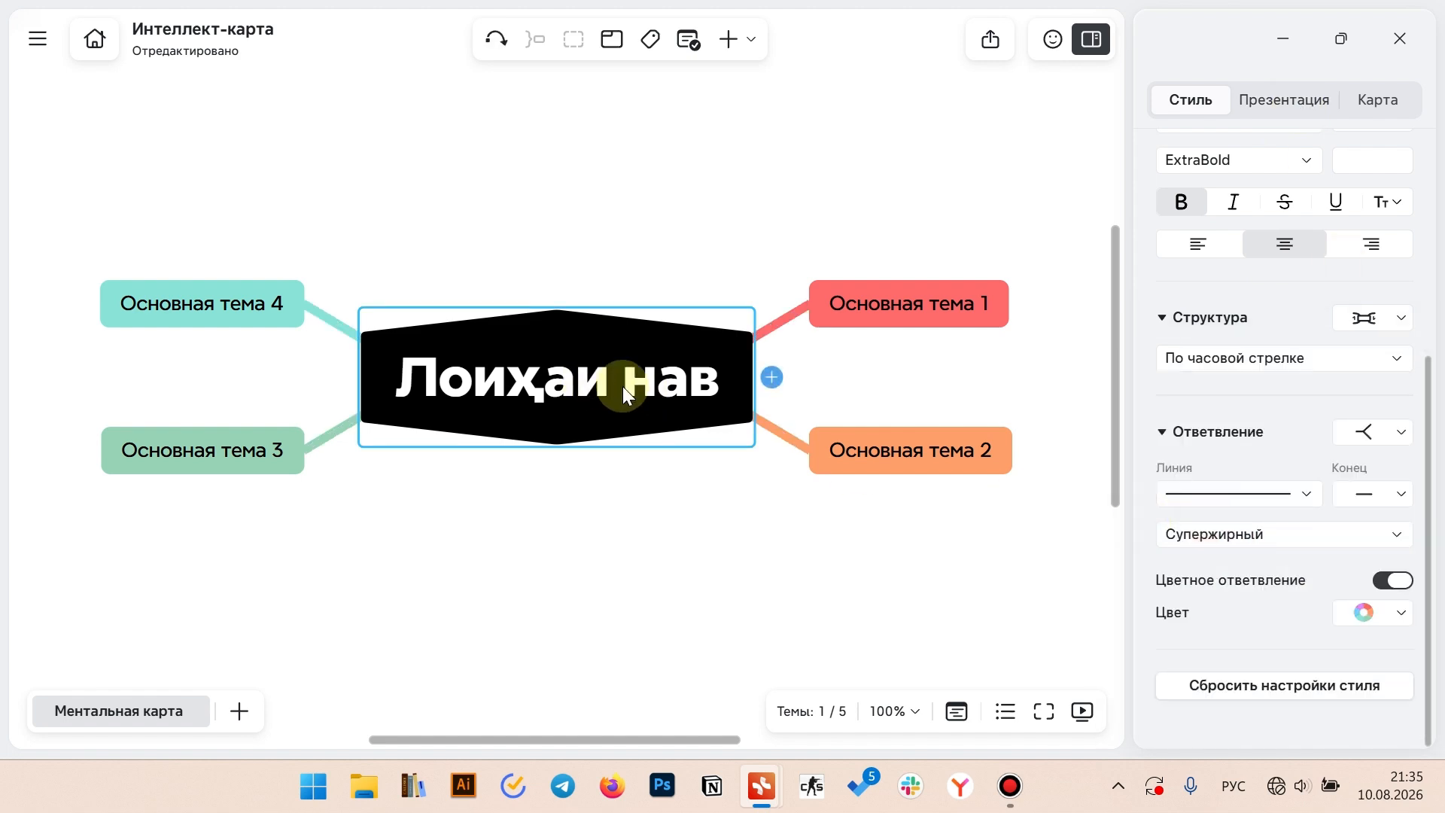
# Examine the presentation settings and the map-wide settings for structure, colour theme, background, font and branches
pyautogui.click(1261, 94)
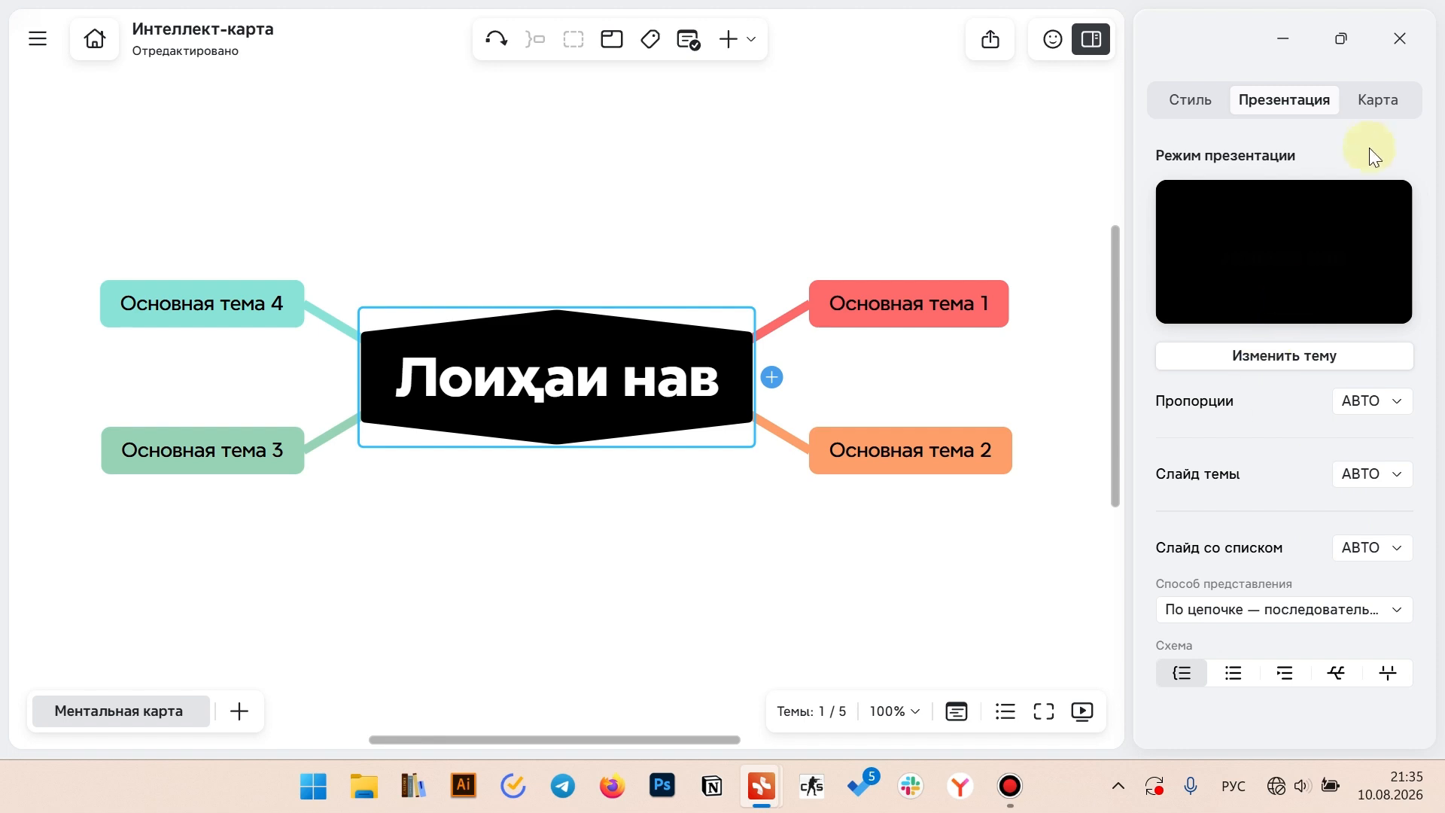
pyautogui.click(1366, 101)
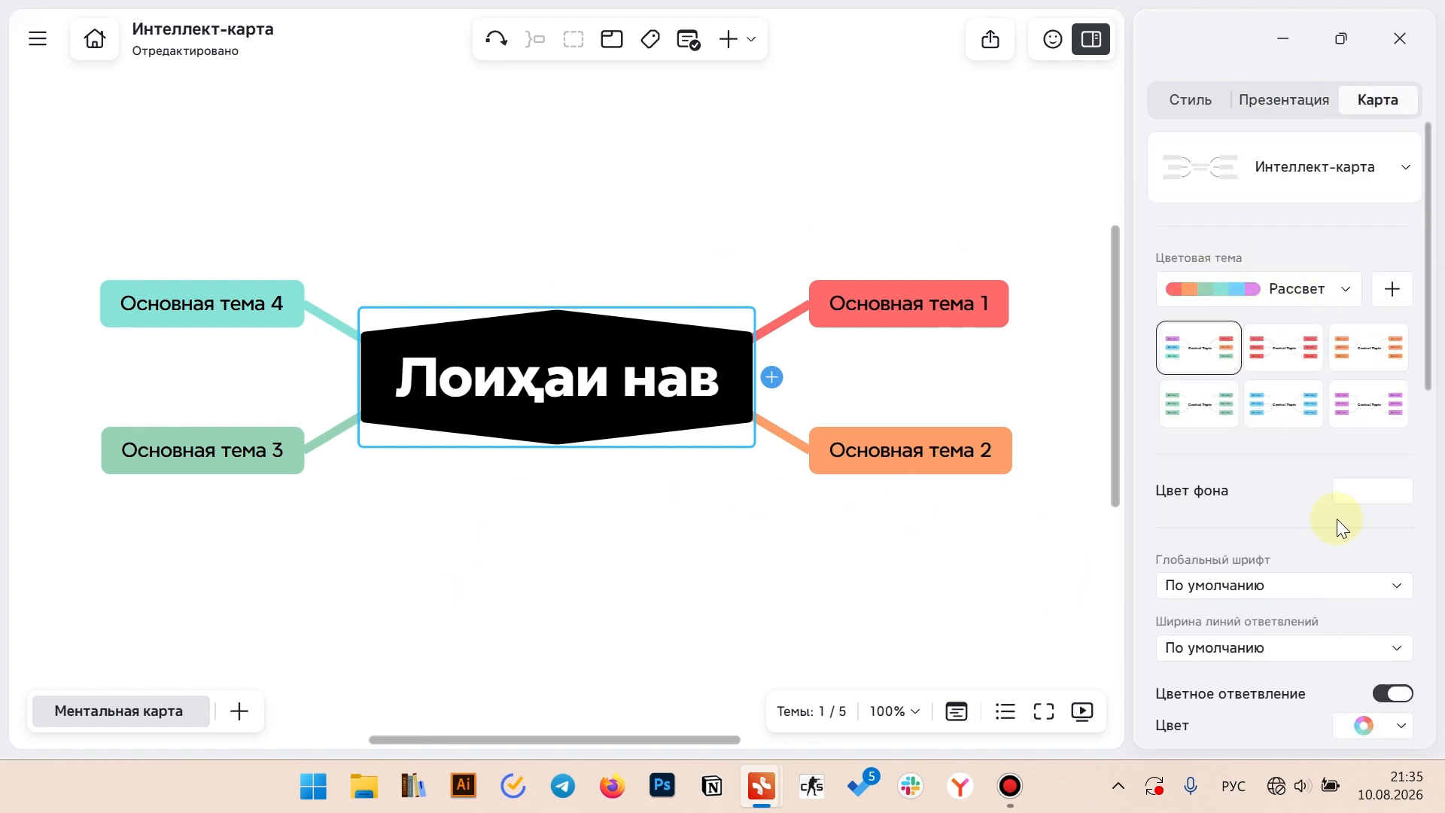
pyautogui.scroll(-6, 1337, 518)
pyautogui.scroll(-4, 1294, 526)
pyautogui.scroll(12, 1271, 497)
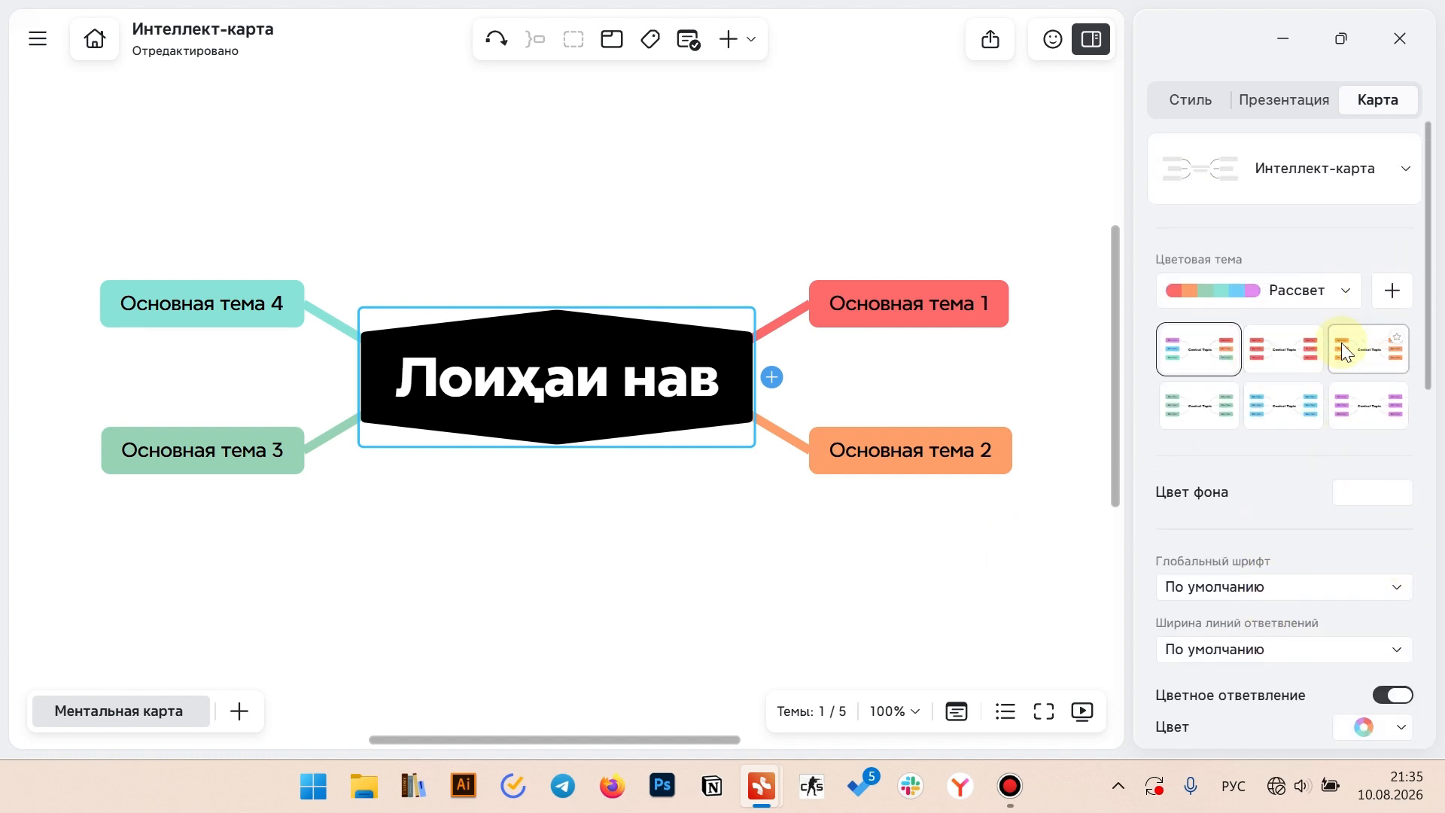
# Try other variants of the "Рассвет" colour theme and the "Танец" theme, and restore the multicoloured "Рассвет" theme
pyautogui.click(1279, 353)
pyautogui.click(1187, 371)
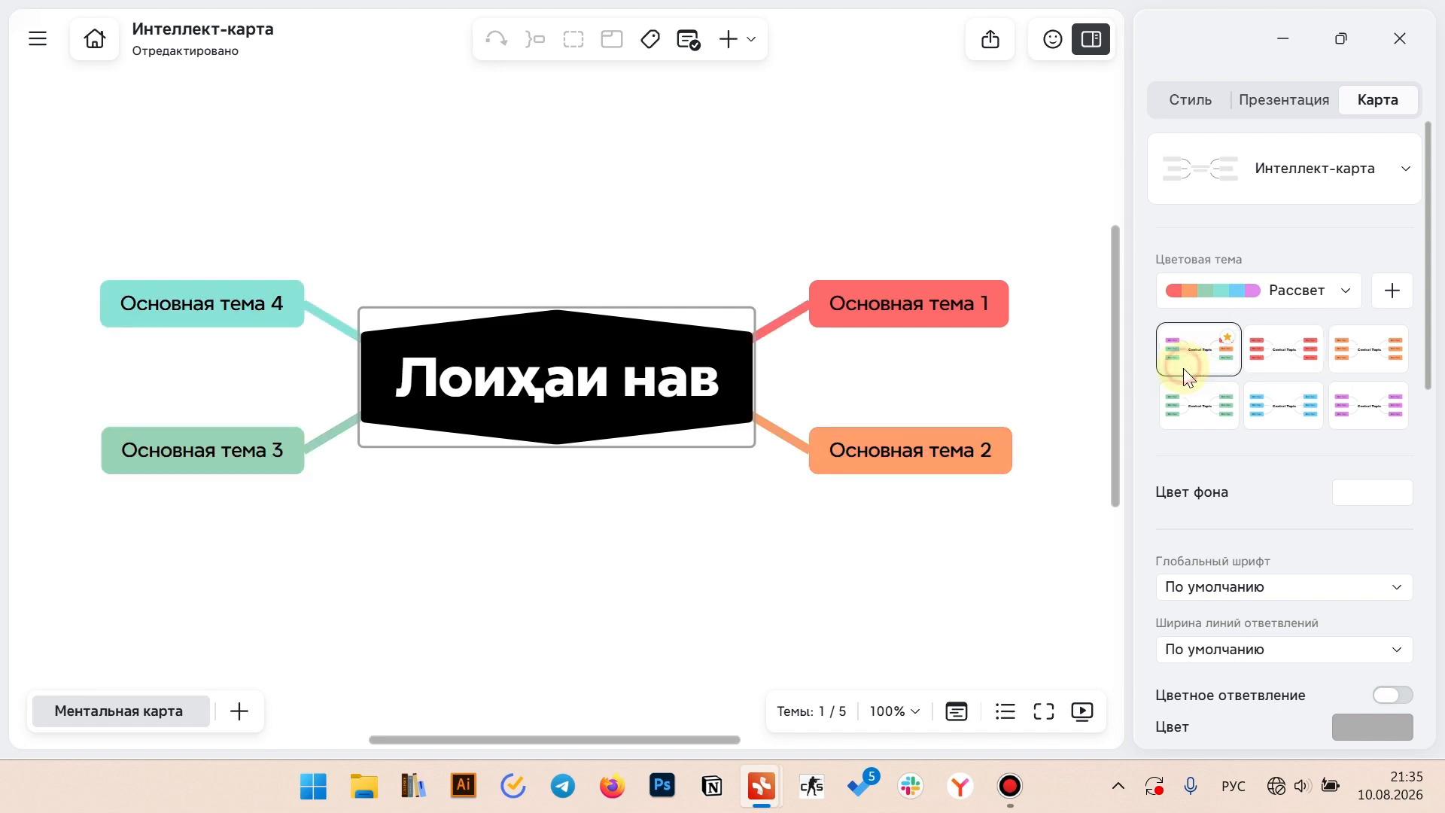
pyautogui.click(1198, 404)
pyautogui.click(1283, 405)
pyautogui.click(1300, 285)
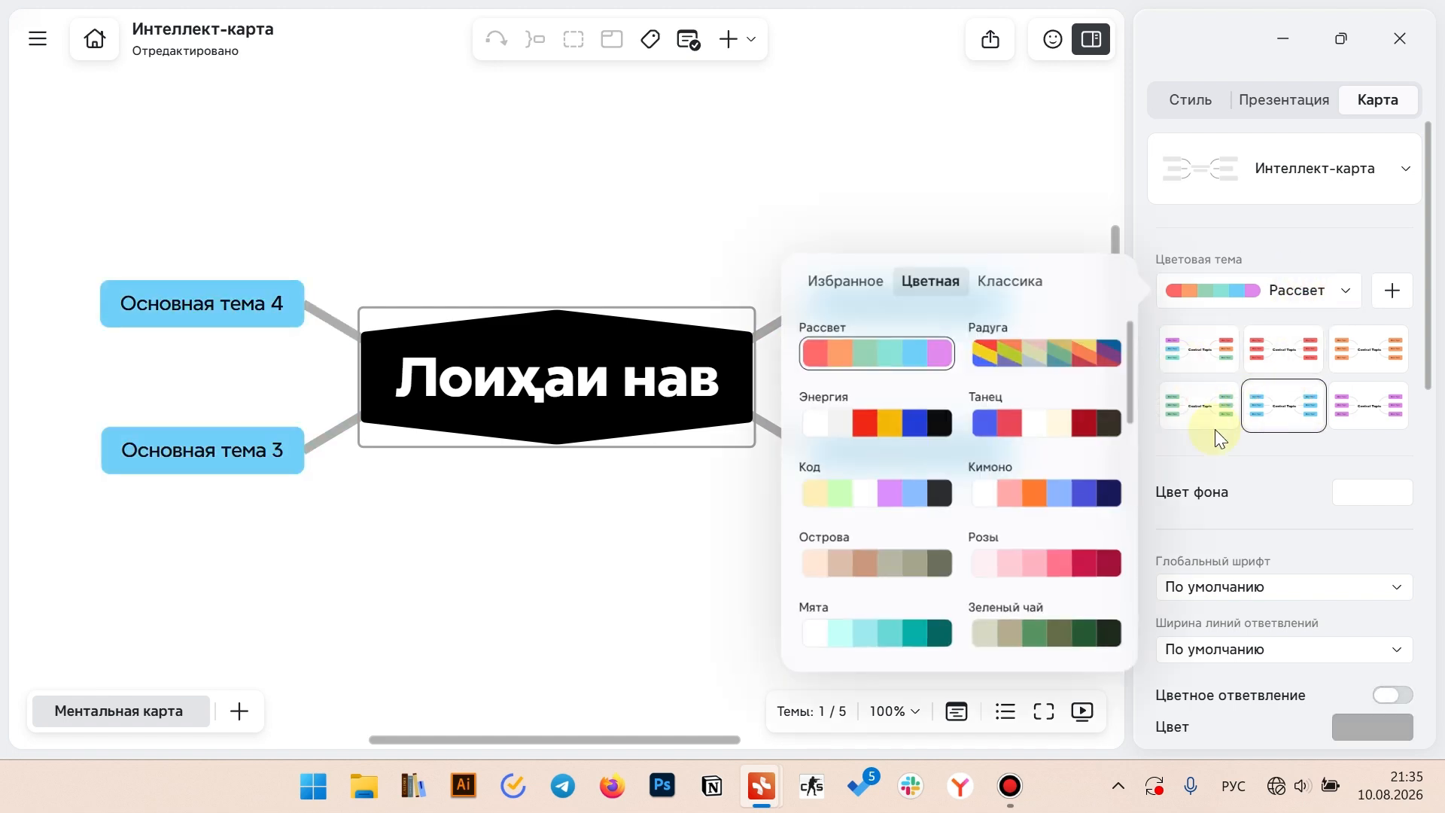
pyautogui.click(1097, 423)
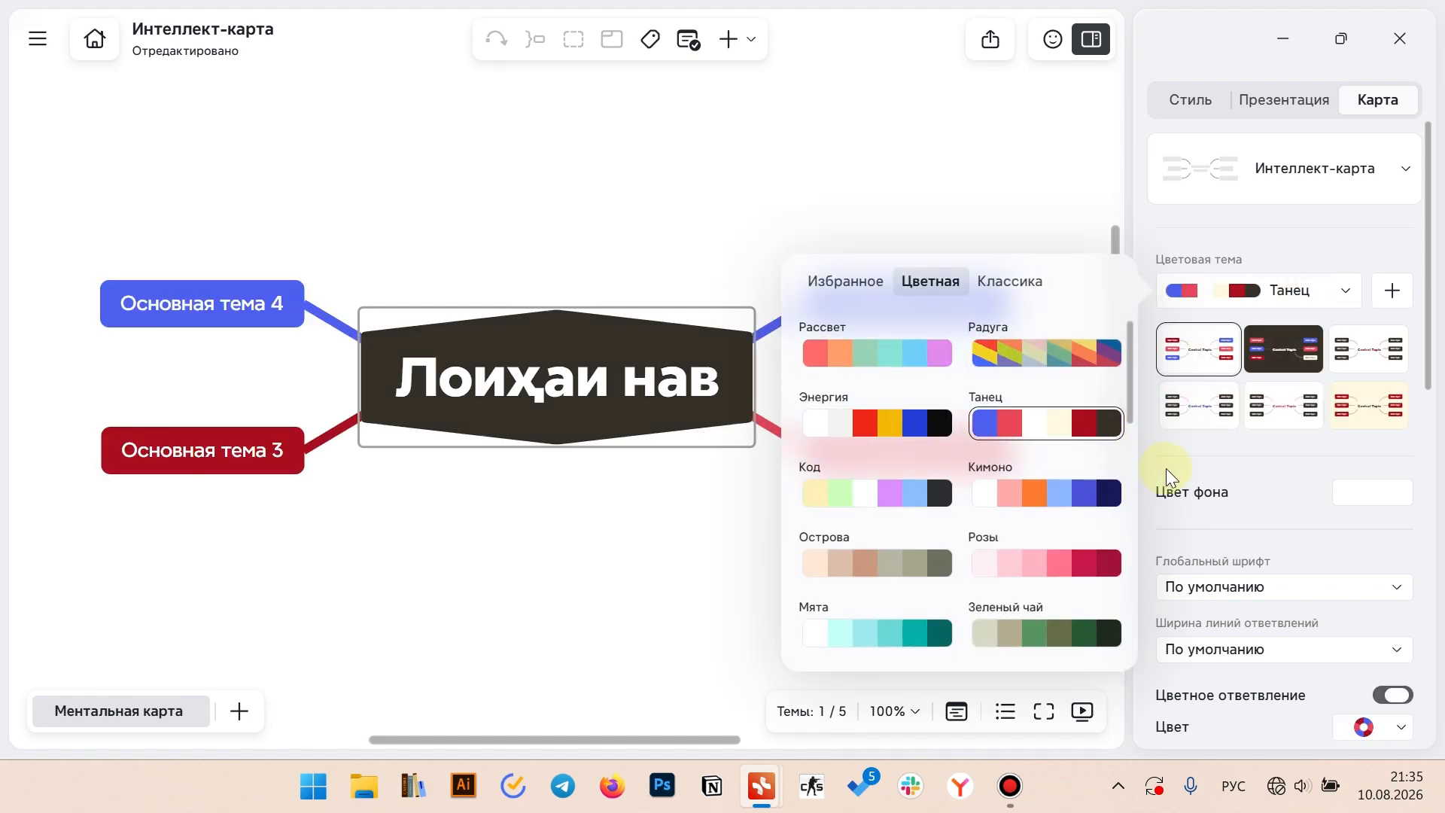
pyautogui.click(1317, 286)
pyautogui.click(1317, 286)
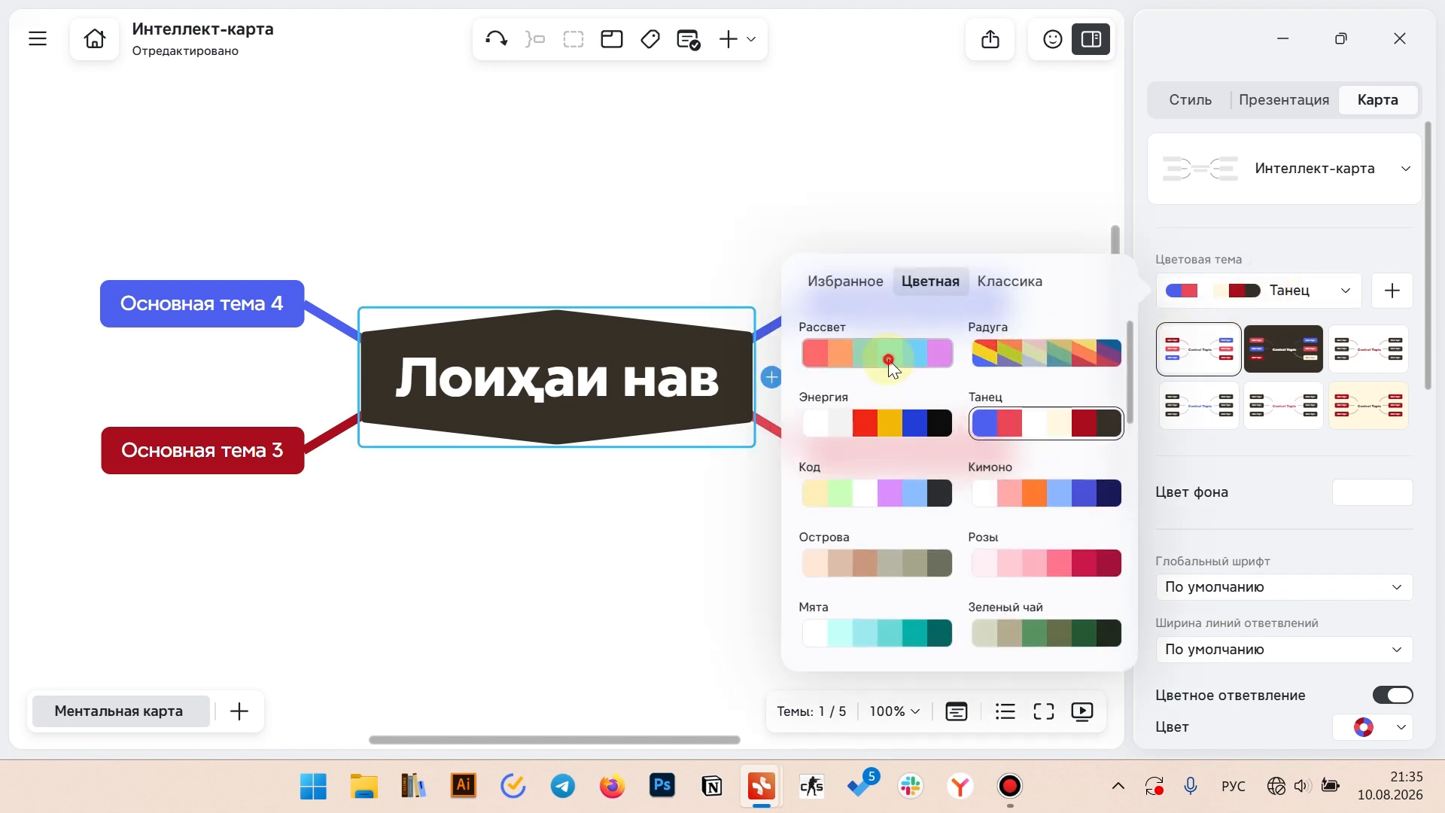
pyautogui.click(889, 362)
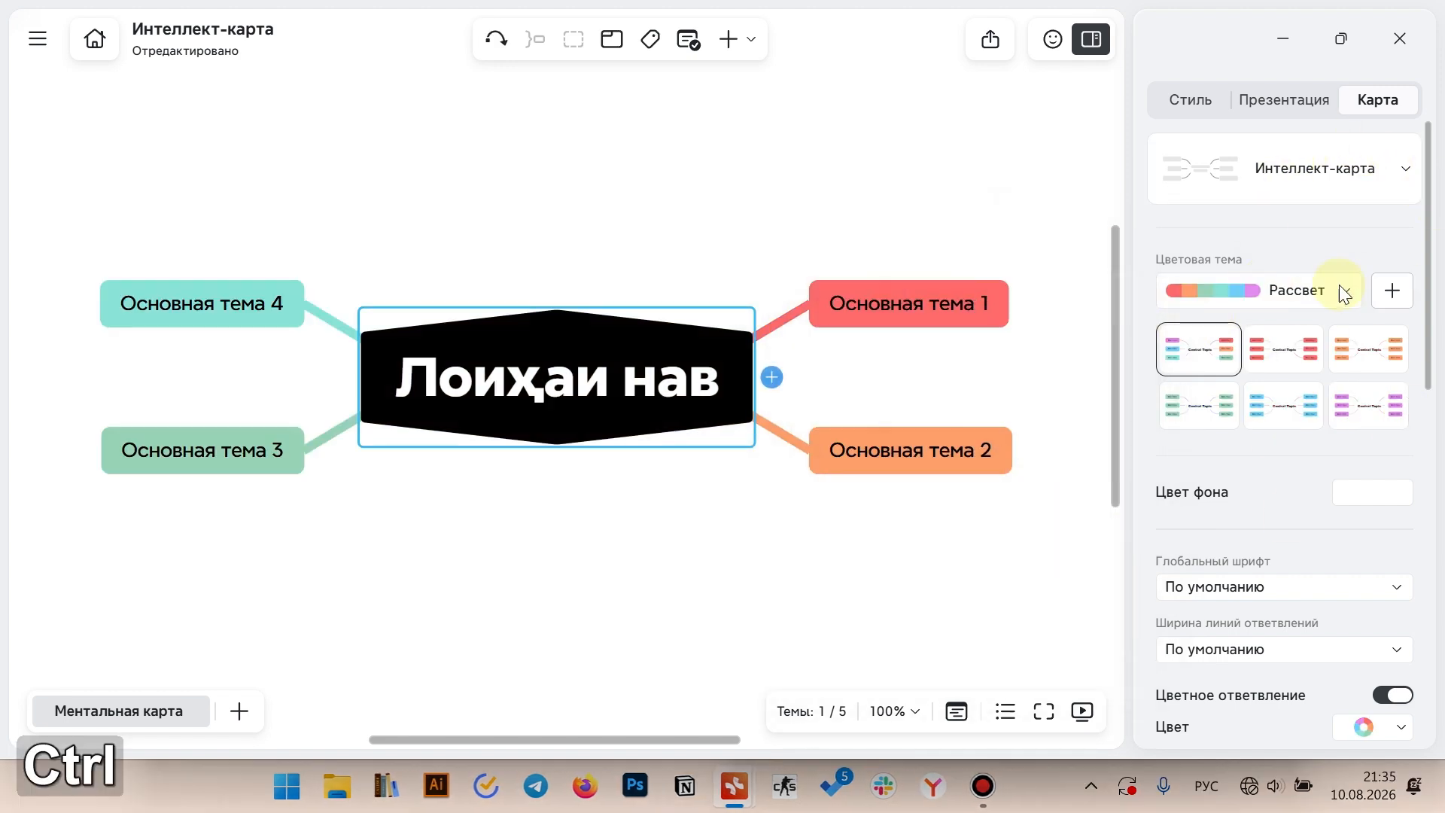
# Switch to the "Мини Курс - Xmind" map and expand the collapsed green topic that describes the main tools
pyautogui.hotkey('alt', 'Tab')
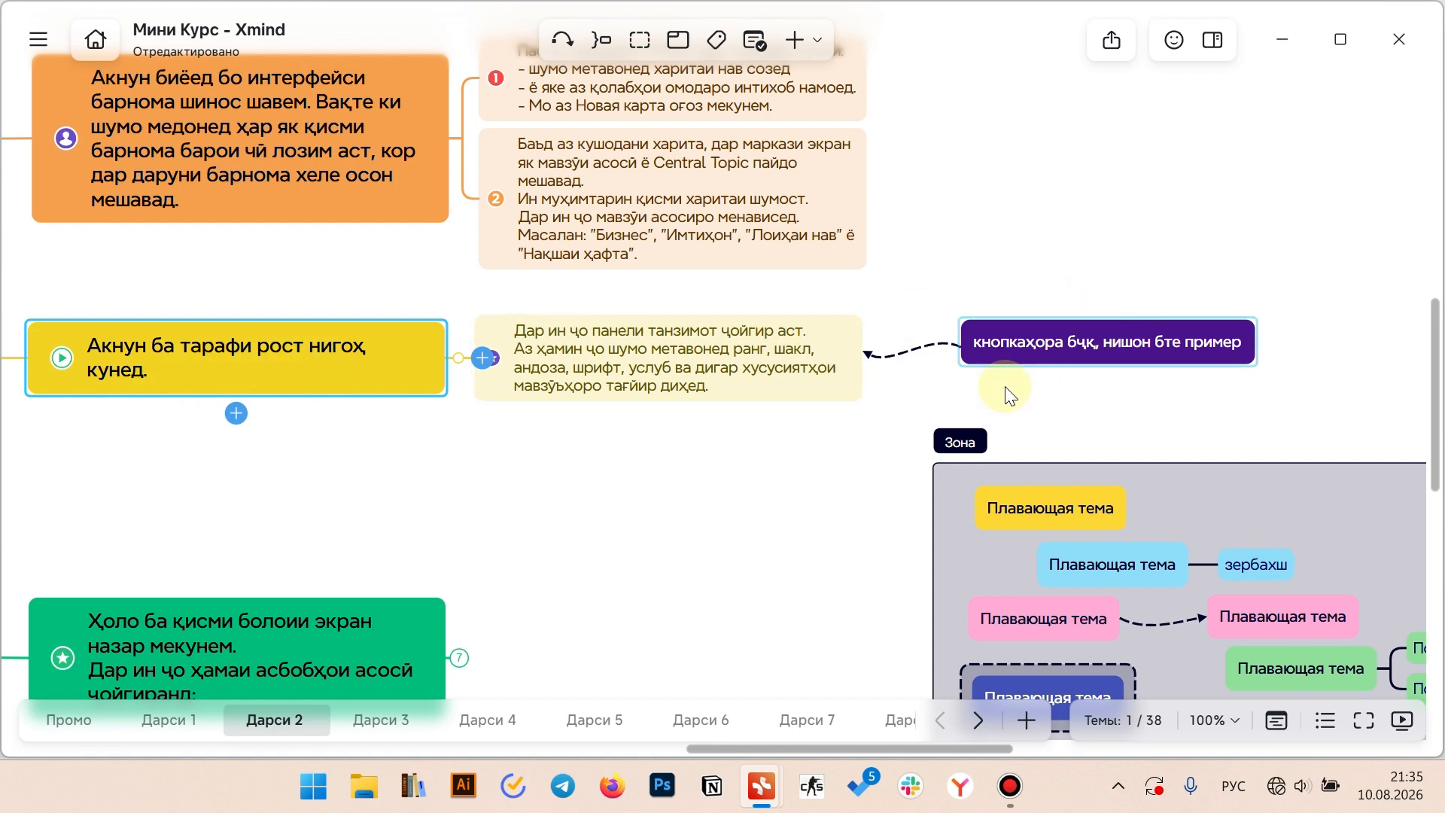
pyautogui.moveTo(763, 611); pyautogui.dragTo(1061, 271)
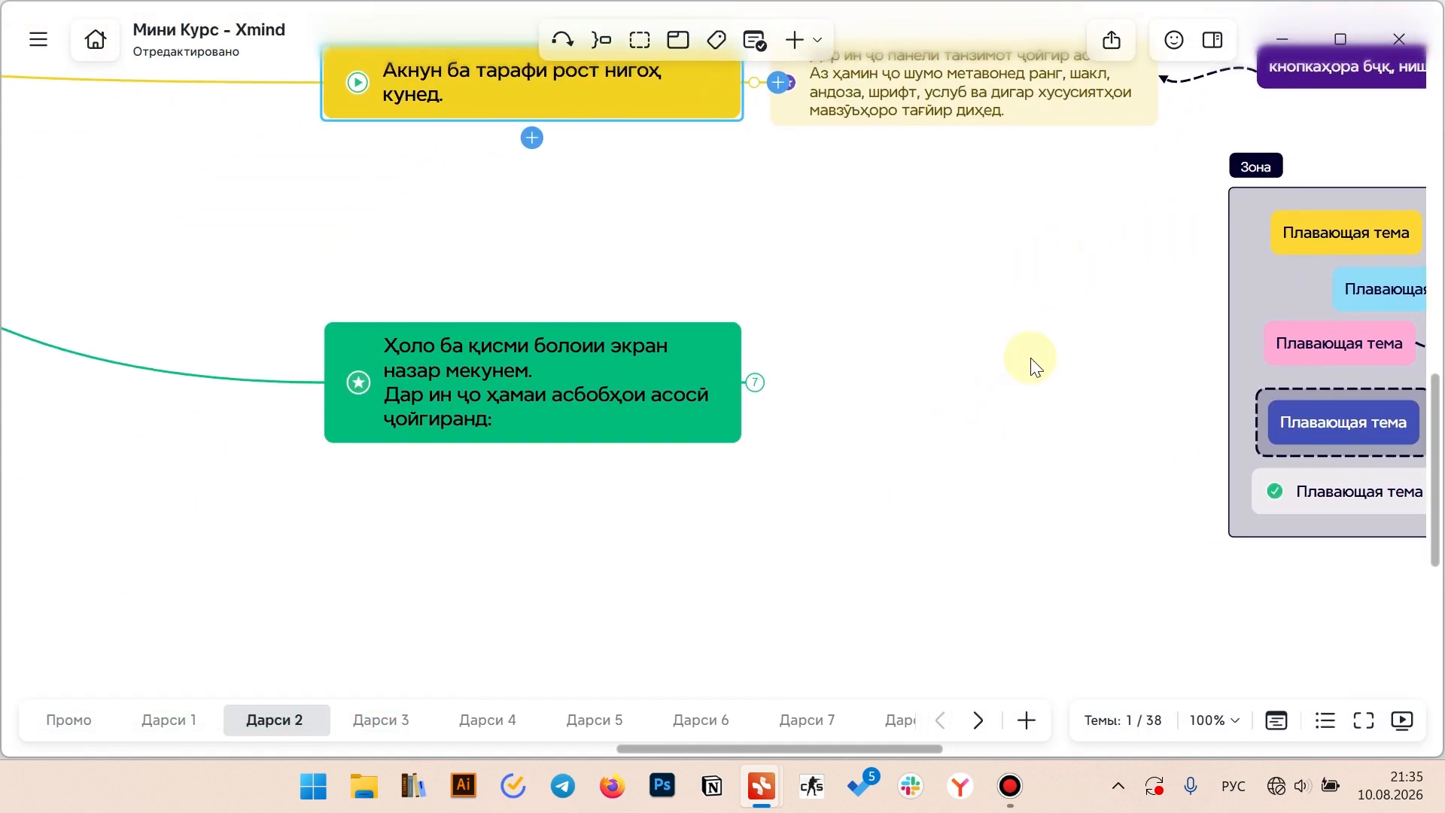
pyautogui.click(590, 425)
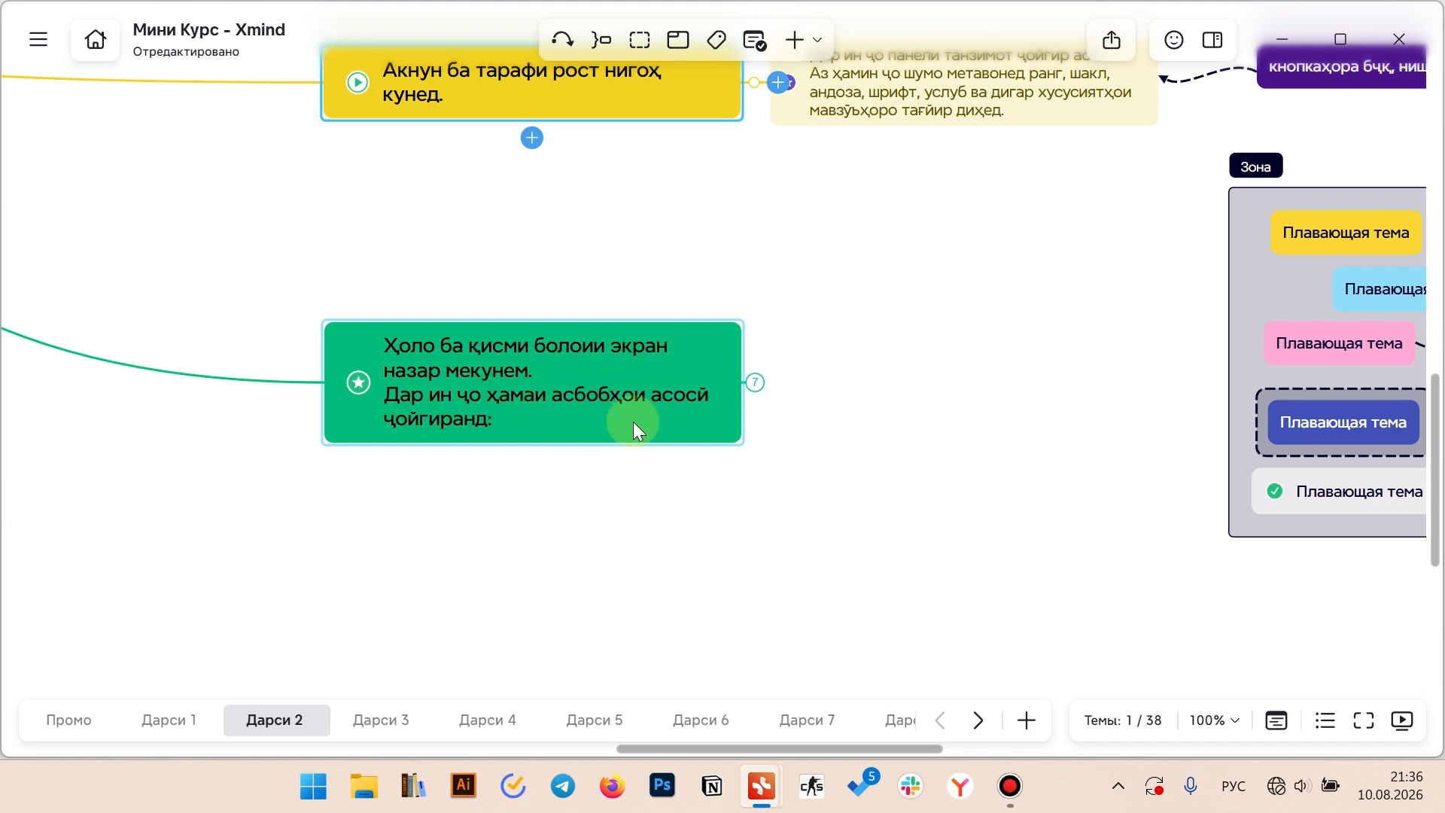
pyautogui.click(755, 382)
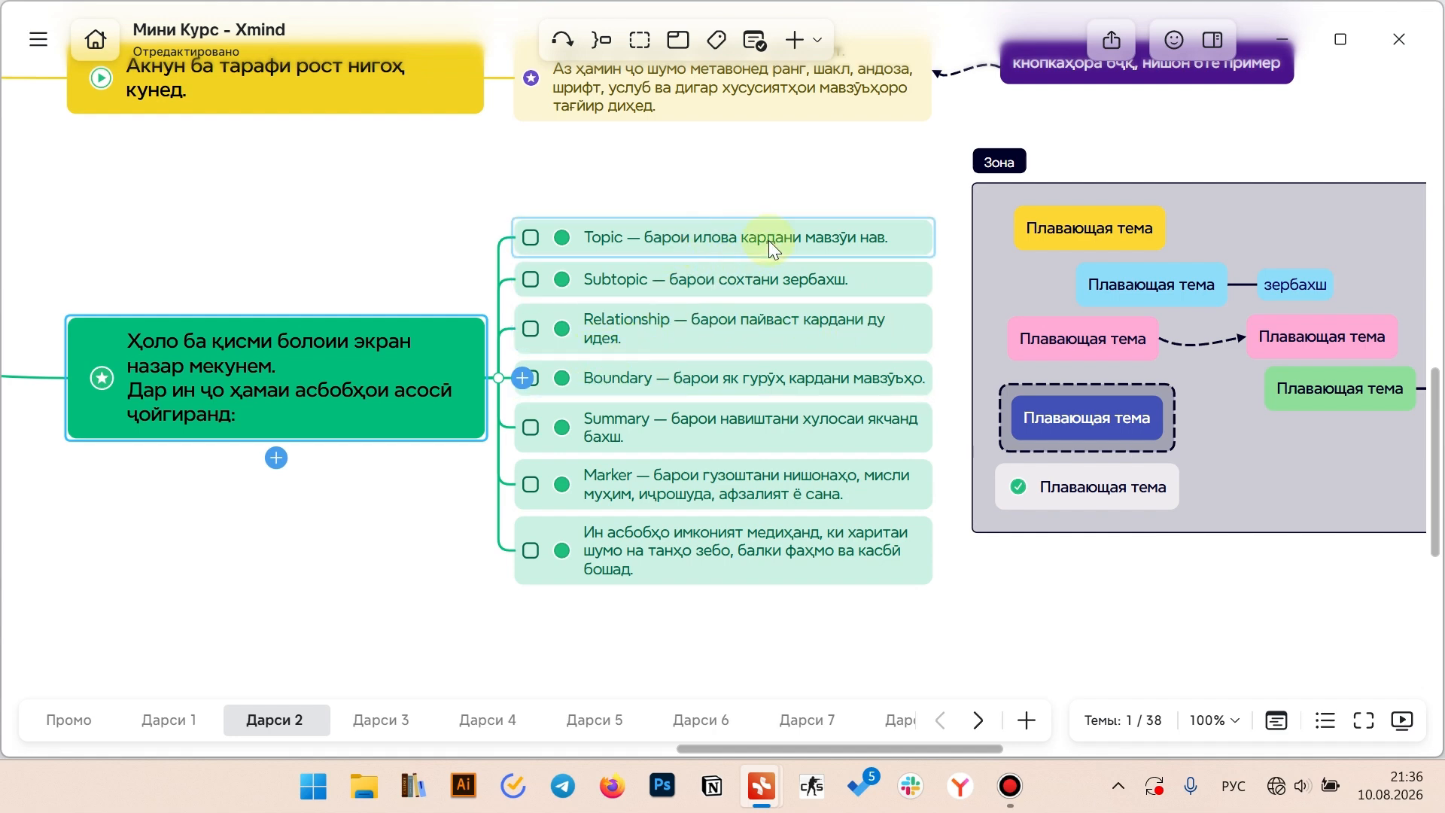
# Return to the "Интеллект-карта" map and add a subtopic to "Основная тема 1"
pyautogui.hotkey('alt', 'Tab')
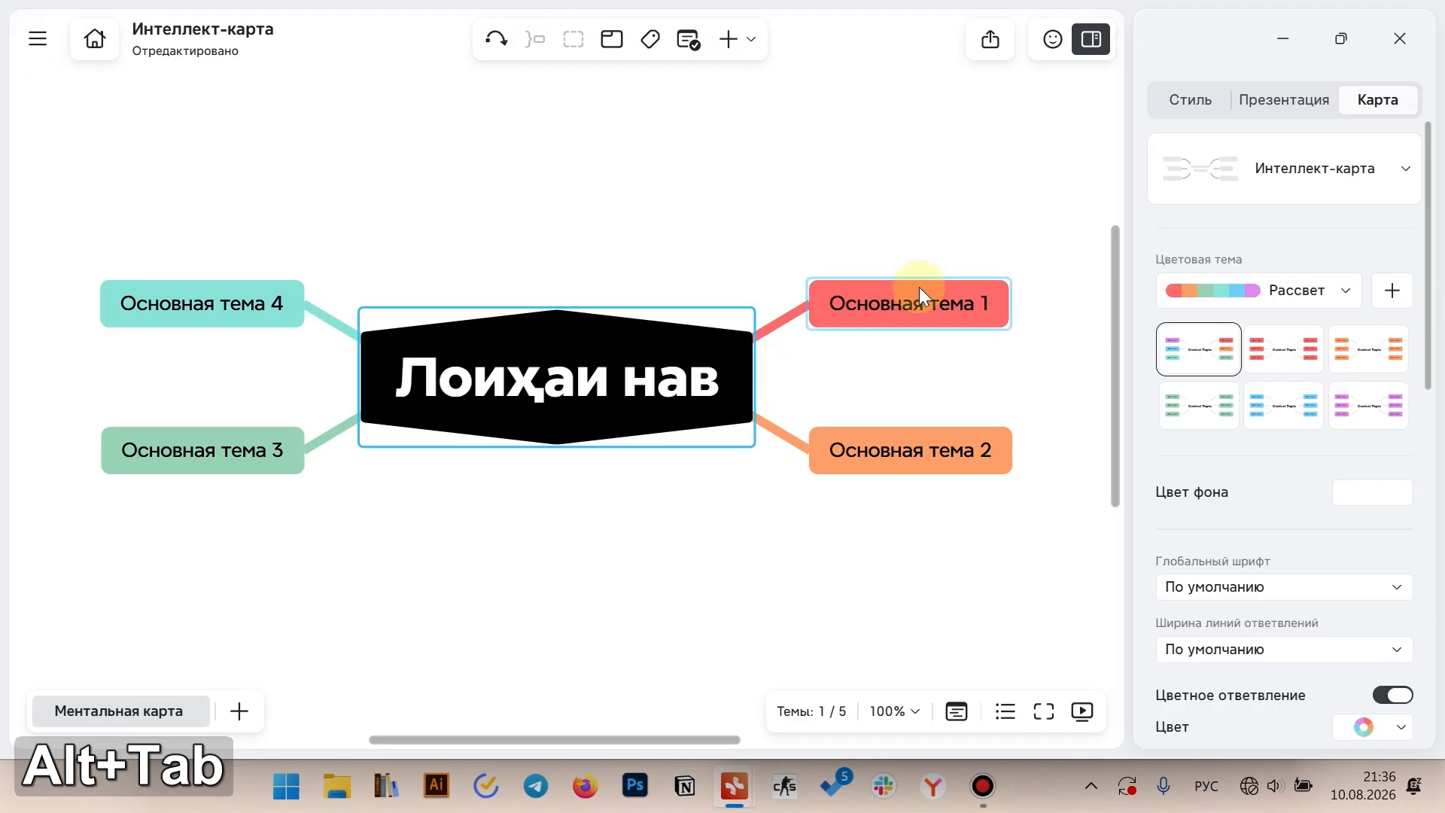
pyautogui.click(909, 288)
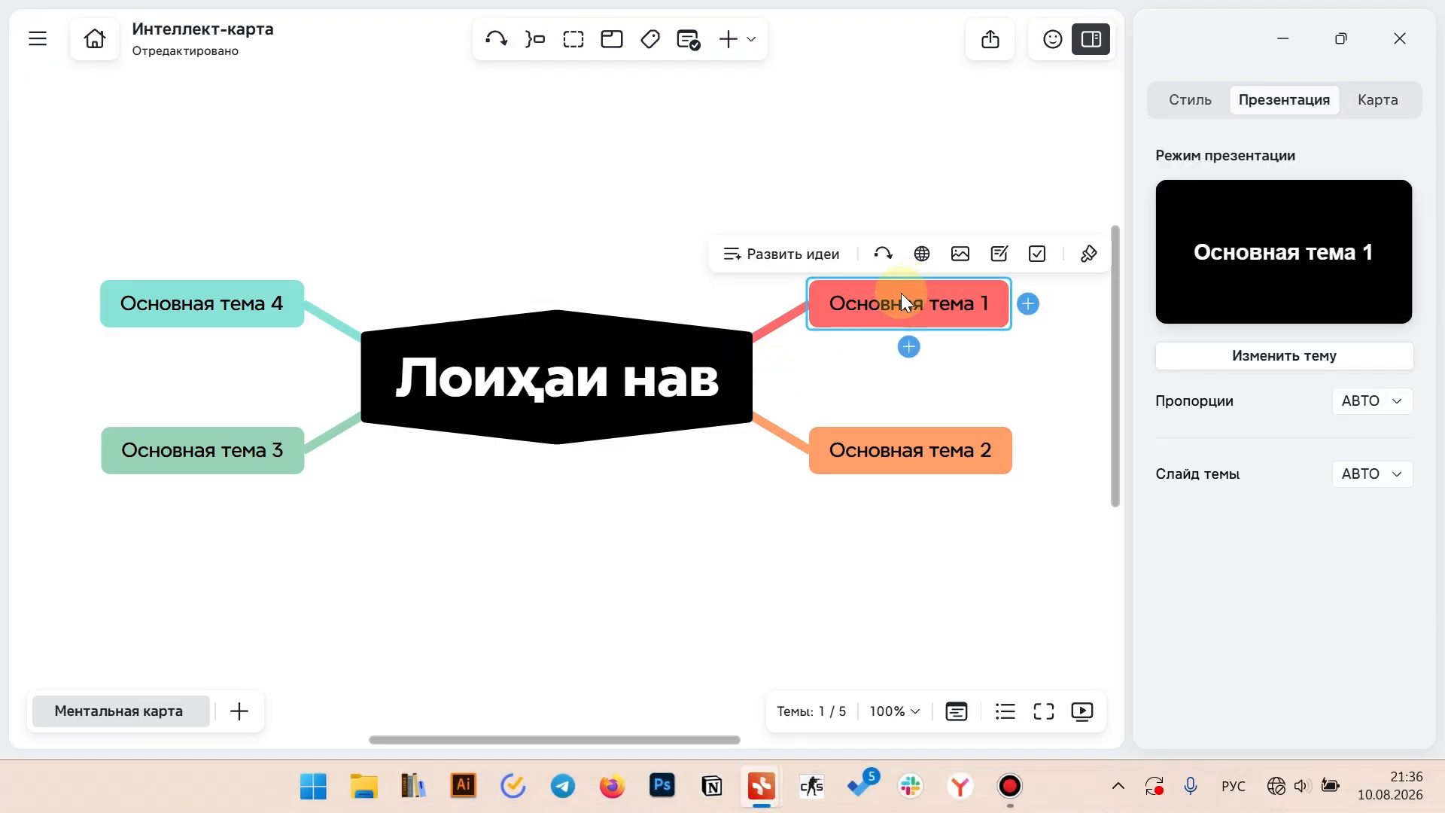
pyautogui.click(649, 419)
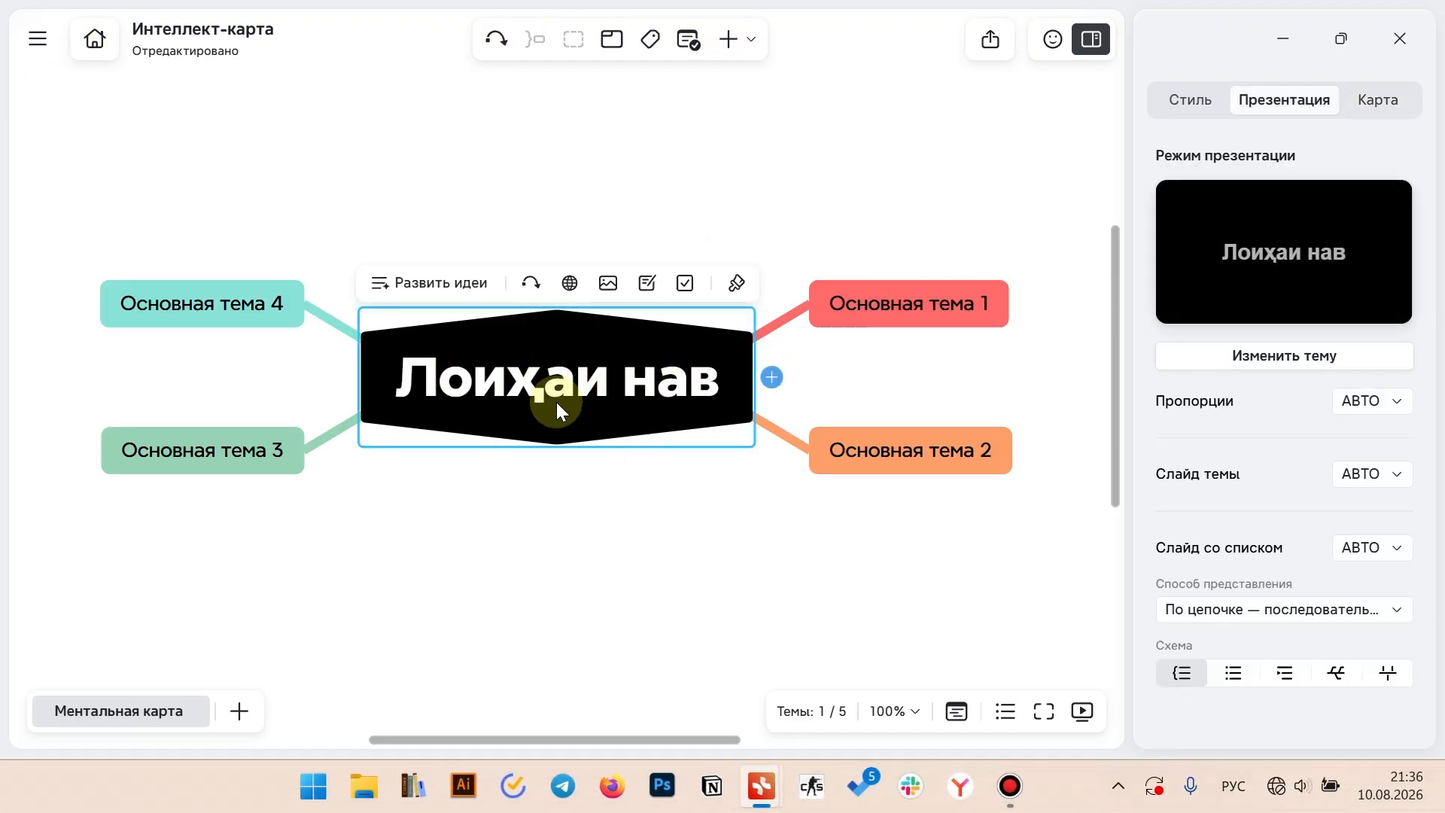
pyautogui.click(913, 316)
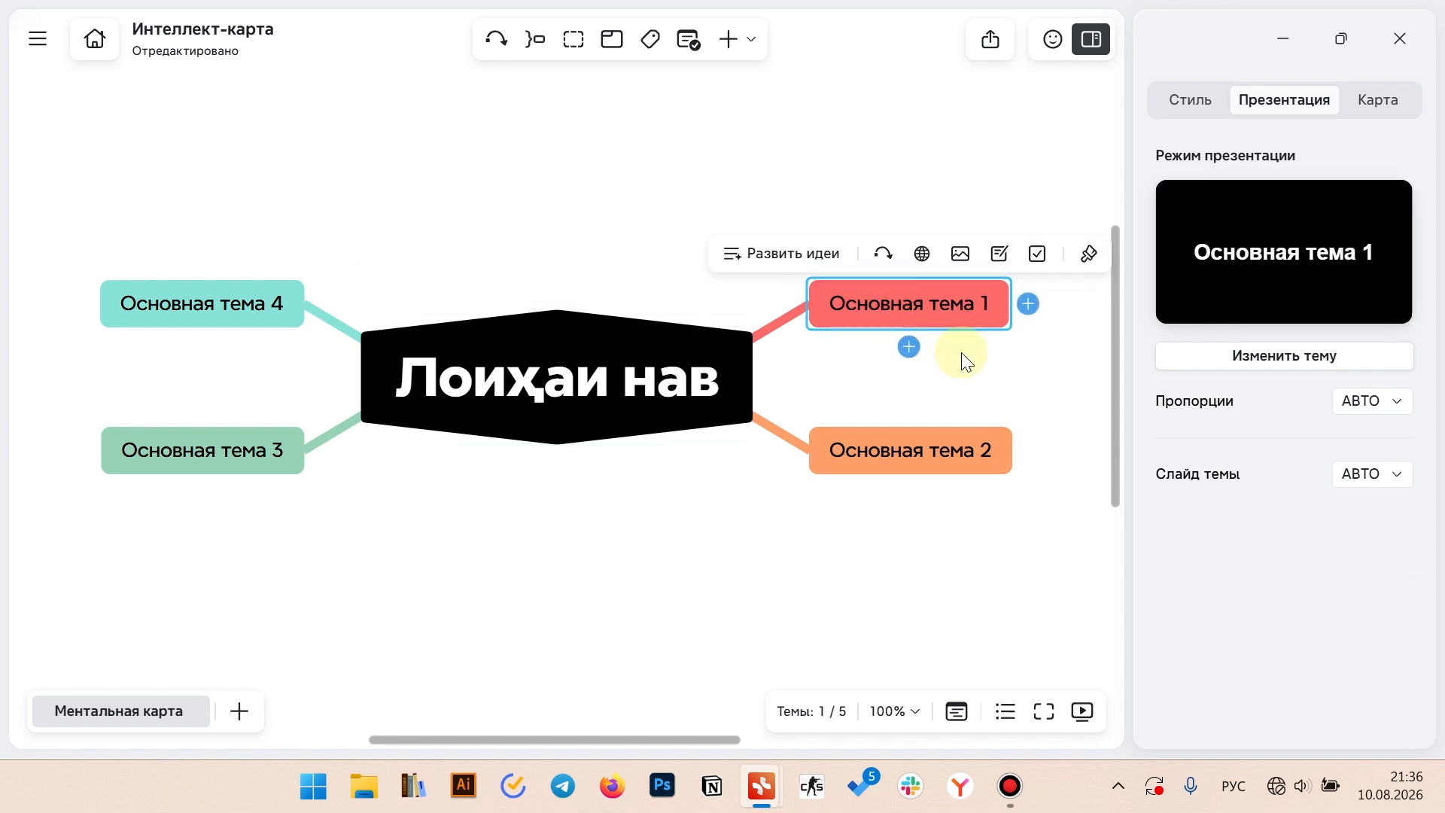
pyautogui.moveTo(967, 361); pyautogui.dragTo(622, 332)
pyautogui.press('Tab')
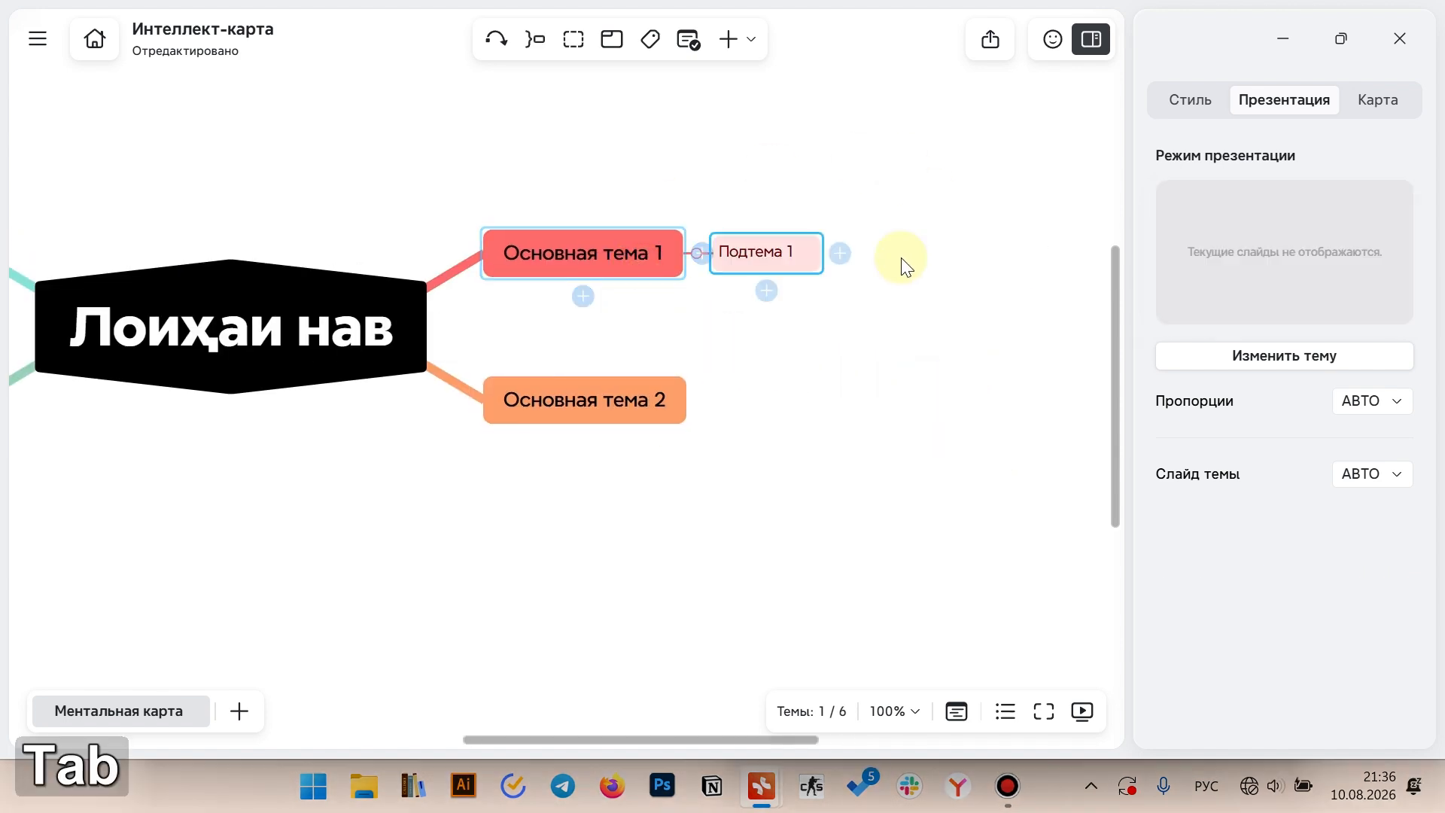
pyautogui.click(499, 339)
pyautogui.click(241, 364)
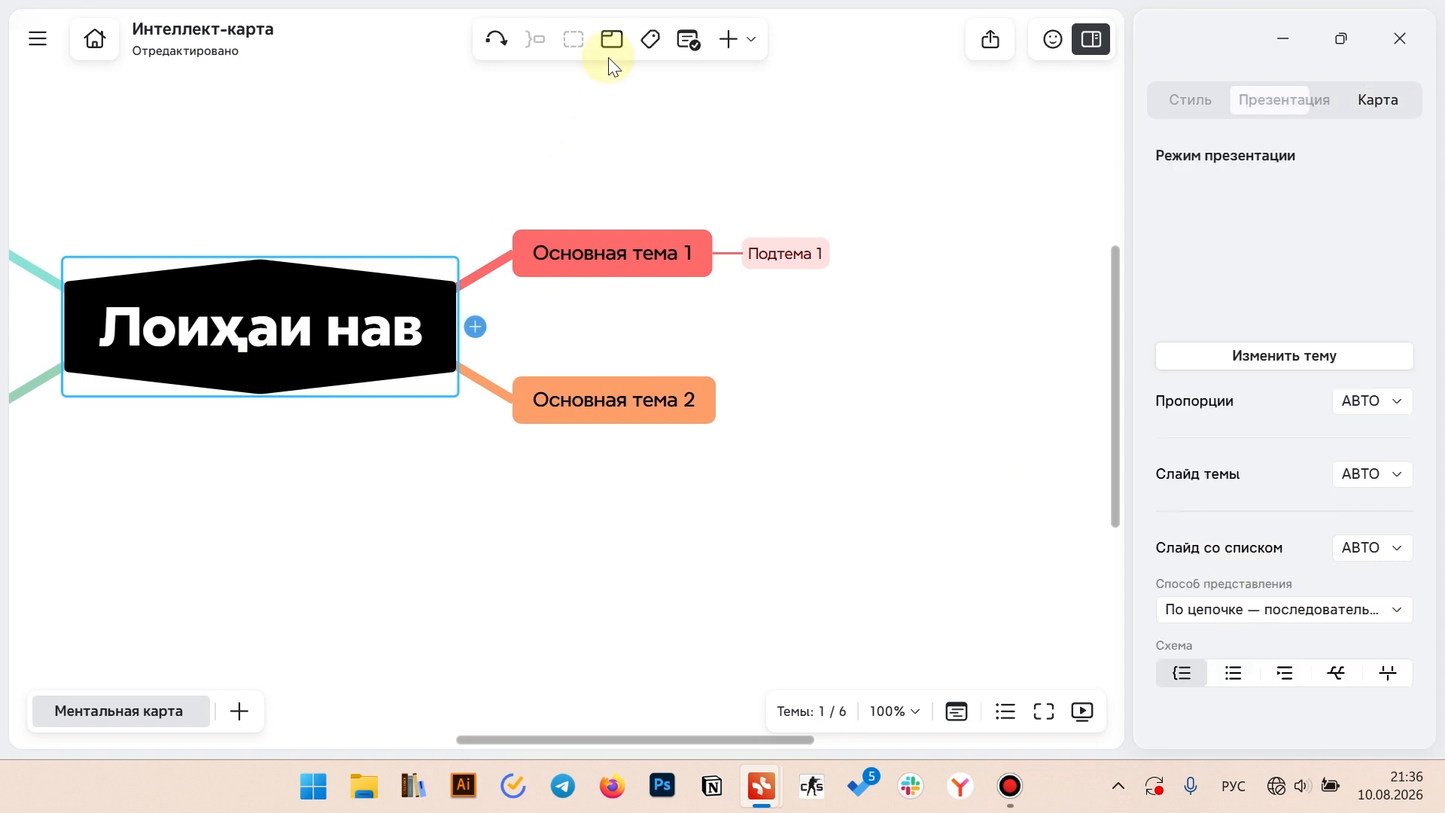
pyautogui.click(732, 33)
pyautogui.click(731, 33)
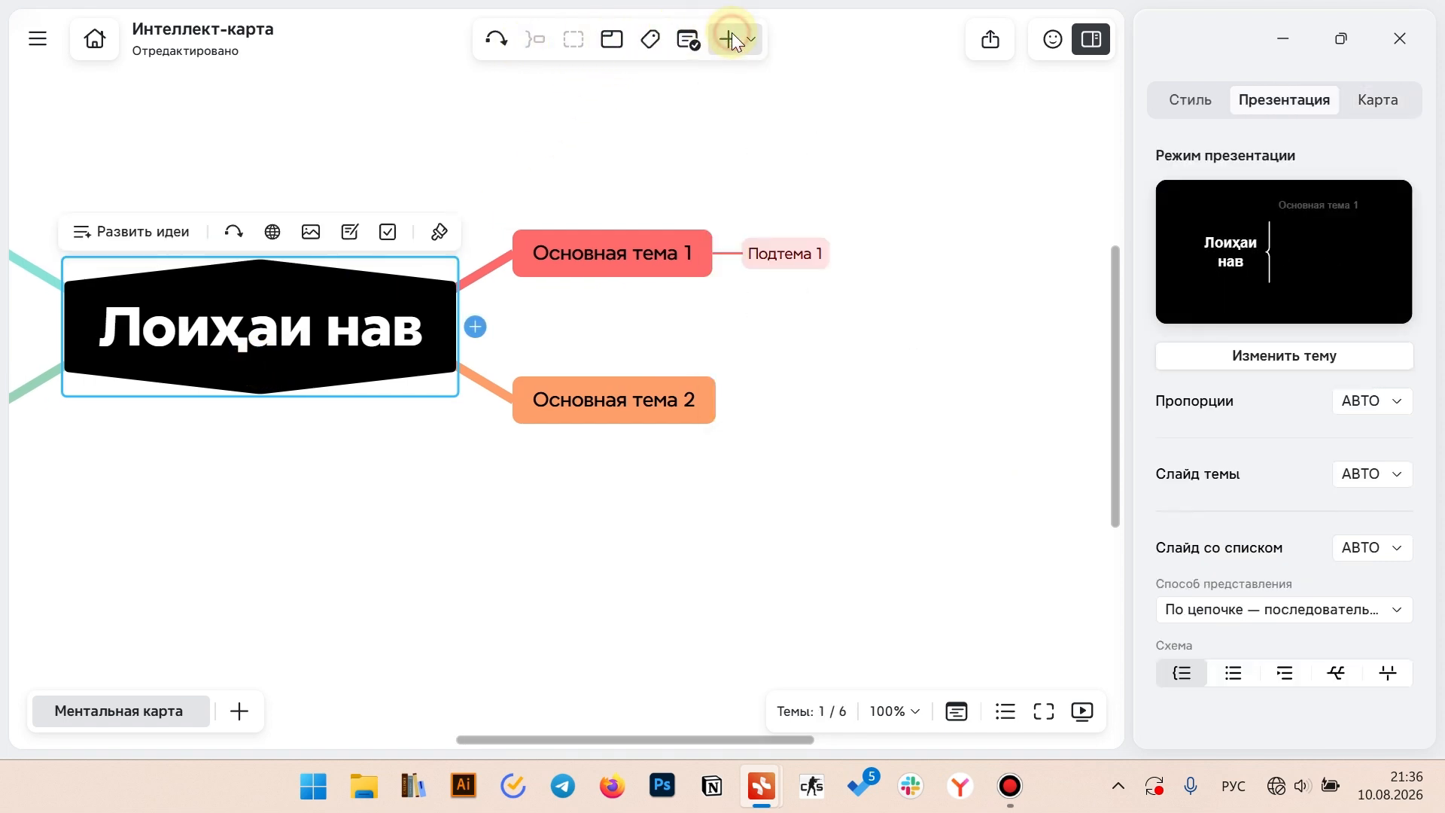
pyautogui.click(731, 33)
pyautogui.click(597, 148)
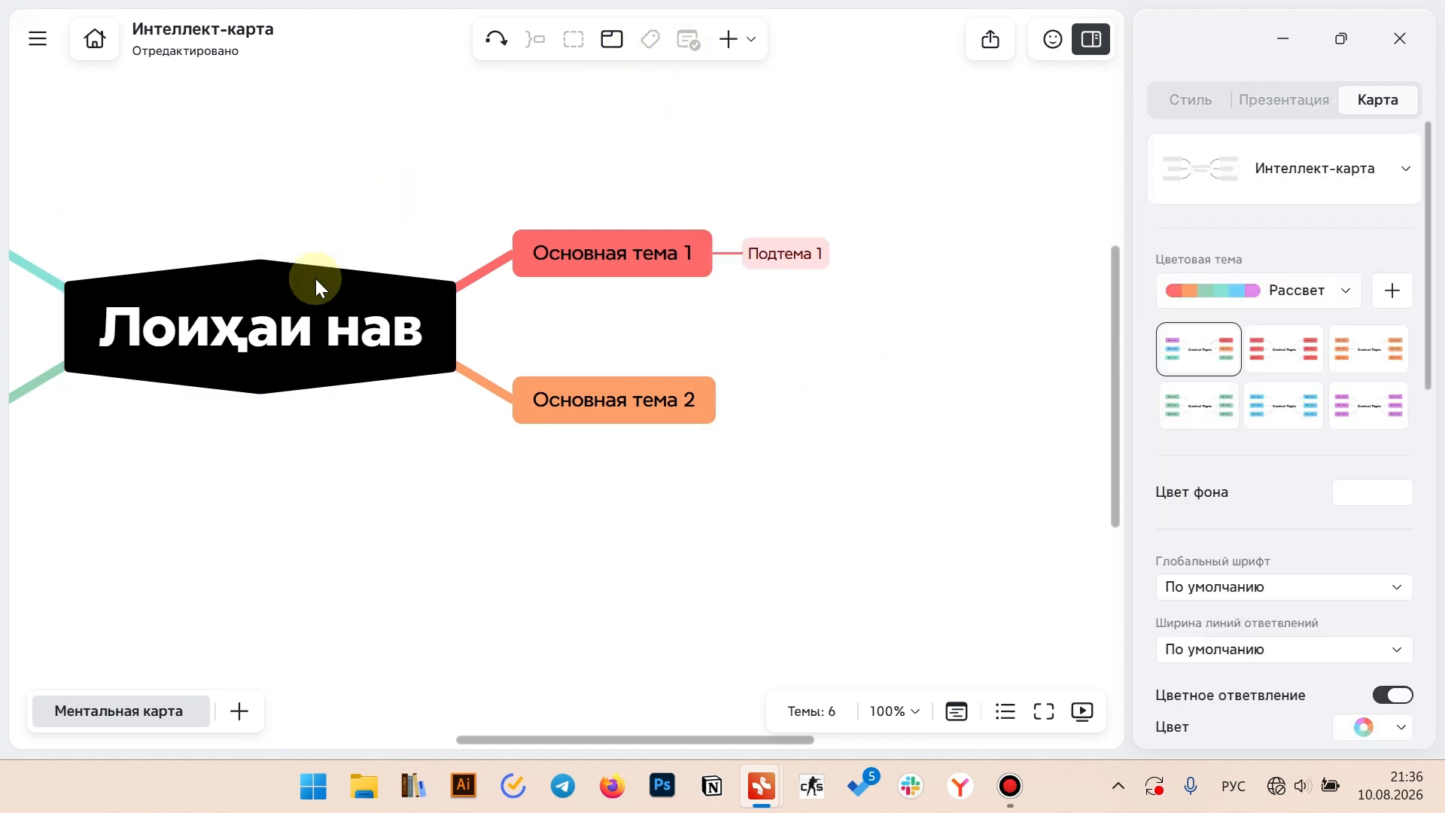
pyautogui.click(314, 279)
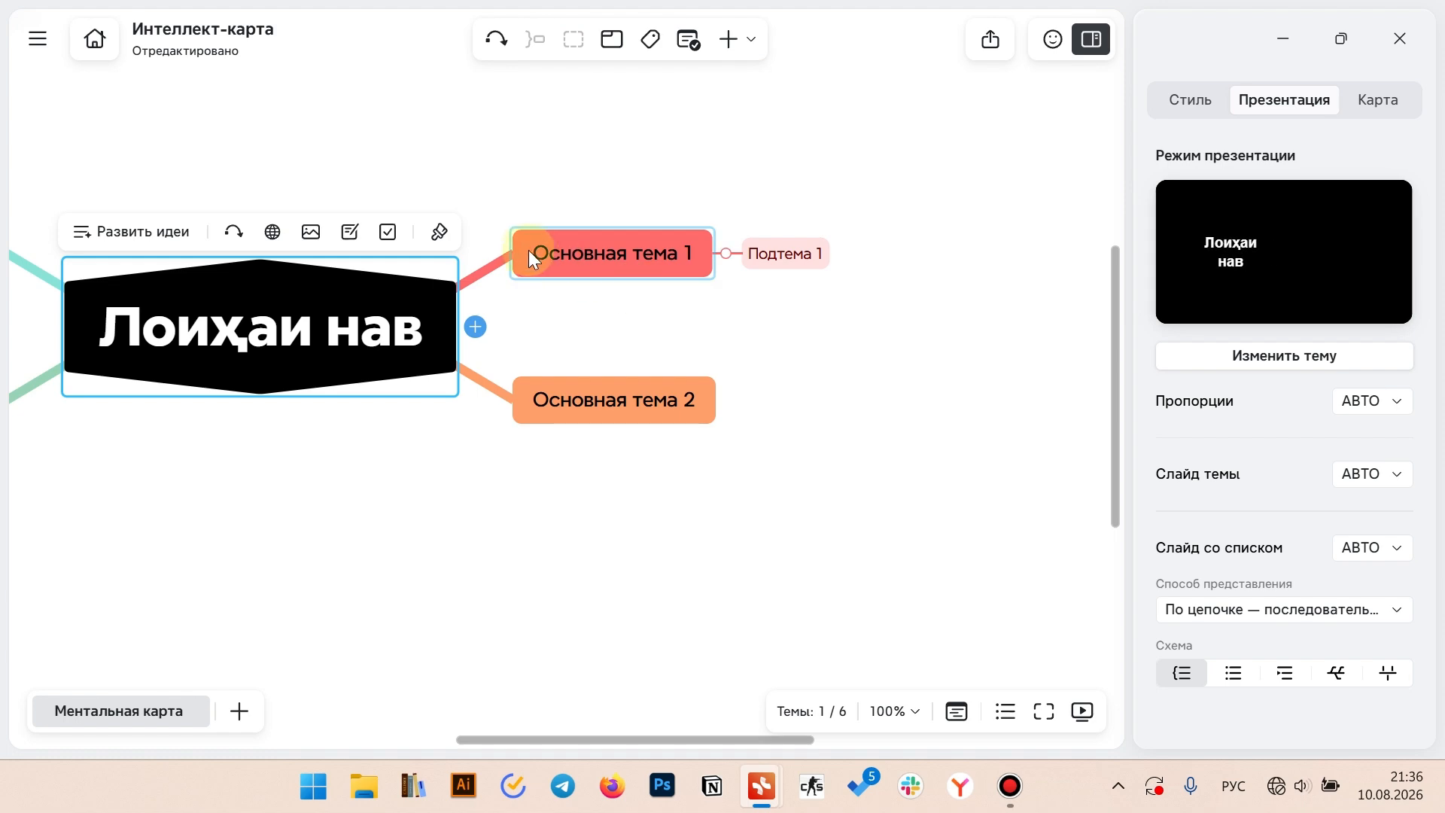
pyautogui.hotkey('alt', 'Tab')
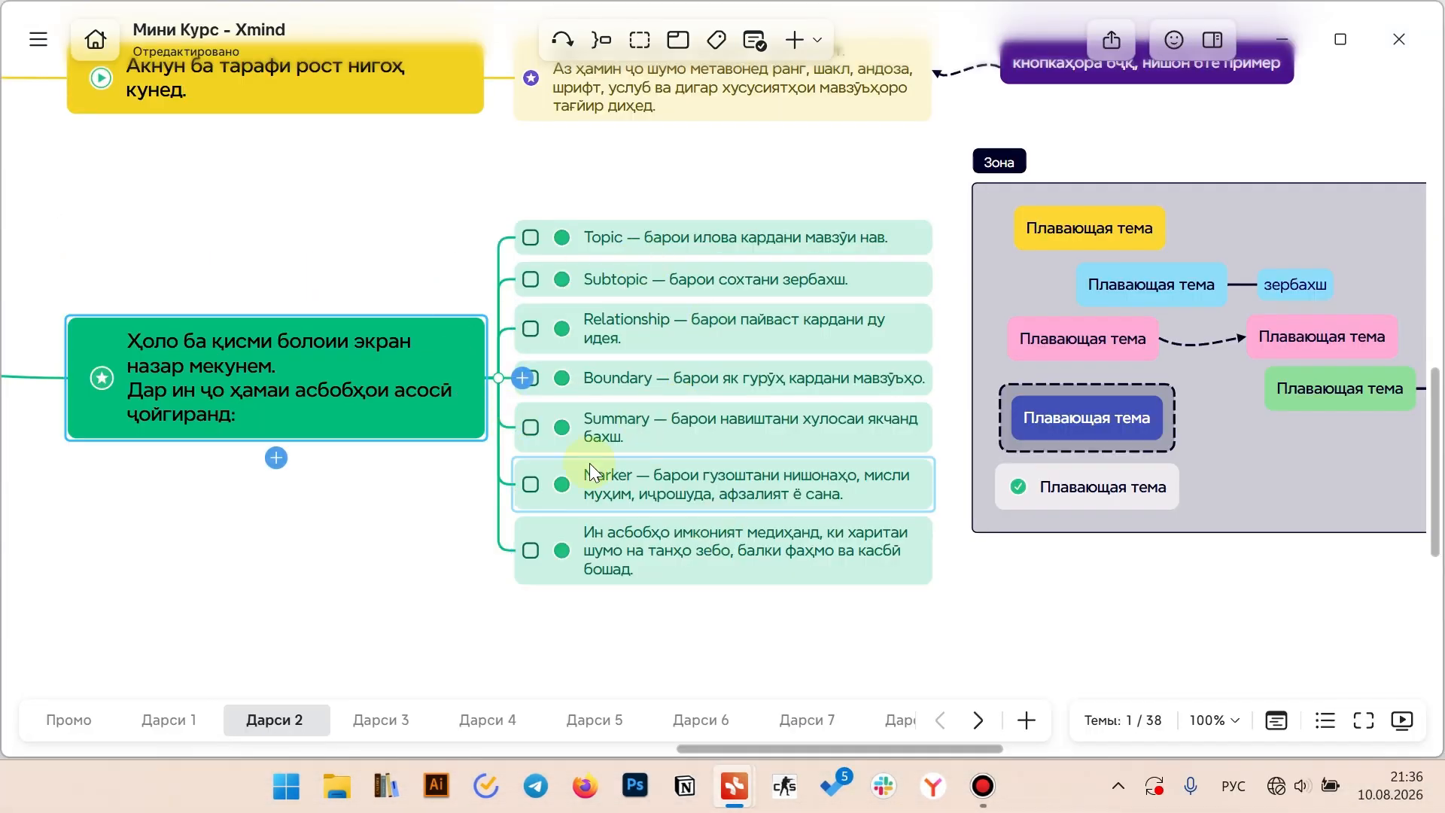
pyautogui.hotkey('alt', 'Tab')
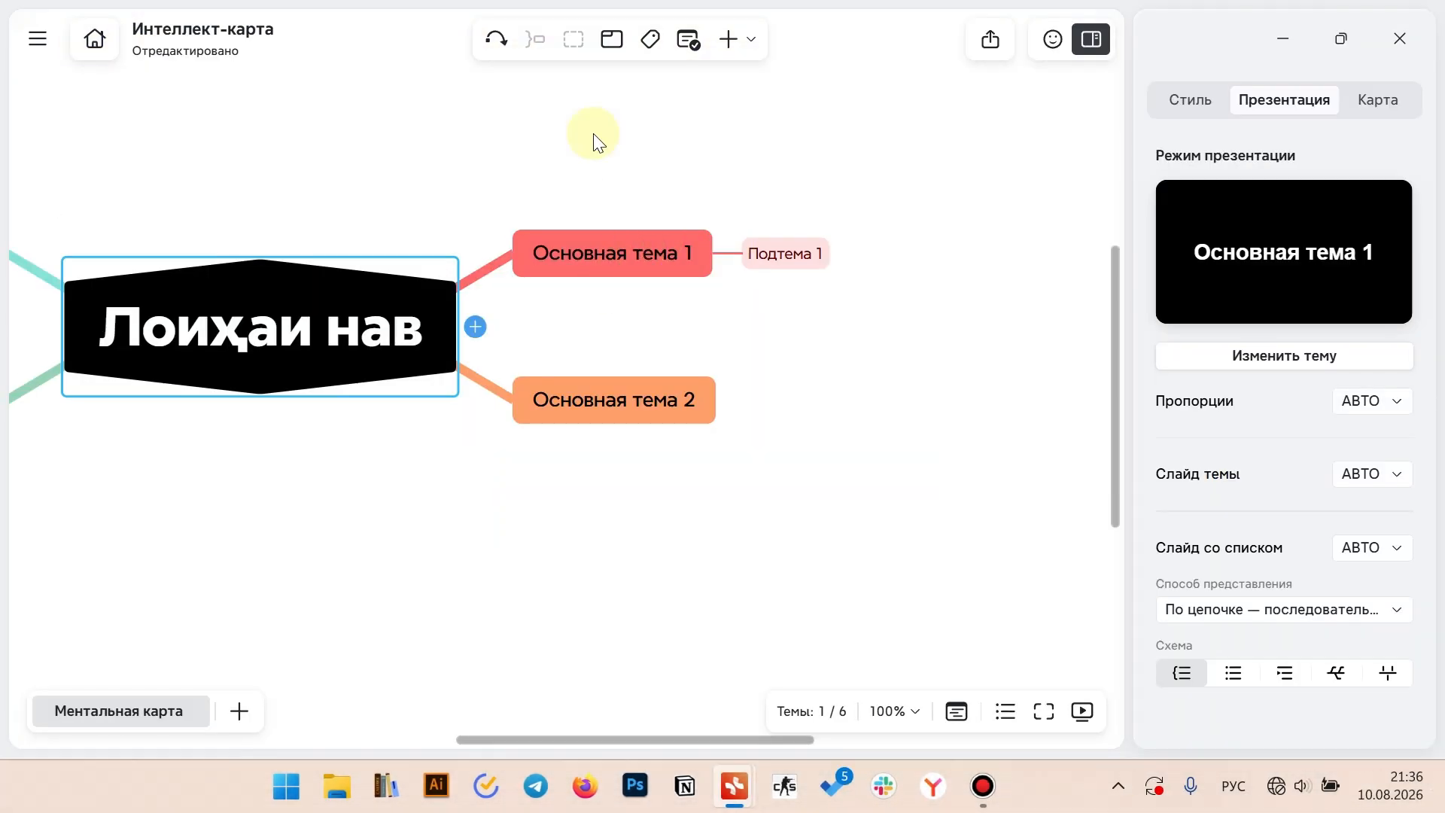
# Add a new main topic directly below "Основная тема 1" and give it one subtopic
pyautogui.click(599, 247)
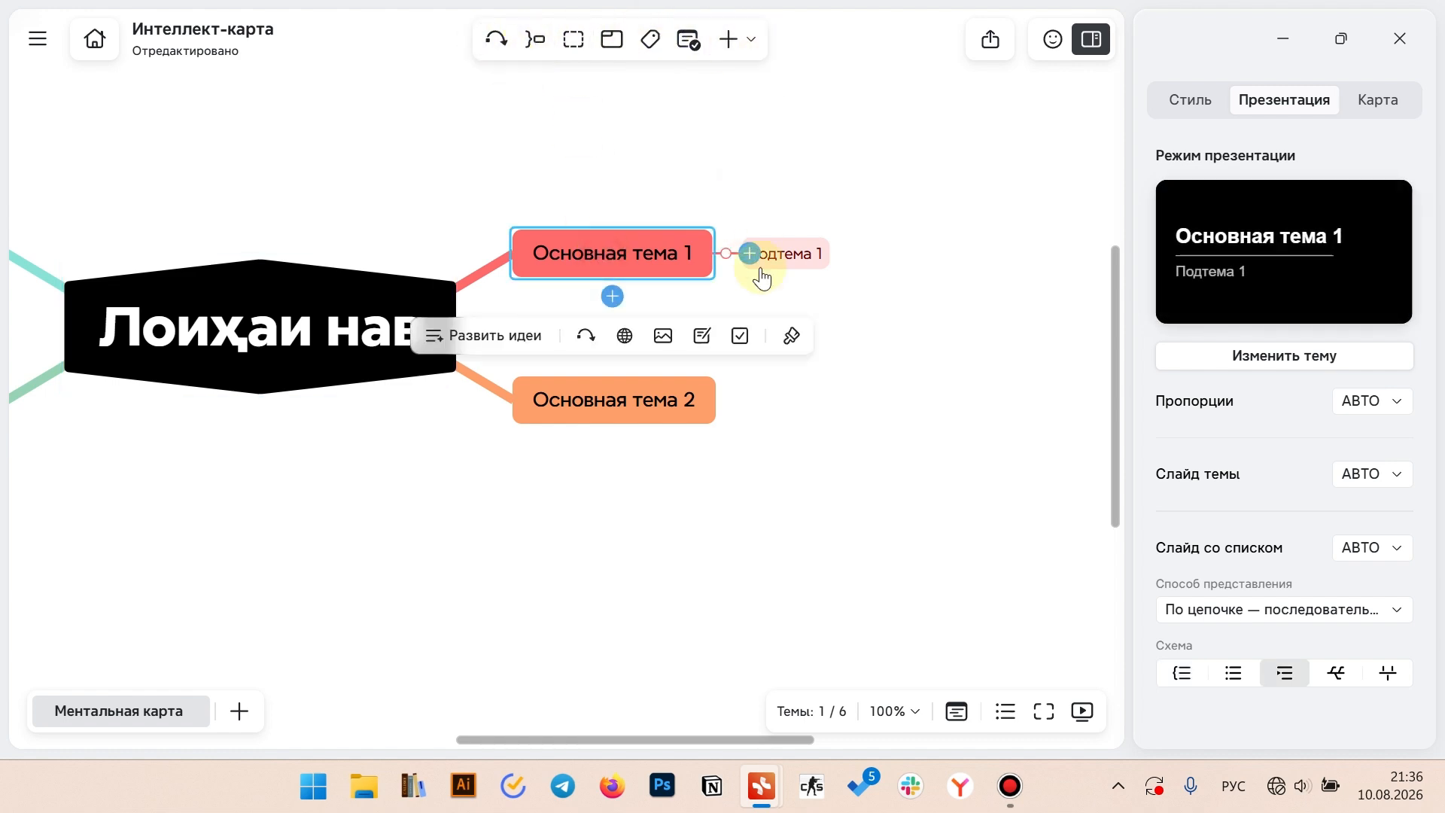
pyautogui.click(613, 296)
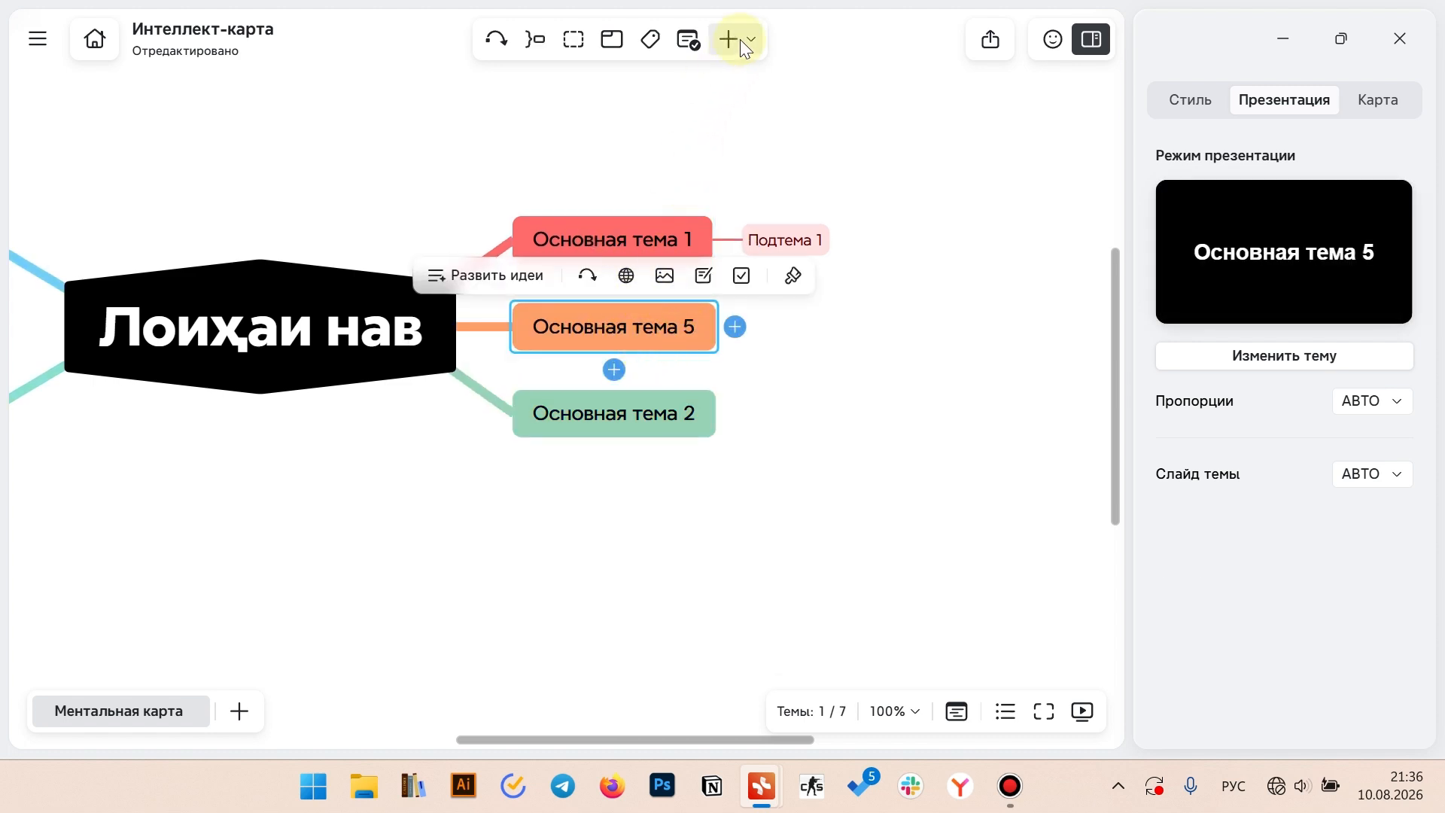
pyautogui.click(599, 219)
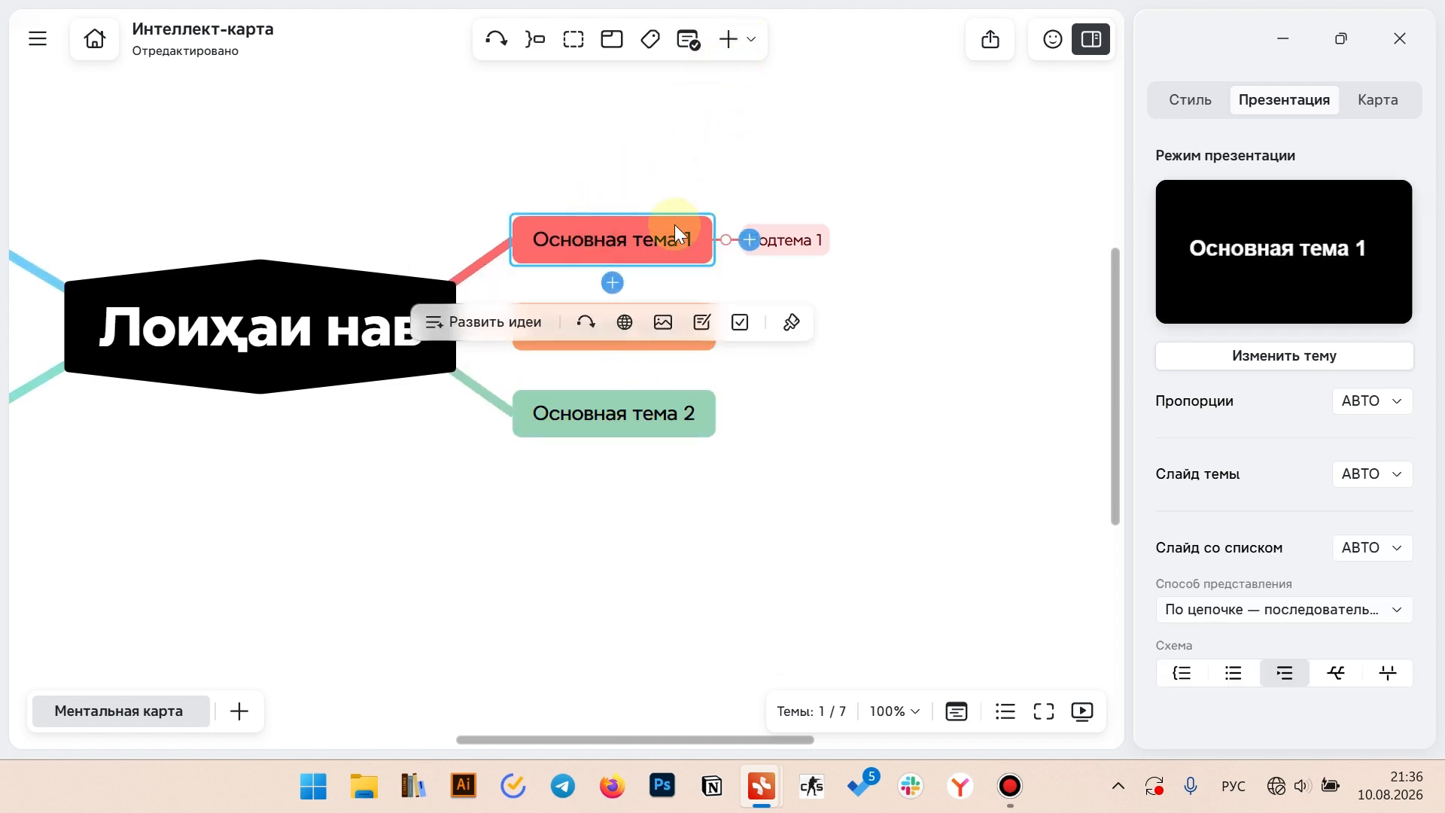
pyautogui.moveTo(518, 384); pyautogui.dragTo(513, 406)
pyautogui.moveTo(519, 535); pyautogui.dragTo(757, 605)
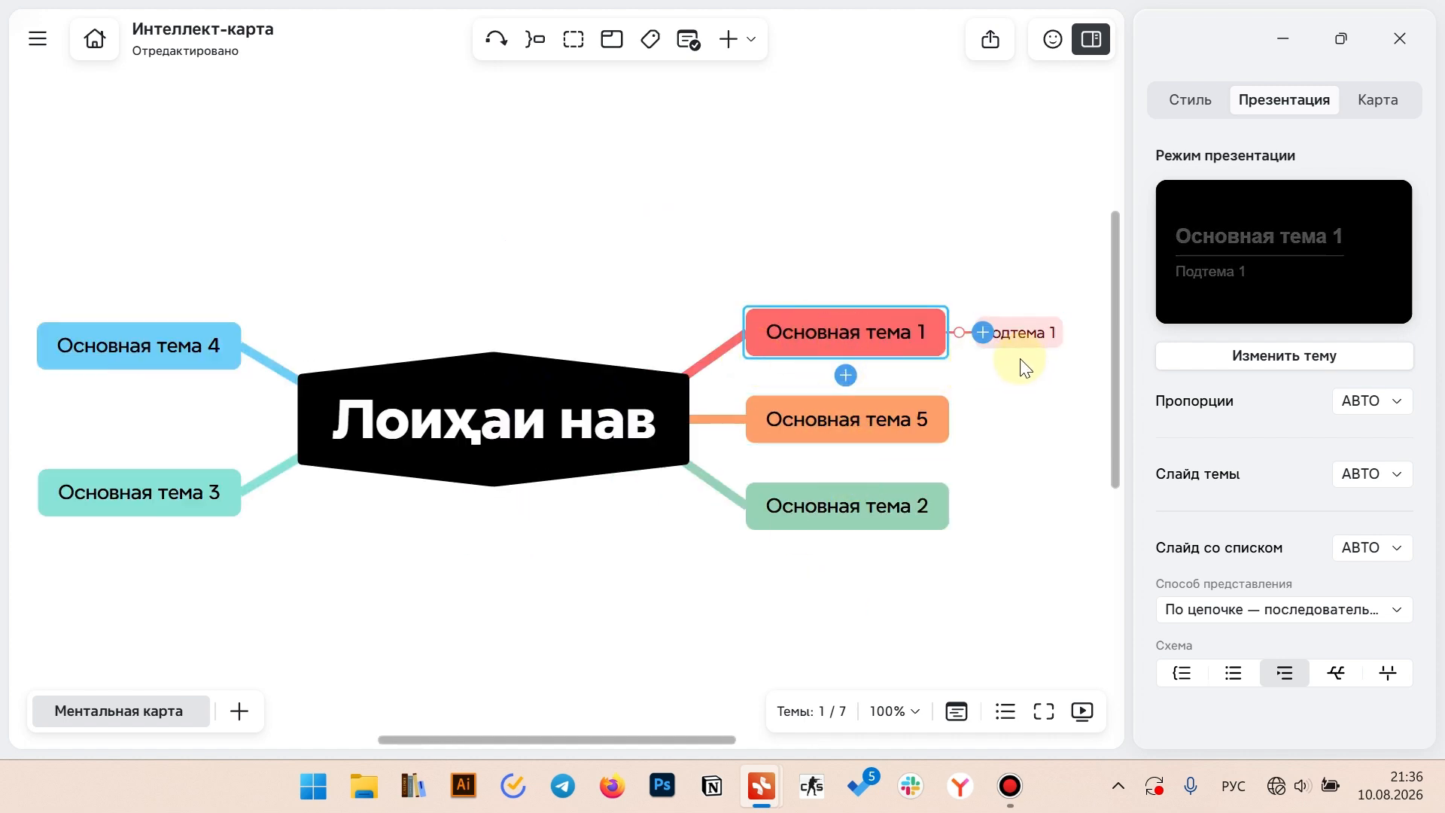
pyautogui.click(981, 324)
pyautogui.click(865, 336)
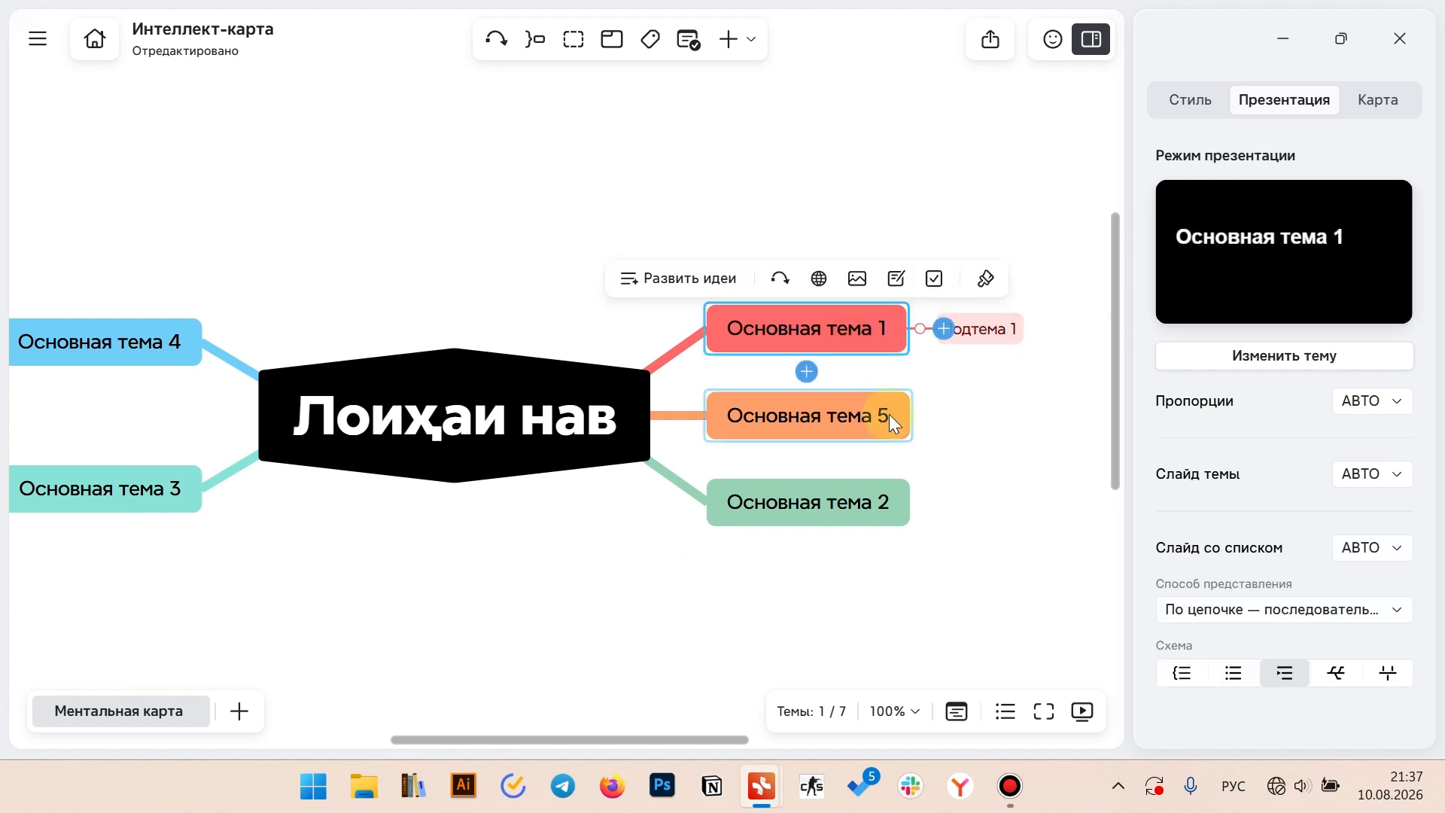
pyautogui.click(870, 418)
pyautogui.press('Tab')
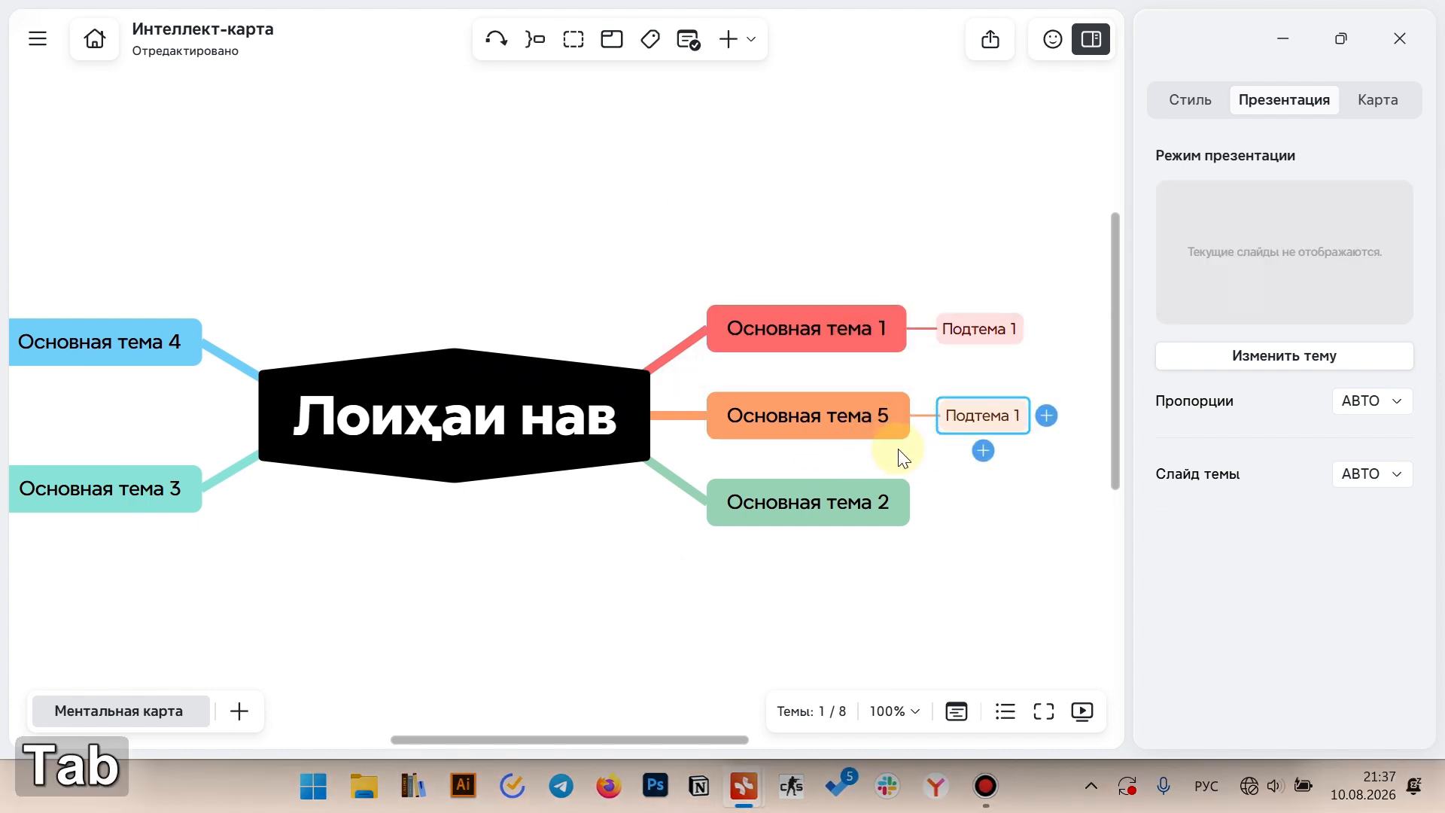
# Add two more main topics to the central topic "Лоиҳаи нав"
pyautogui.click(535, 427)
pyautogui.press('Tab')
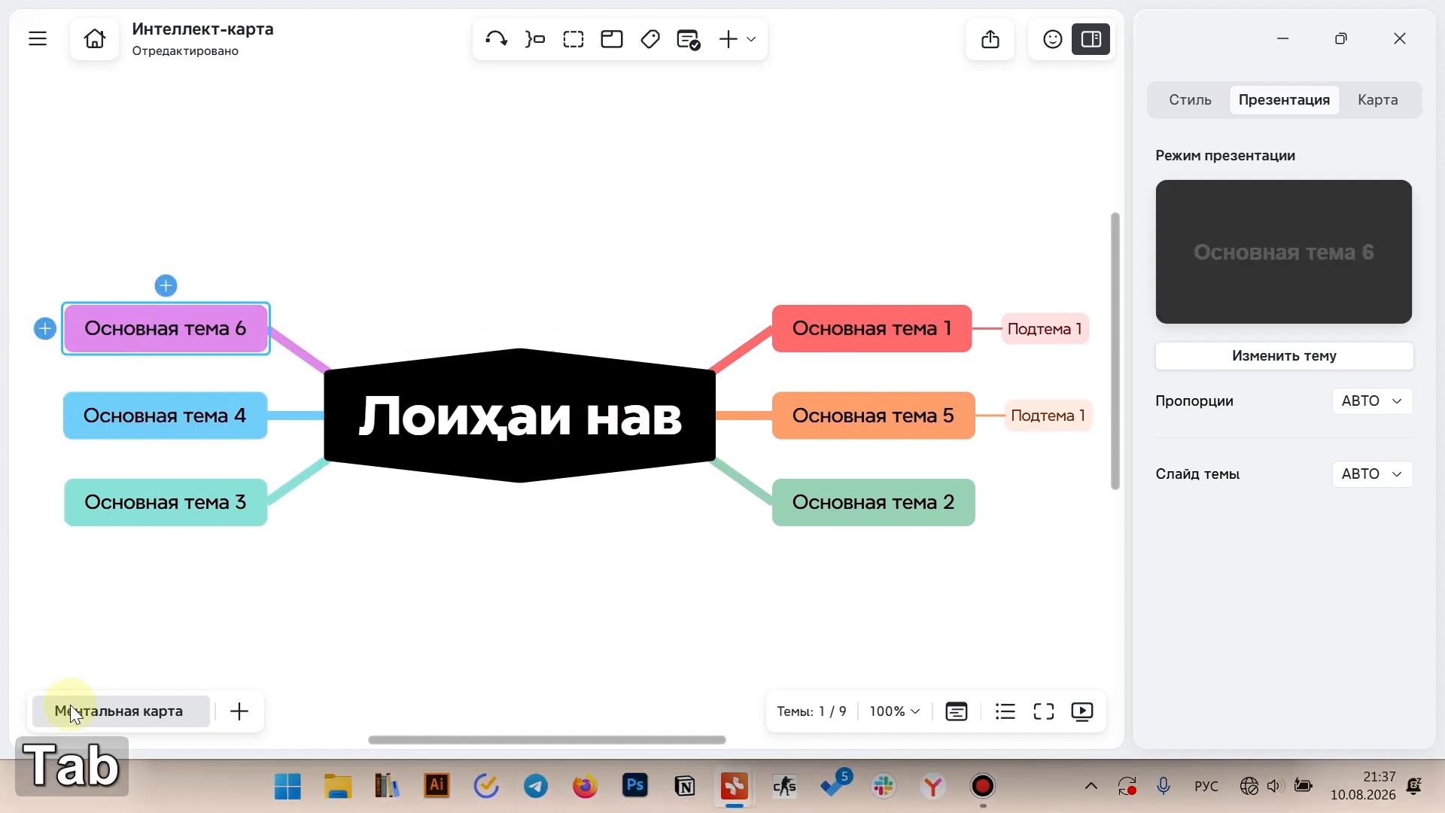
pyautogui.click(476, 413)
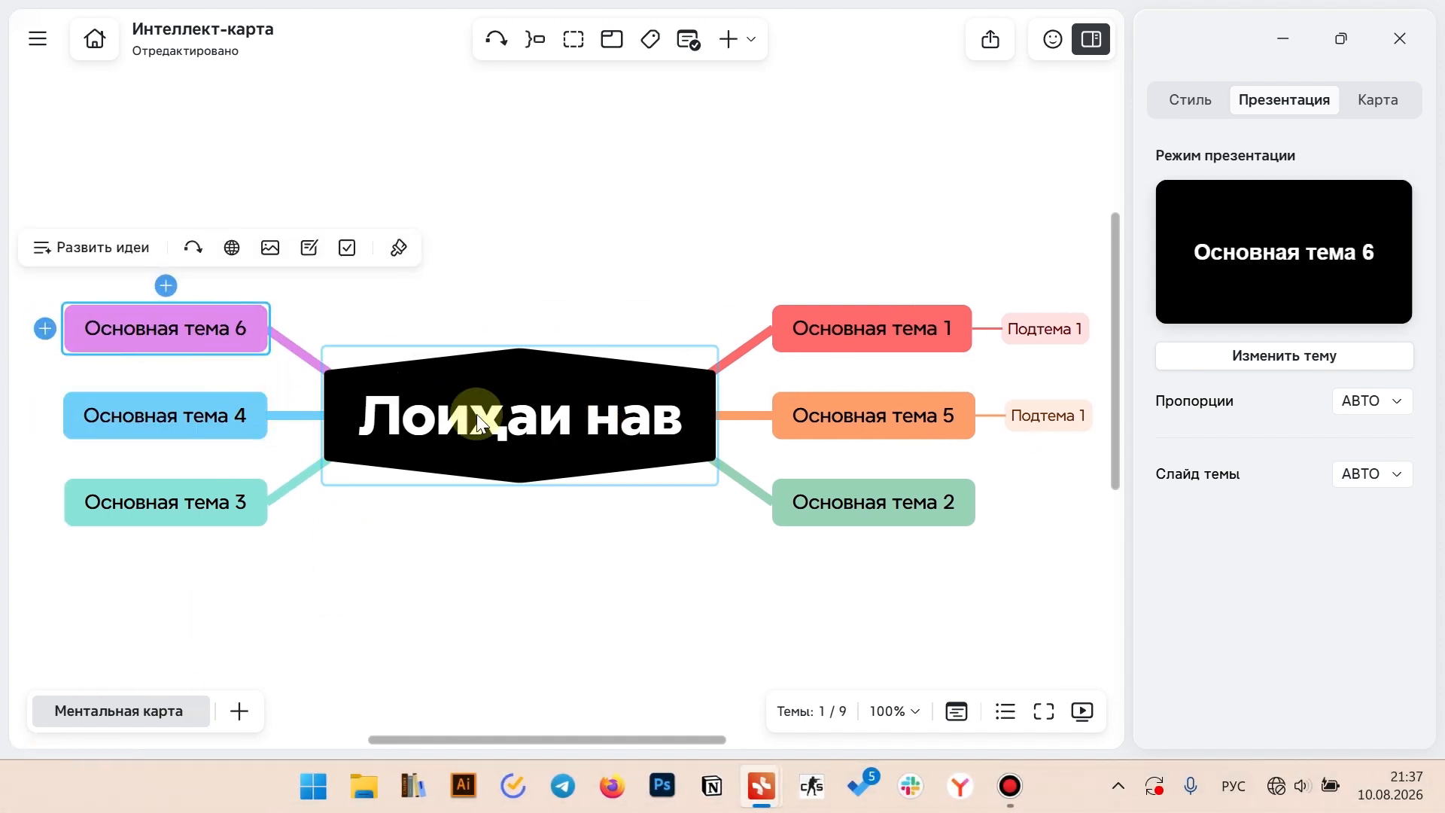
pyautogui.press('Tab')
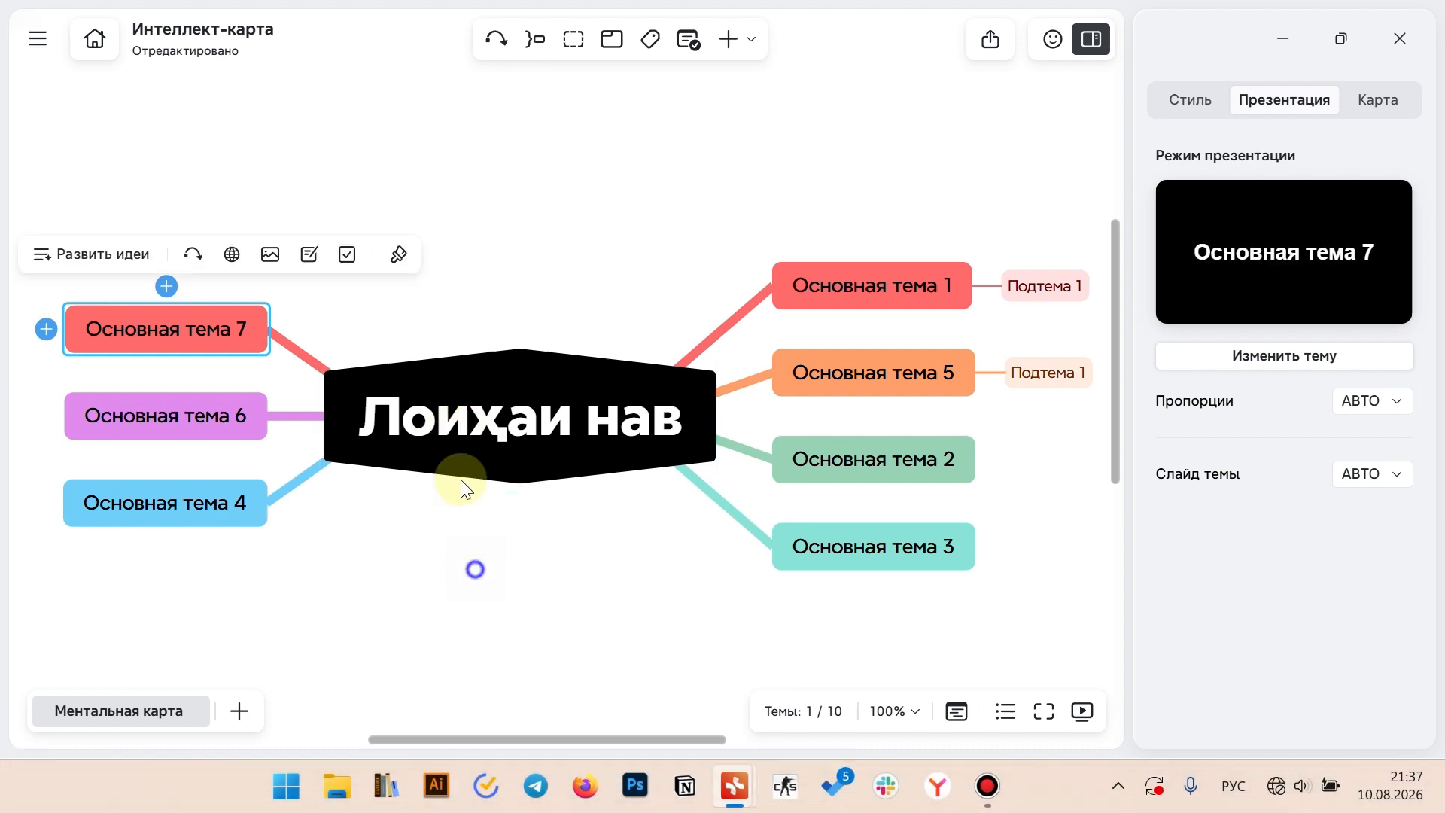
# Consult the Subtopic entry in "Мини Курс - Xmind", and extend the subtopic of "Основная тема 5" with a chain of four nested subtopics
pyautogui.hotkey('alt', 'Tab')
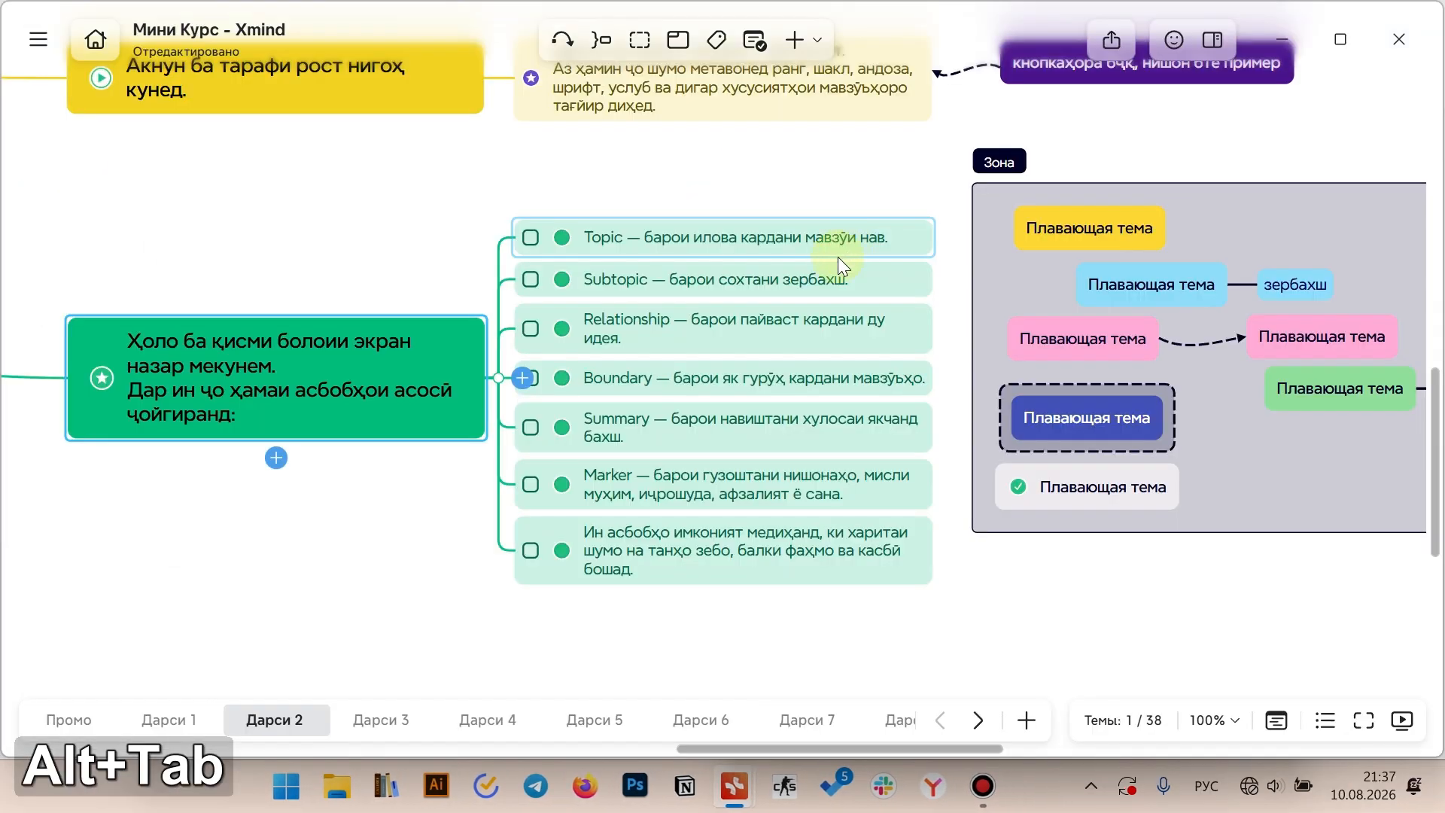
pyautogui.click(645, 286)
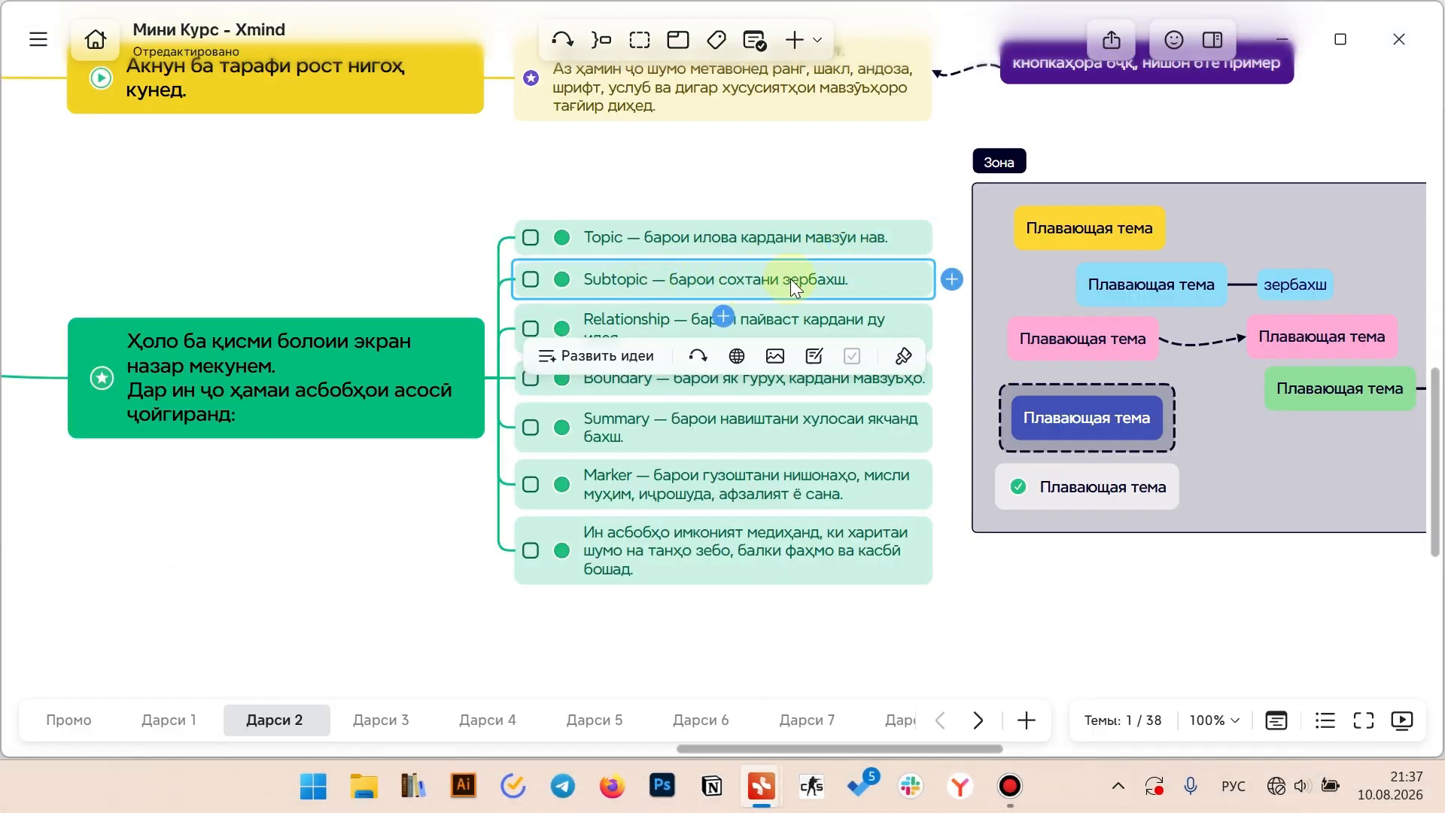
pyautogui.hotkey('alt', 'Tab')
pyautogui.click(1000, 260)
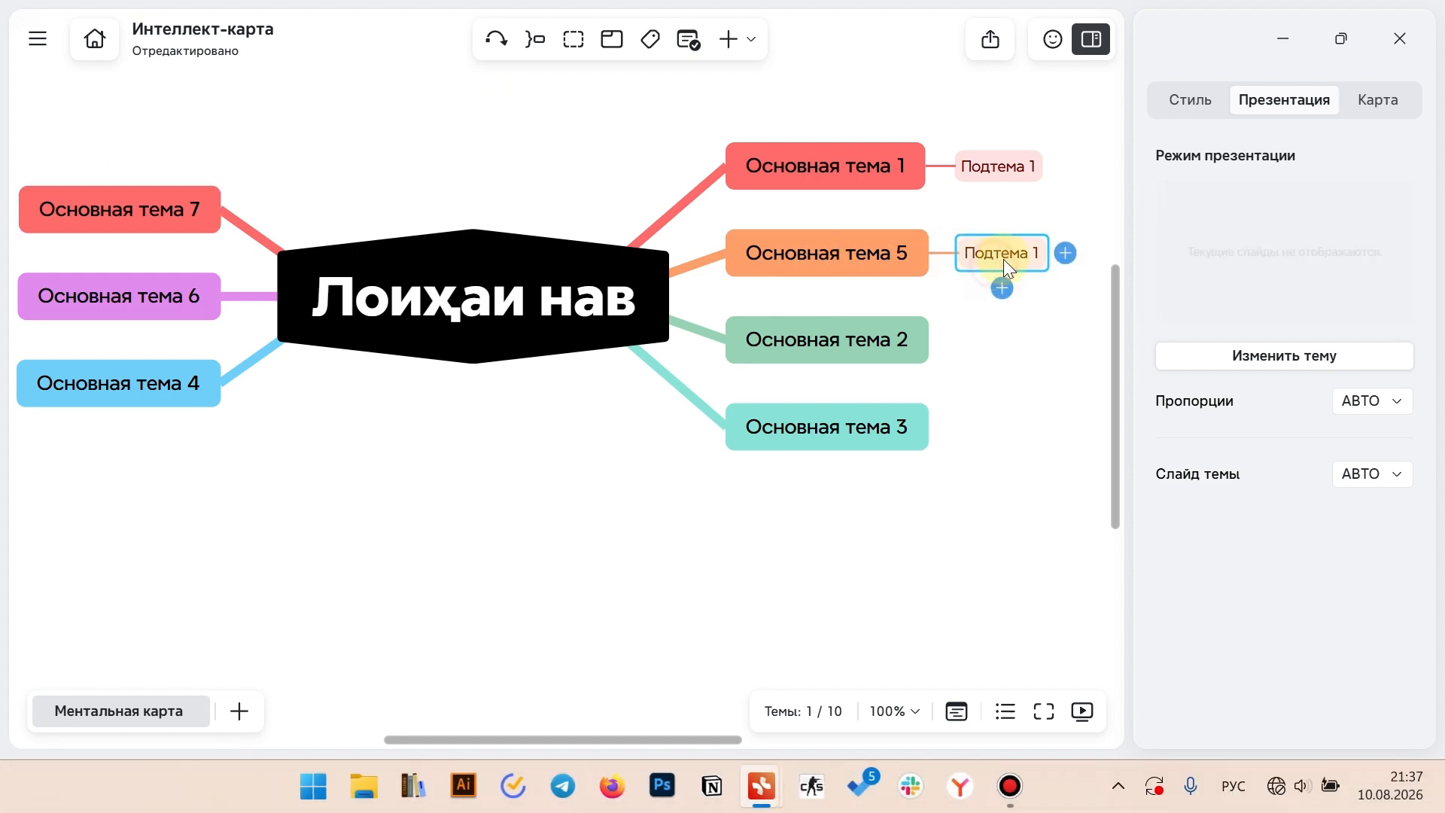
pyautogui.press('Tab')
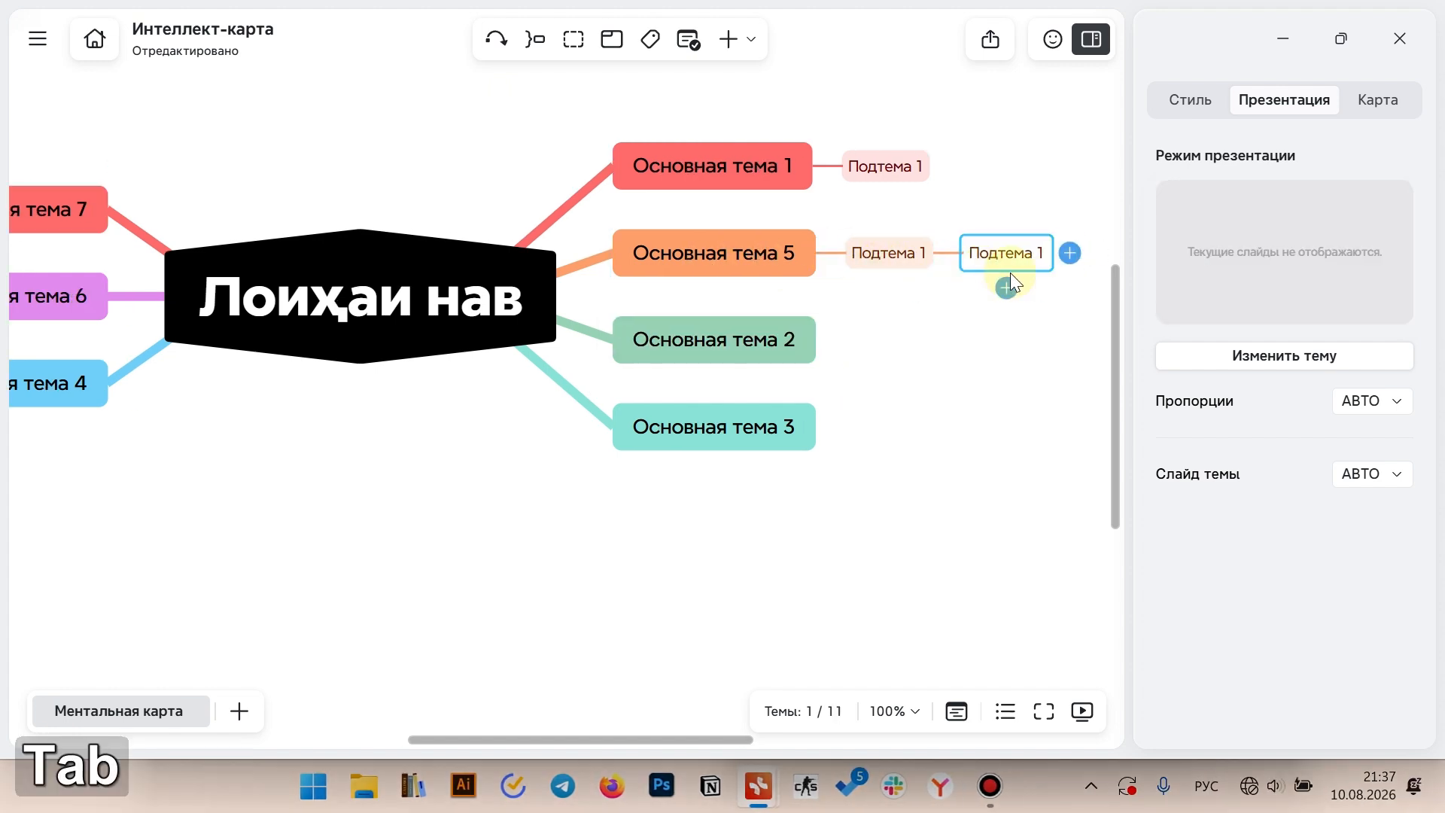
pyautogui.click(1022, 259)
pyautogui.press('Tab')
pyautogui.press('Tab')
pyautogui.press('Tab')
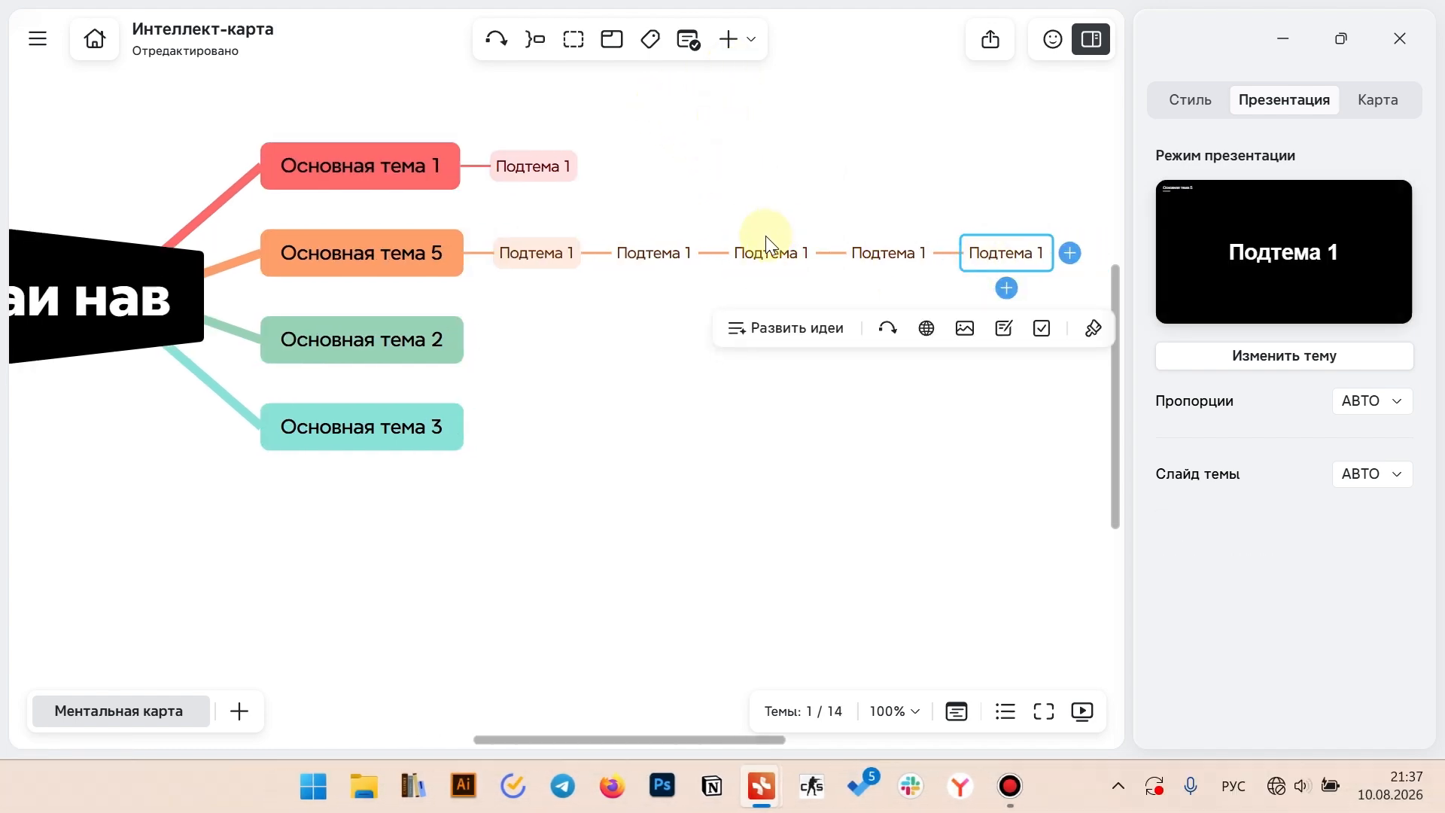
# Consult the Relationship entry in "Мини Курс - Xmind", and link "Основная тема 1" to "Основная тема 5" in "Интеллект-карта" with a relationship
pyautogui.hotkey('alt', 'Tab')
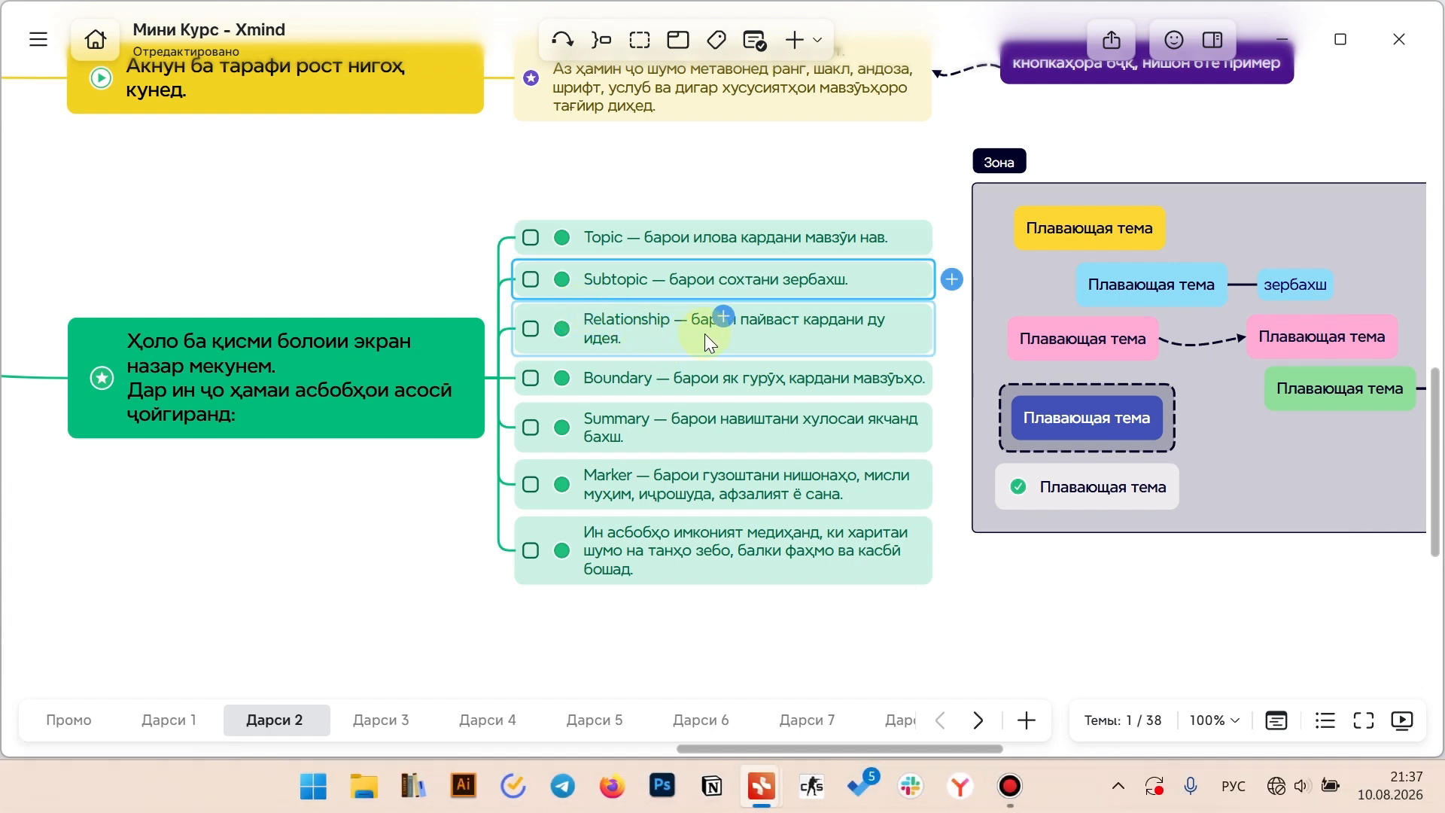
pyautogui.click(857, 666)
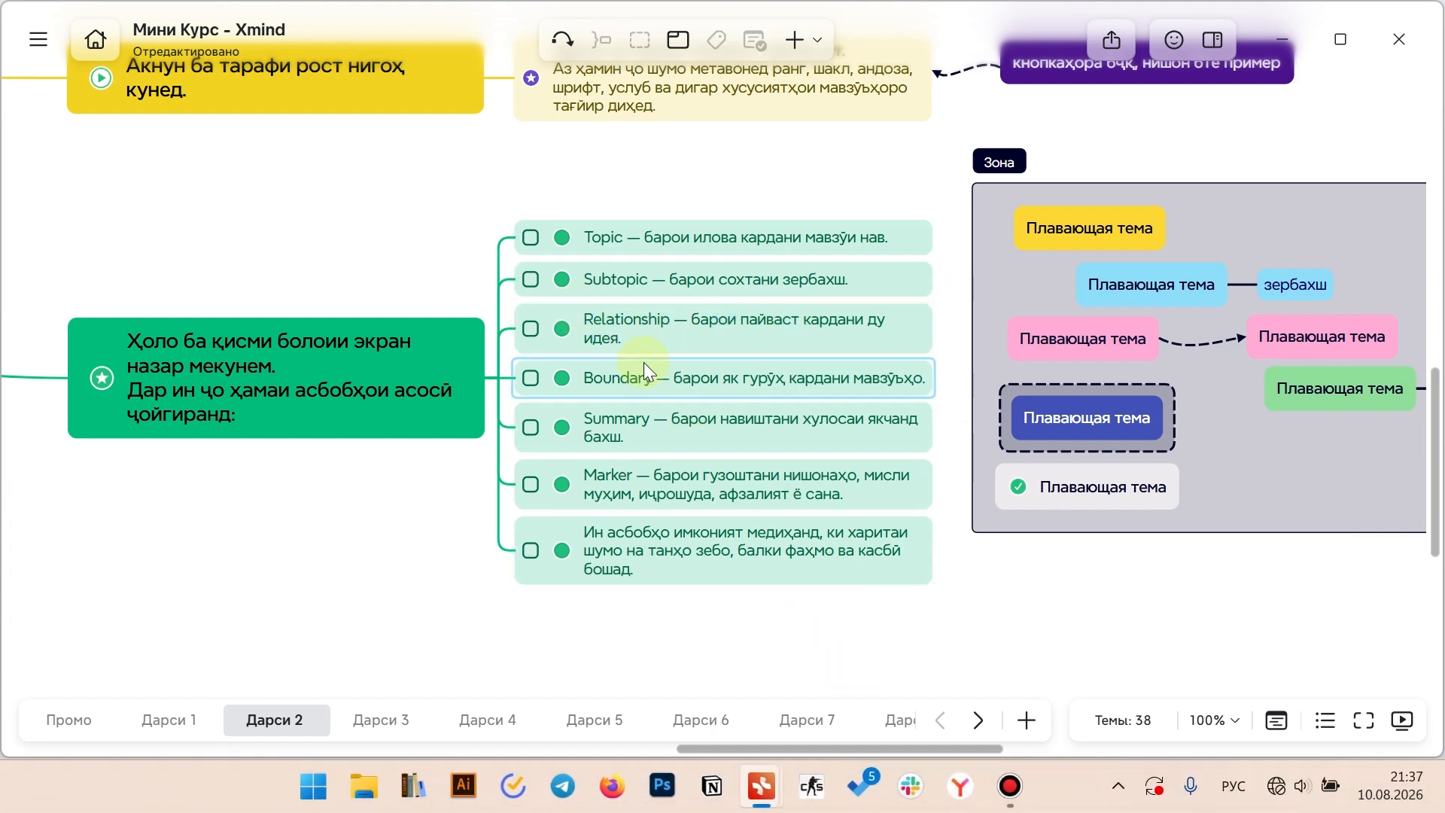
pyautogui.hotkey('alt', 'Tab')
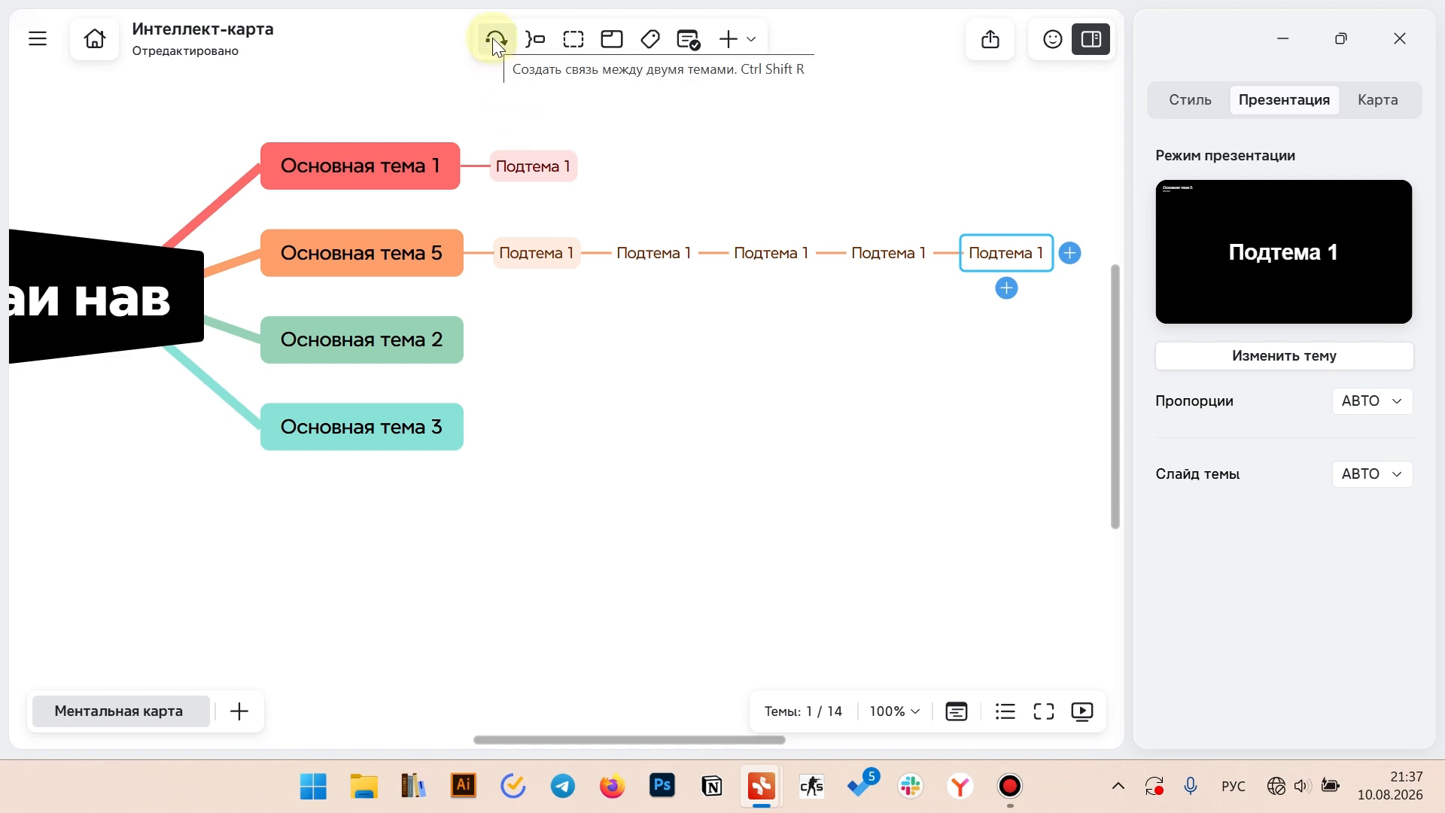
pyautogui.click(417, 179)
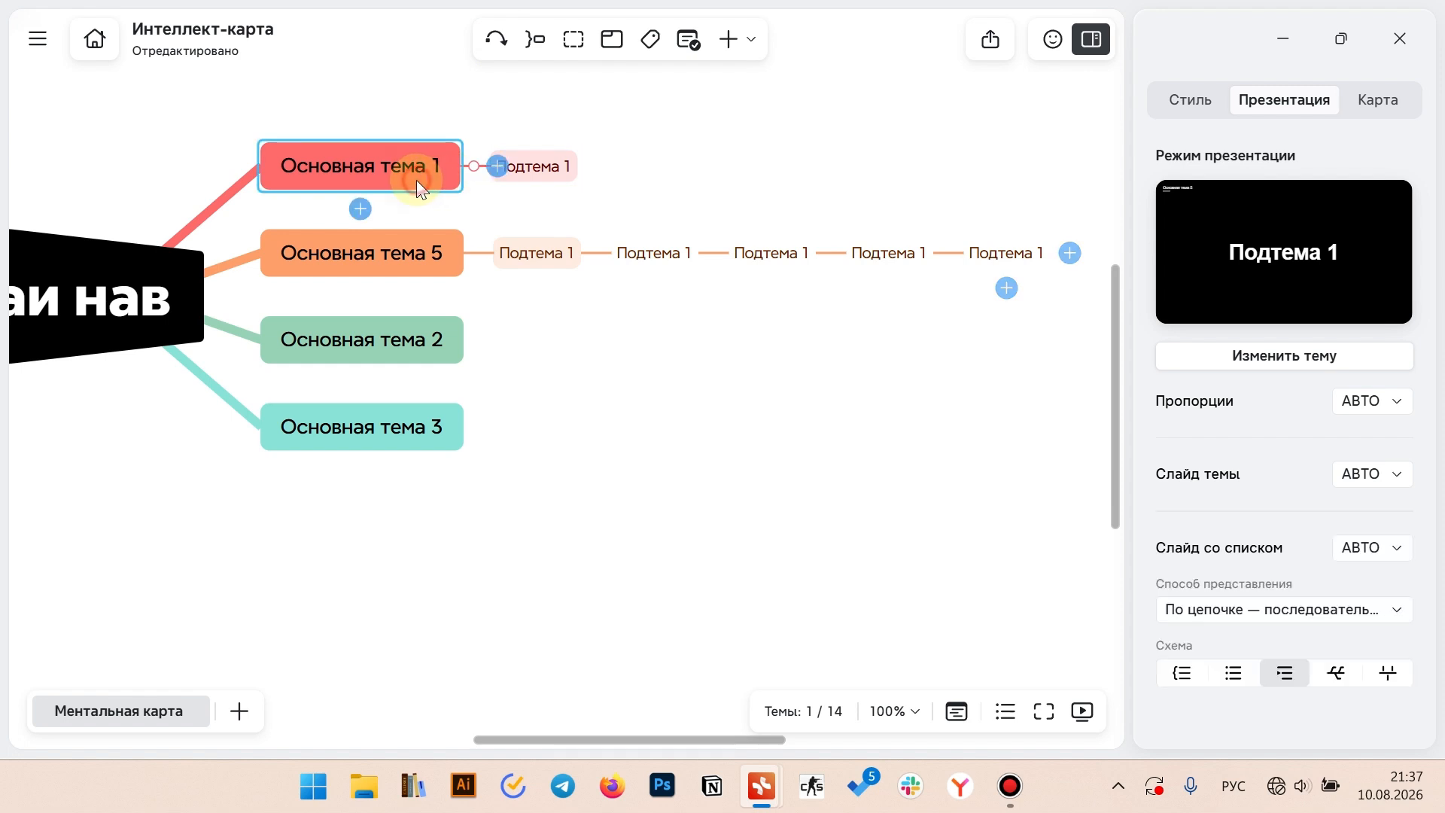
pyautogui.click(500, 49)
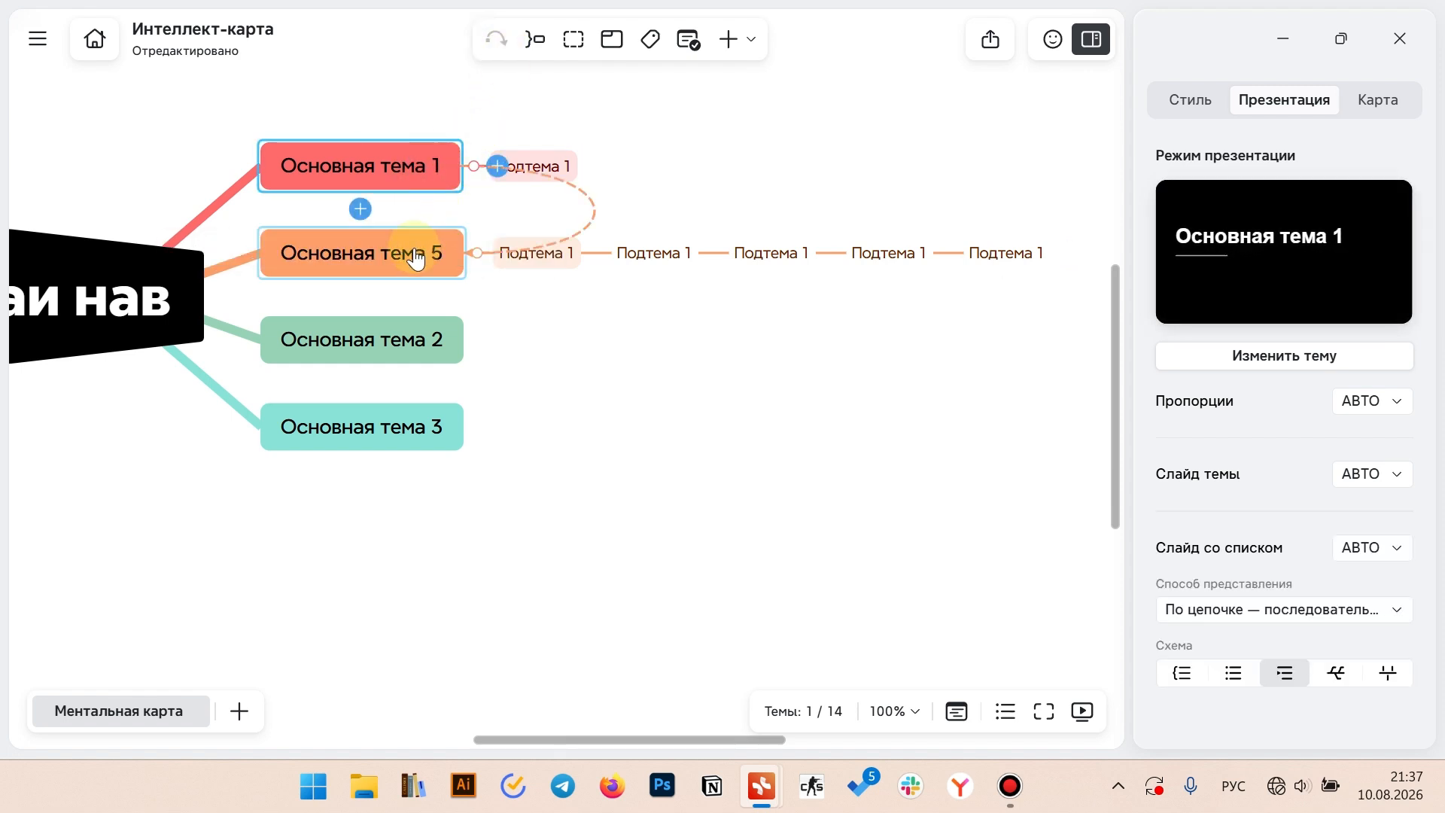
pyautogui.click(414, 250)
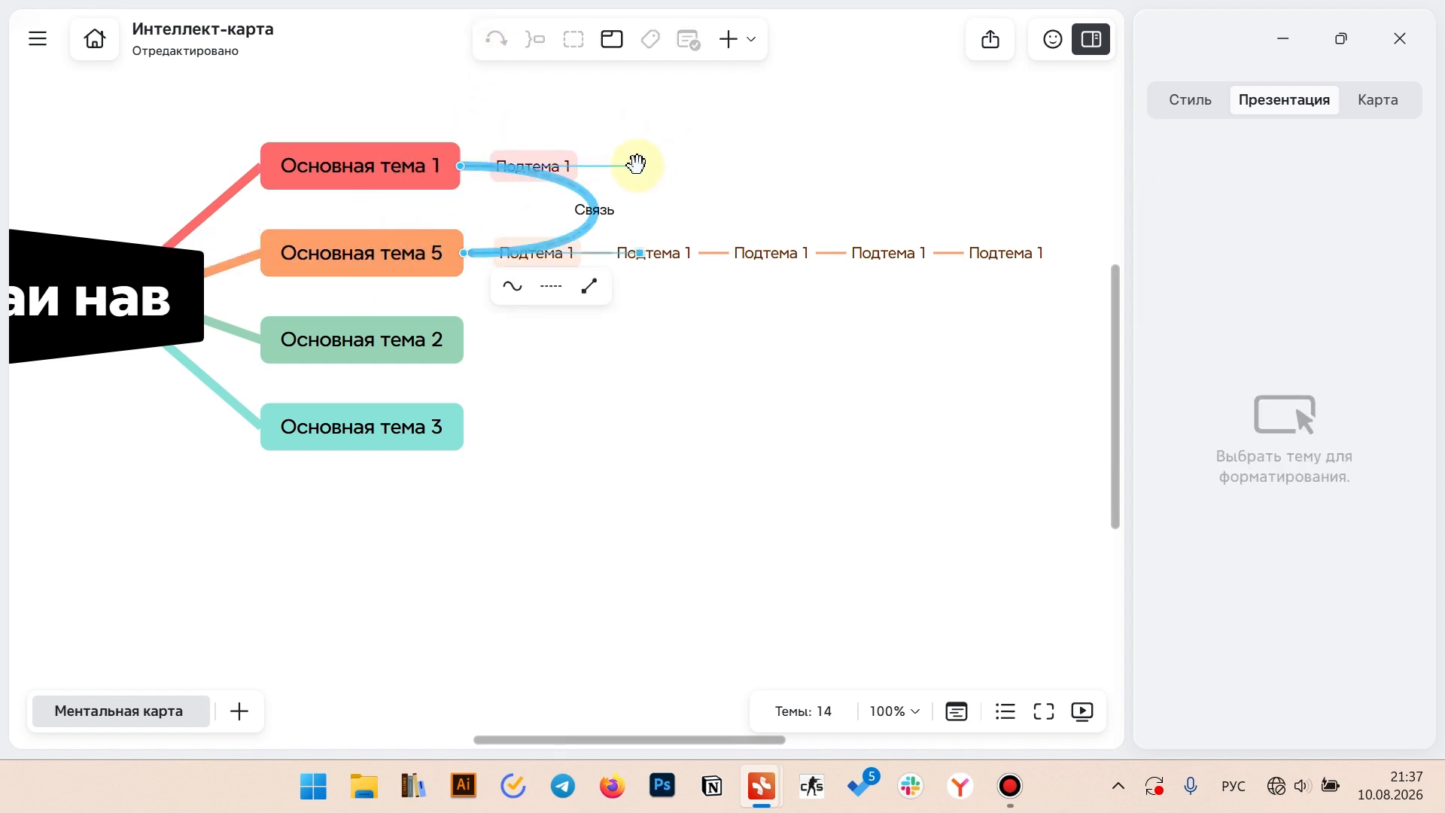
# Bend the new relationship's curve out past the subtopic of "Основная тема 1", and bring up the relationship's style options
pyautogui.moveTo(636, 164); pyautogui.dragTo(630, 352)
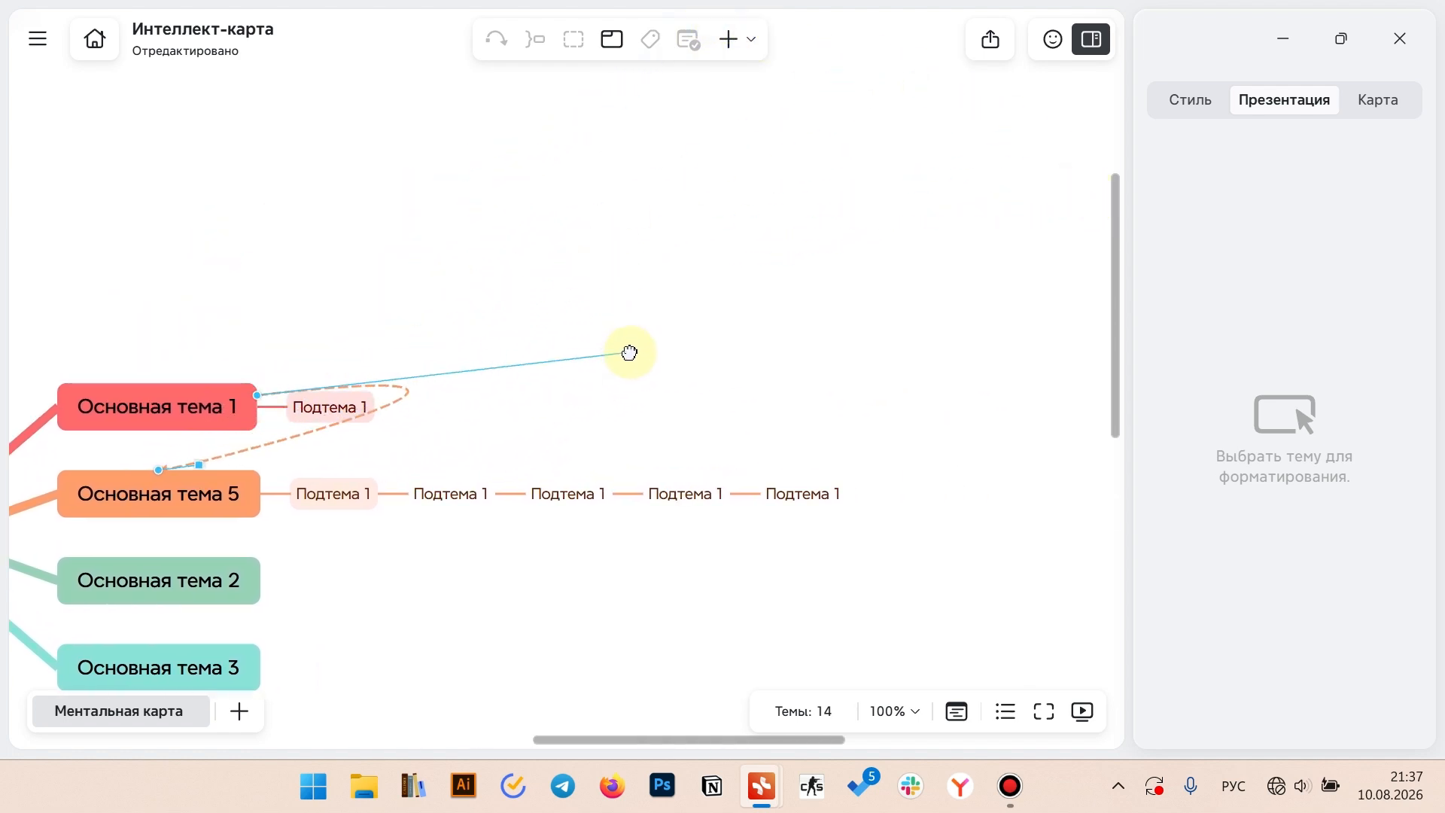
pyautogui.hscroll(-3, 783, 96)
pyautogui.scroll(-2, 783, 95)
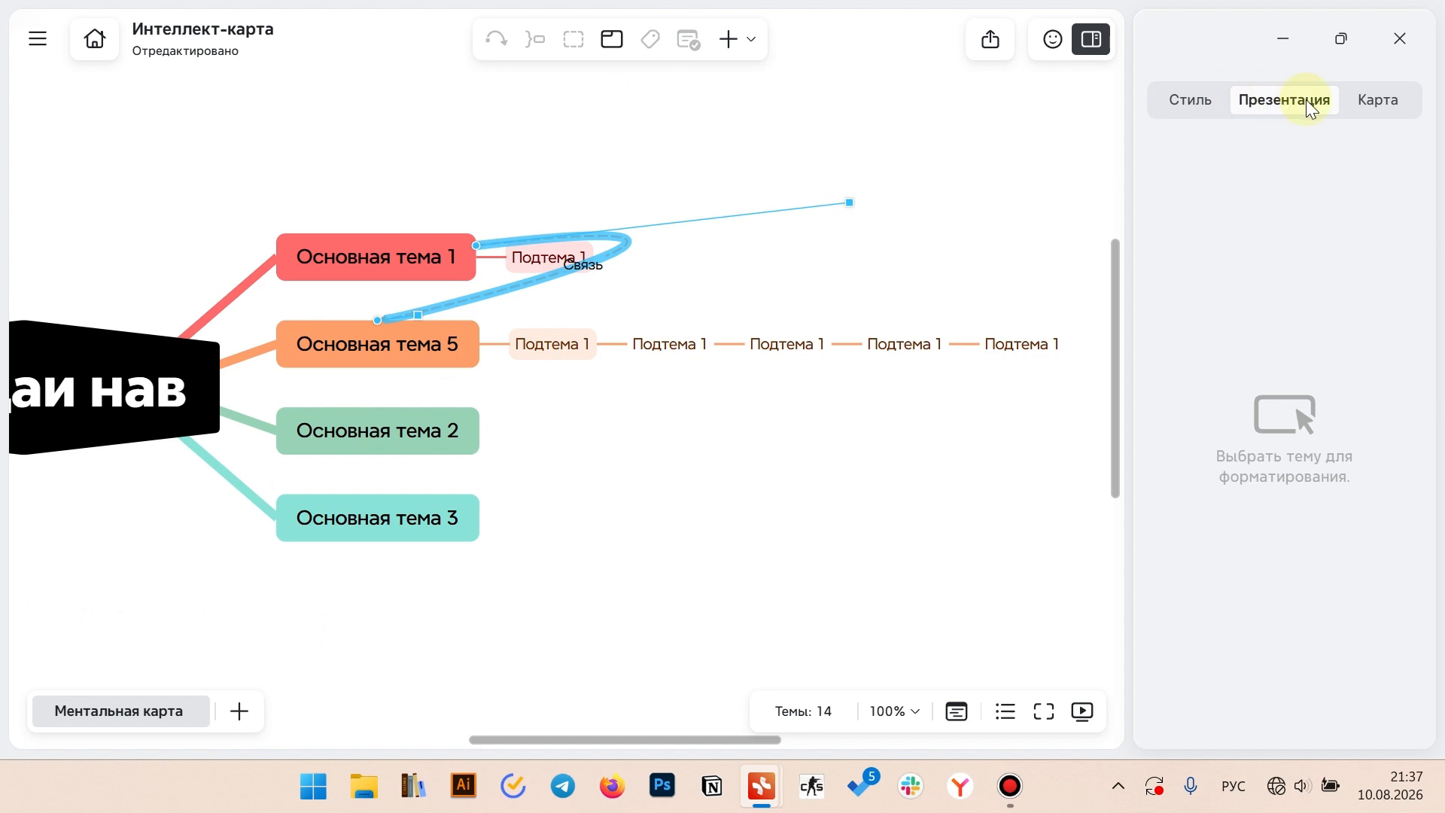
pyautogui.click(1365, 102)
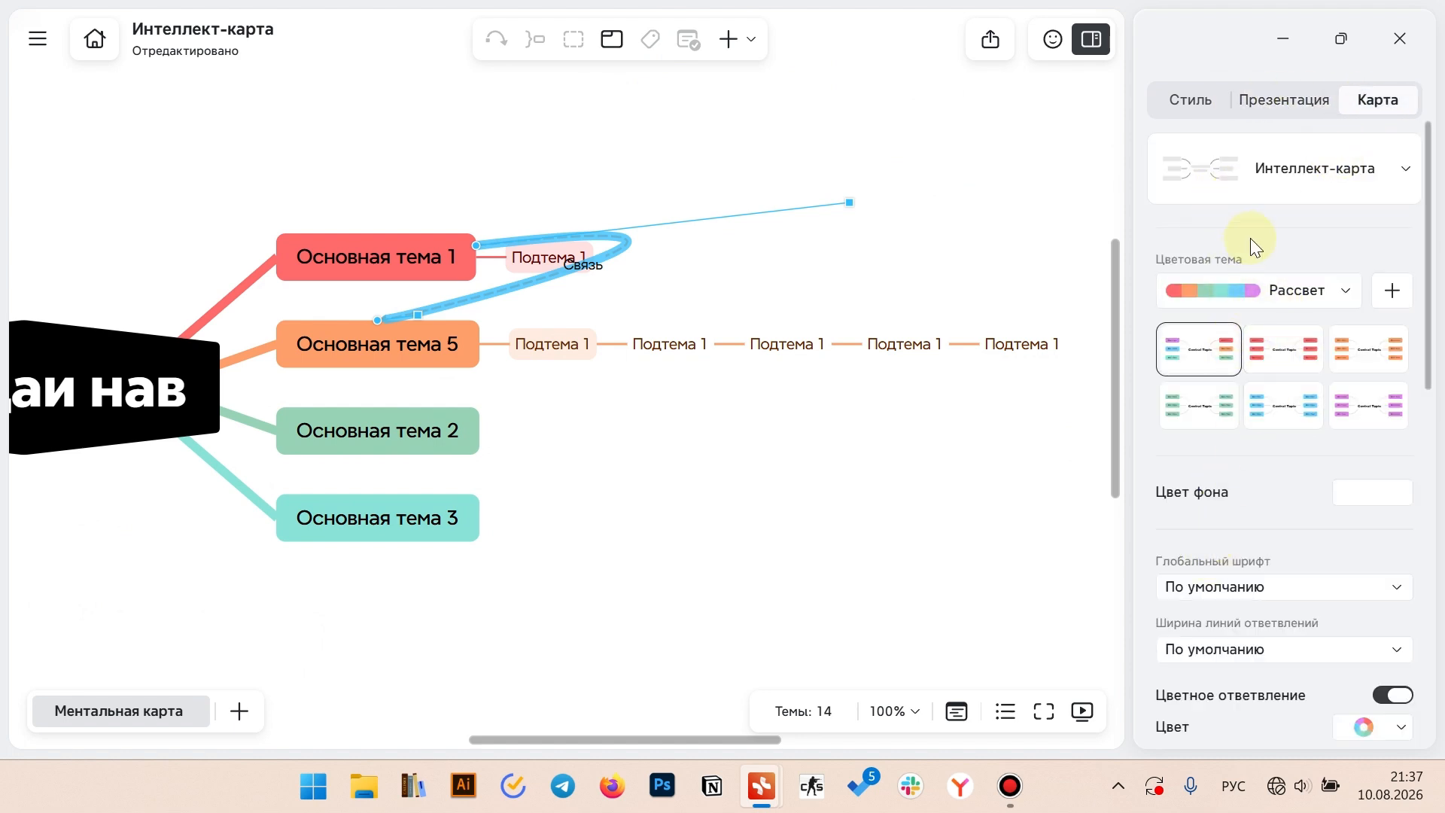
pyautogui.click(1188, 98)
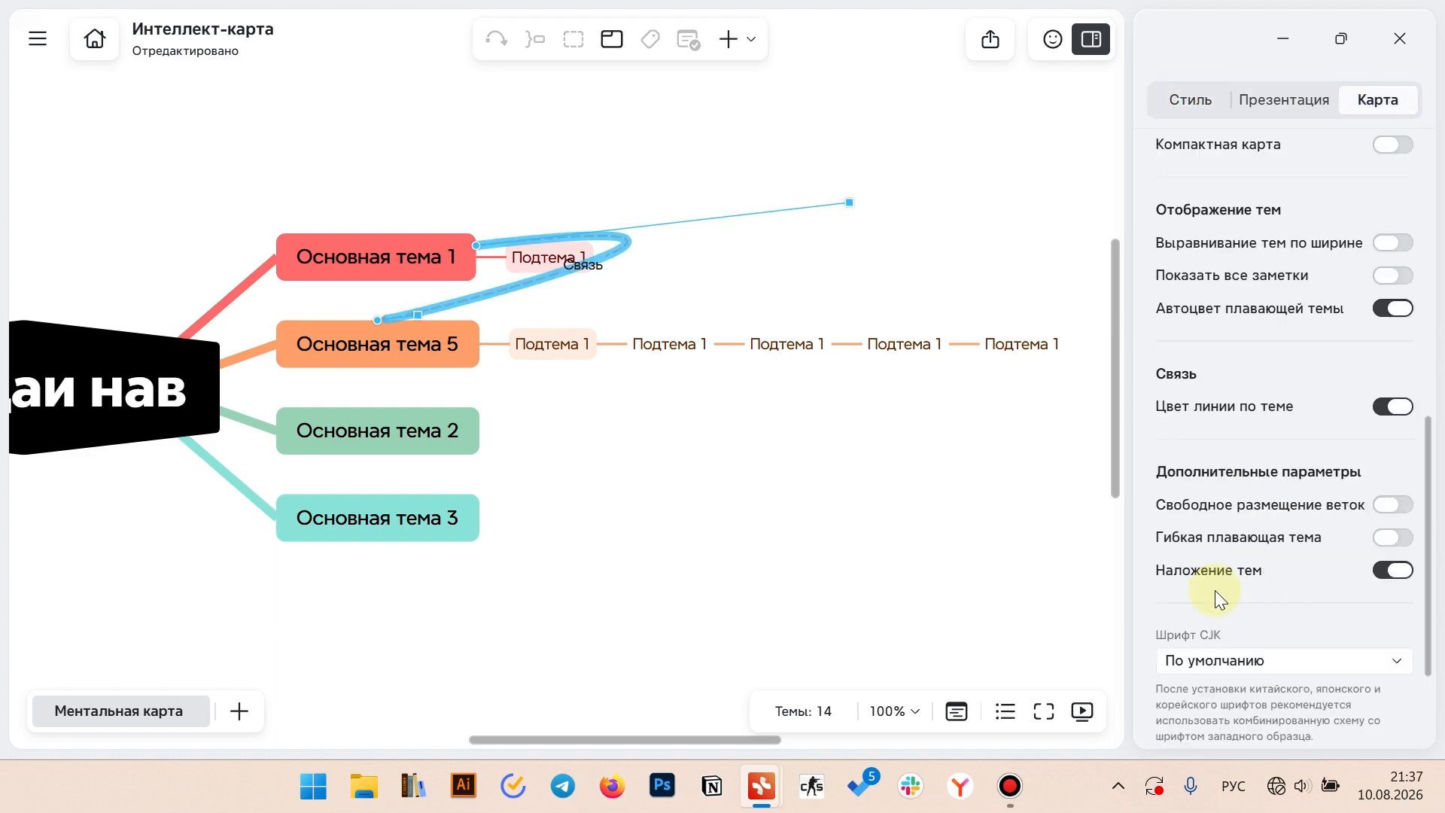
pyautogui.scroll(-1, 1196, 580)
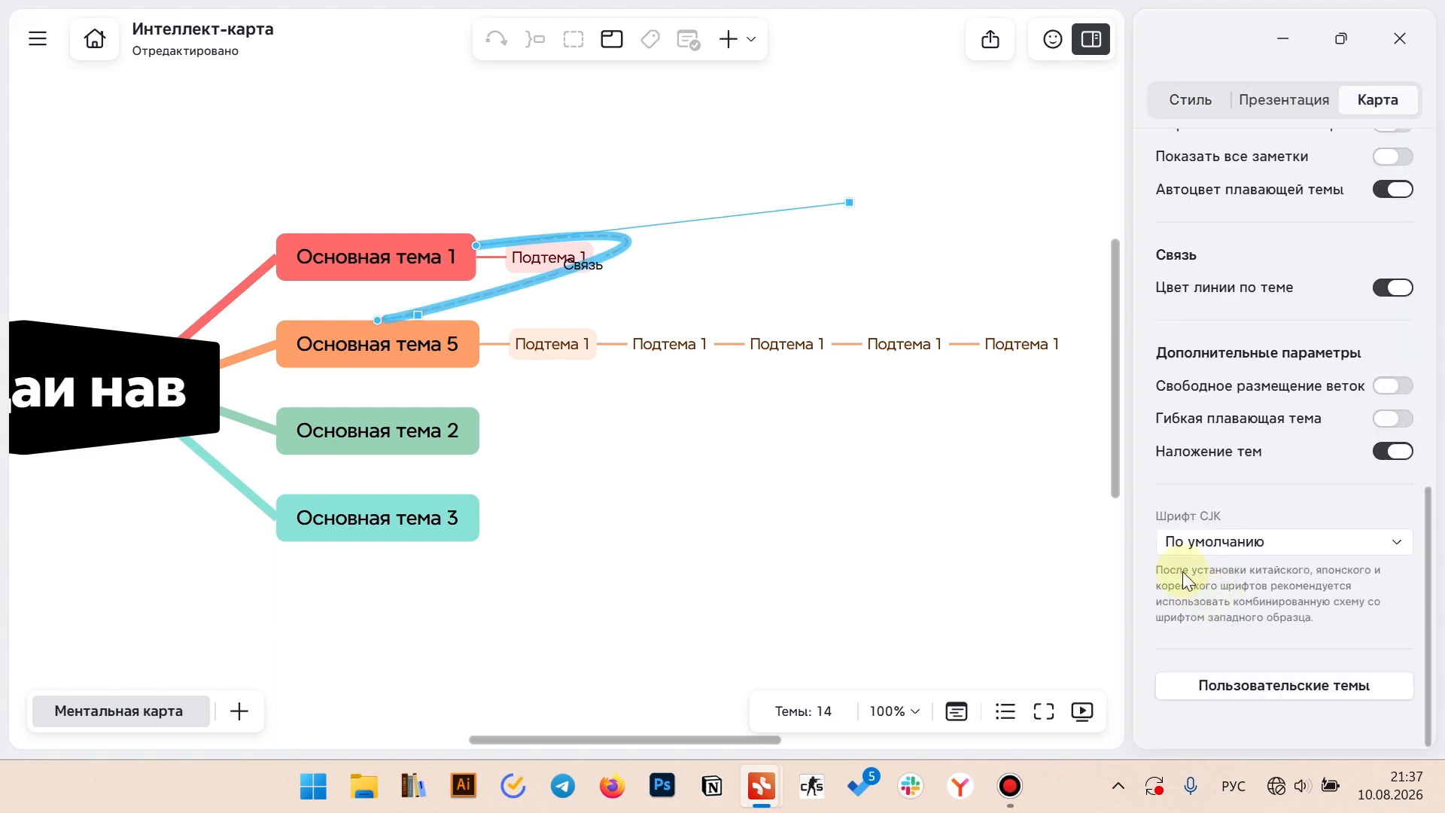
pyautogui.scroll(2, 1268, 261)
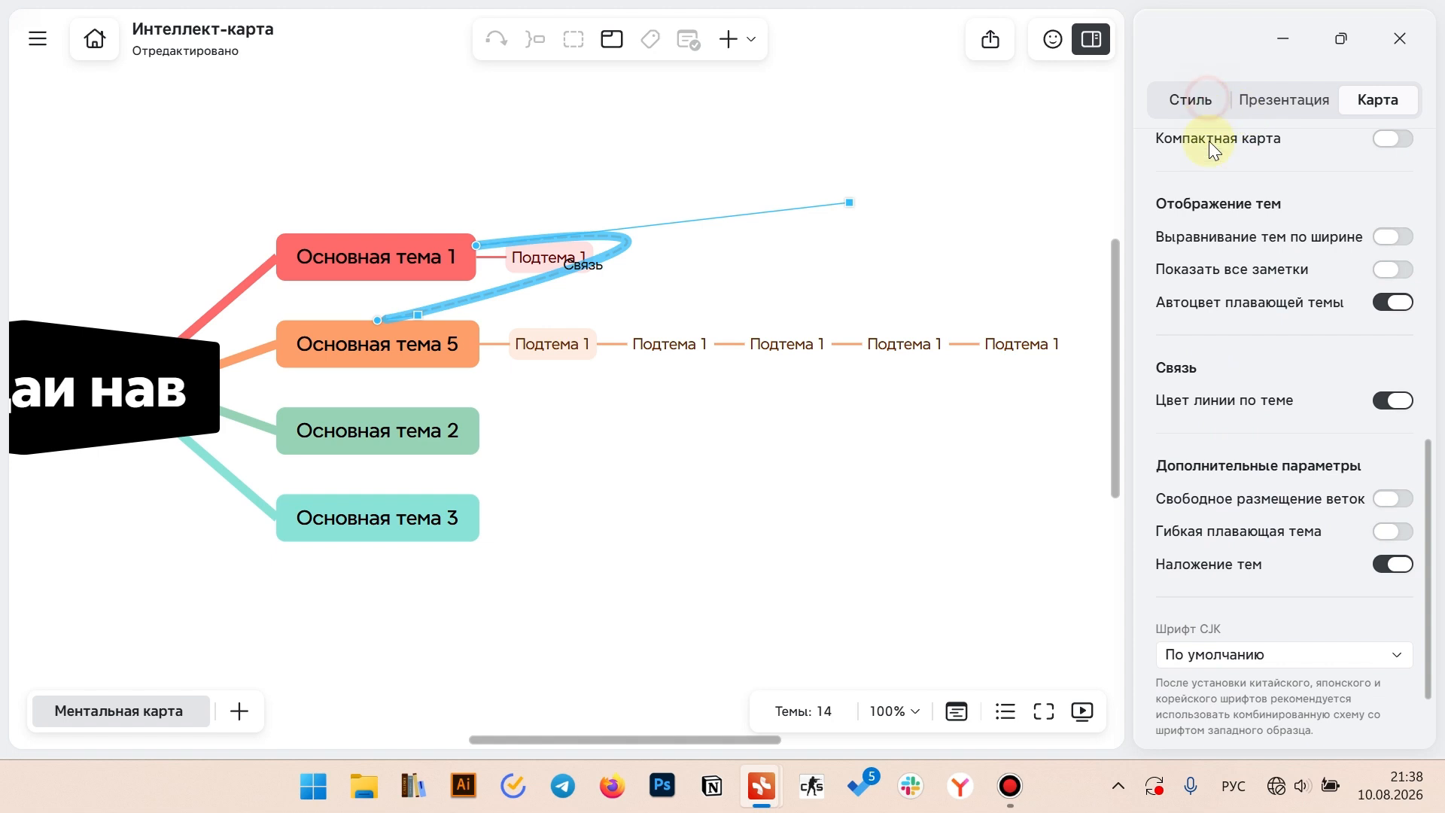
pyautogui.click(1204, 99)
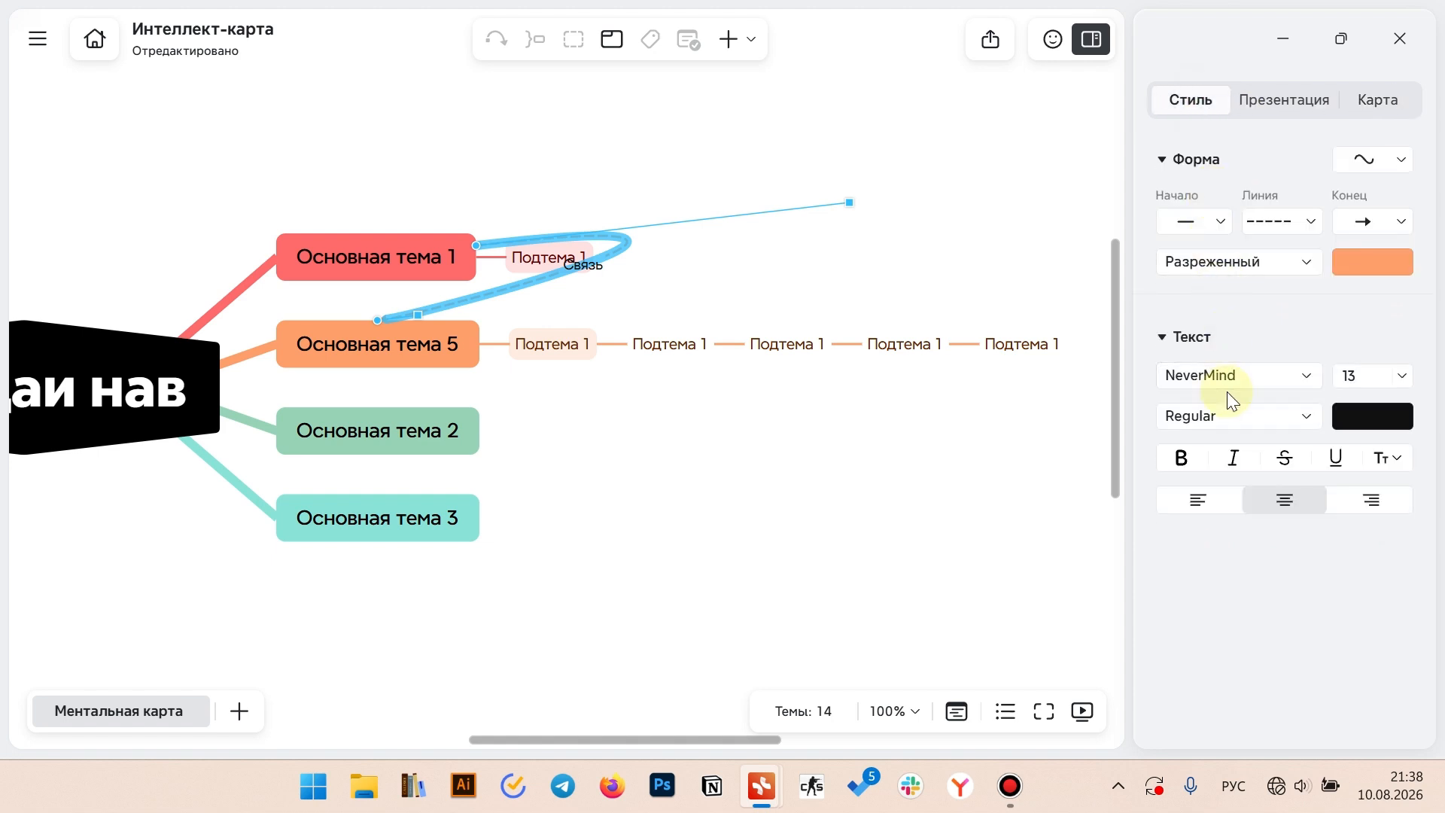
# Set the branch shape of the central topic "Лоиҳаи нав" to the rounded elbow style
pyautogui.click(155, 385)
pyautogui.scroll(-4, 1280, 395)
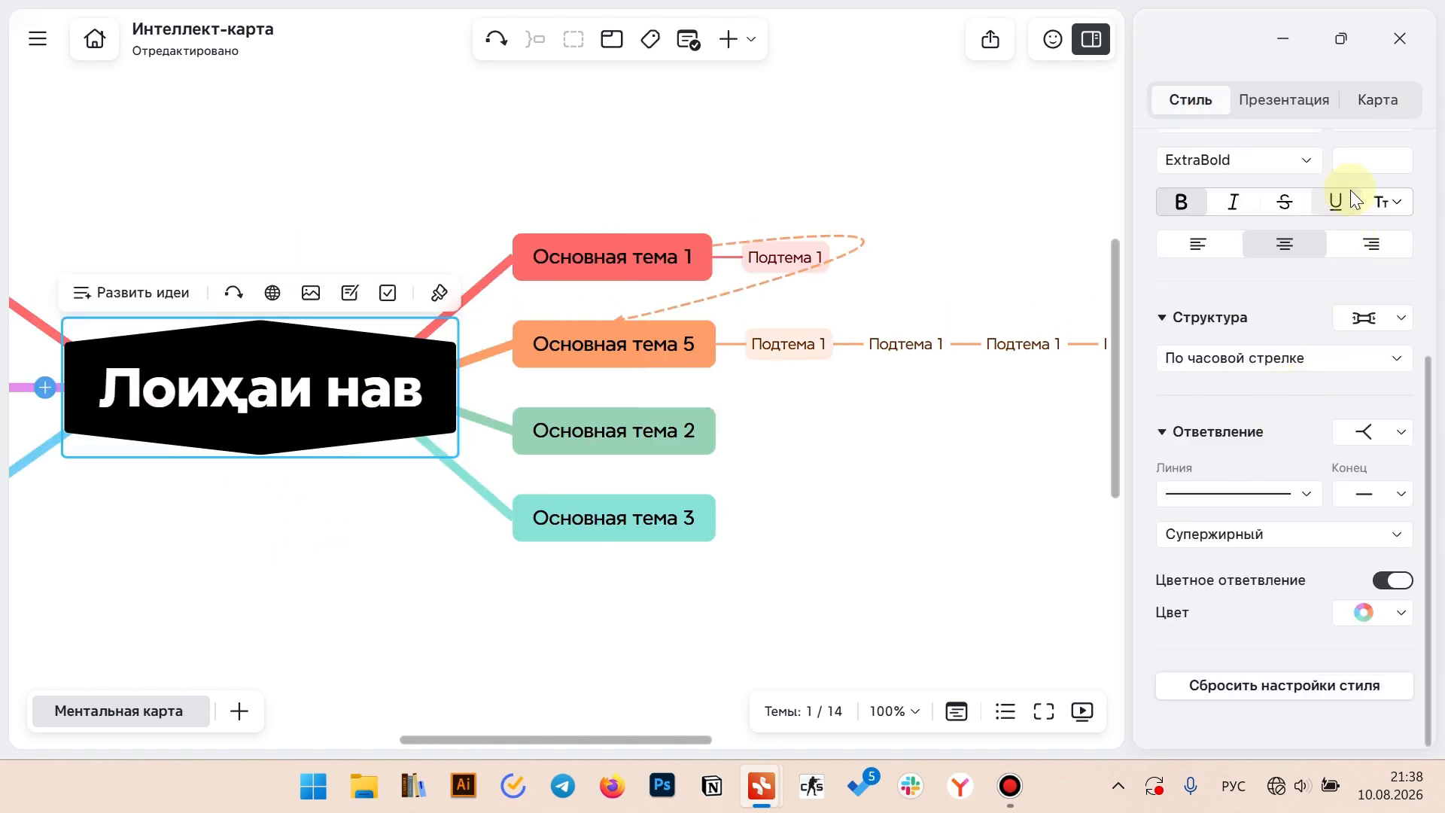
pyautogui.scroll(-8, 1228, 436)
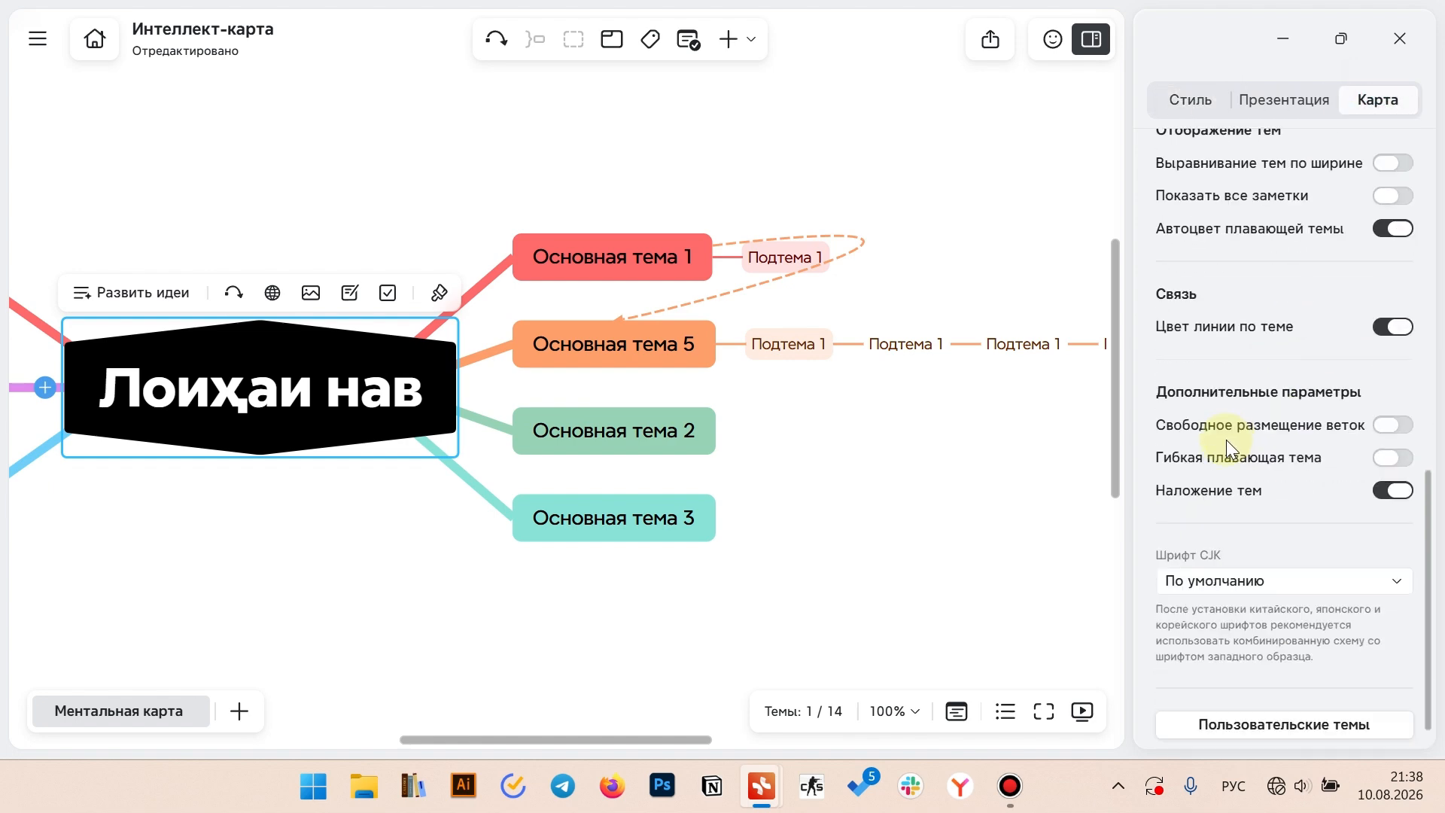
pyautogui.click(1189, 100)
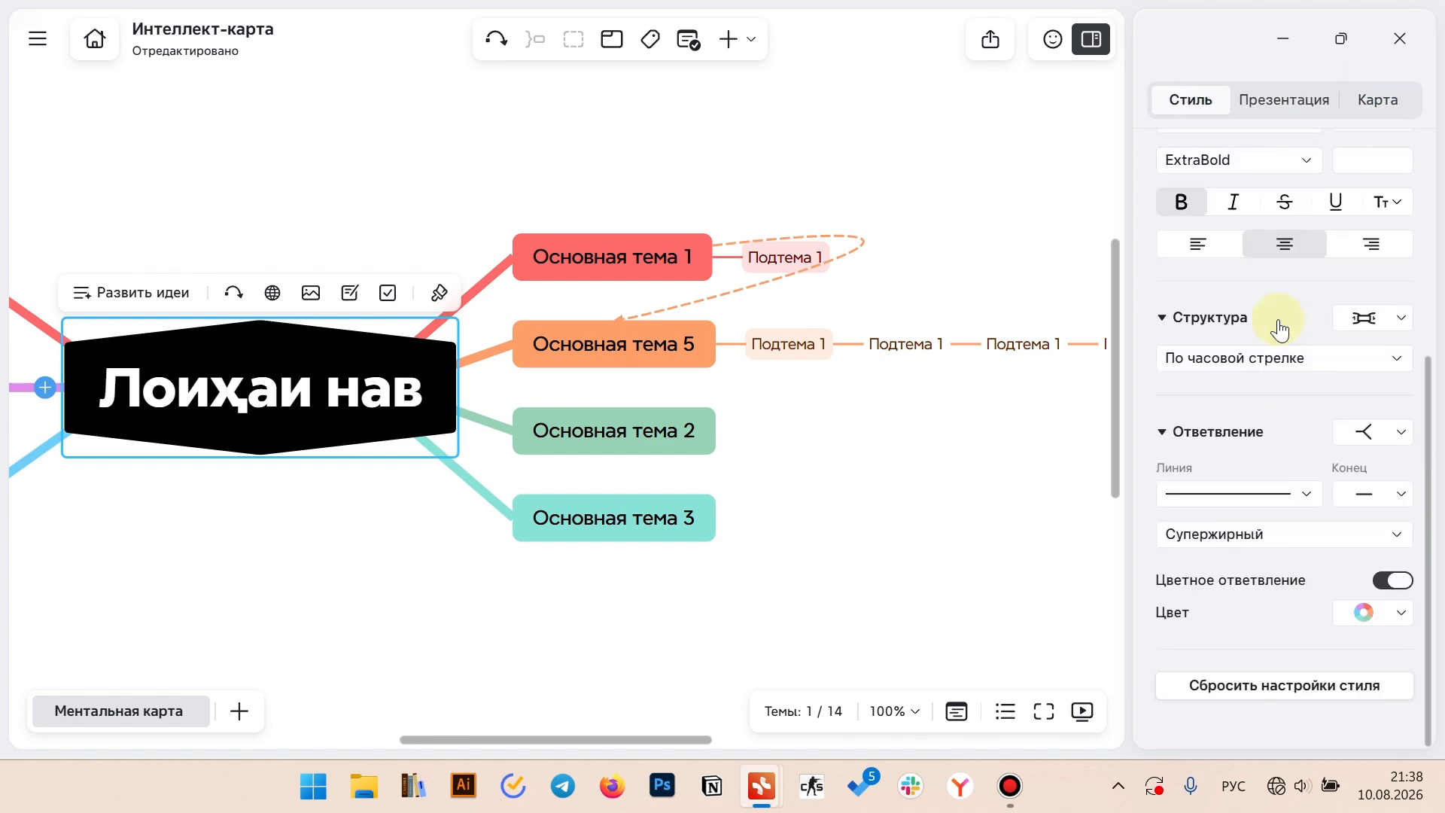
pyautogui.scroll(3, 1277, 322)
pyautogui.click(1366, 656)
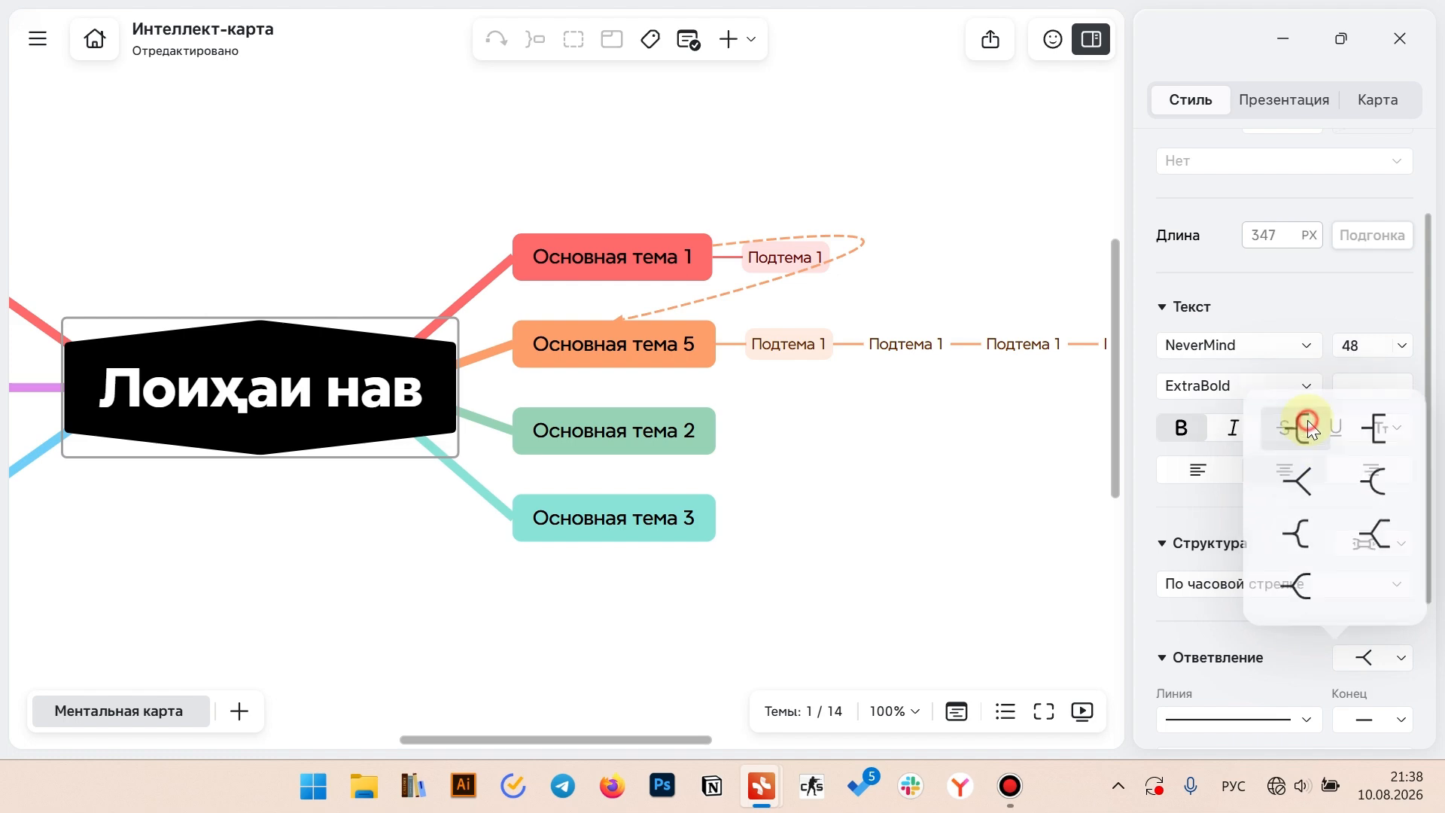
pyautogui.click(1299, 422)
# Enable "Свободное размещение веток" and "Гибкая плавающая тема" for the map, and move "Основная тема 5" and "Основная тема 7" far from the central topic
pyautogui.click(1388, 96)
pyautogui.scroll(-8, 1294, 481)
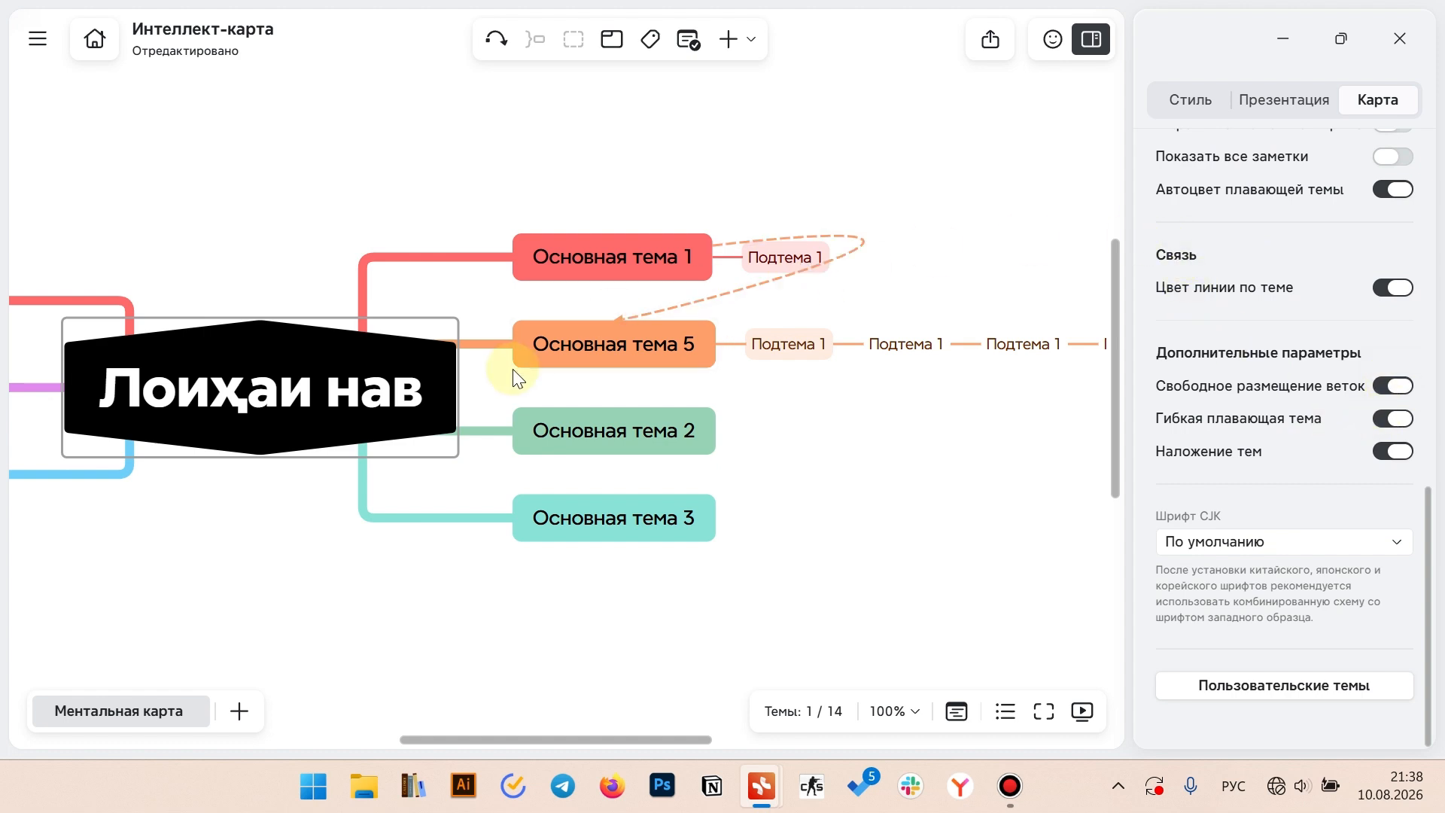
pyautogui.moveTo(674, 331); pyautogui.dragTo(845, 348)
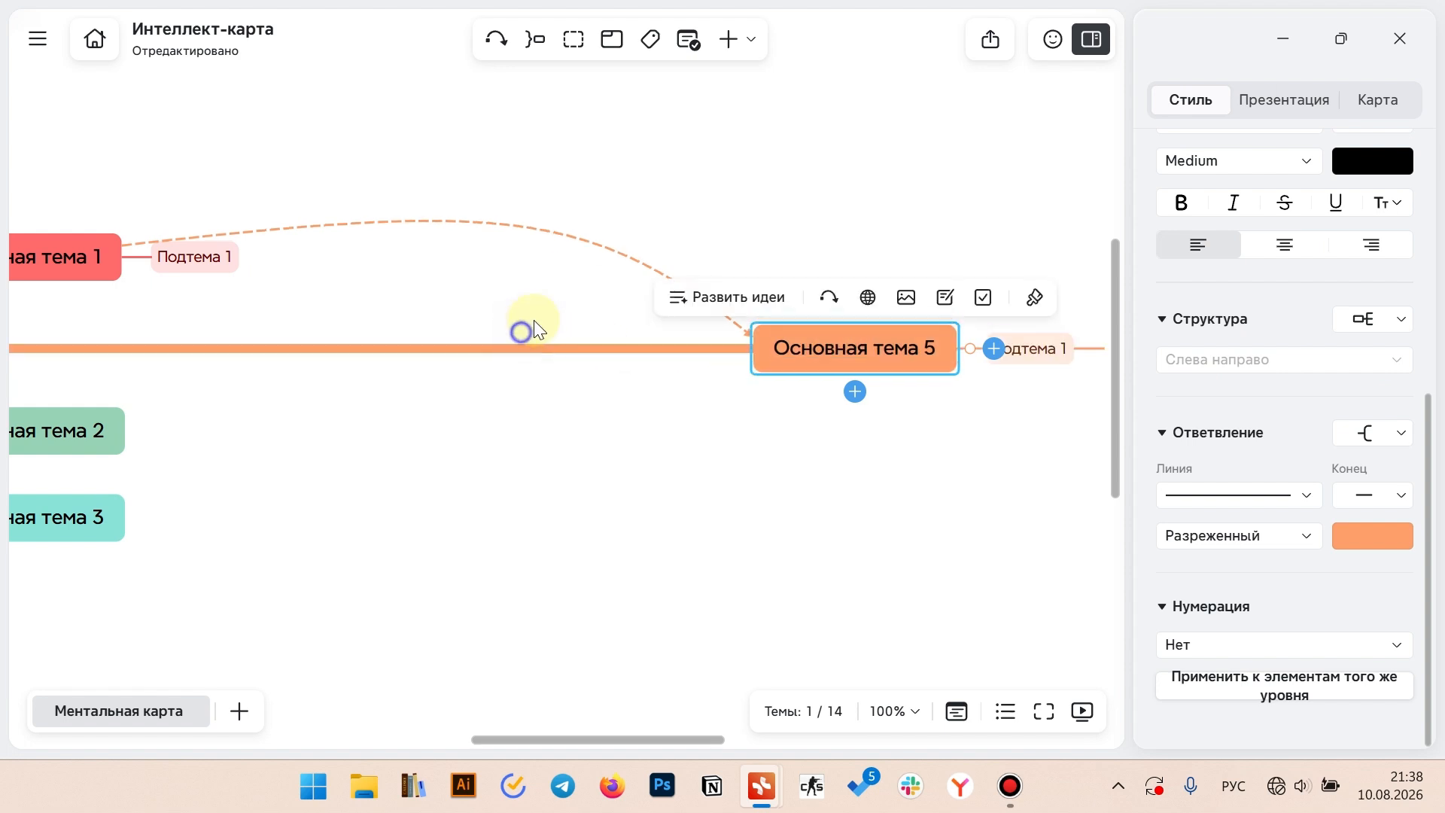
pyautogui.keyDown('ctrl'); pyautogui.scroll(-5, 866, 372); pyautogui.keyUp('ctrl')
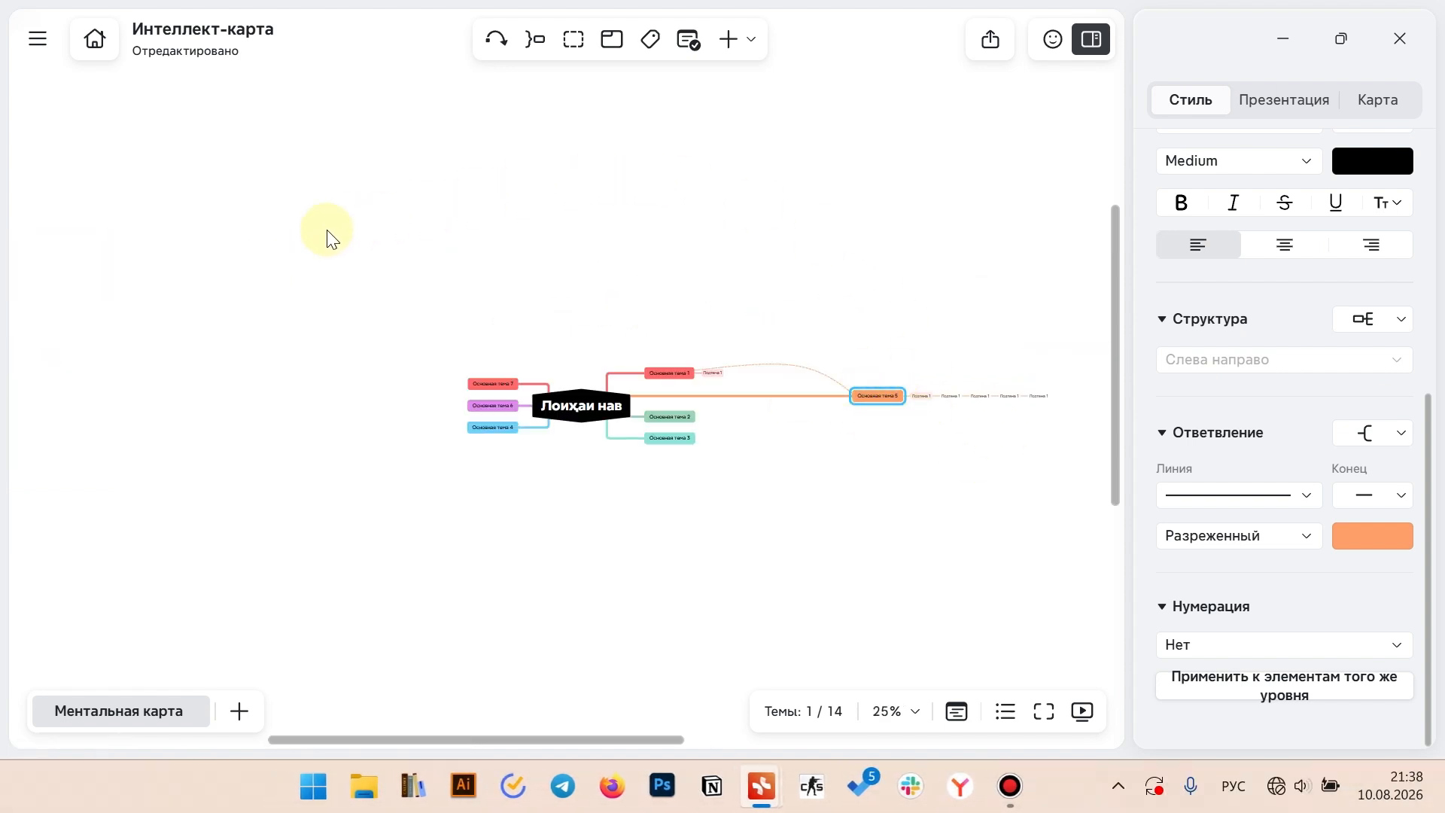
pyautogui.moveTo(471, 381); pyautogui.dragTo(267, 238)
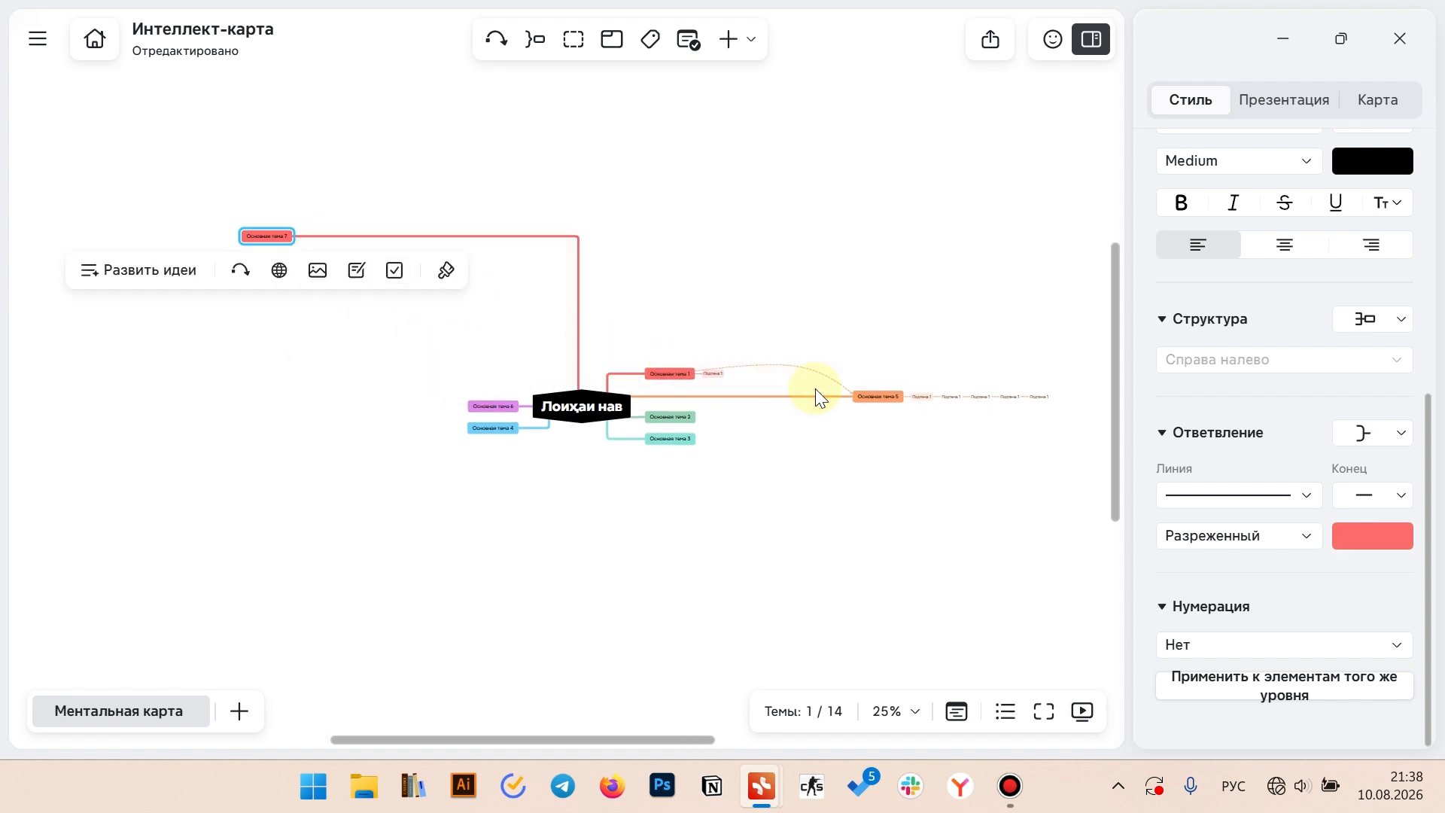
# Link "Основная тема 5" to "Основная тема 7" with a relationship and bend its curve into an arch above the central topic
pyautogui.click(861, 396)
pyautogui.click(496, 38)
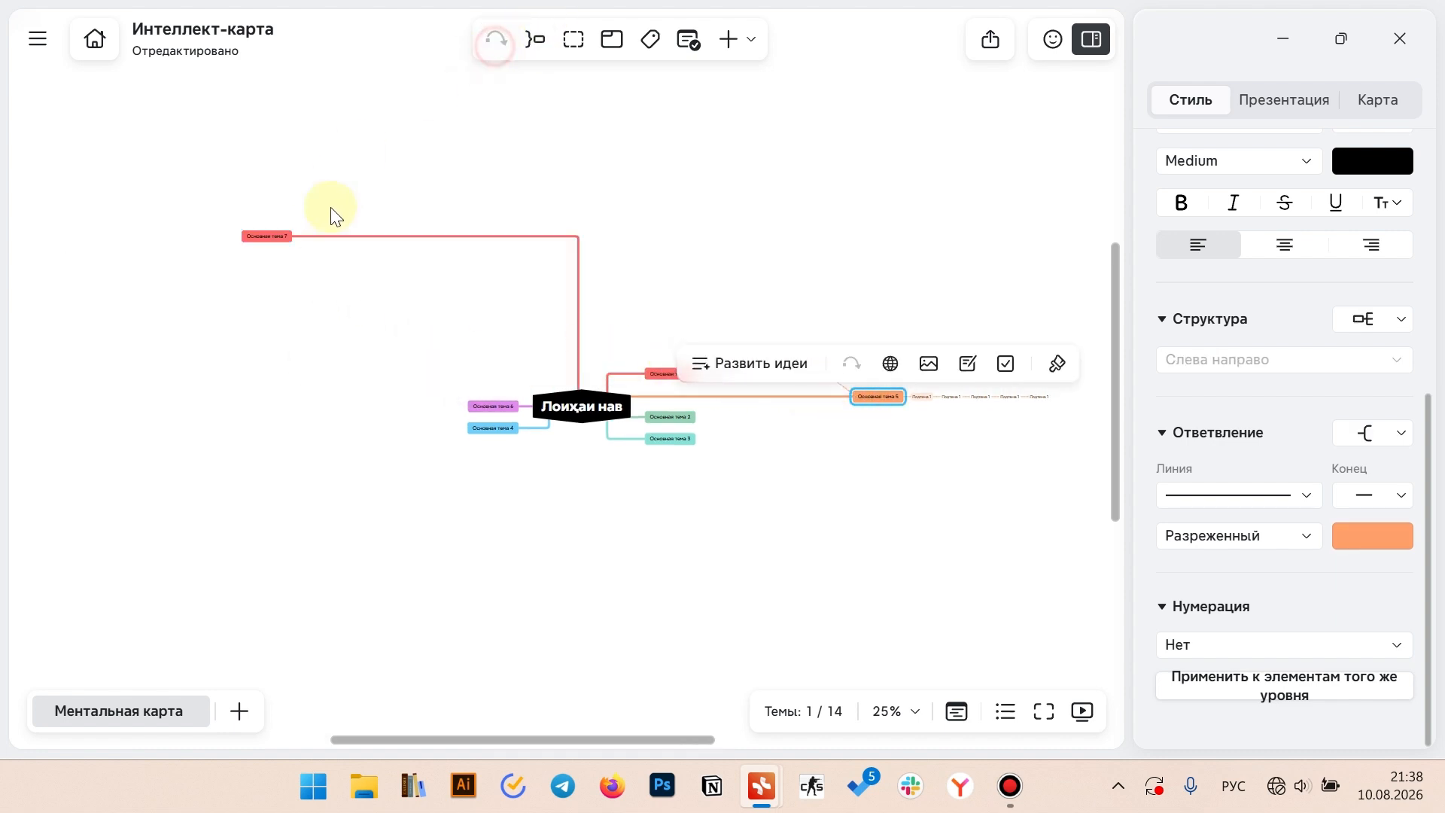
pyautogui.click(272, 236)
pyautogui.click(384, 305)
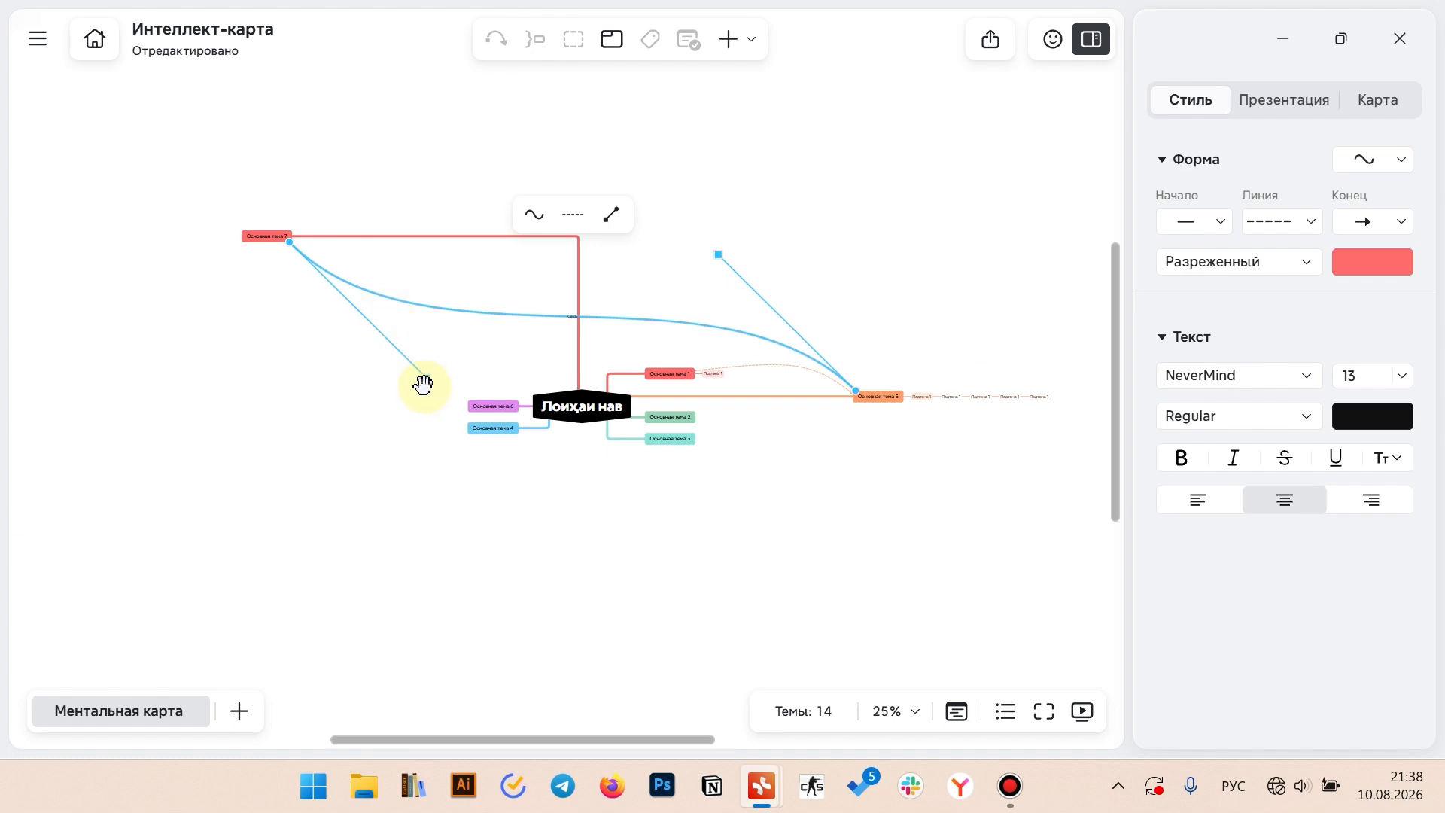
pyautogui.moveTo(420, 380); pyautogui.dragTo(445, 98)
pyautogui.click(548, 355)
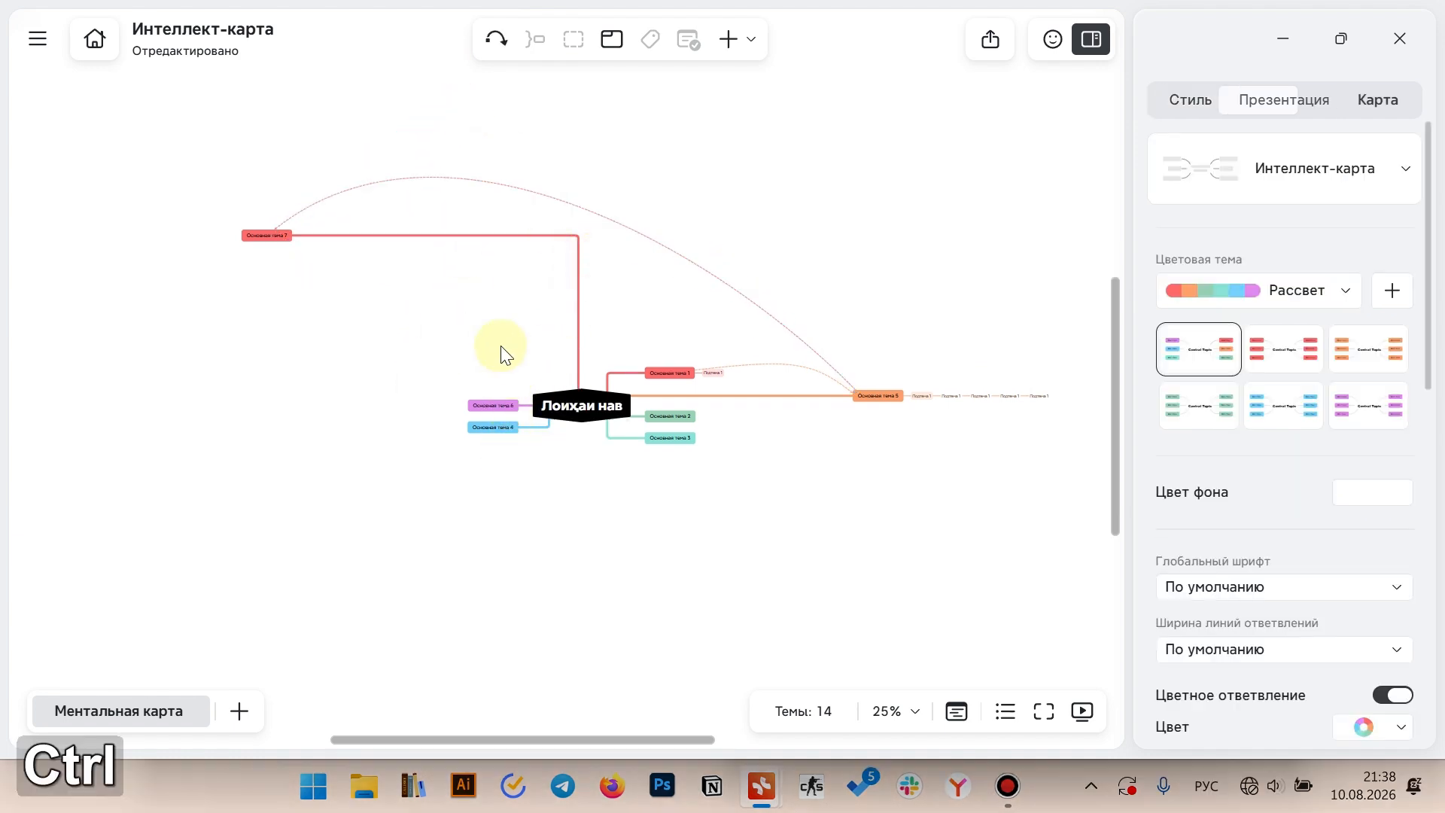
pyautogui.scroll(3, 500, 346)
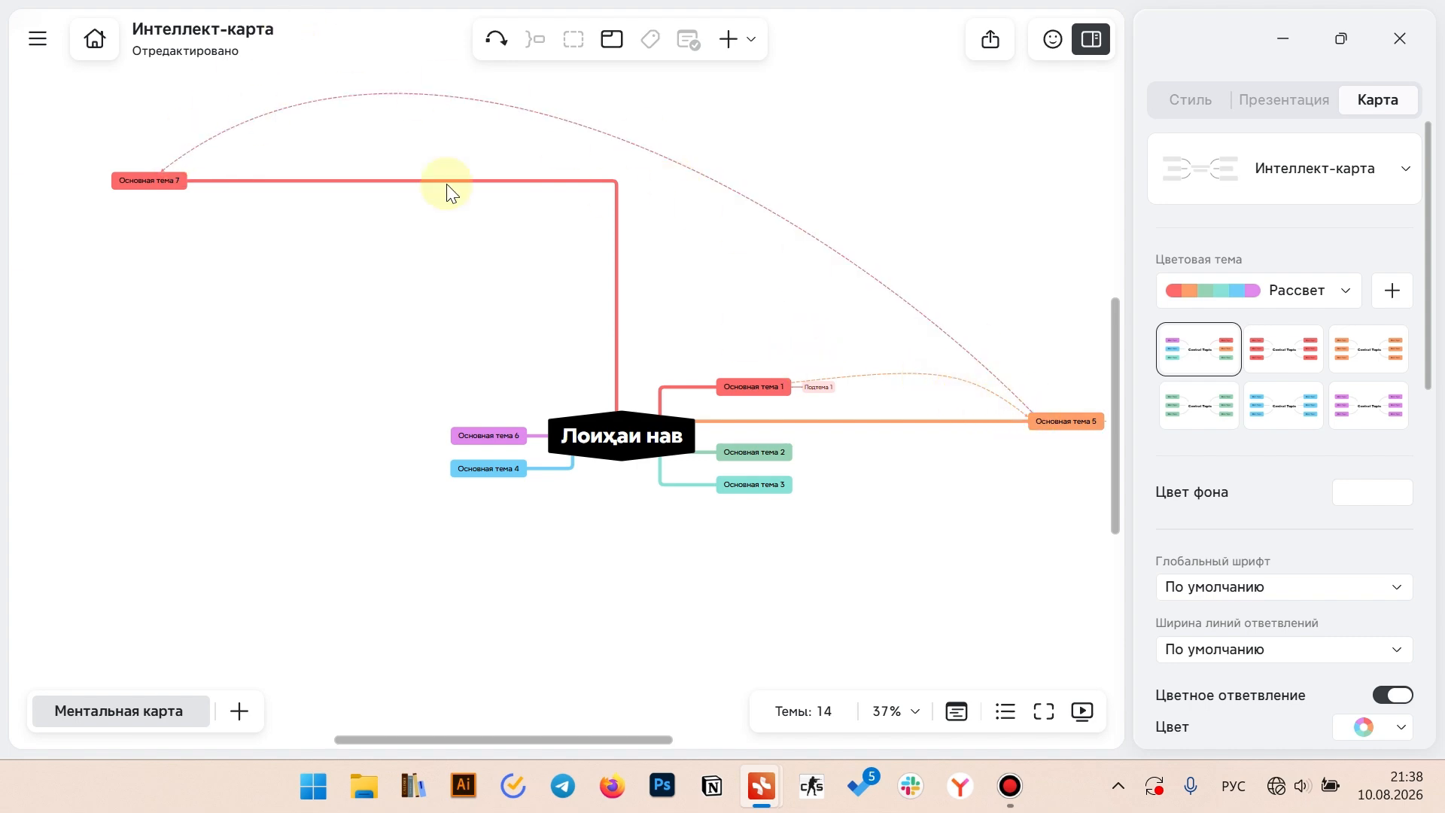
# Consult the Boundary entry in "Мини Курс - Xmind", and enclose "Основная тема 2" and "Основная тема 3" in a boundary in "Интеллект-карта"
pyautogui.hotkey('alt', 'Tab')
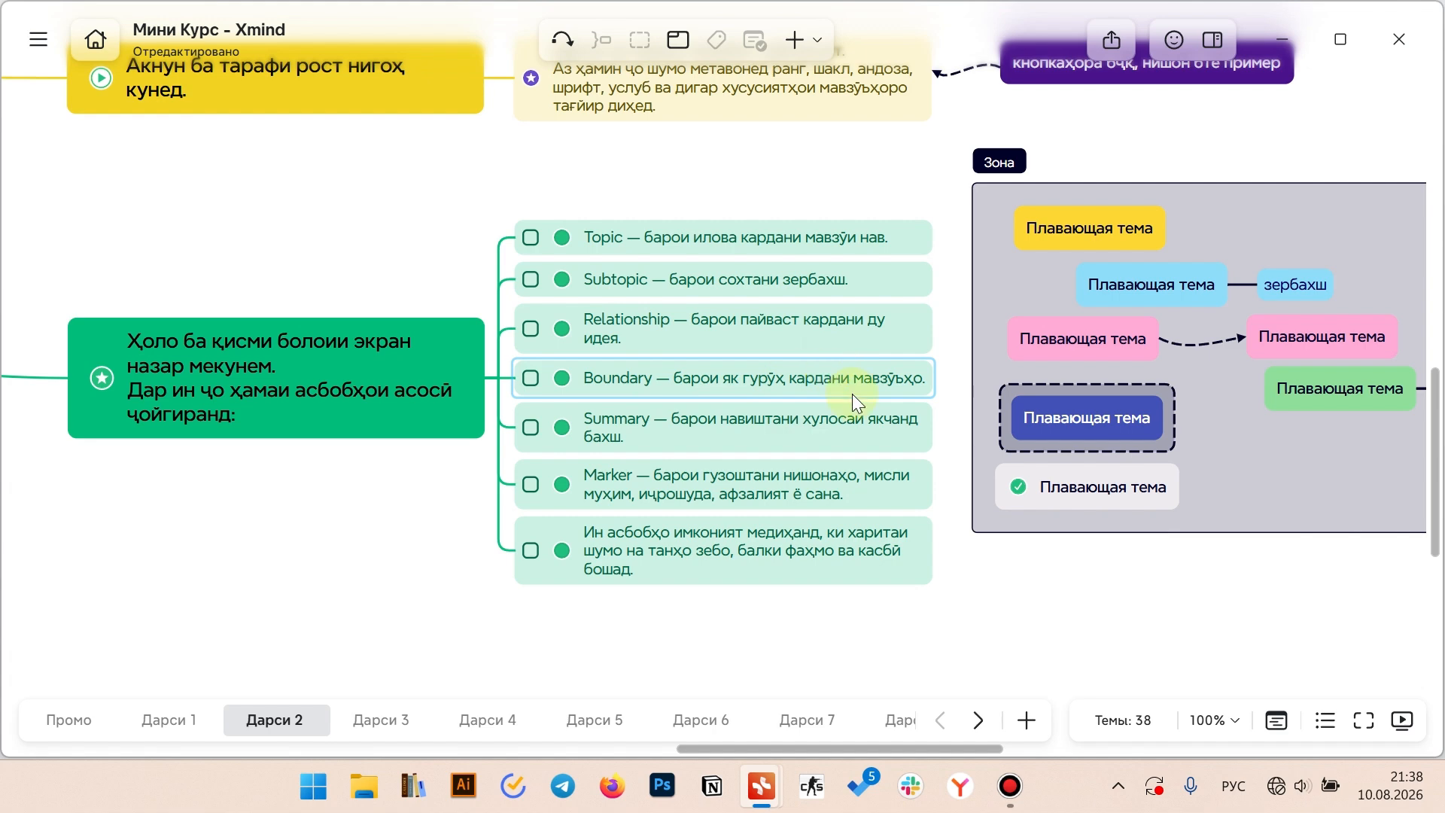
pyautogui.hotkey('alt', 'Tab')
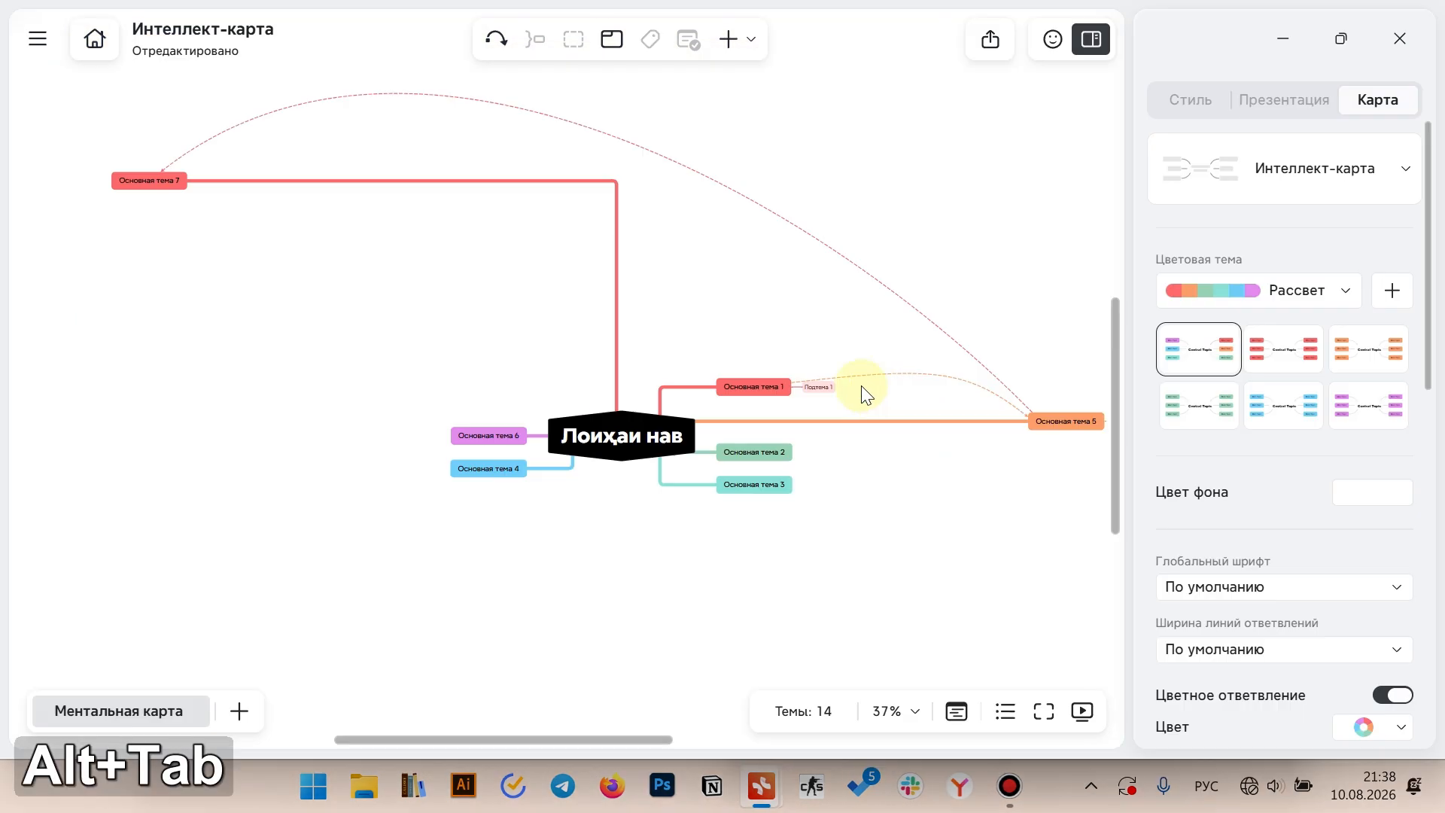
pyautogui.keyDown('ctrl'); pyautogui.scroll(3, 760, 451); pyautogui.keyUp('ctrl')
pyautogui.moveTo(699, 426); pyautogui.dragTo(833, 568)
pyautogui.click(574, 39)
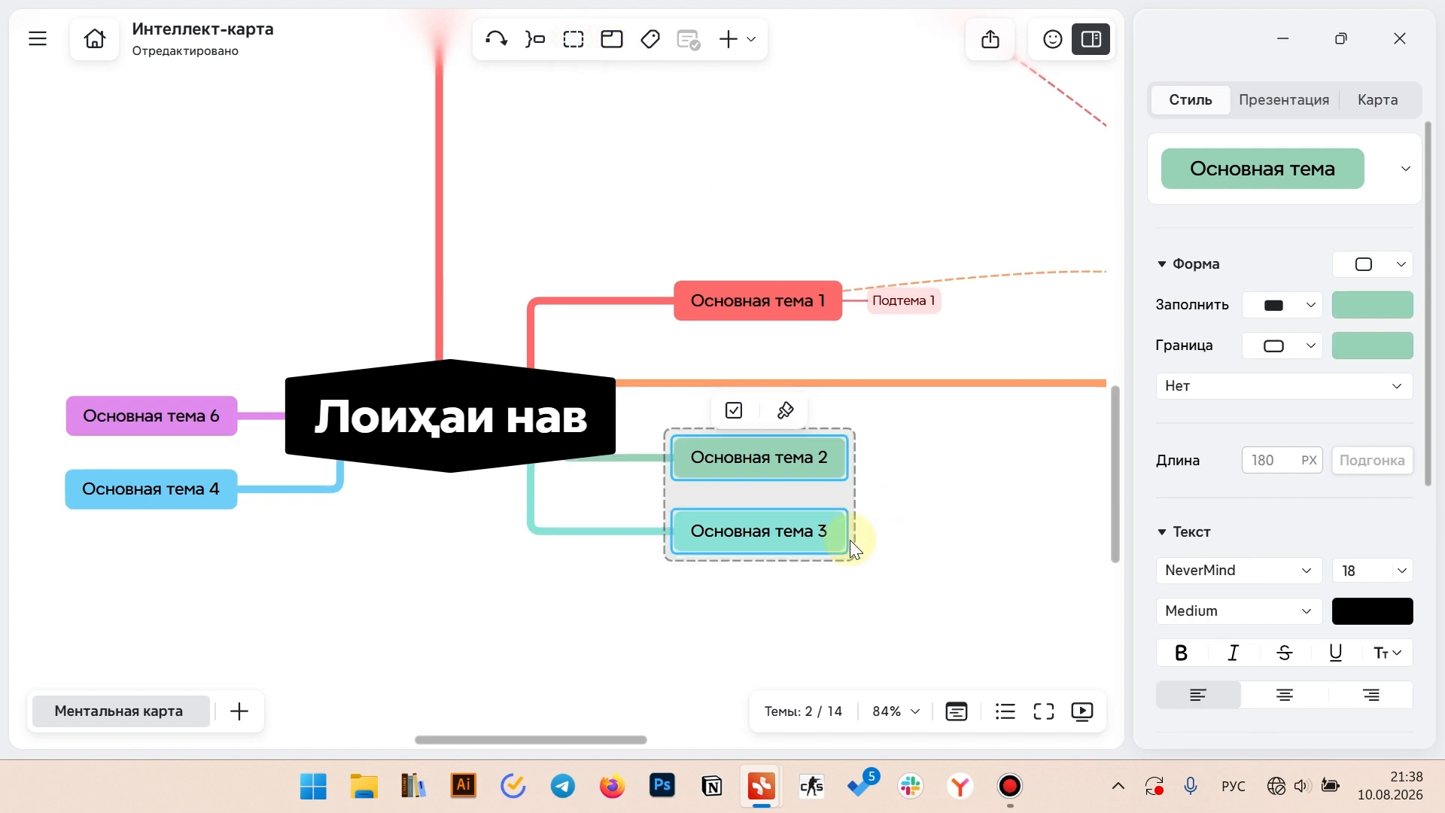
pyautogui.click(783, 543)
pyautogui.keyDown('ctrl'); pyautogui.scroll(4, 979, 587); pyautogui.keyUp('ctrl')
pyautogui.click(947, 561)
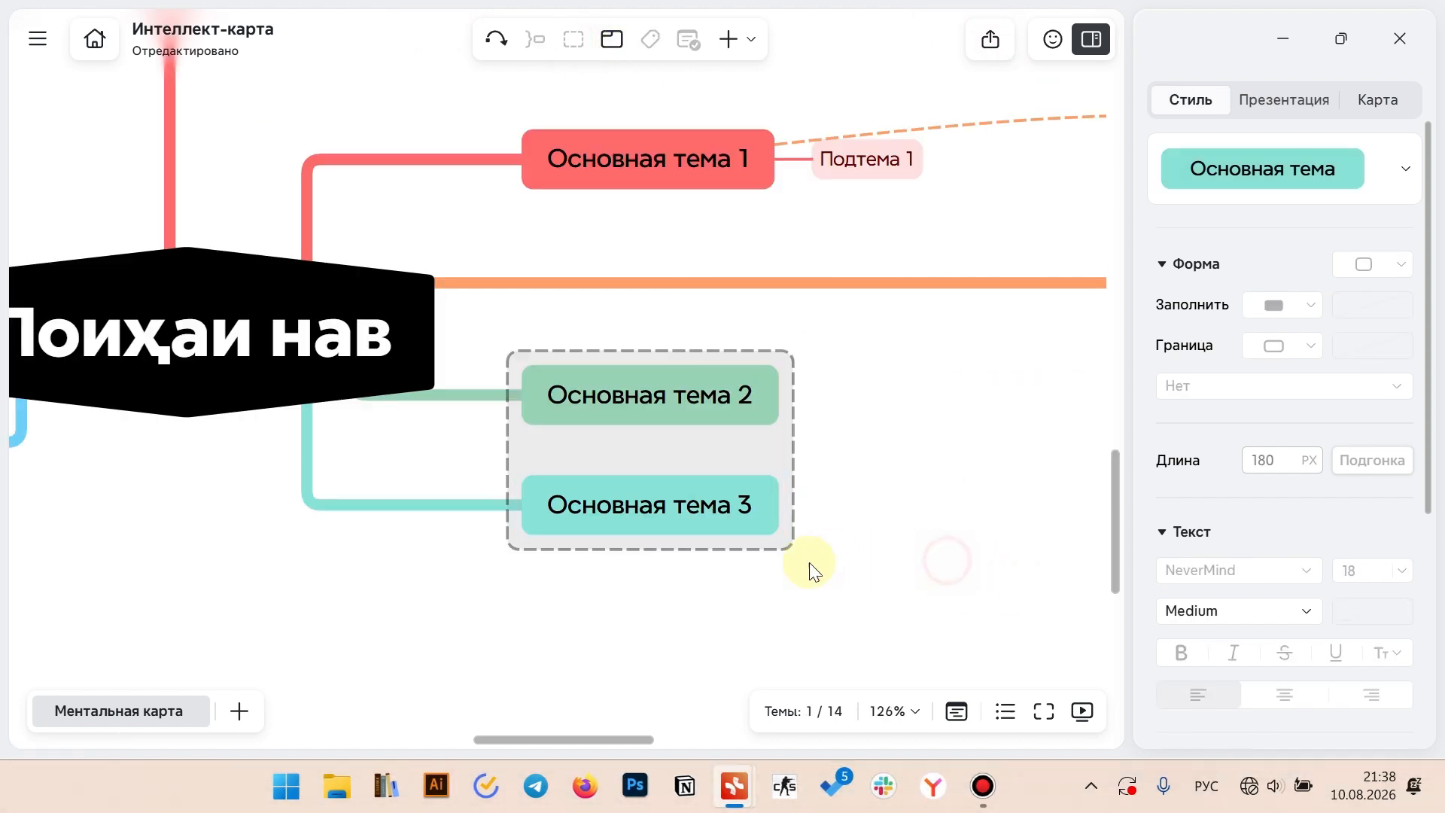
pyautogui.click(542, 345)
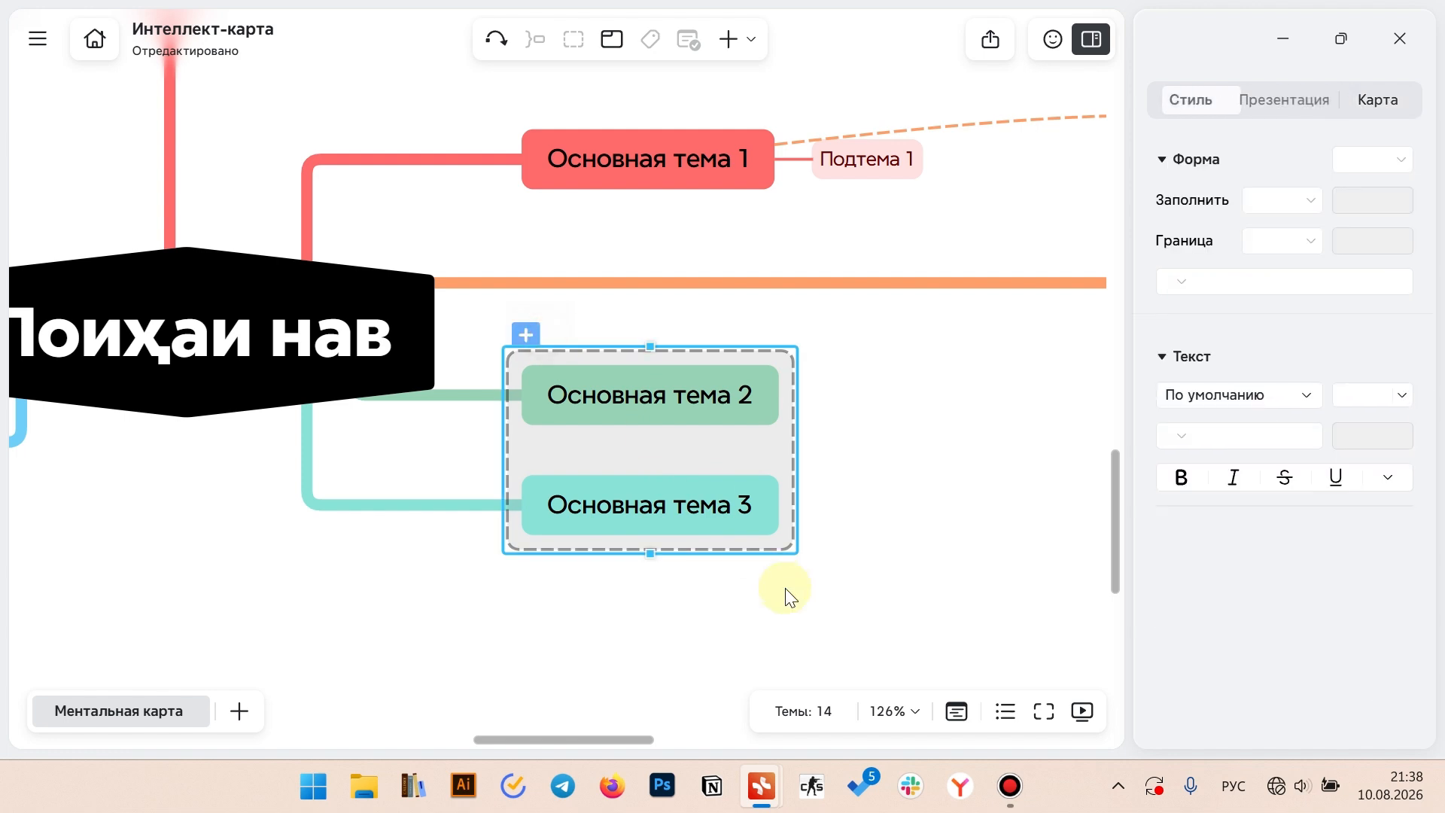
# Move "Основная тема 2" and "Основная тема 3" together with their boundary down and away from the central topic
pyautogui.keyDown('ctrl'); pyautogui.scroll(-6, 753, 579); pyautogui.keyUp('ctrl')
pyautogui.moveTo(807, 444); pyautogui.dragTo(694, 566)
pyautogui.moveTo(665, 486); pyautogui.dragTo(987, 555)
pyautogui.click(835, 482)
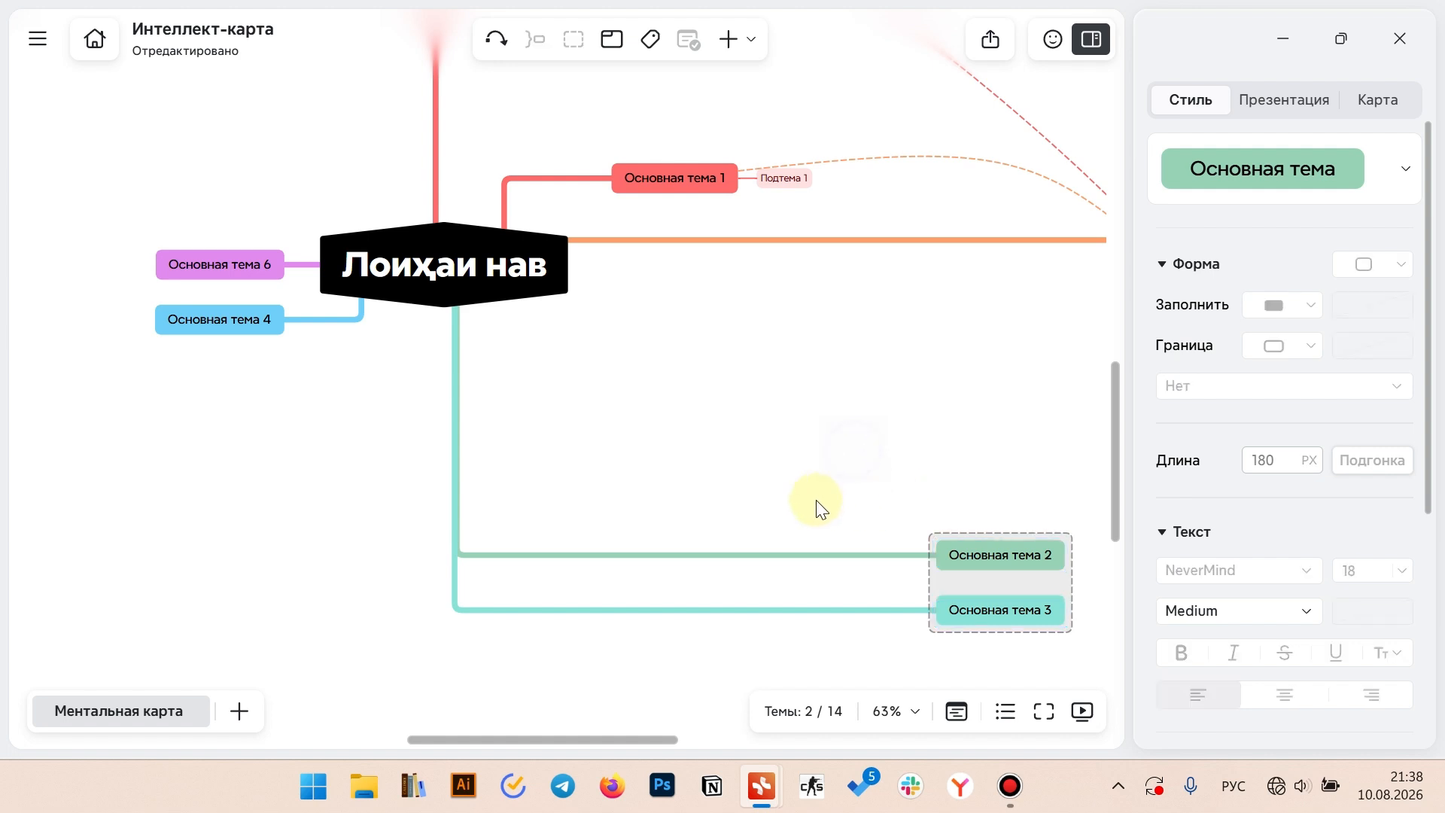
# Title the boundary around "Основная тема 2" and "Основная тема 3" "идеяхо"
pyautogui.click(968, 533)
pyautogui.keyDown('ctrl'); pyautogui.scroll(5, 1024, 552); pyautogui.keyUp('ctrl')
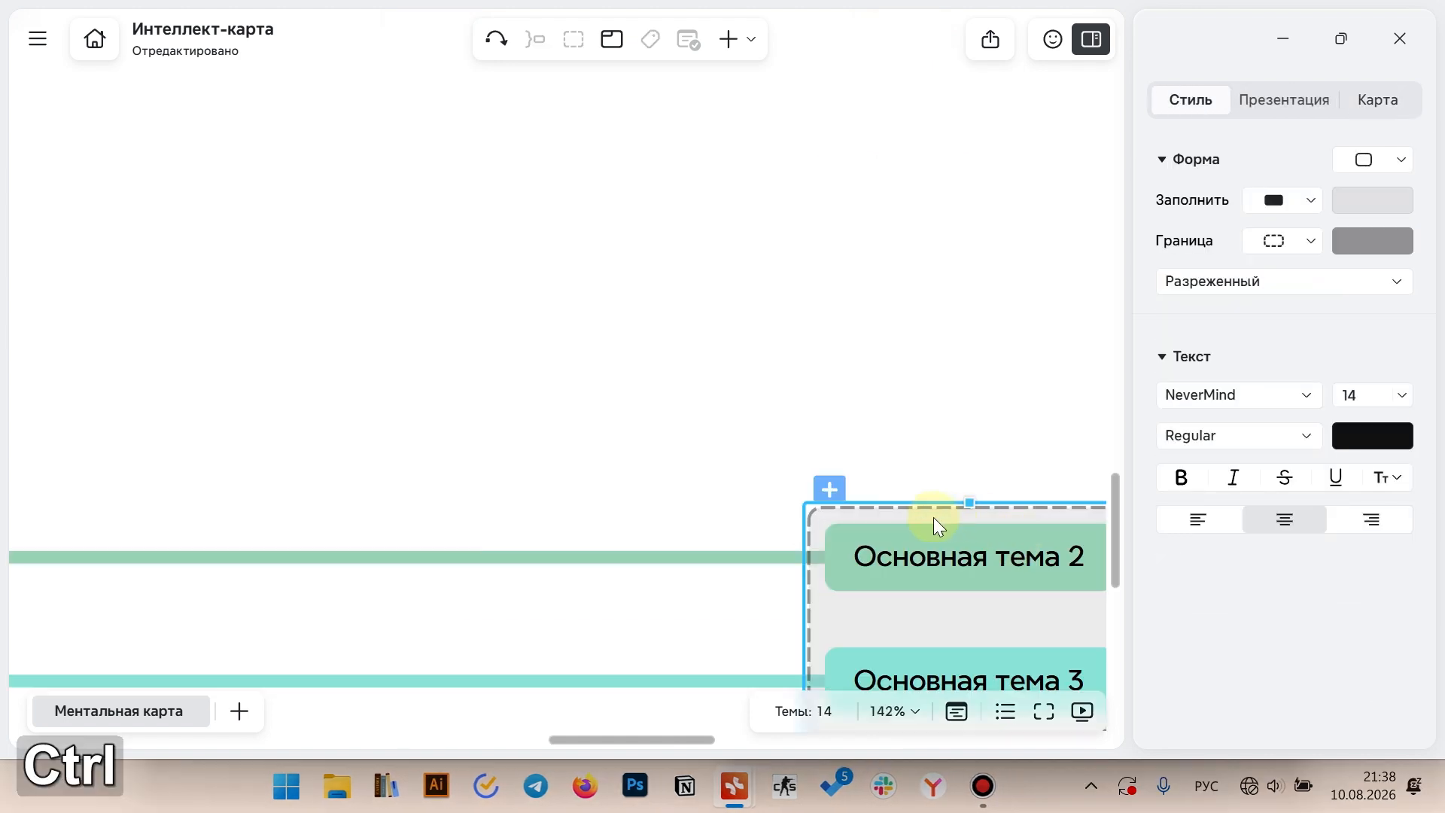
pyautogui.click(826, 493)
pyautogui.write('и')
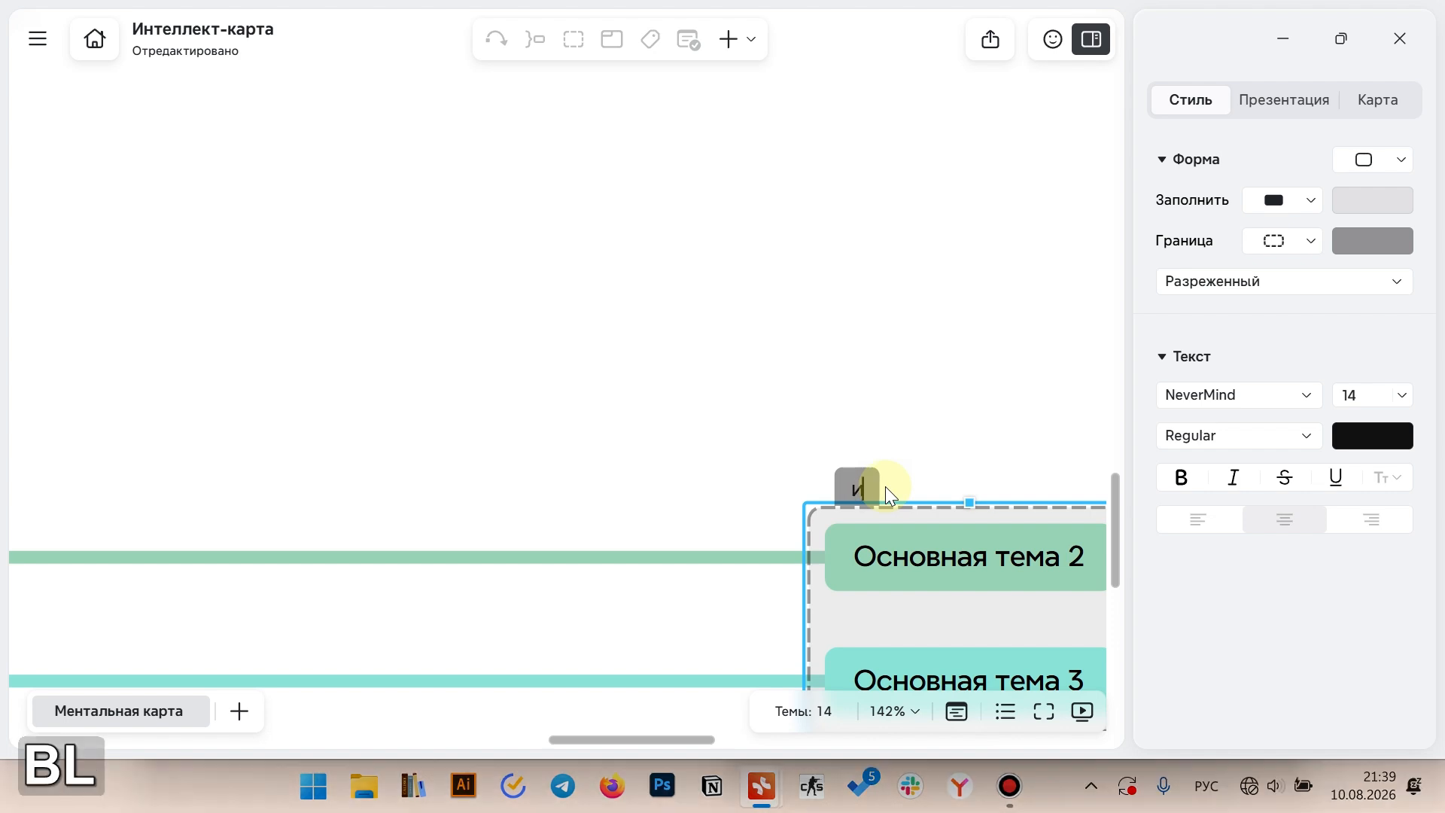
pyautogui.write('дечяо')
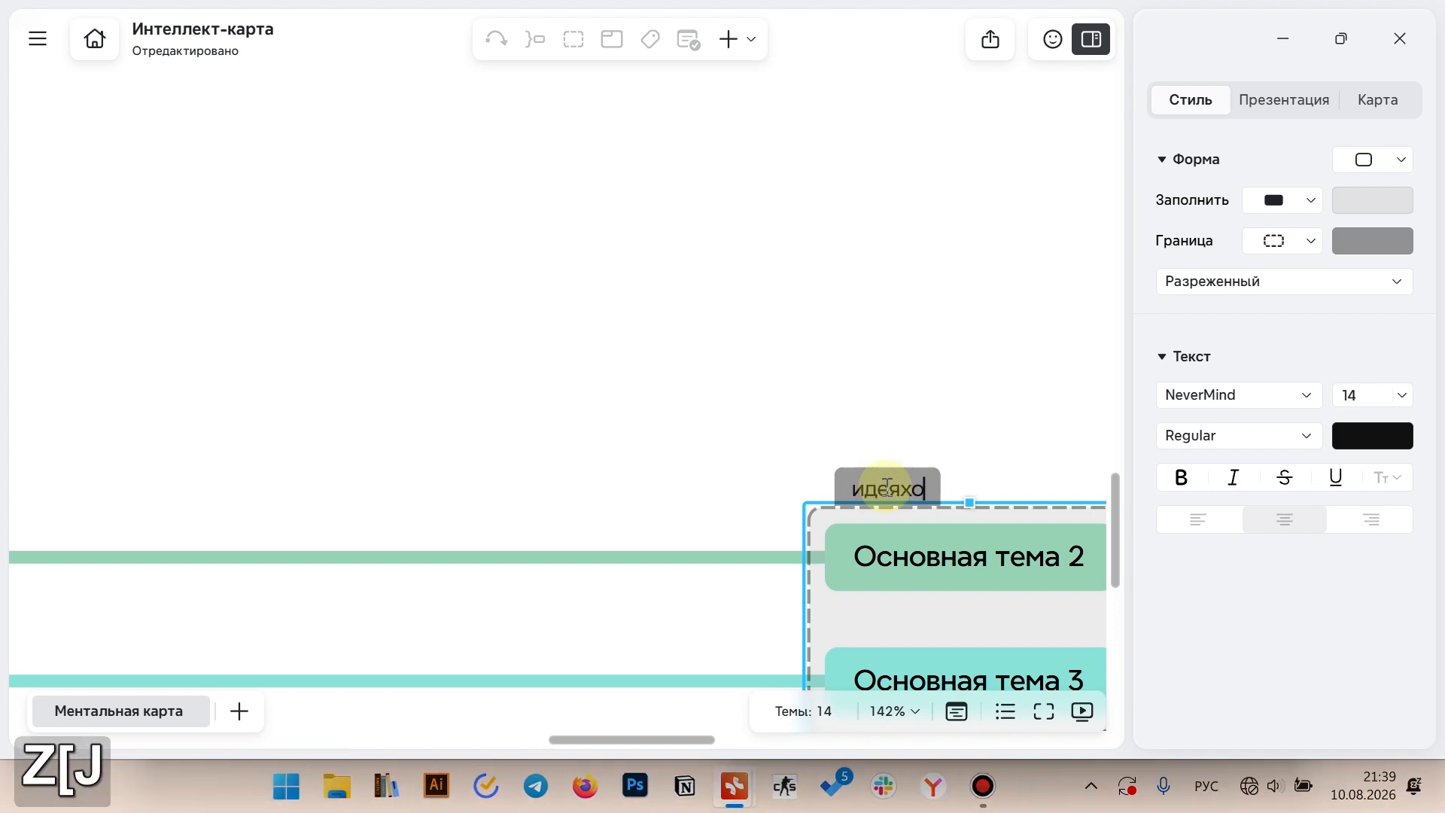
pyautogui.press('Return')
pyautogui.scroll(3, 384, 457)
pyautogui.keyDown('ctrl'); pyautogui.scroll(-8, 645, 435); pyautogui.keyUp('ctrl')
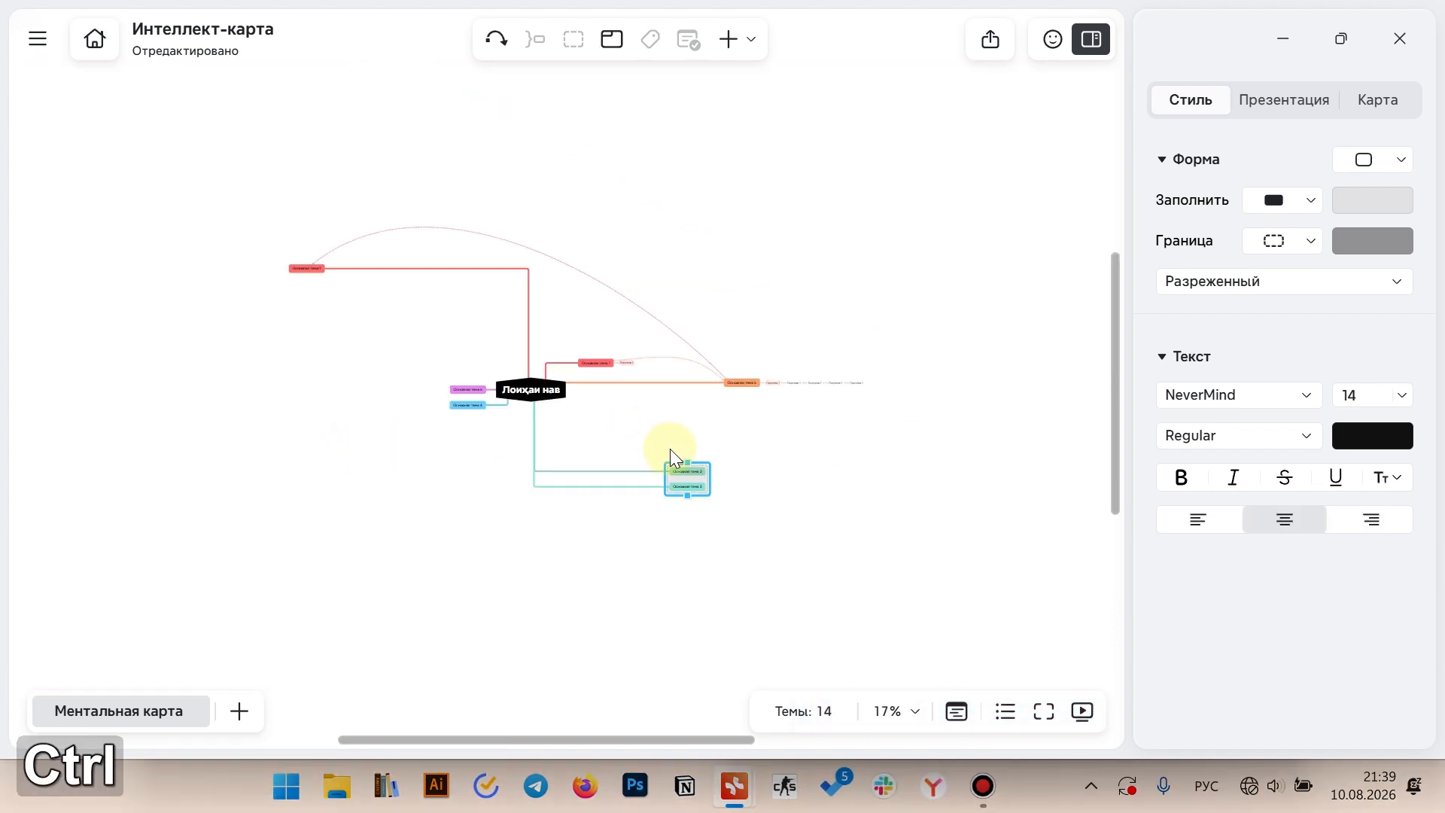
pyautogui.click(634, 388)
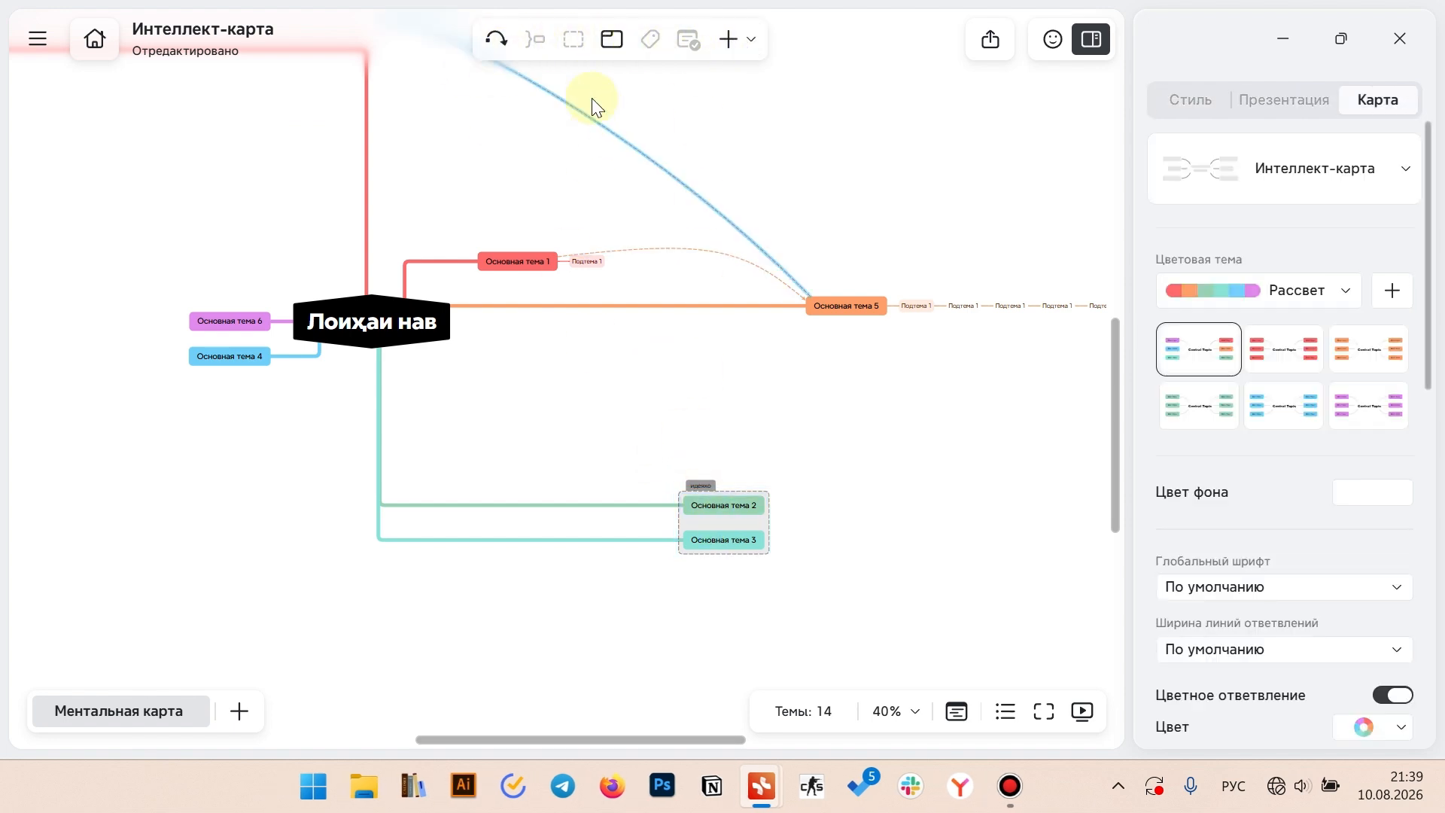
pyautogui.click(572, 44)
pyautogui.moveTo(487, 211); pyautogui.dragTo(611, 301)
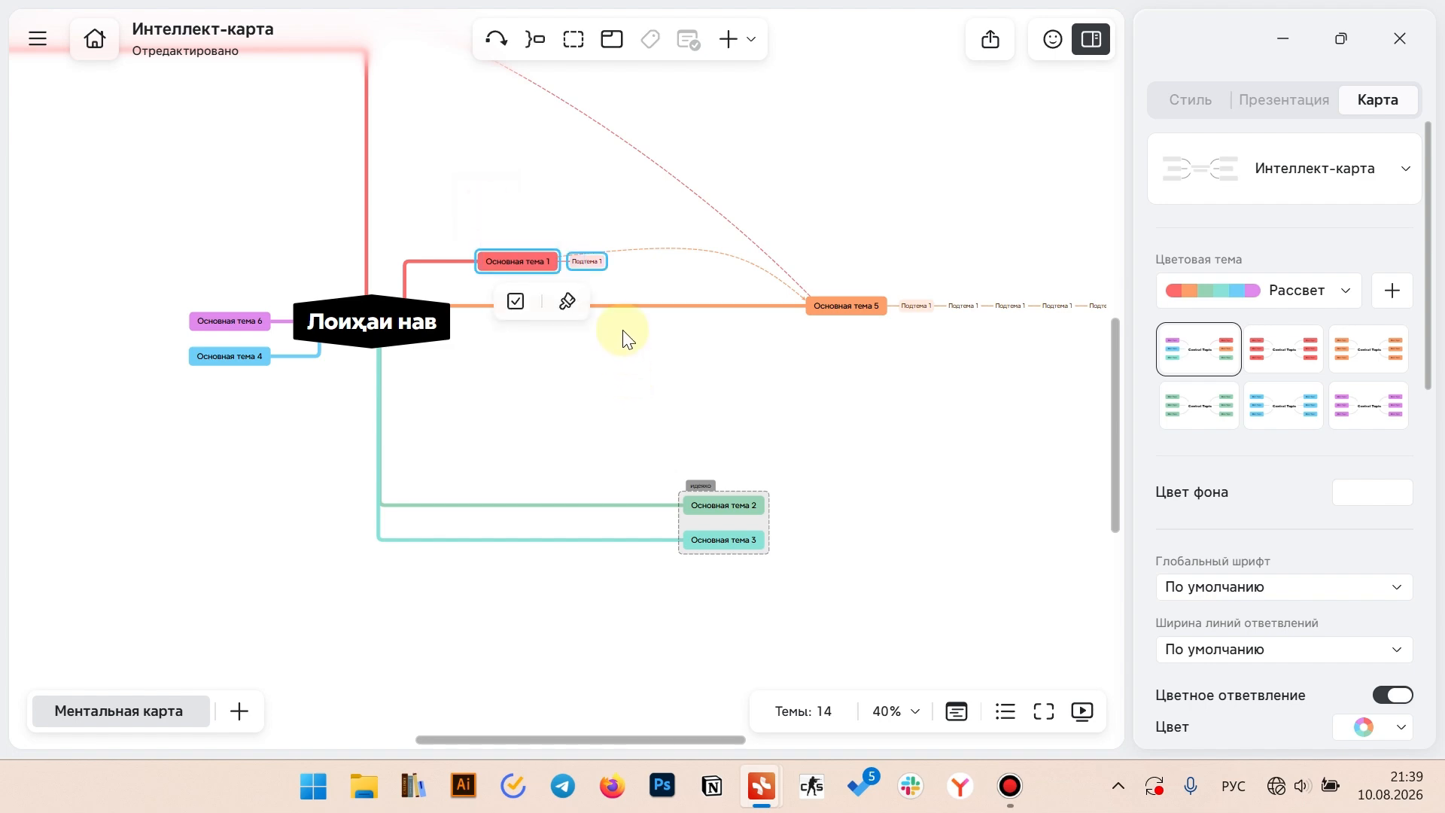
pyautogui.click(269, 389)
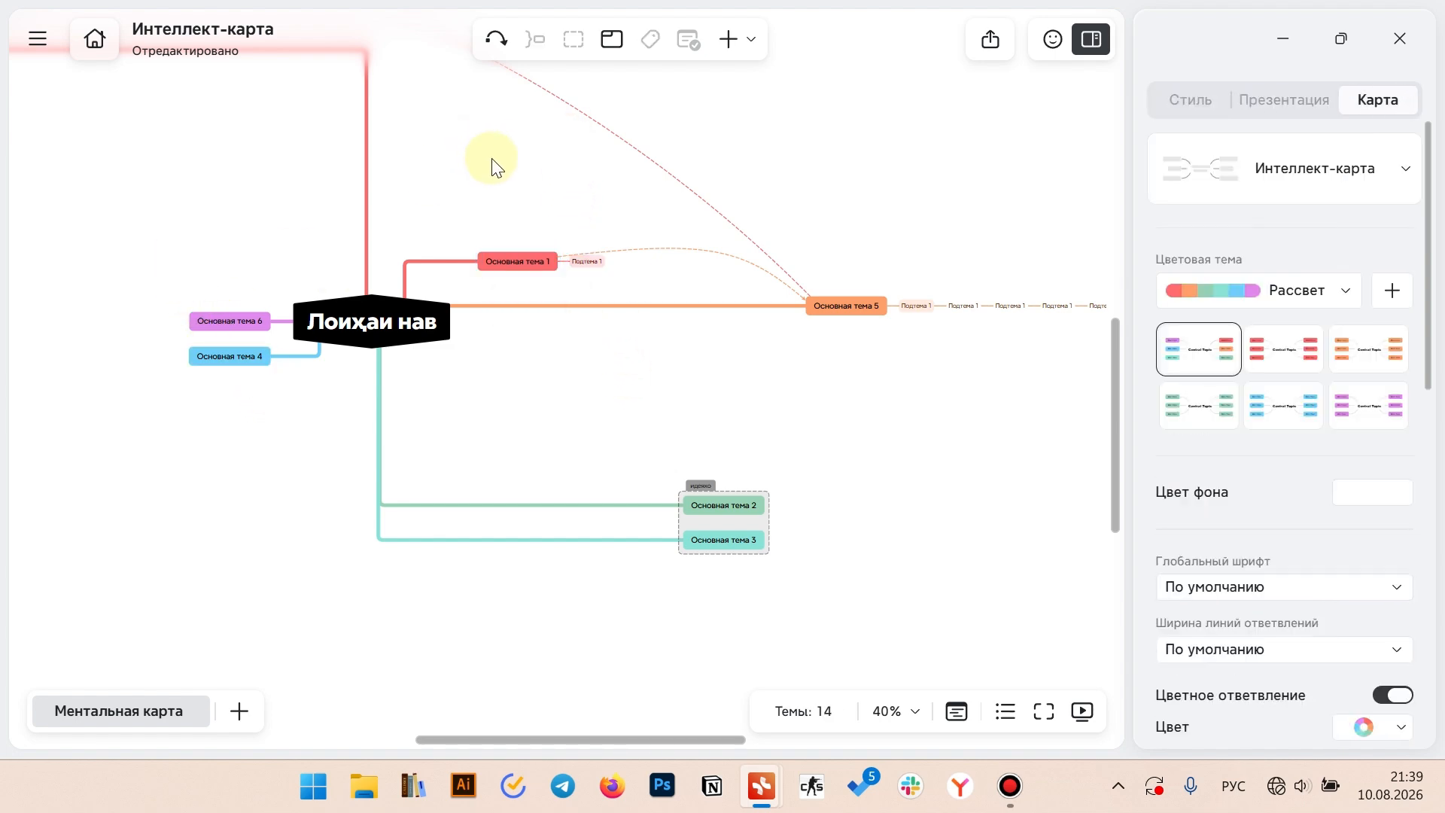
# Consult the Summary entry in "Мини Курс - Xmind", and add four more direct subtopics to "Основная тема 5" in "Интеллект-карта"
pyautogui.hotkey('alt', 'Tab')
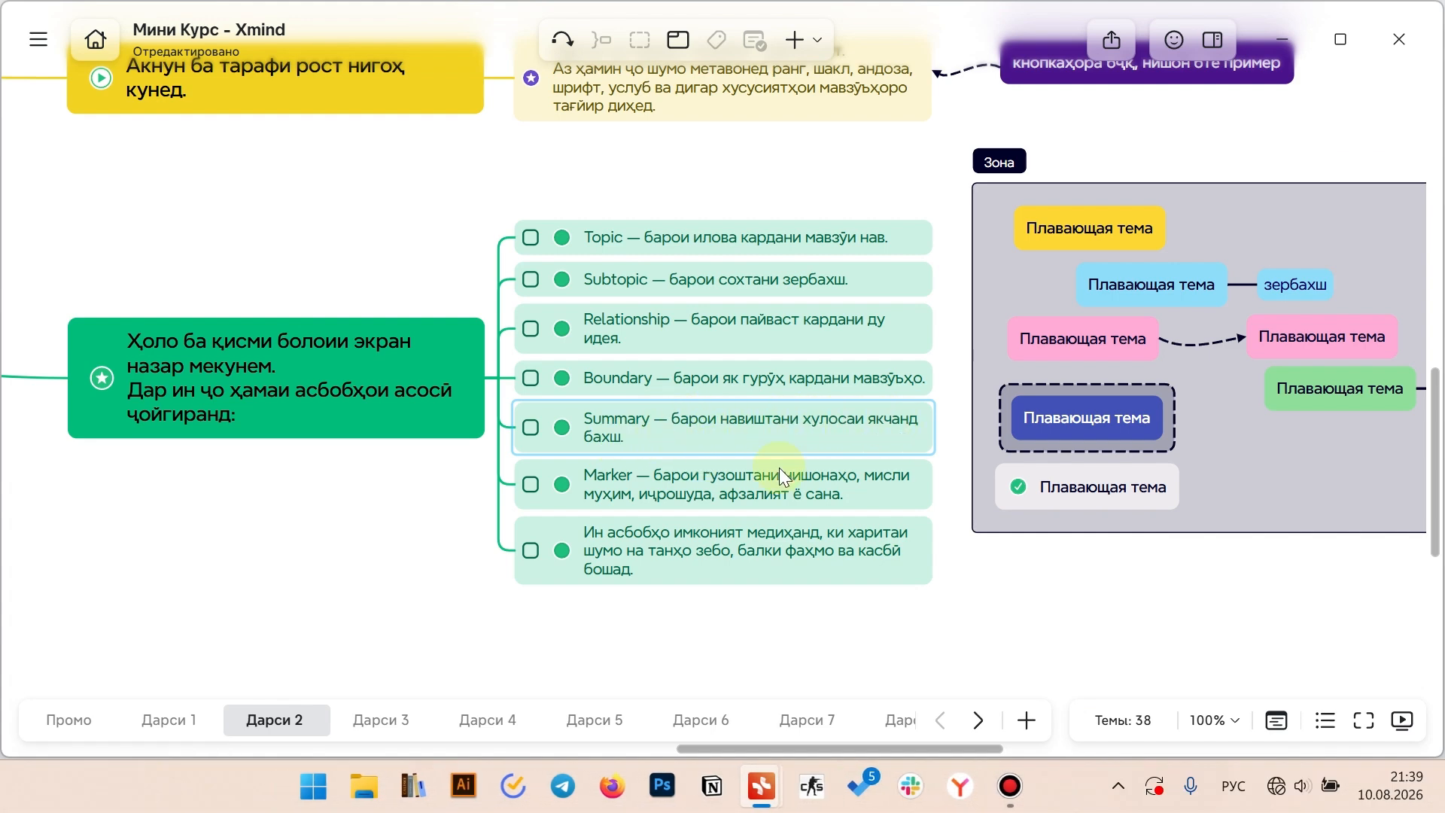
pyautogui.hotkey('alt', 'Tab')
pyautogui.scroll(5, 854, 331)
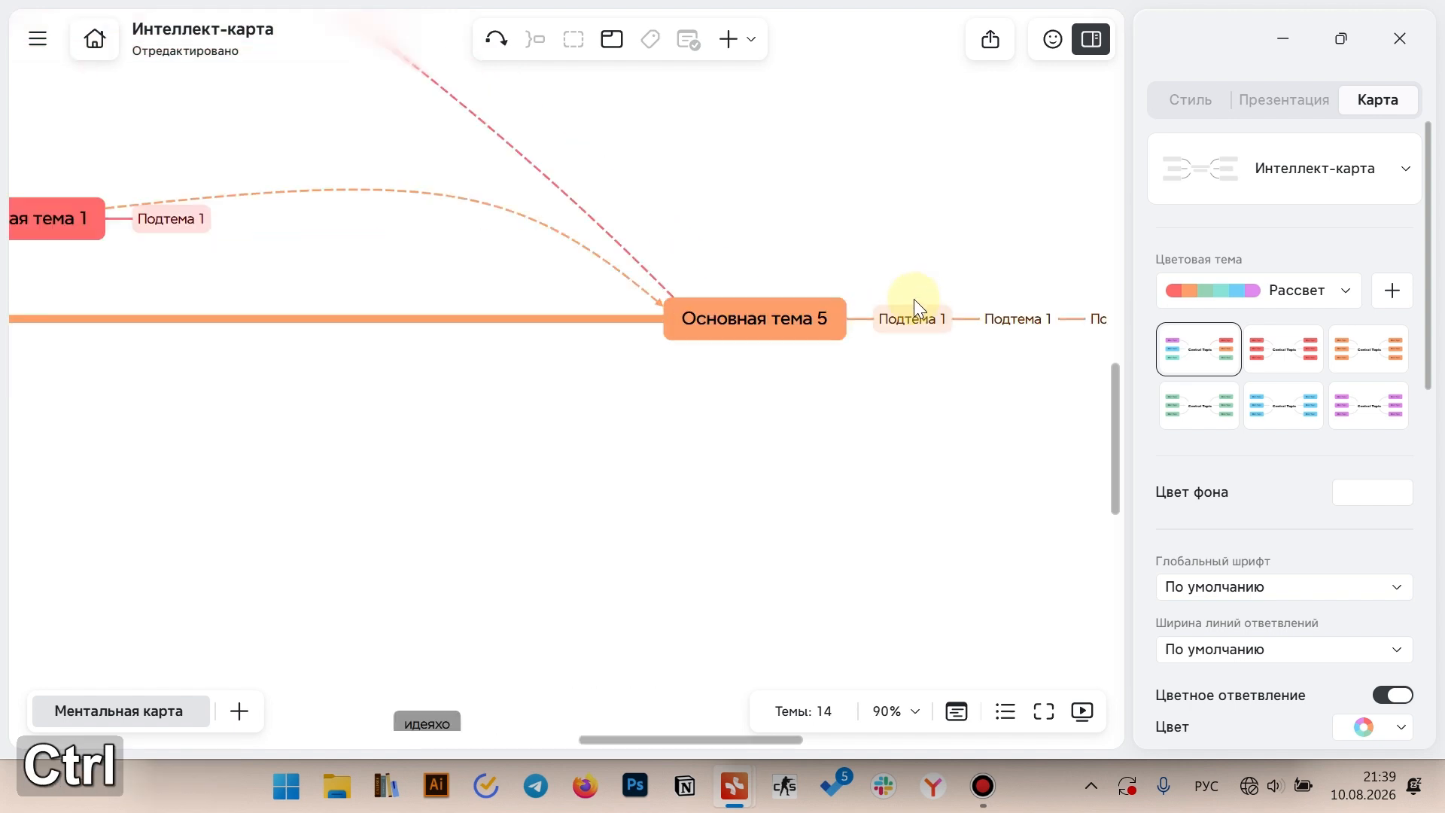
pyautogui.click(762, 326)
pyautogui.press('Tab')
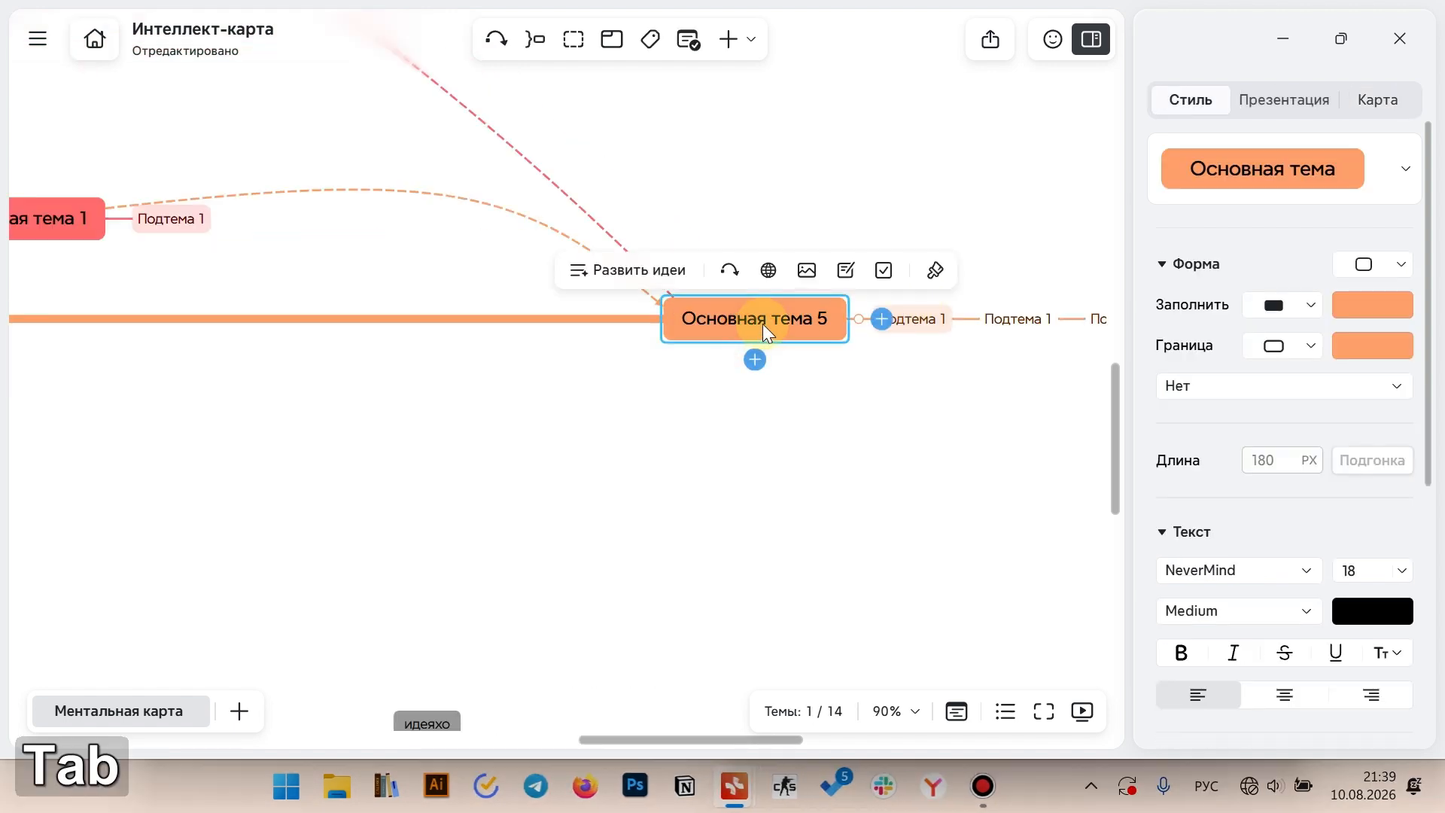
pyautogui.press('Tab')
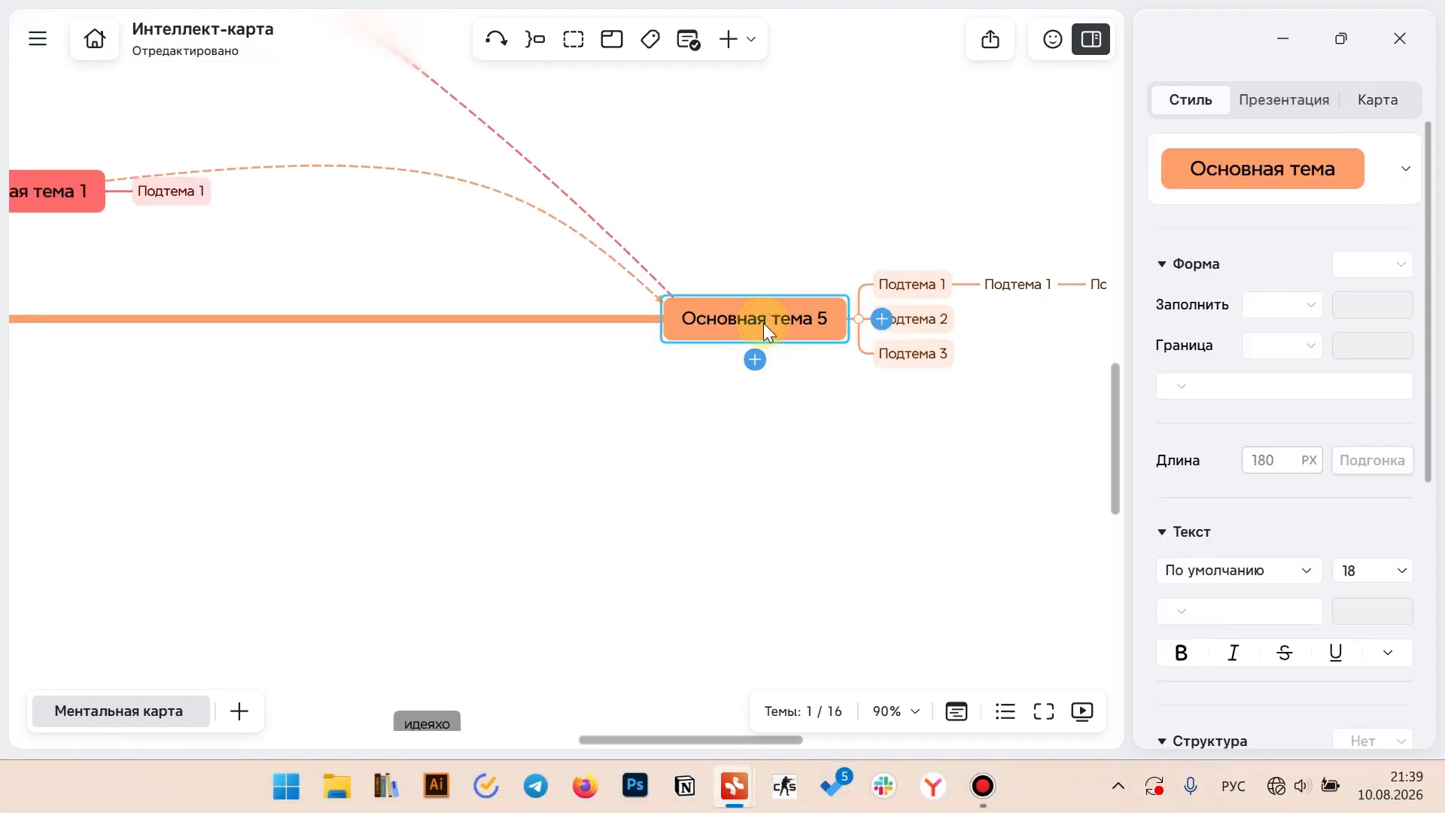
pyautogui.press('Tab')
pyautogui.click(765, 323)
pyautogui.press('Tab')
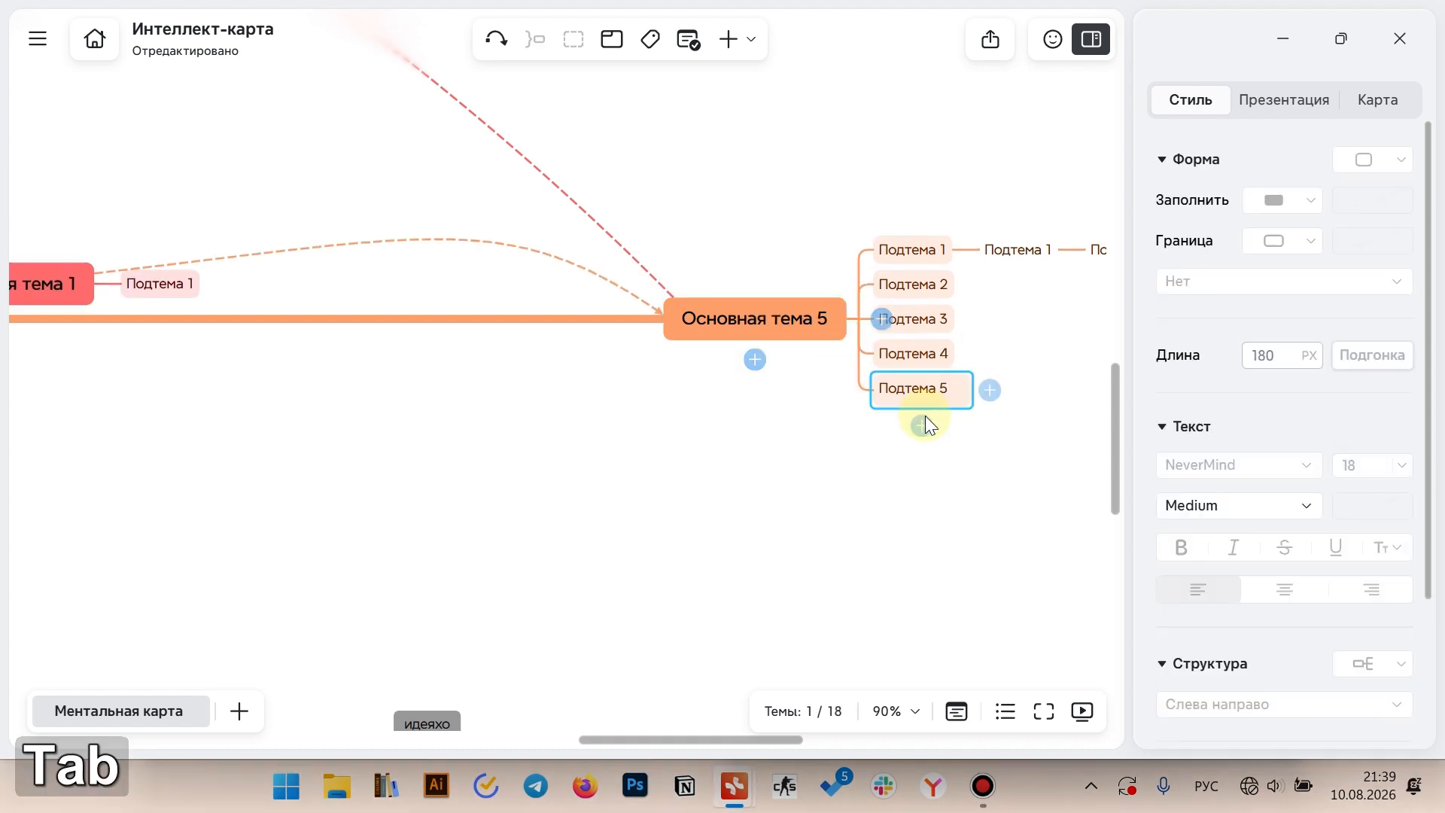
# Delete the chain of four nested subtopics that follows the first subtopic of "Основная тема 5"
pyautogui.moveTo(924, 415); pyautogui.dragTo(391, 461)
pyautogui.moveTo(455, 248); pyautogui.dragTo(845, 431)
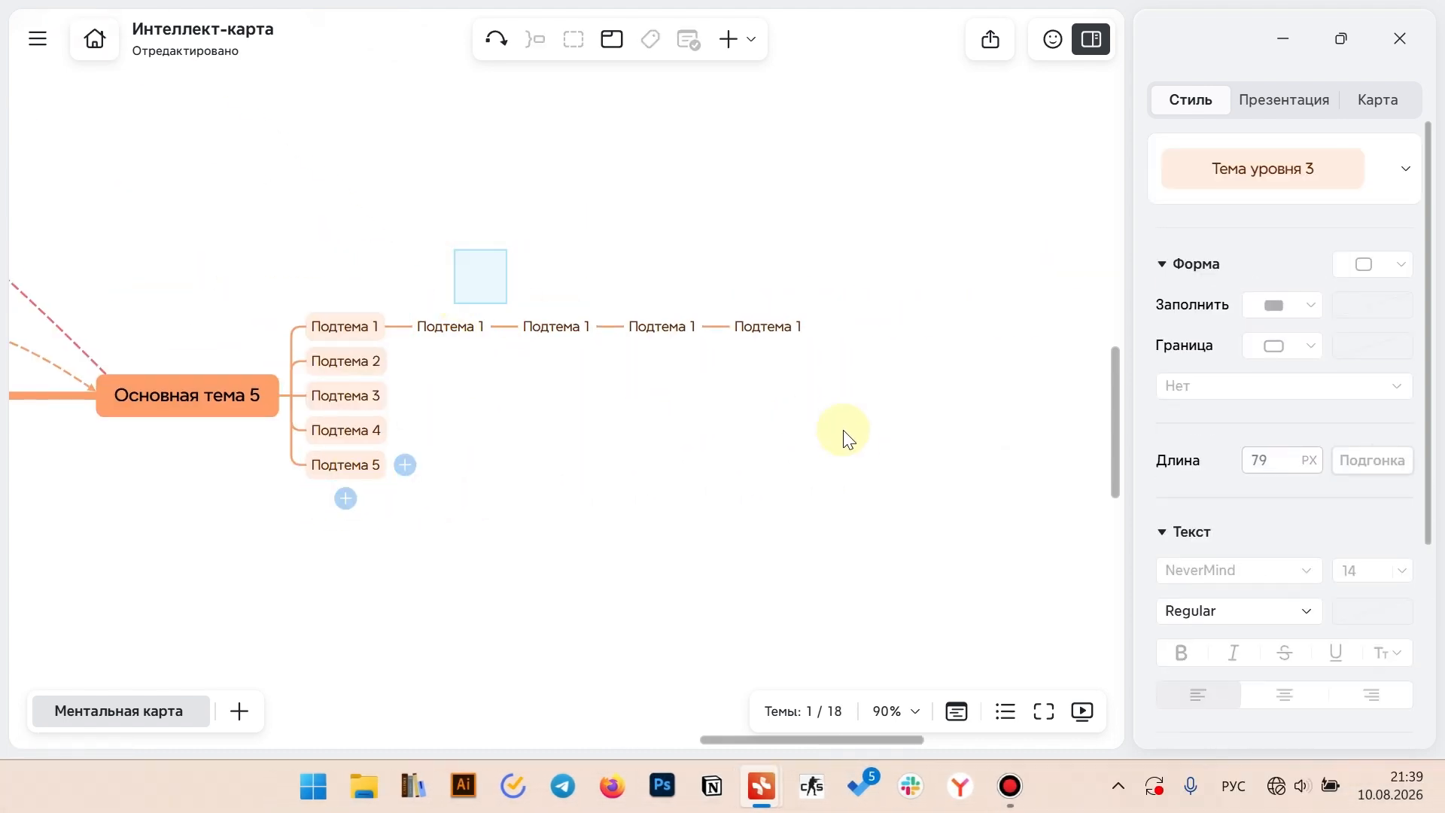
pyautogui.press('Delete')
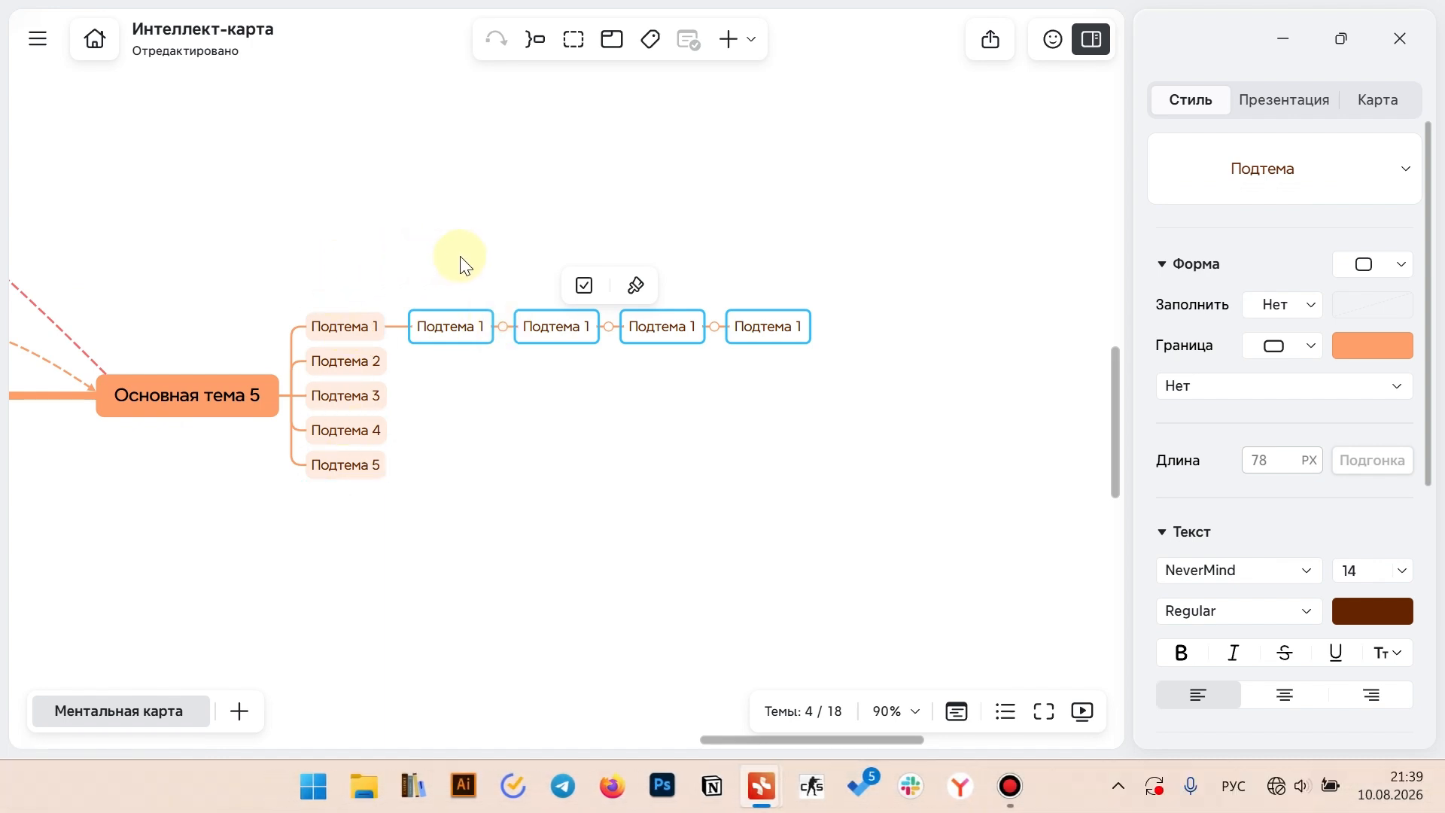
pyautogui.press('Delete')
# Add a summary bracket across the five subtopics of "Основная тема 5" and title it "хулосаи мо"
pyautogui.moveTo(361, 238); pyautogui.dragTo(431, 440)
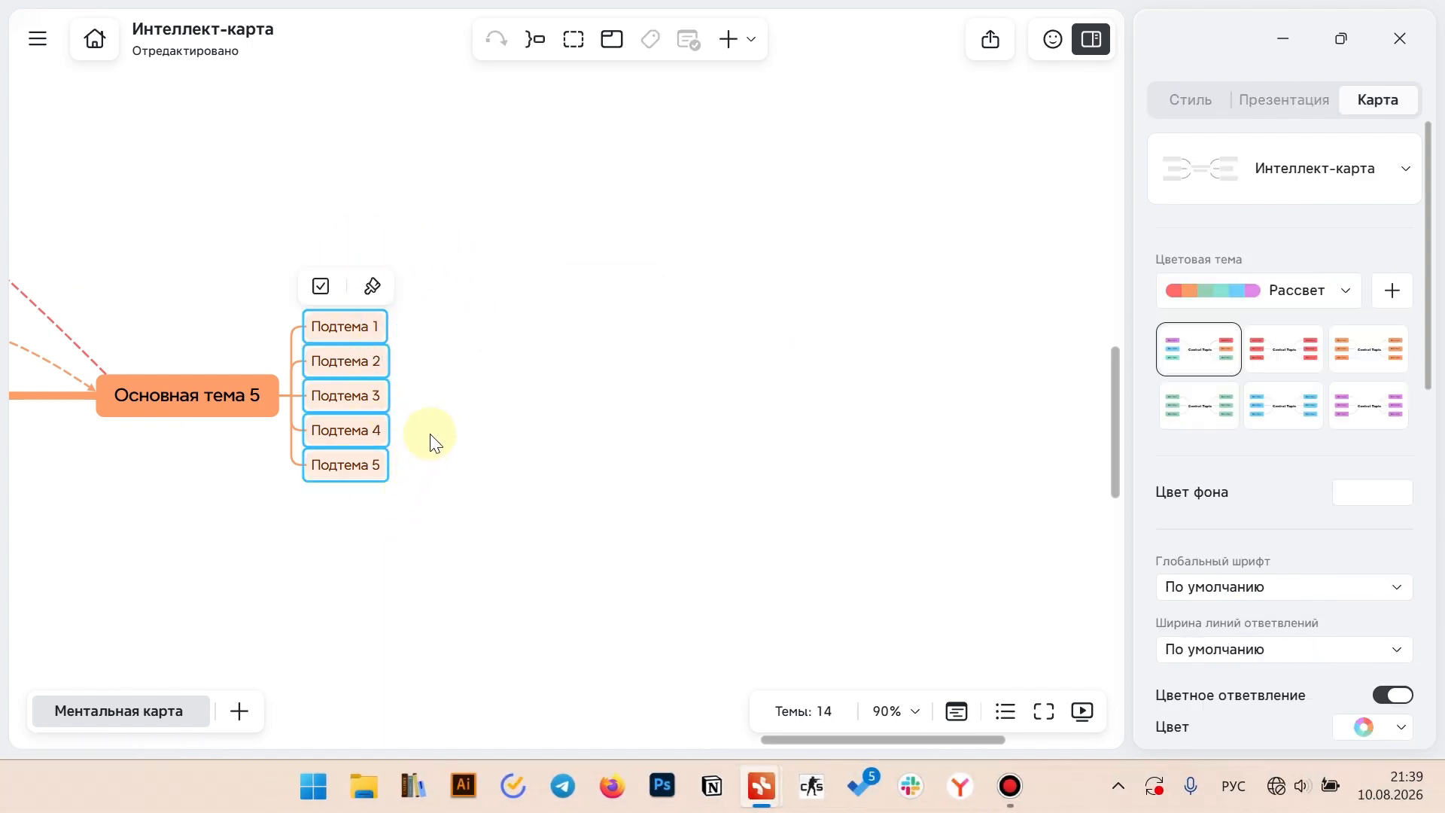
pyautogui.click(537, 39)
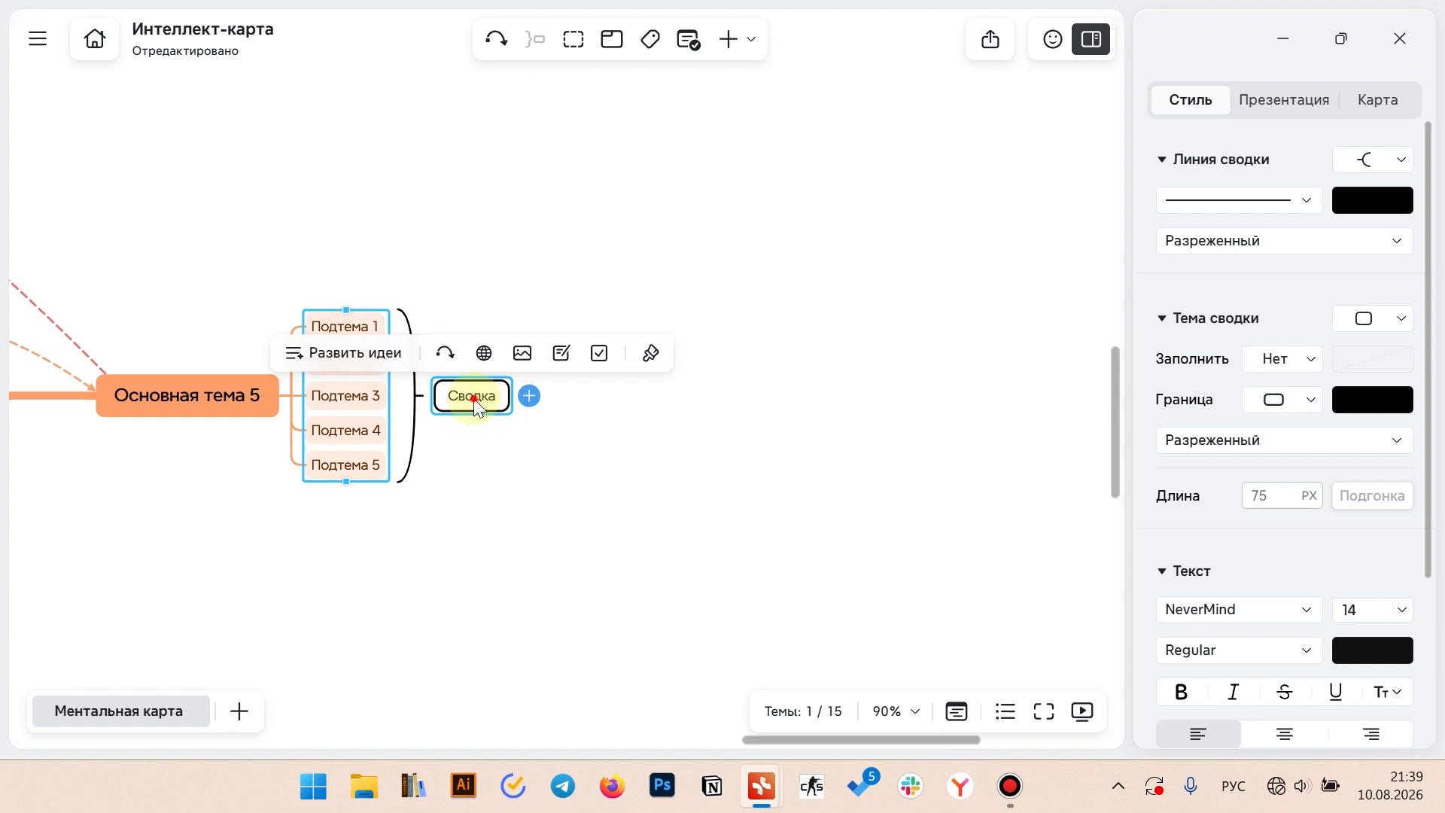
pyautogui.doubleClick(475, 392)
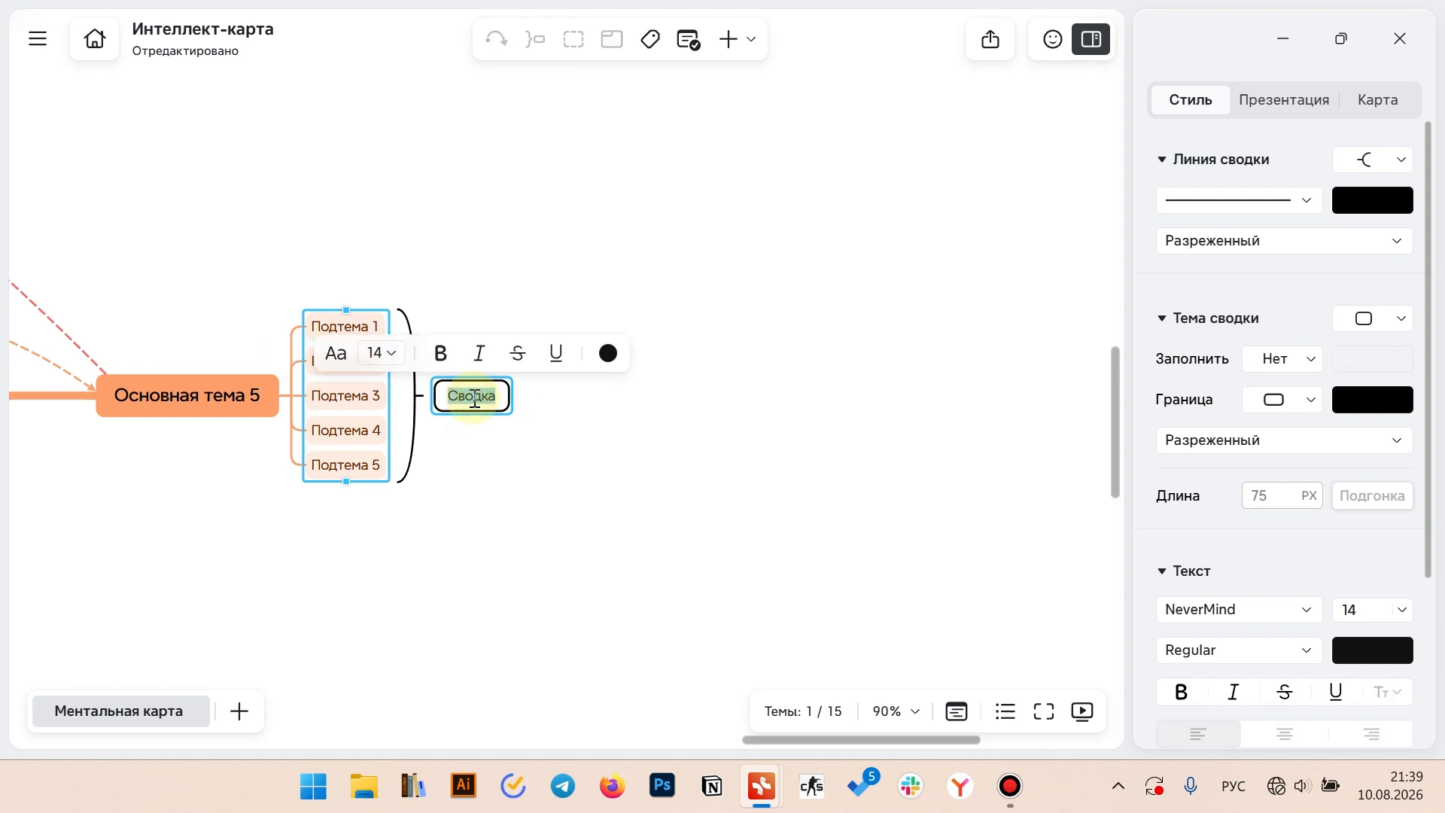
pyautogui.write('худ')
pyautogui.press('BackSpace')
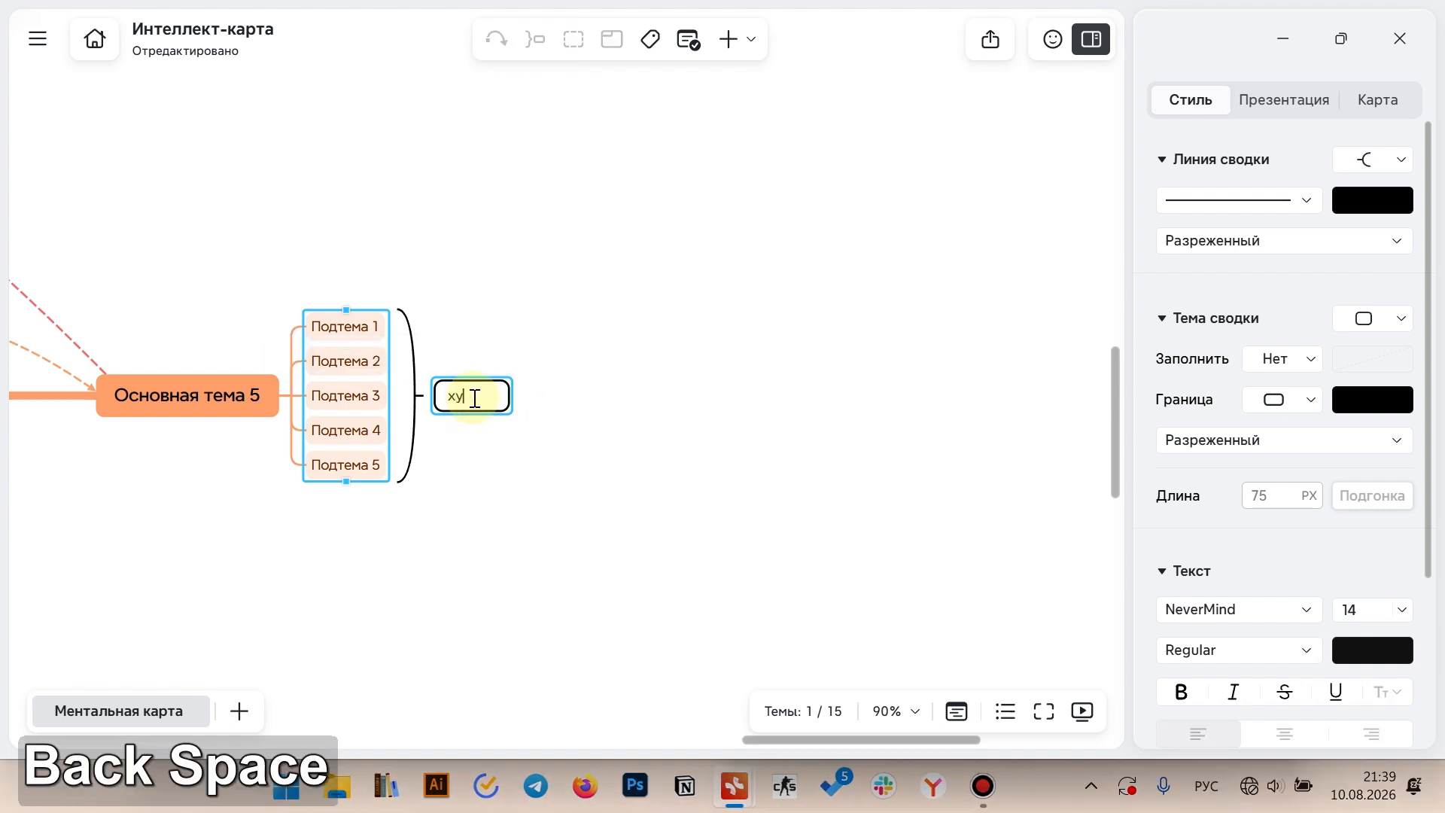
pyautogui.write('лосаи мо')
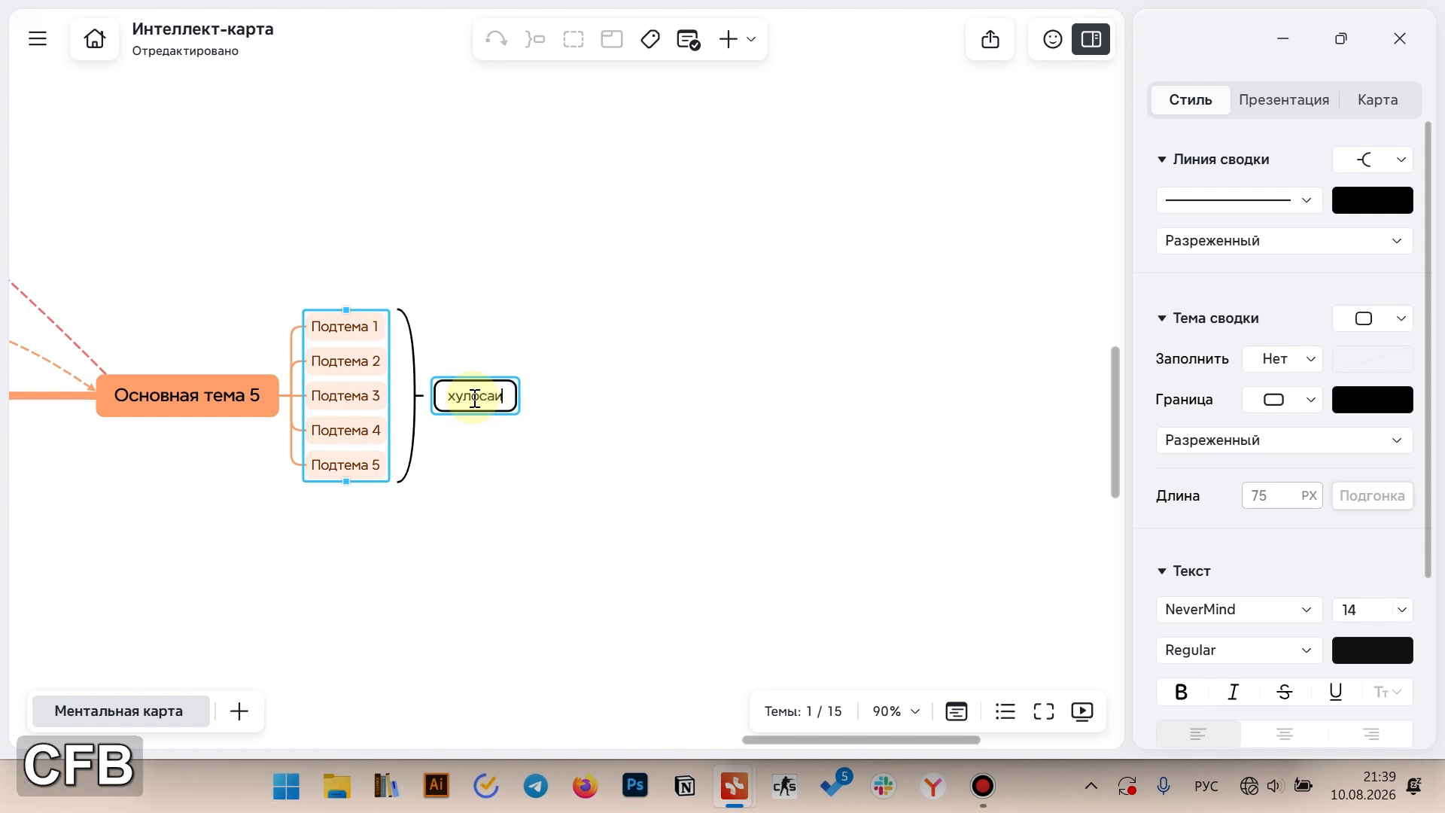
pyautogui.click(490, 445)
pyautogui.scroll(-5, 489, 445)
pyautogui.moveTo(510, 396); pyautogui.dragTo(830, 256)
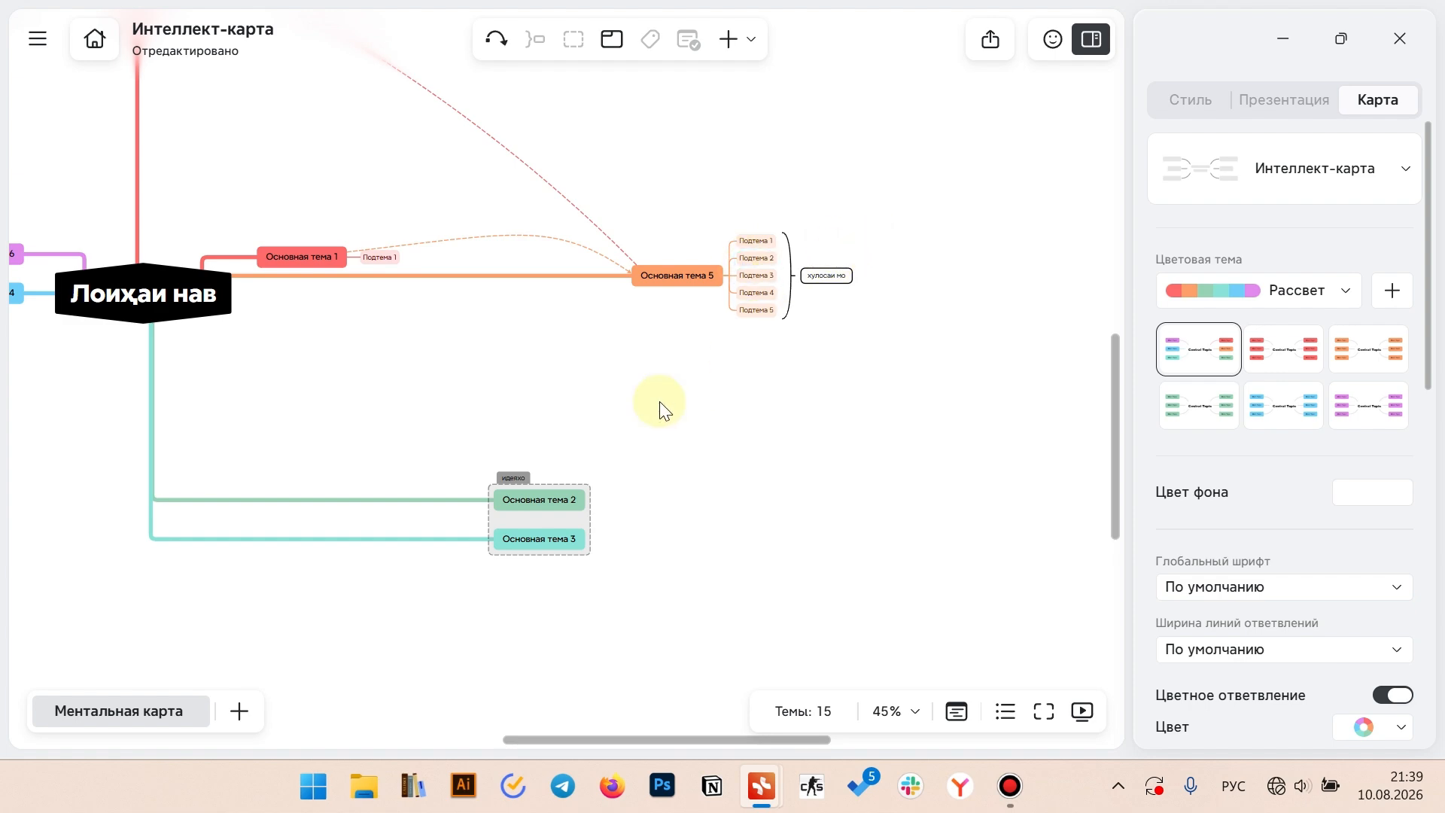
# Consult the Marker entry in "Мини Курс - Xmind", and give "Основная тема 5" a task-start, a flag, a yellow star and a yellow person marker
pyautogui.hotkey('alt', 'Tab')
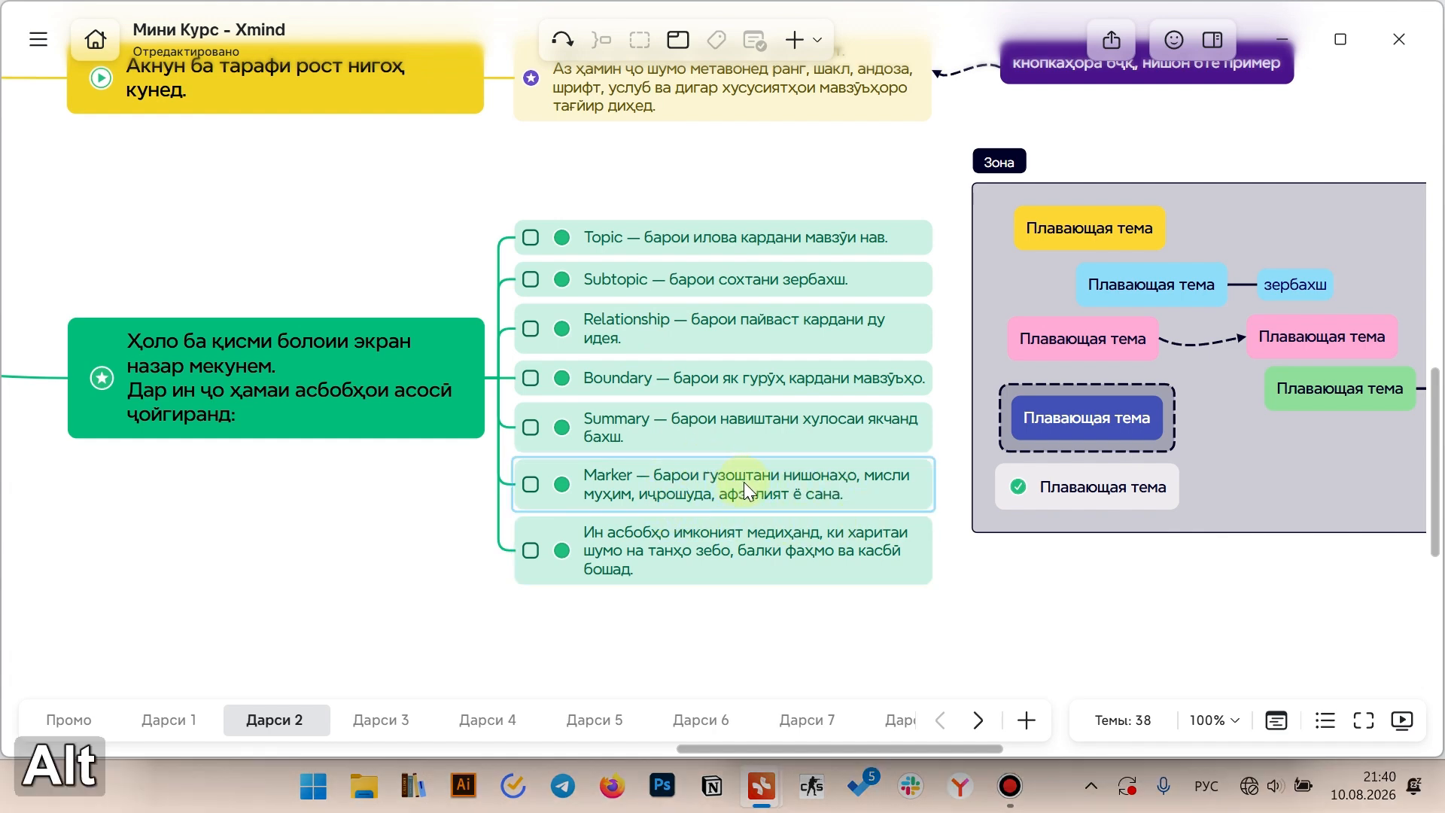
pyautogui.hotkey('alt', 'Tab')
pyautogui.scroll(3, 596, 548)
pyautogui.scroll(2, 736, 508)
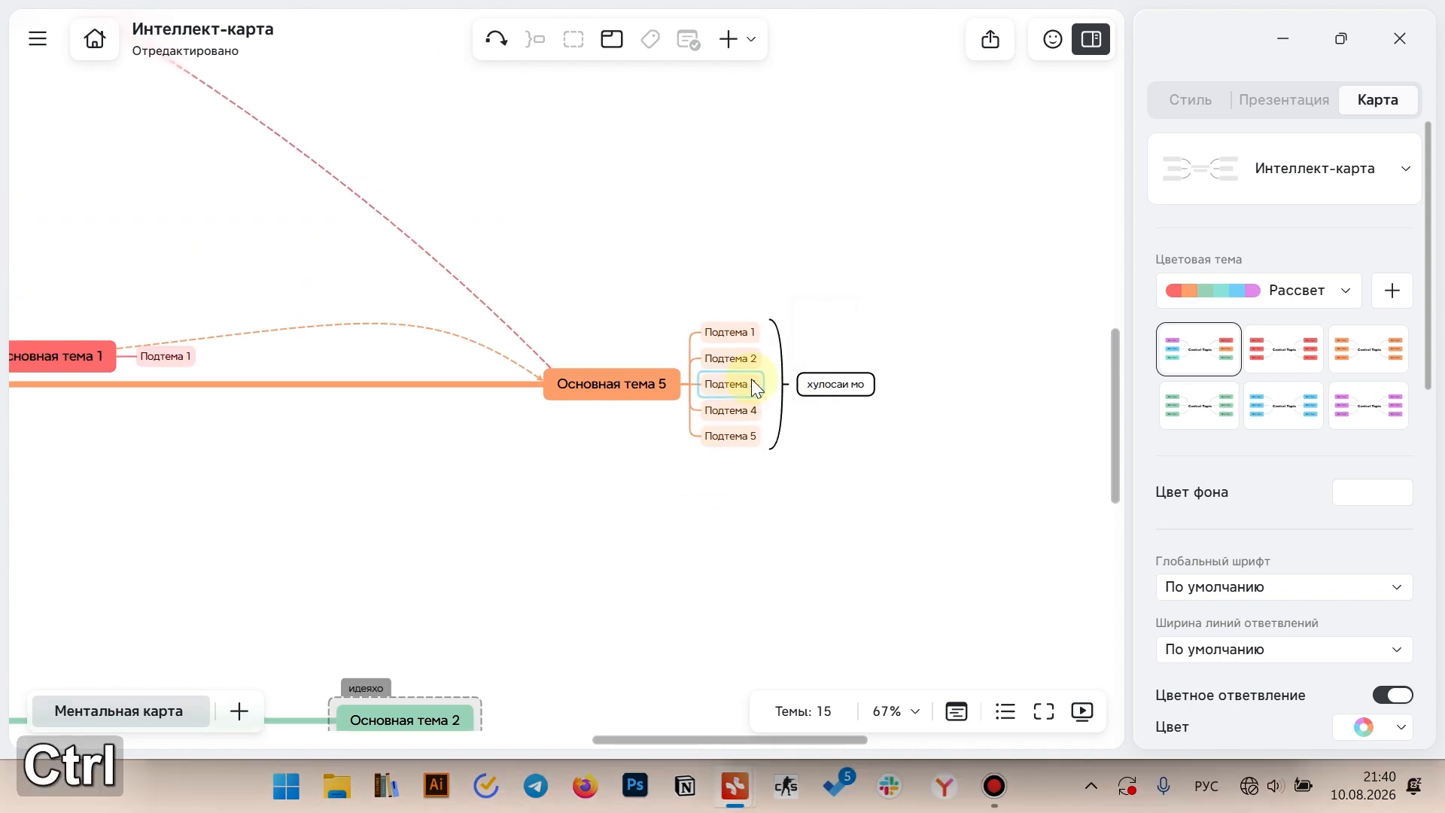
pyautogui.scroll(4, 752, 381)
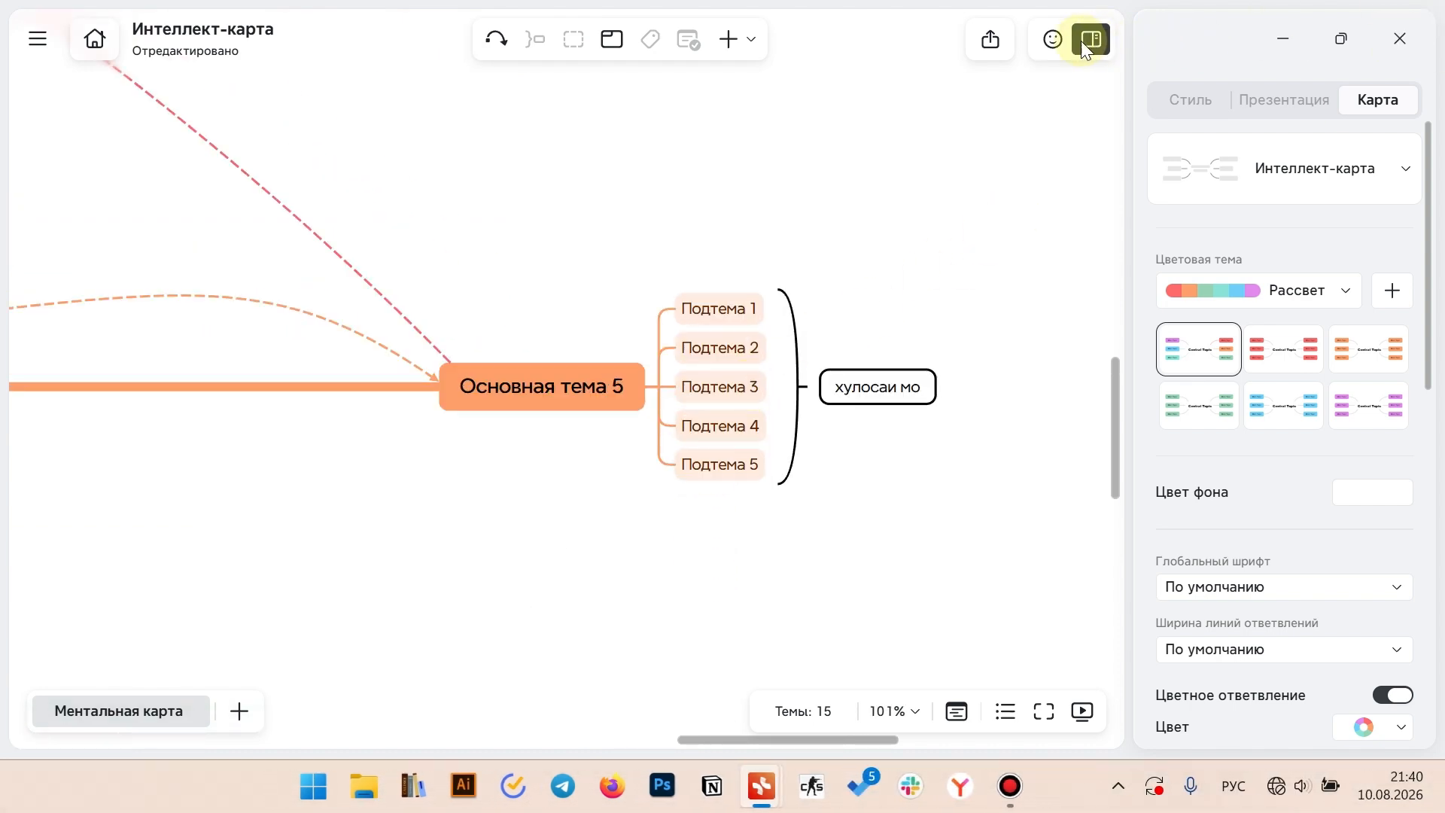
pyautogui.click(1054, 39)
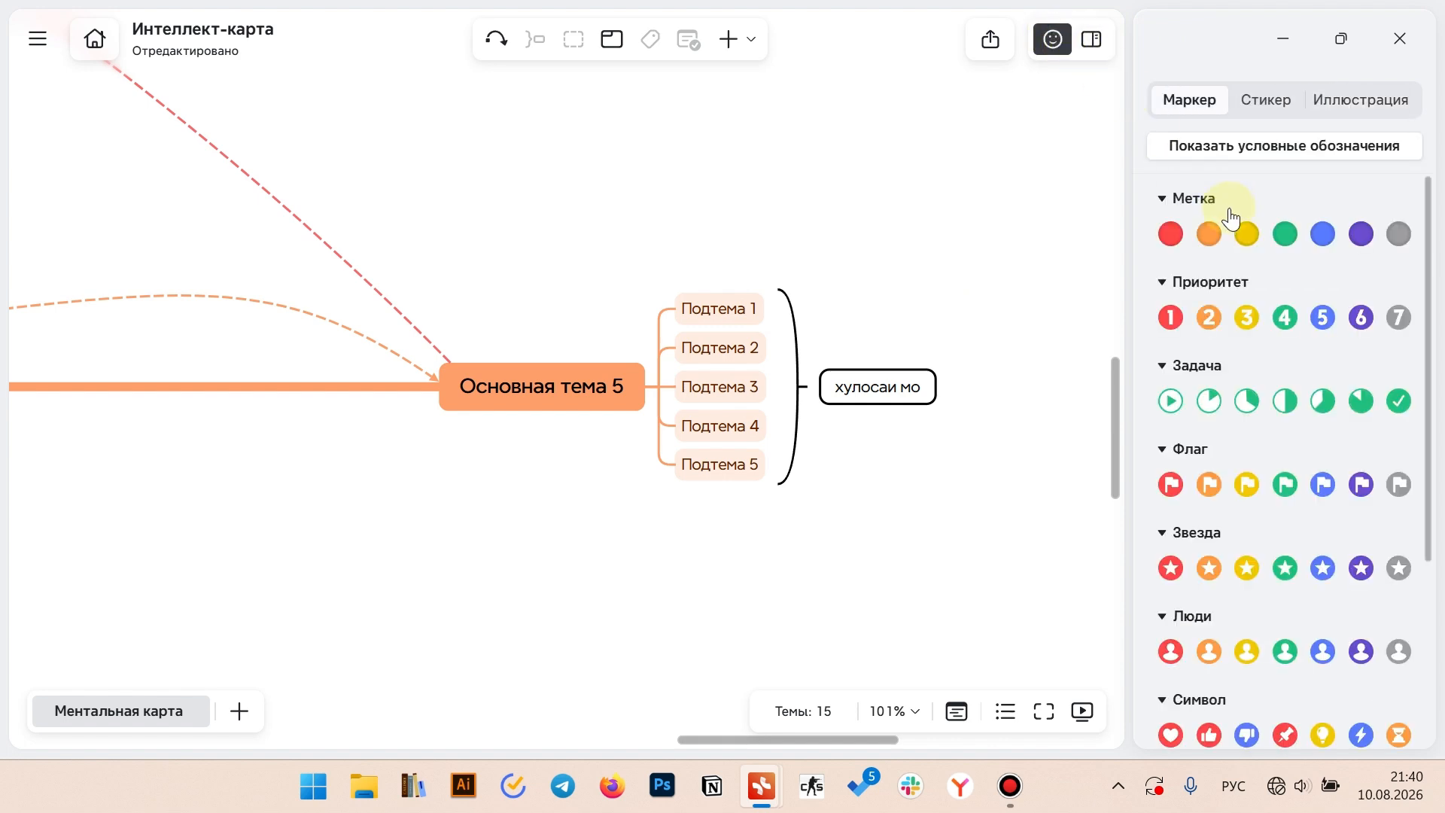
pyautogui.click(563, 382)
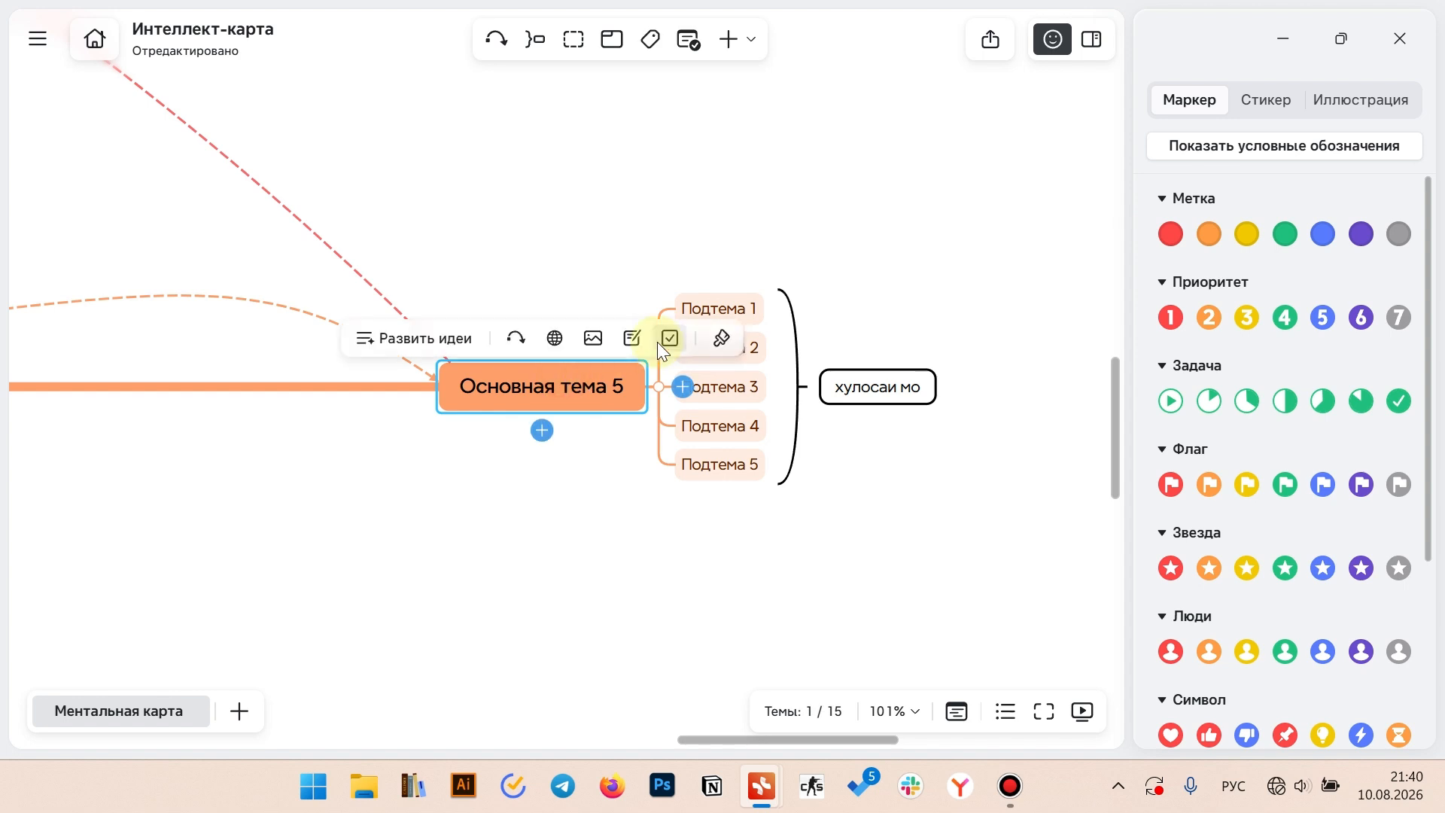
pyautogui.click(1170, 401)
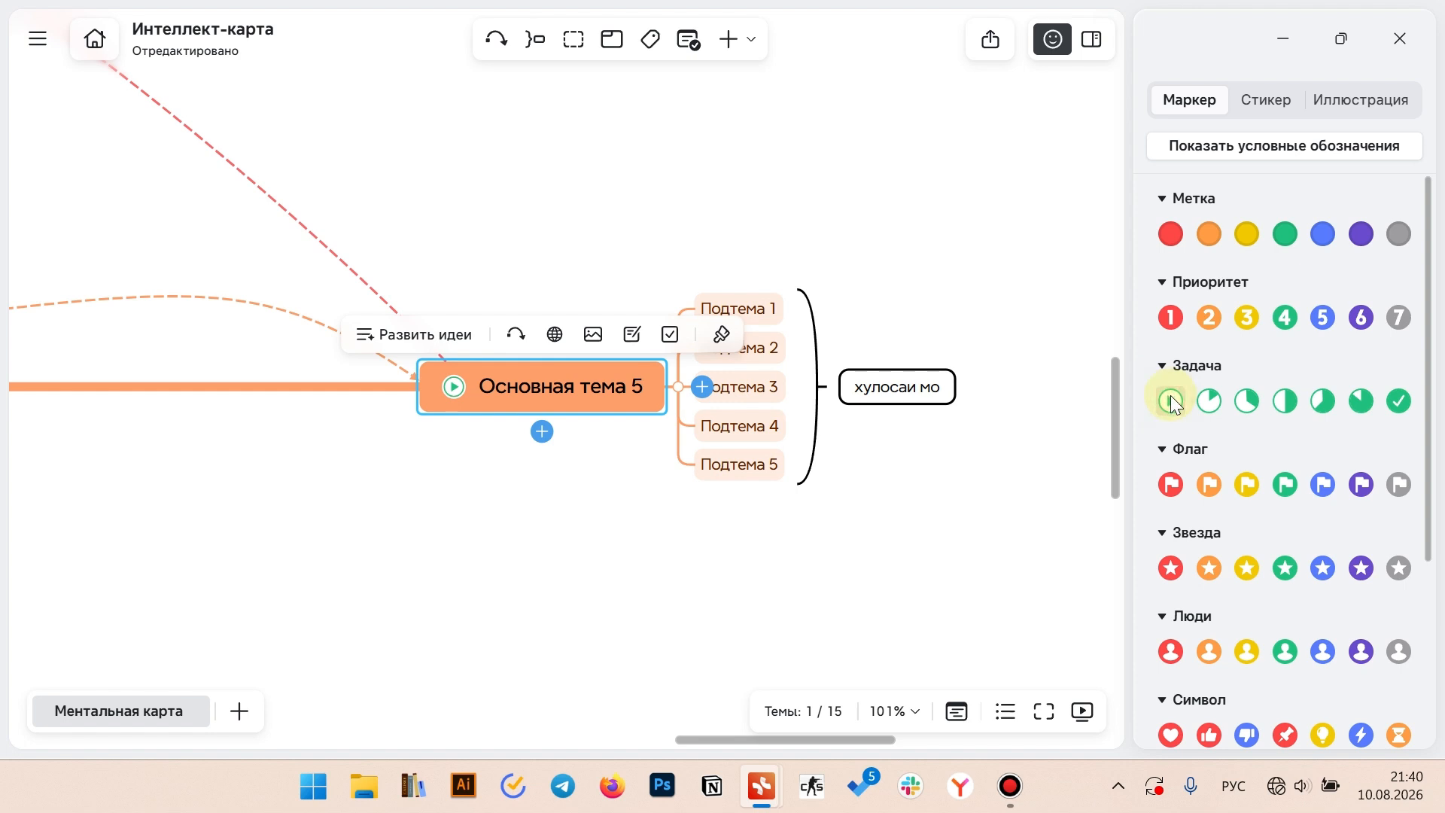
pyautogui.click(1247, 484)
pyautogui.click(1247, 567)
pyautogui.click(1246, 651)
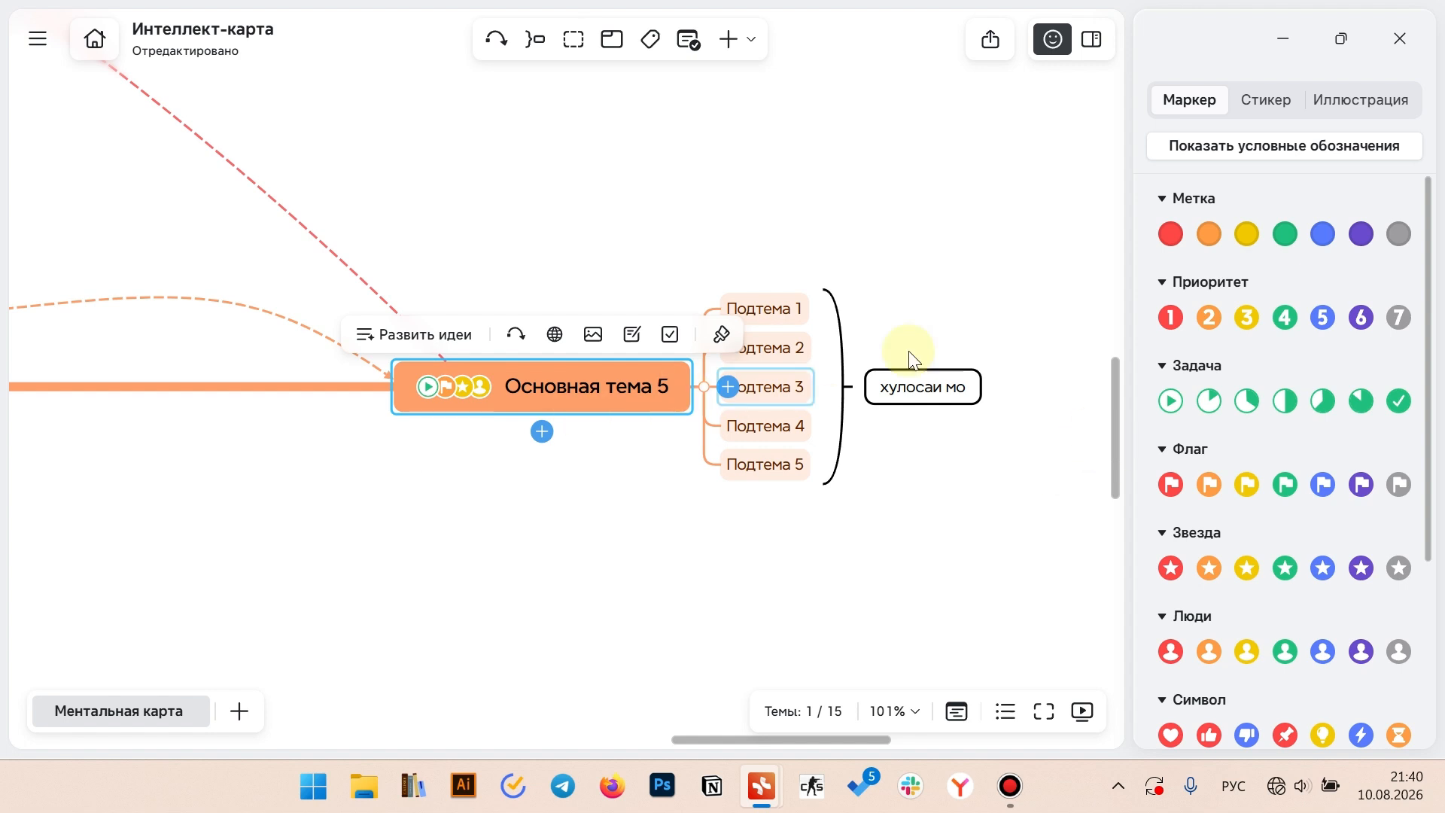
# Give "Подтема 1" through "Подтема 5" task-progress markers in this order: small slice, half, nearly full, about one-third and completed
pyautogui.click(756, 314)
pyautogui.click(1210, 400)
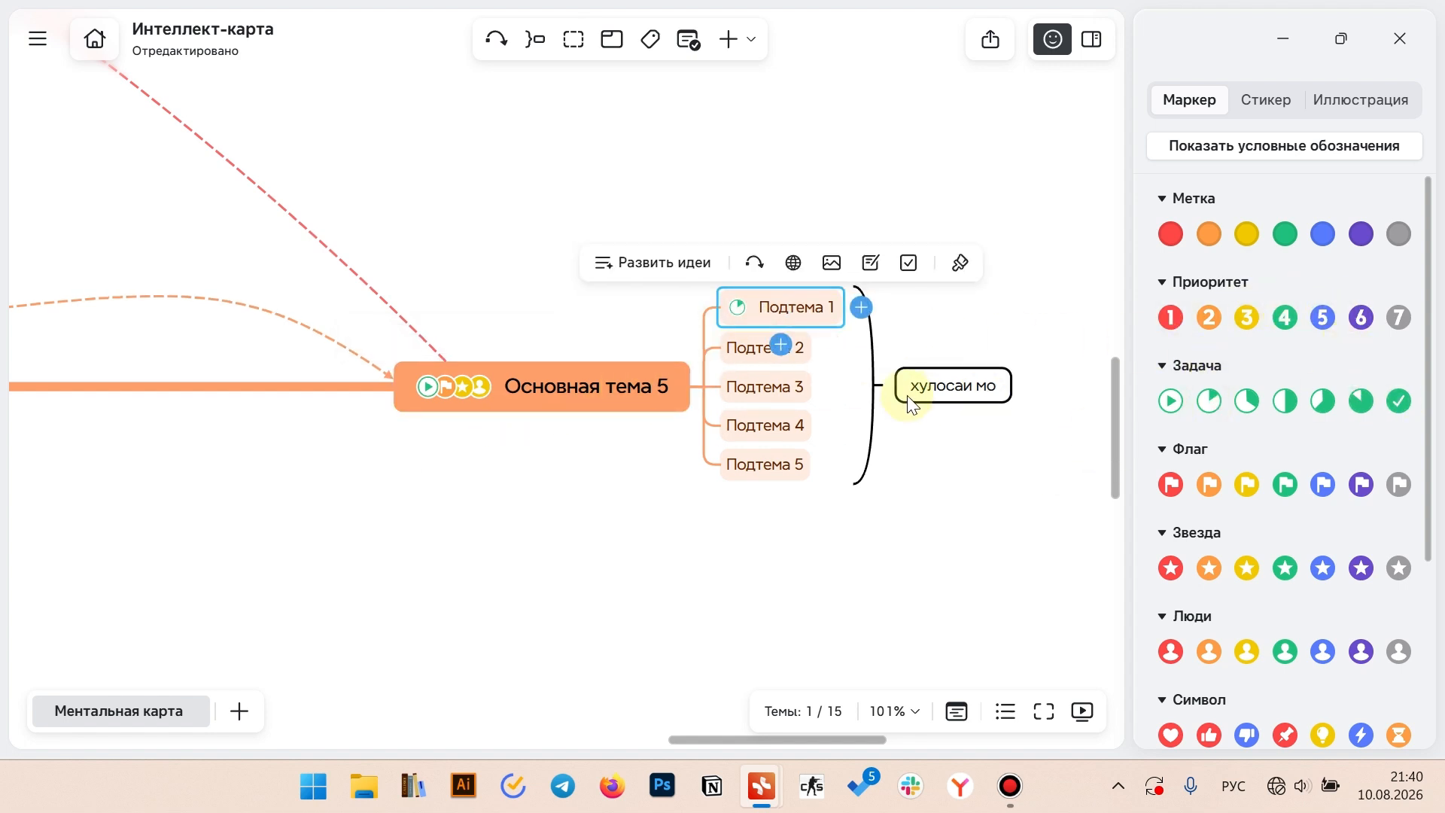
pyautogui.click(745, 359)
pyautogui.click(1285, 400)
pyautogui.click(738, 403)
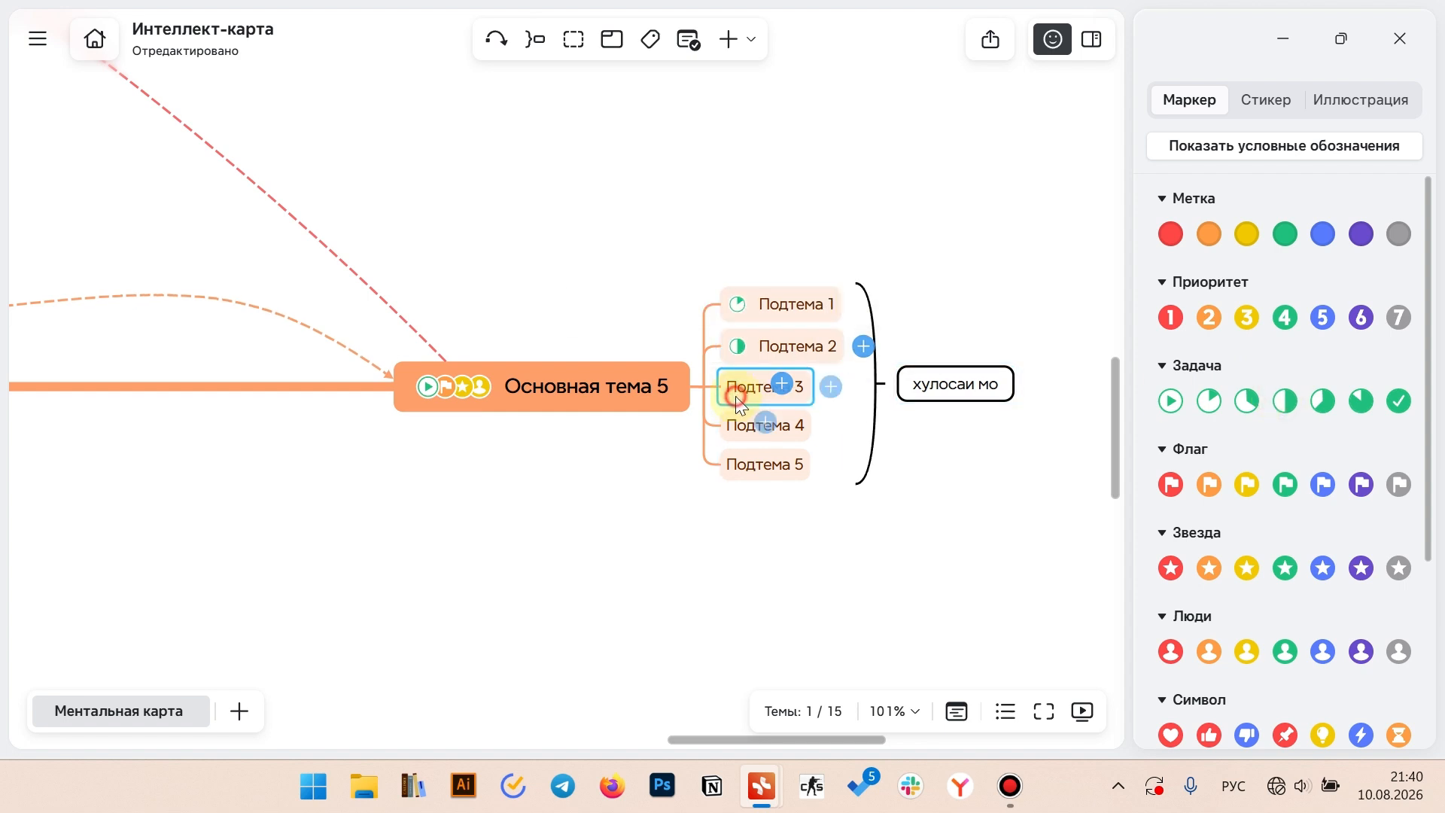
pyautogui.click(1361, 401)
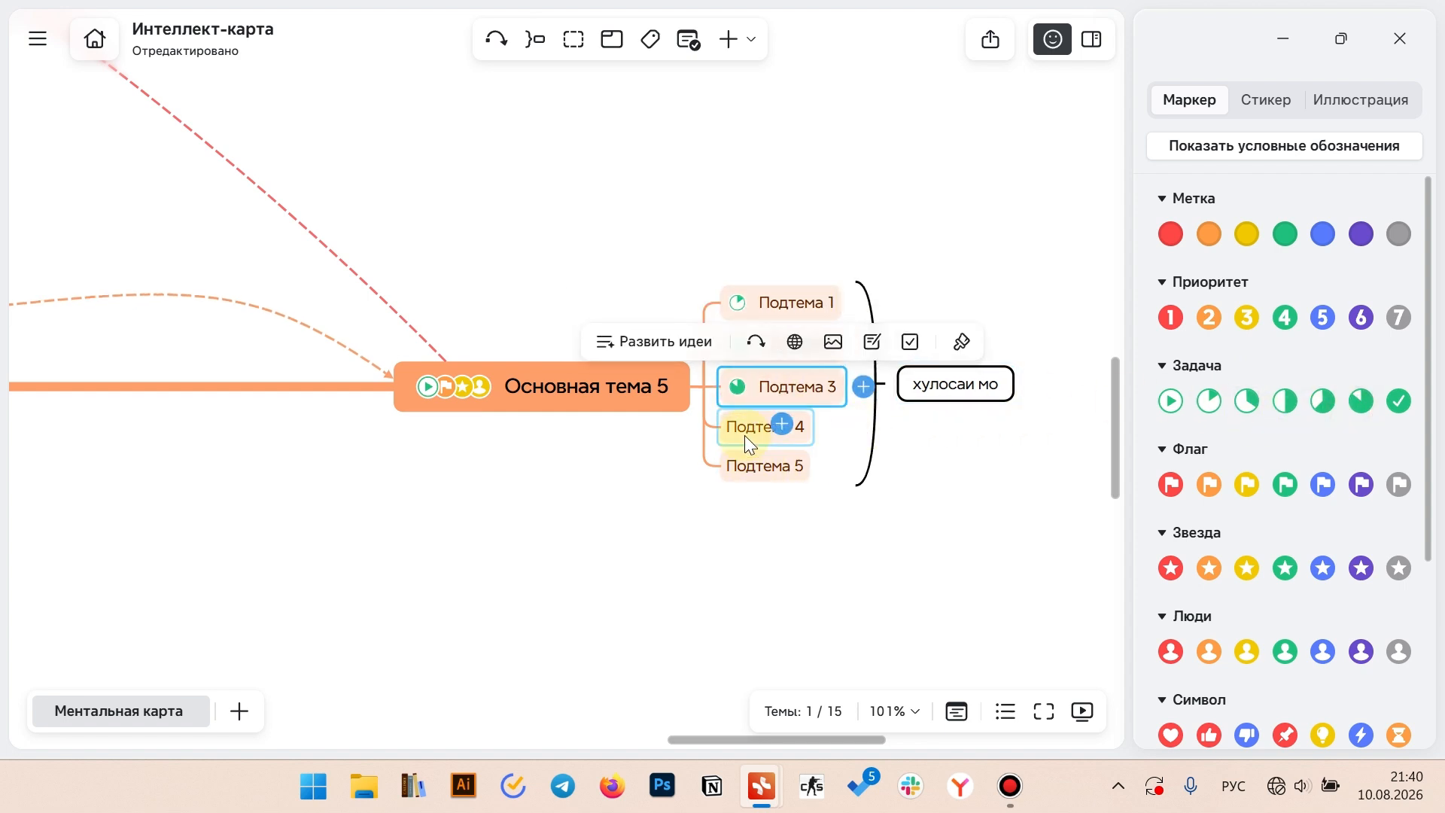
pyautogui.click(743, 435)
pyautogui.click(1247, 401)
pyautogui.click(757, 471)
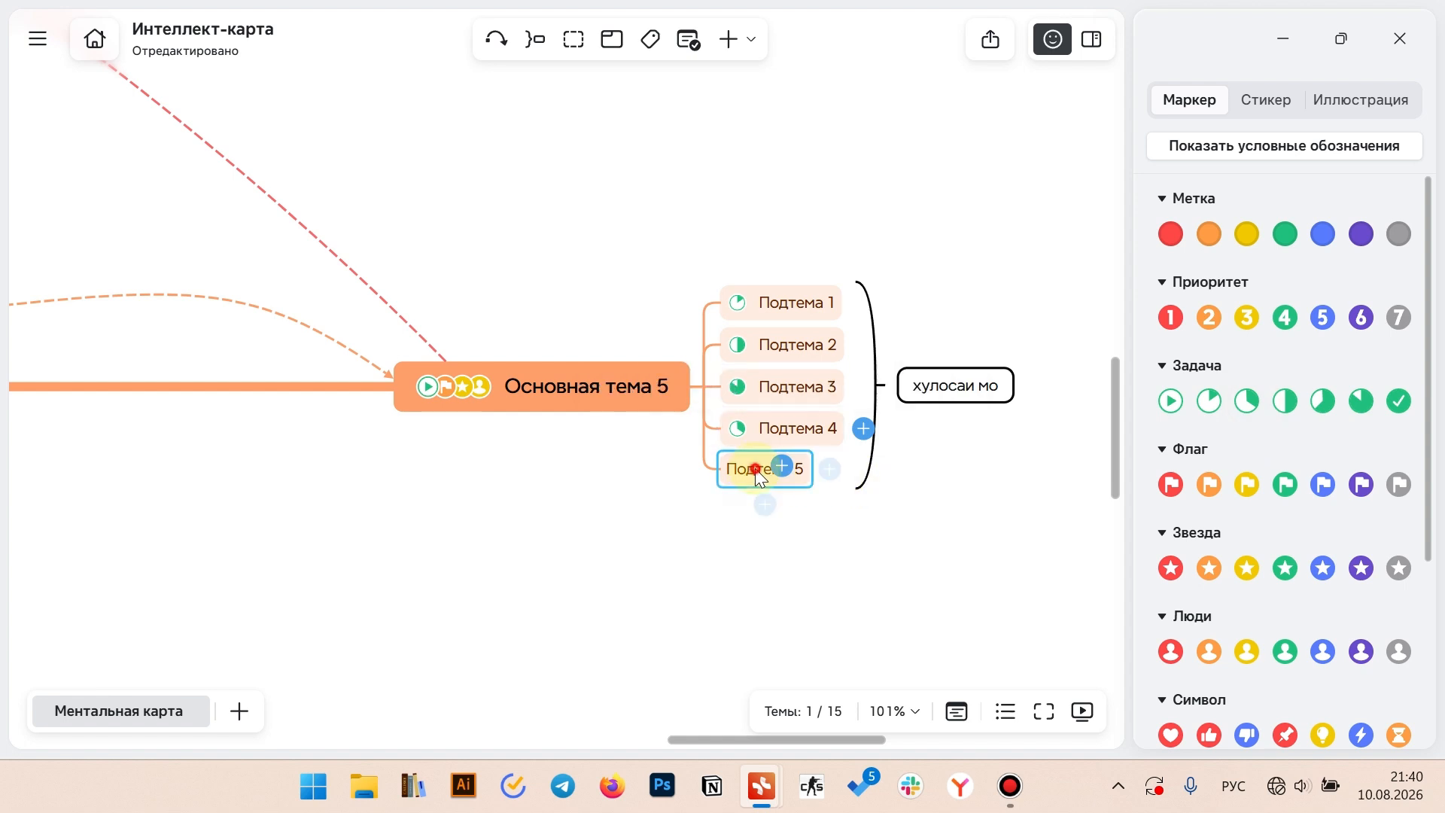
pyautogui.click(1398, 400)
pyautogui.click(1028, 286)
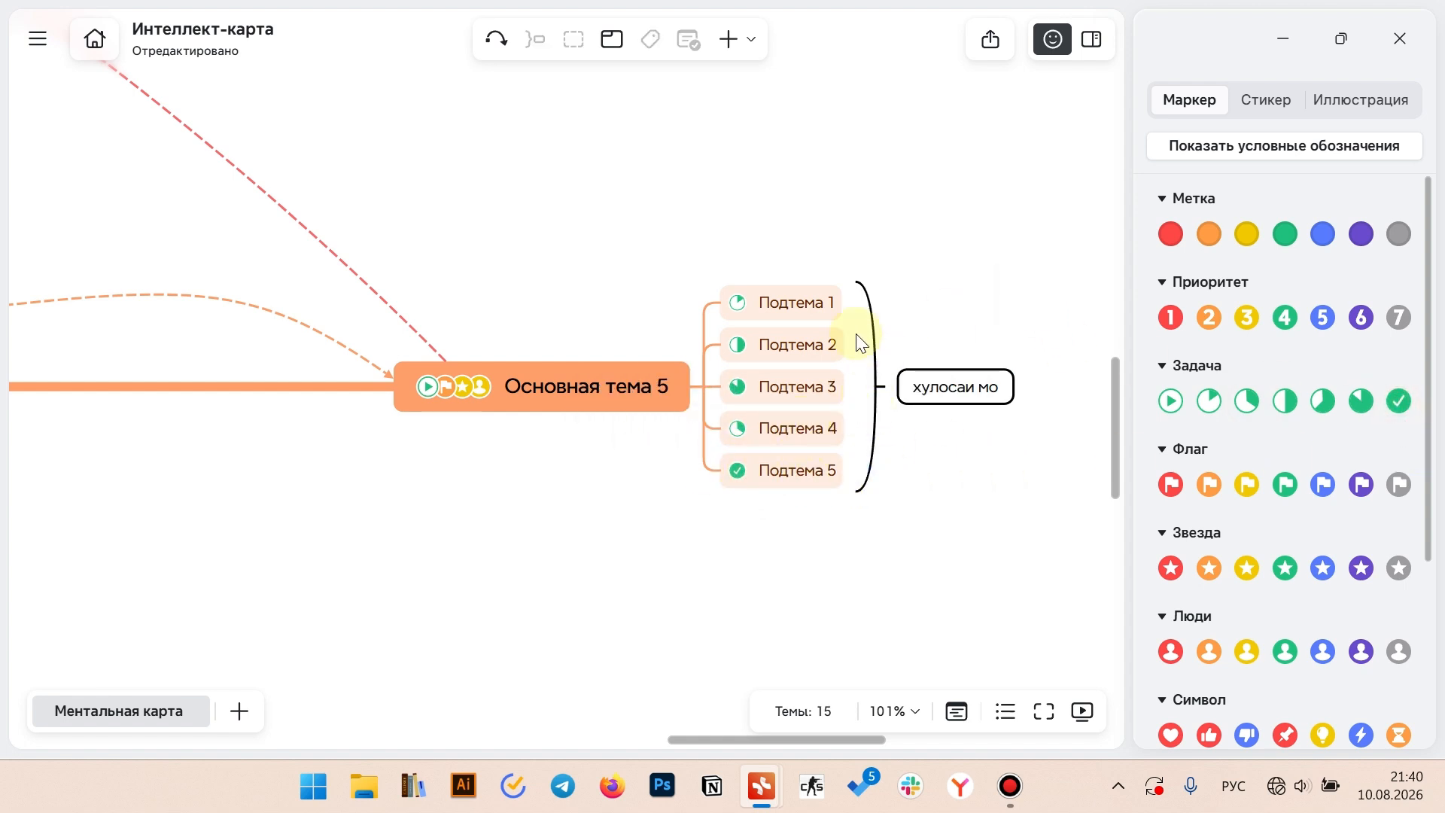
# Change the task-progress marker on "Подтема 1" to completed
pyautogui.click(735, 305)
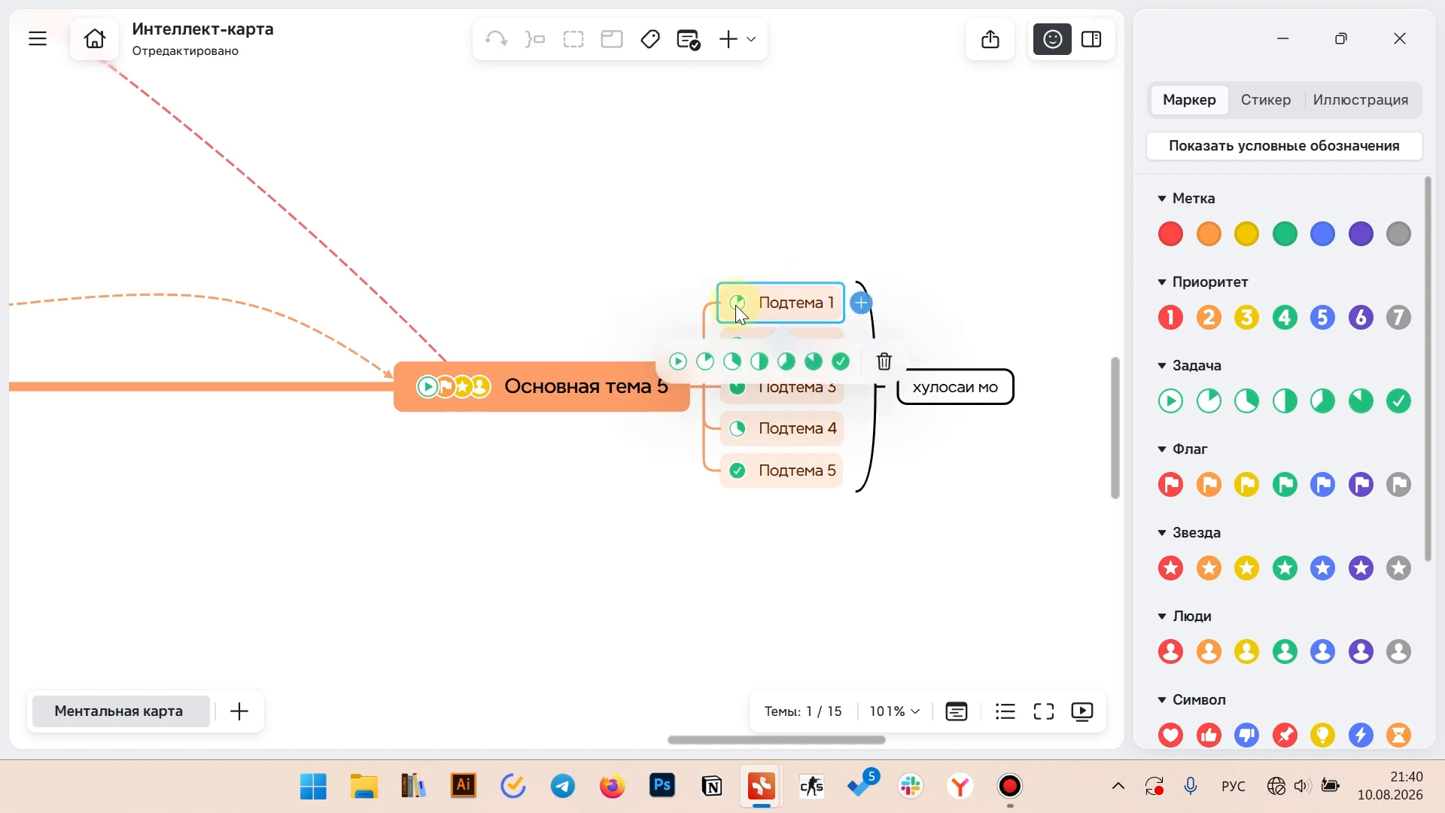
pyautogui.click(732, 361)
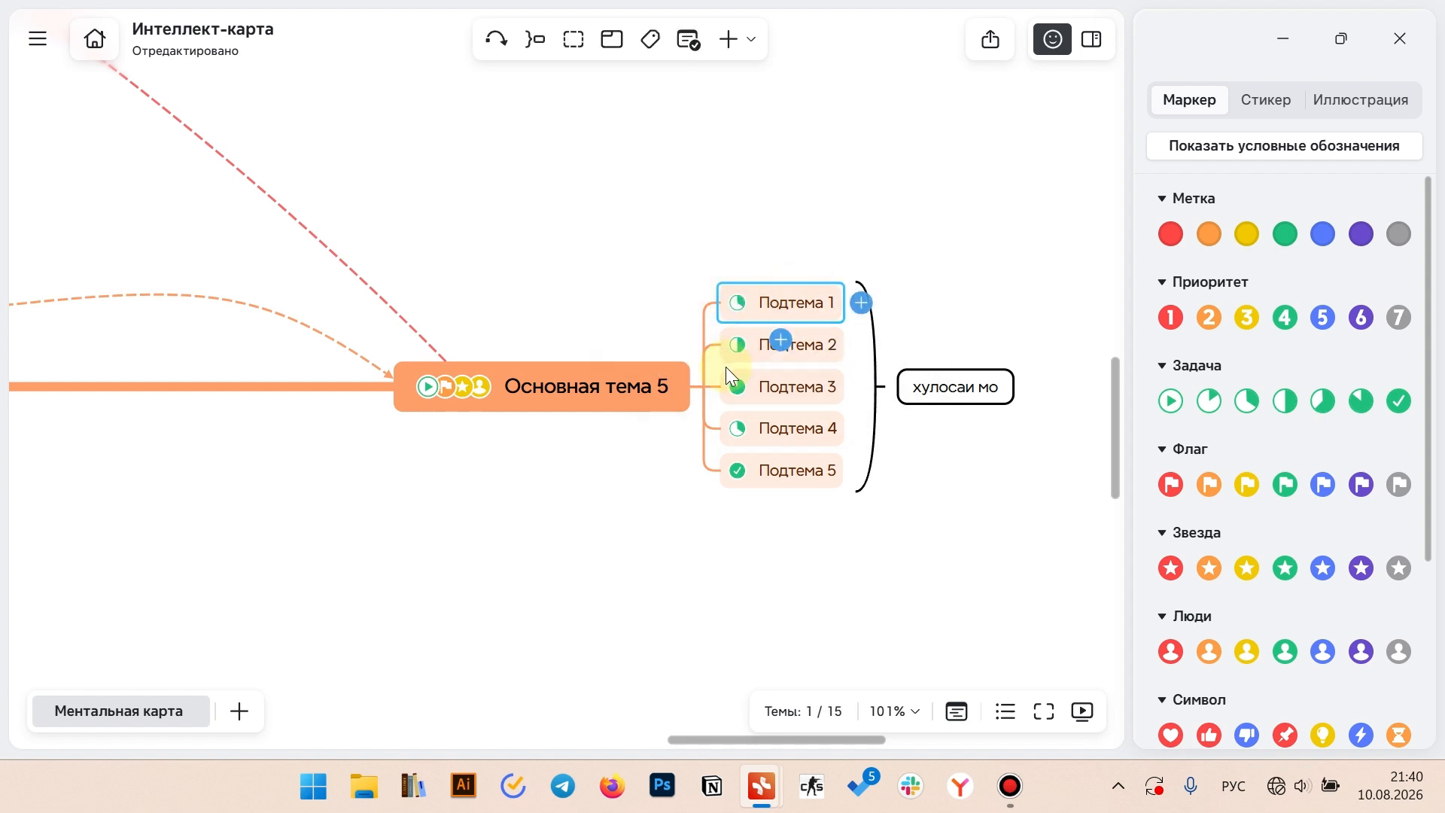
pyautogui.click(737, 301)
pyautogui.click(839, 363)
pyautogui.click(910, 231)
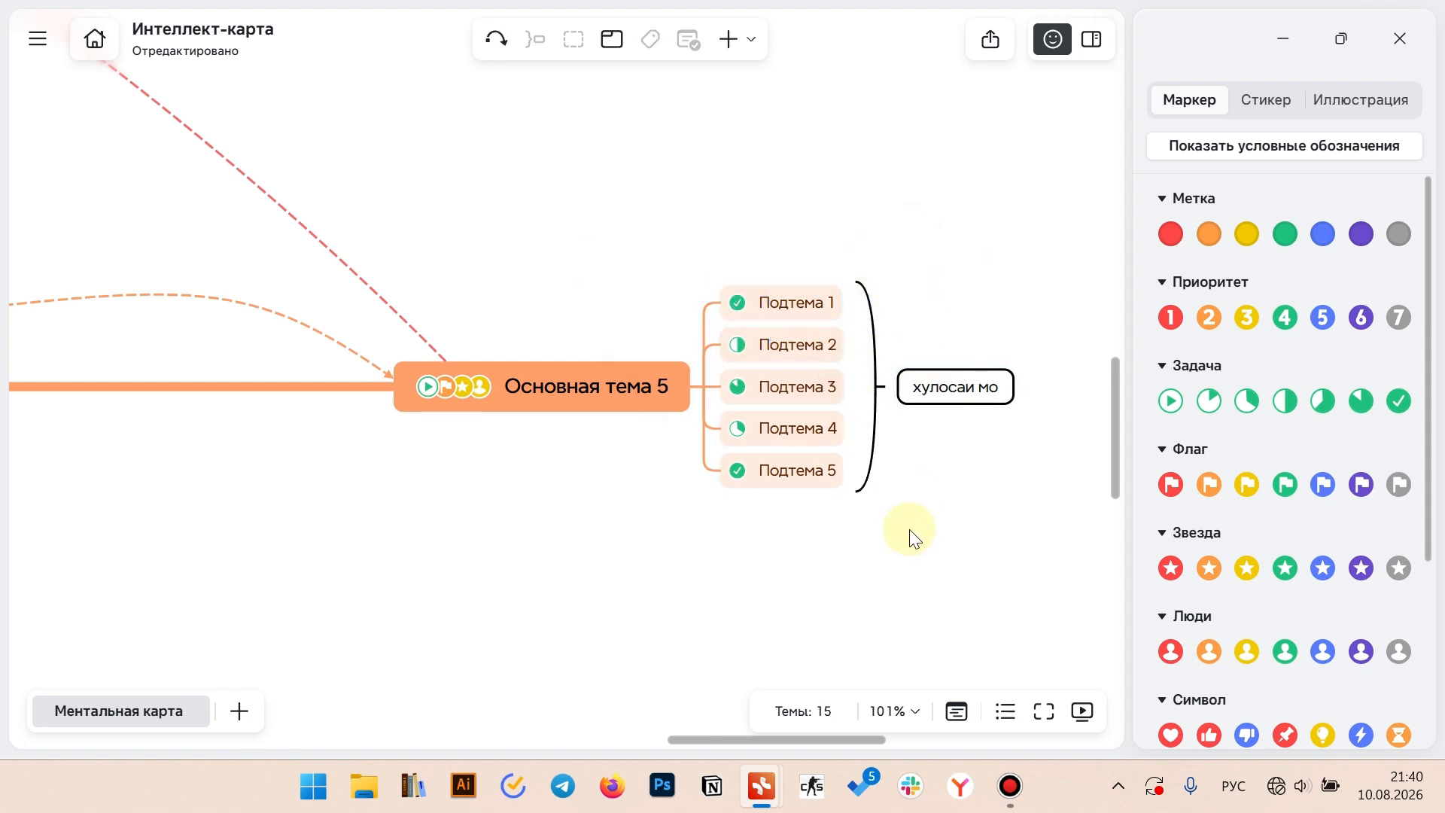
# Glance at the tool notes in "Мини Курс - Xmind", and add the "Бизнес" document-with-magnifier sticker to "Основная тема 5" in "Интеллект-карта"
pyautogui.hotkey('alt', 'Tab')
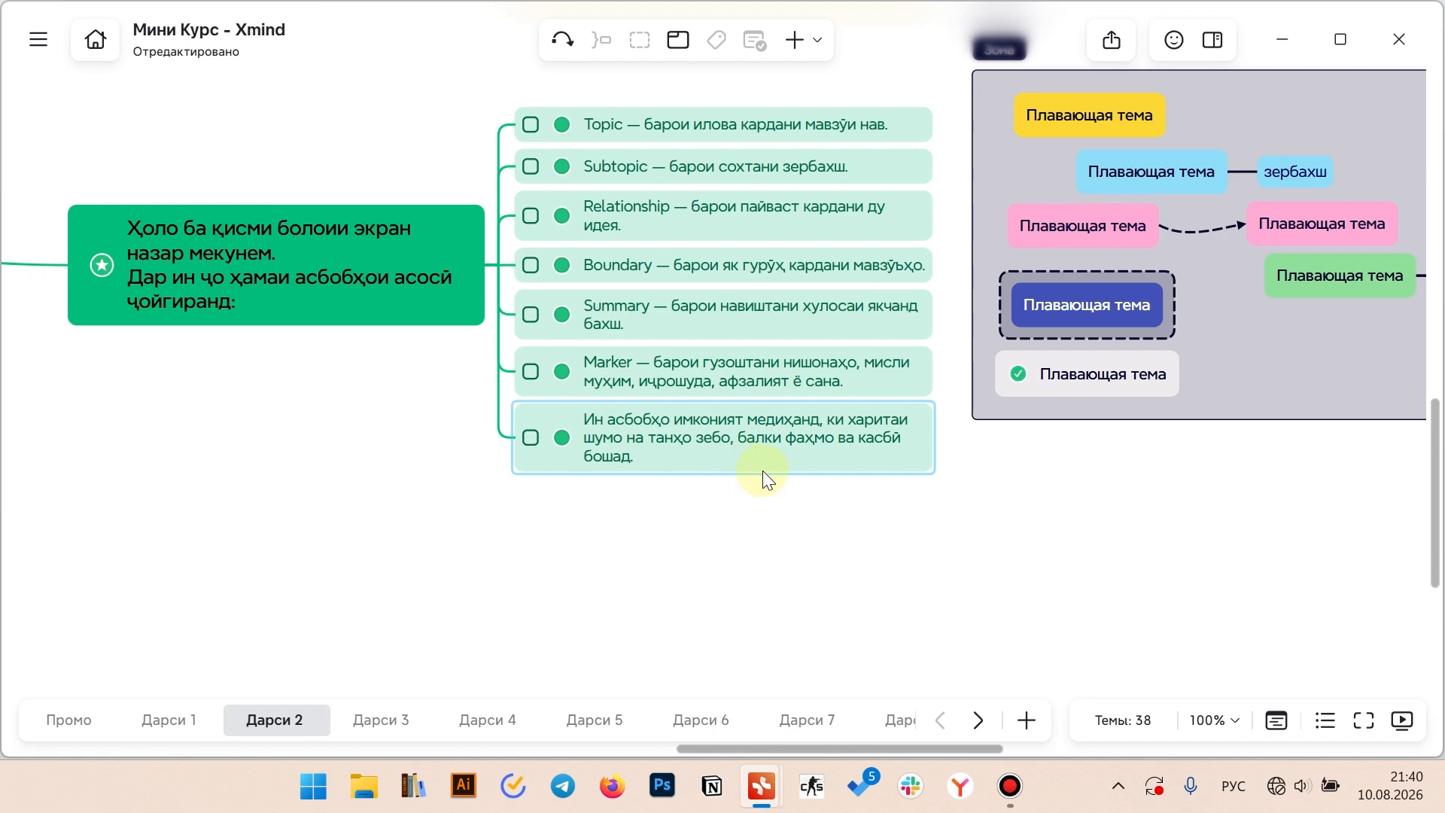
pyautogui.hotkey('alt', 'Tab')
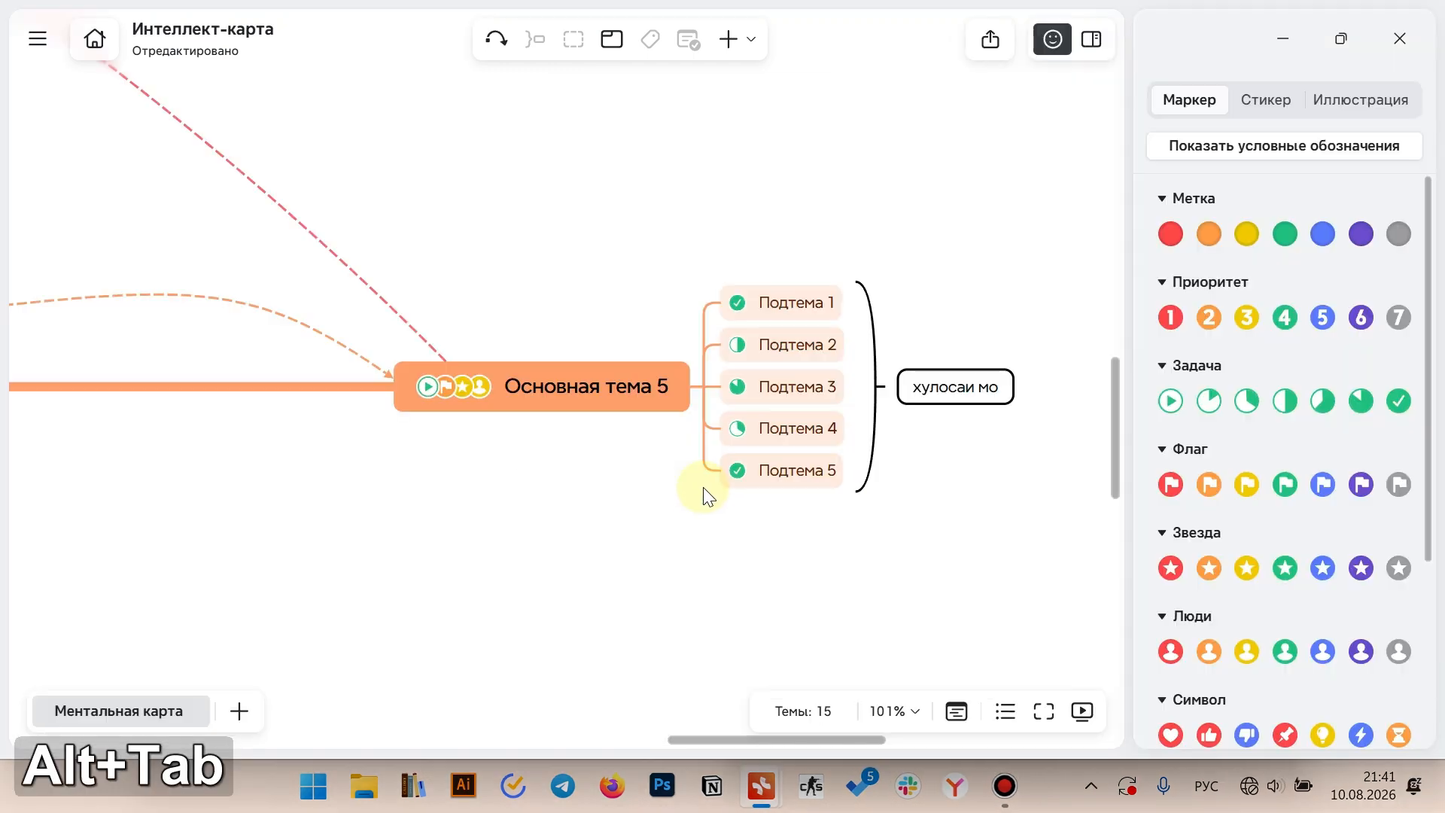
pyautogui.moveTo(917, 351); pyautogui.dragTo(804, 320)
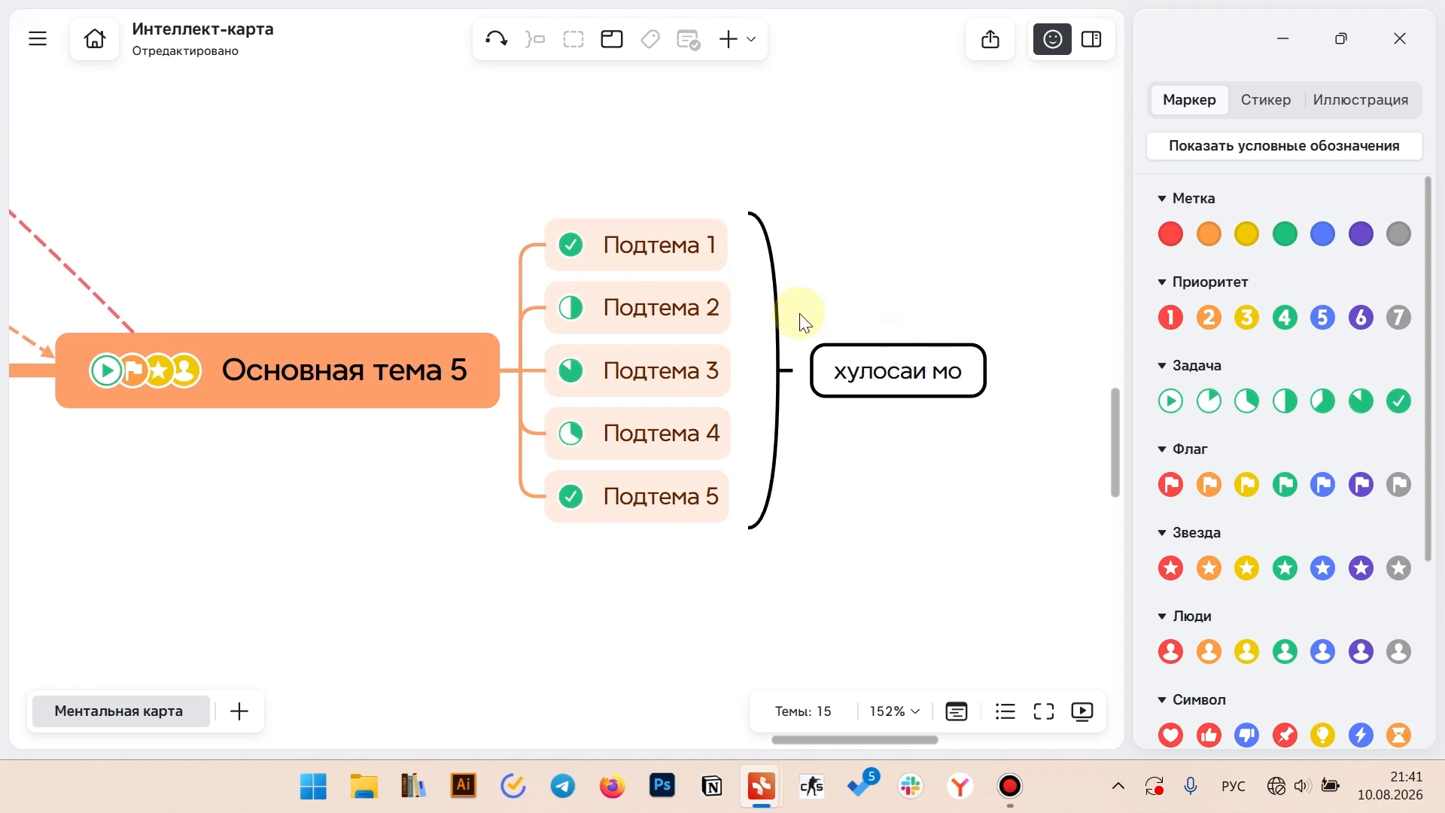
pyautogui.click(445, 391)
pyautogui.click(1257, 102)
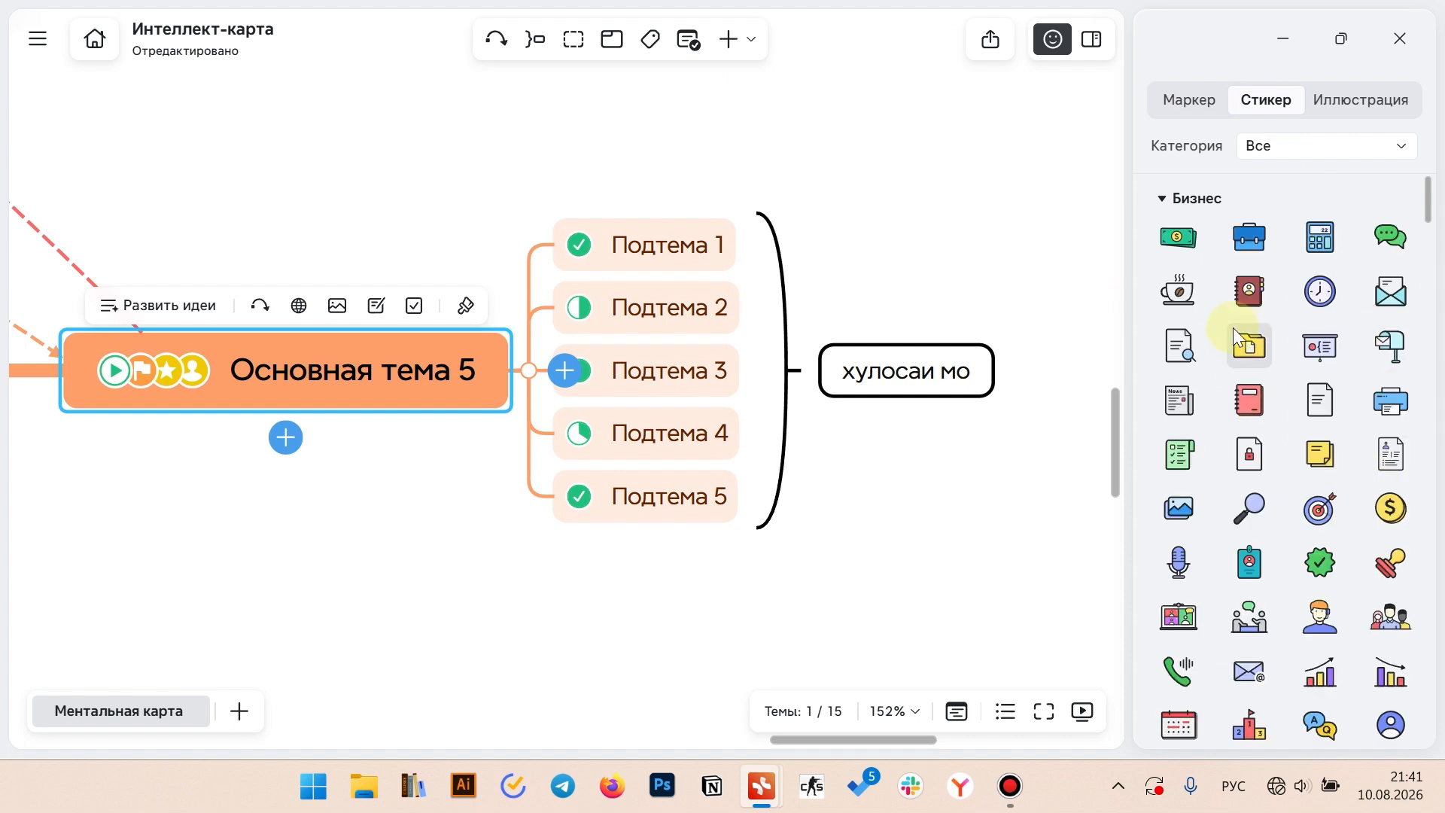
pyautogui.moveTo(1183, 345); pyautogui.dragTo(708, 371)
pyautogui.click(1179, 350)
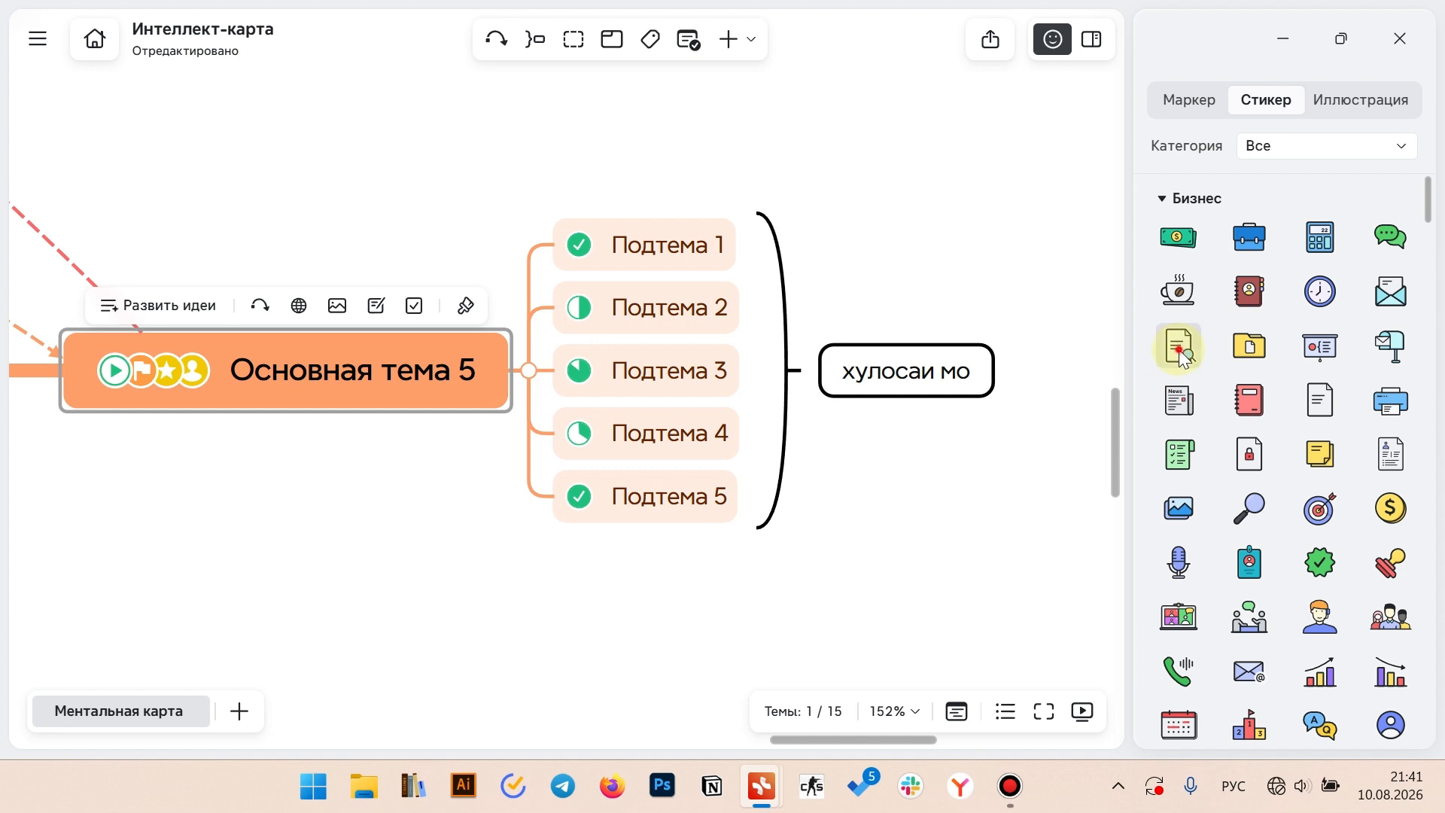
pyautogui.moveTo(1179, 351)
pyautogui.mouseDown()
pyautogui.moveTo(313, 373)
pyautogui.moveTo(1165, 370)
pyautogui.mouseUp()
pyautogui.click(1179, 348)
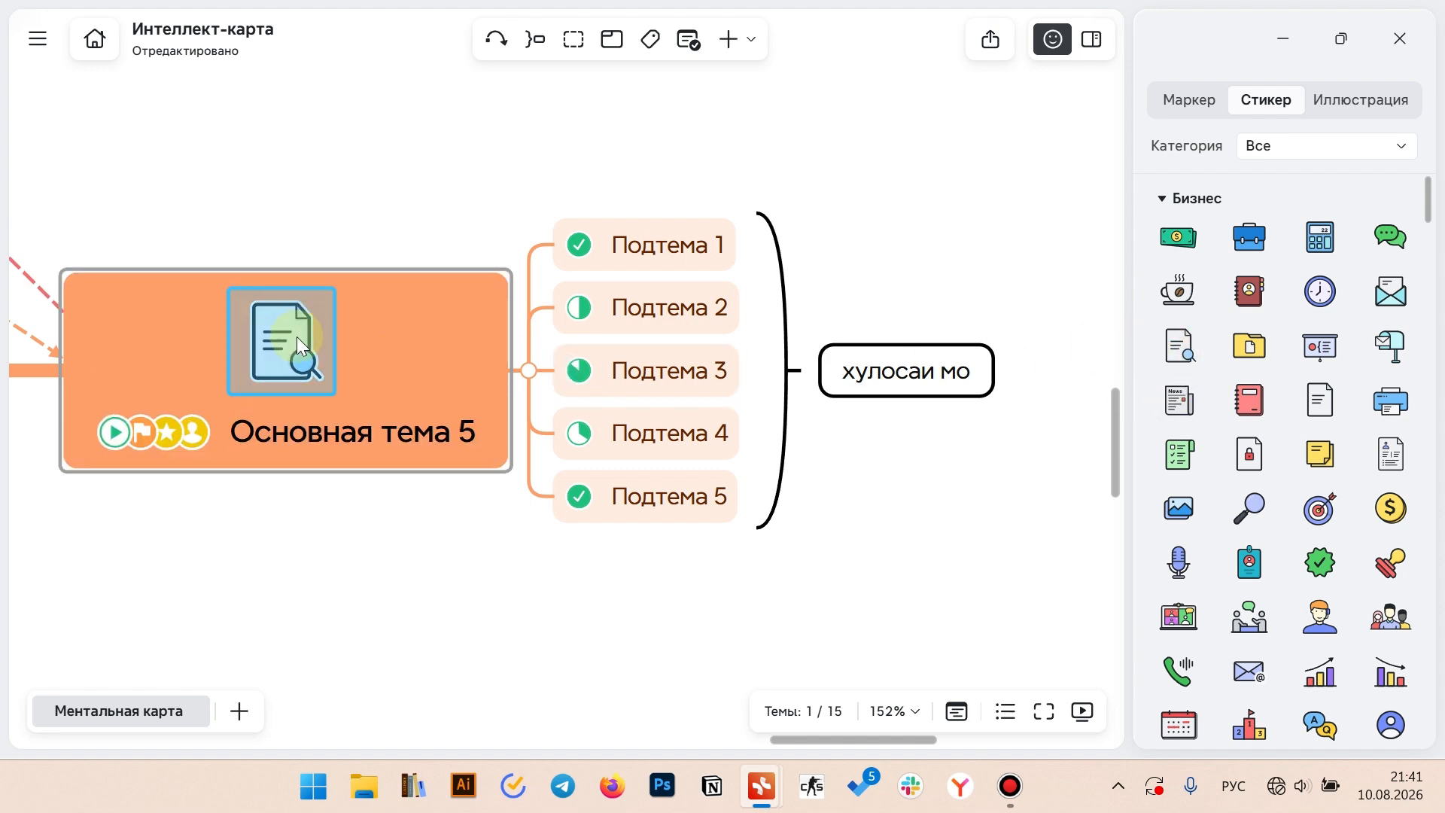
# Replace the sticker on "Основная тема 5" with the "Минималистичный" illustration of a checklist calendar with pencil and clock
pyautogui.click(1354, 100)
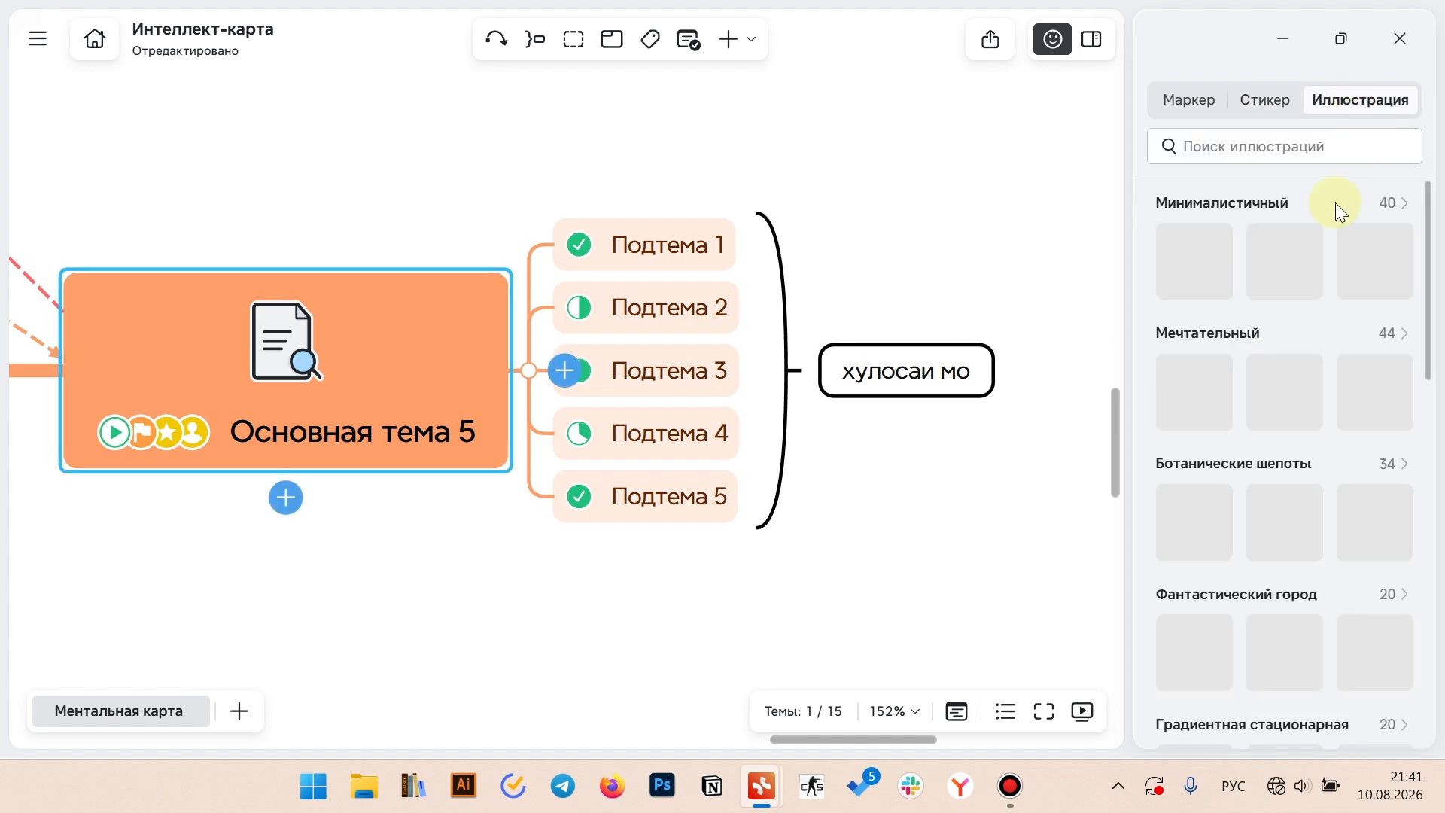
pyautogui.moveTo(964, 318); pyautogui.dragTo(535, 397)
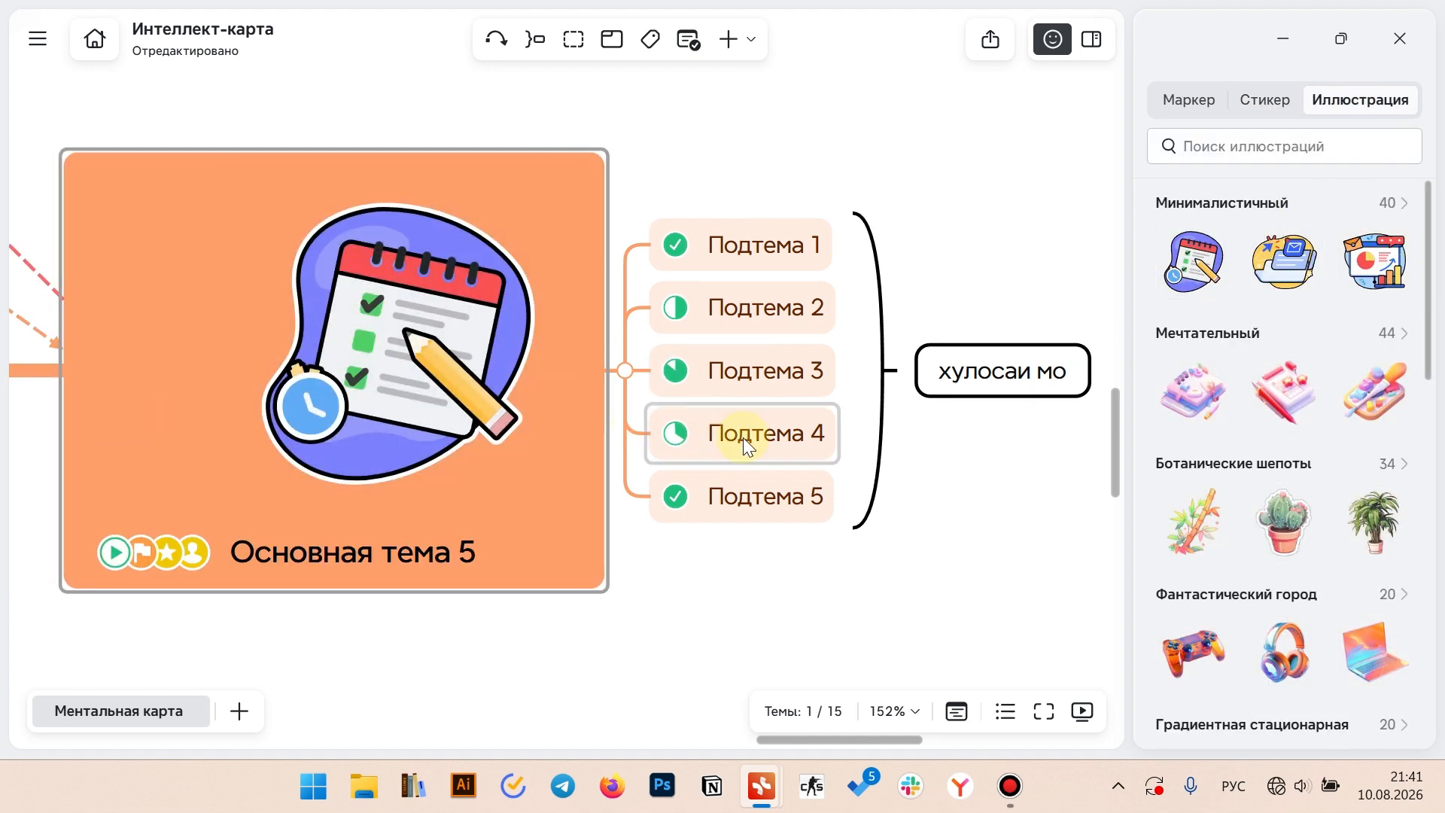
pyautogui.scroll(-5, 445, 437)
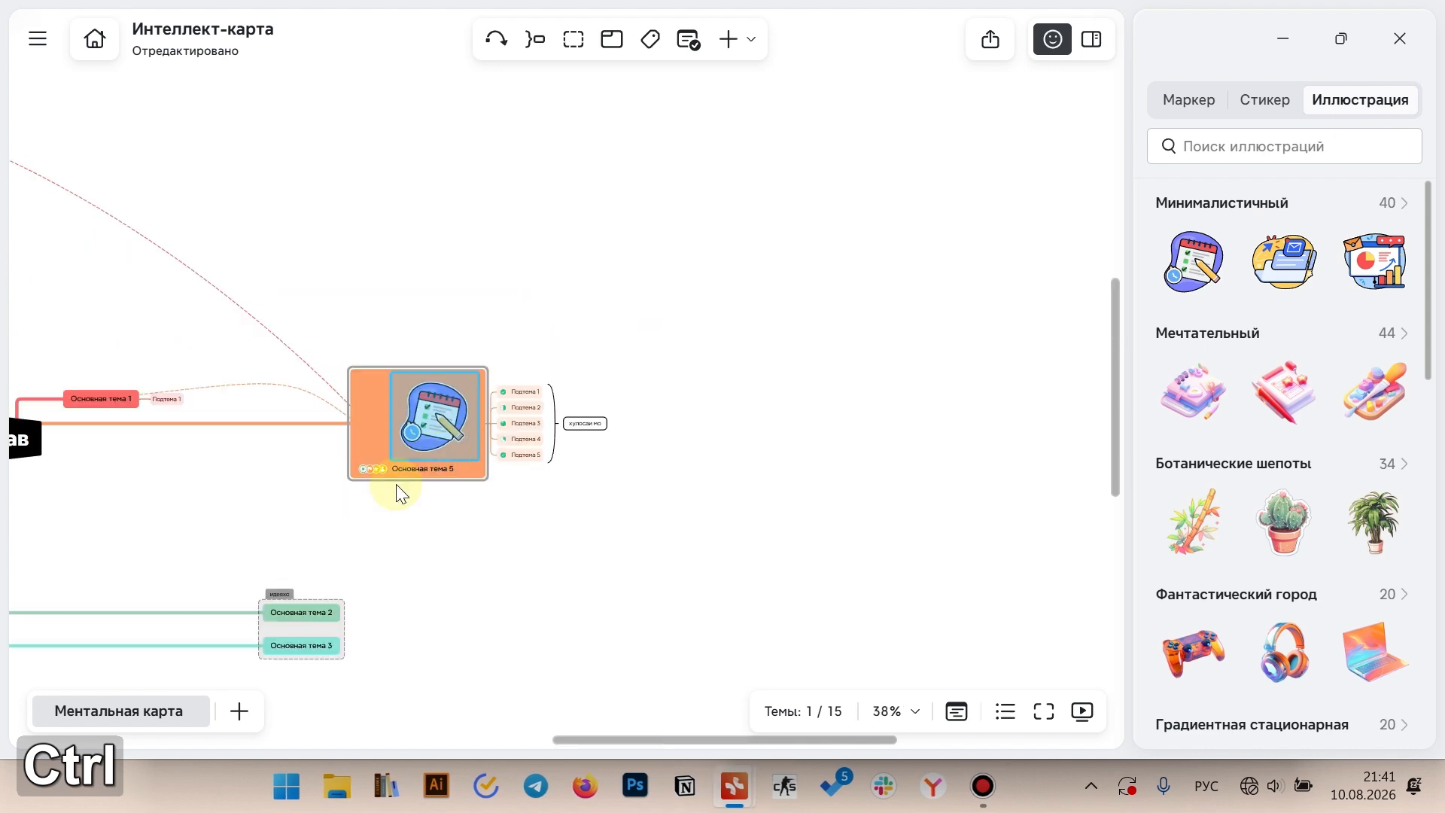
pyautogui.moveTo(596, 490); pyautogui.dragTo(1001, 420)
pyautogui.click(1001, 419)
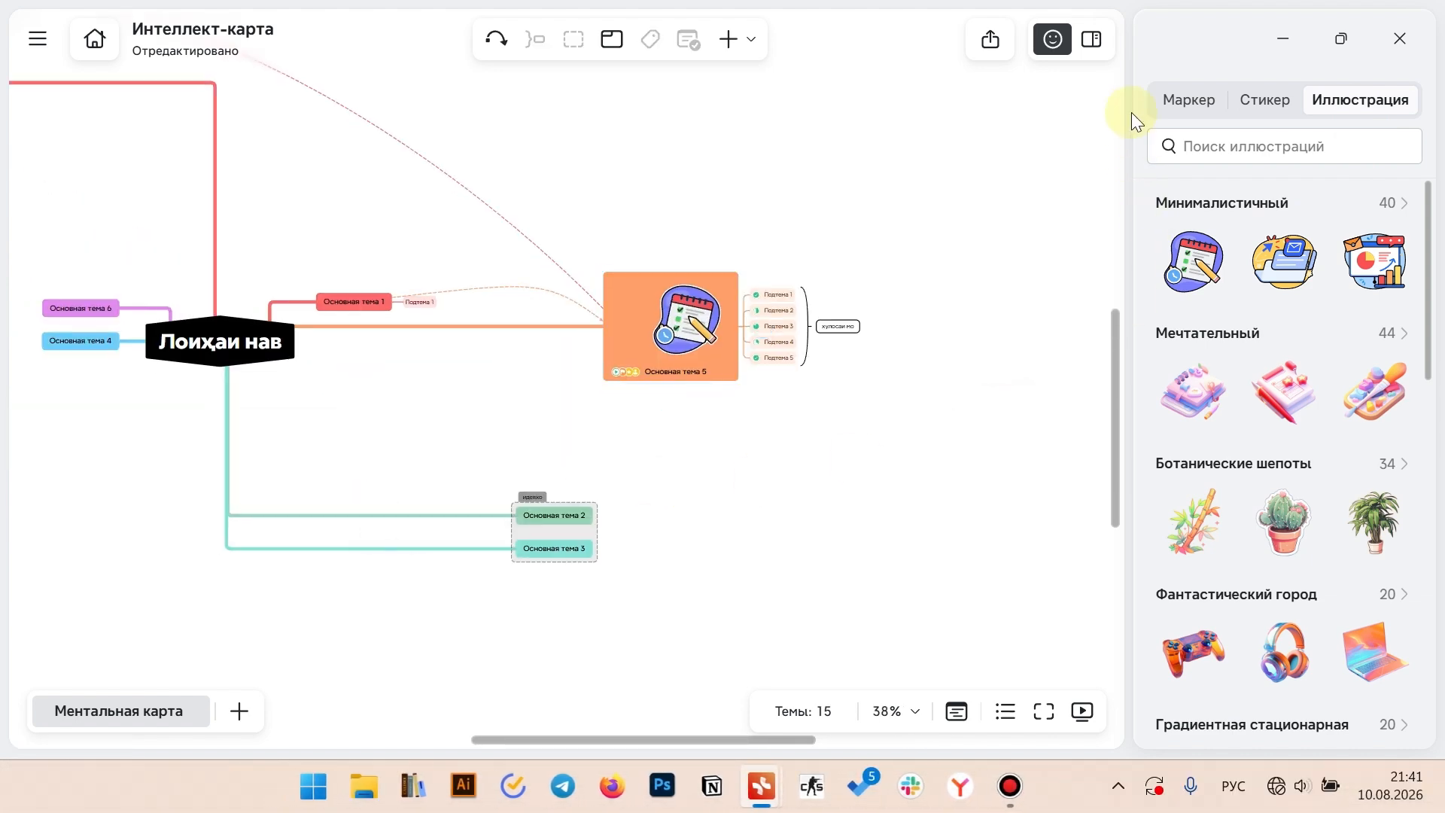
pyautogui.click(1051, 45)
# Examine the list of main tools and the matching examples in the "Зона" area of "Мини Курс - Xmind"
pyautogui.hotkey('alt', 'Tab')
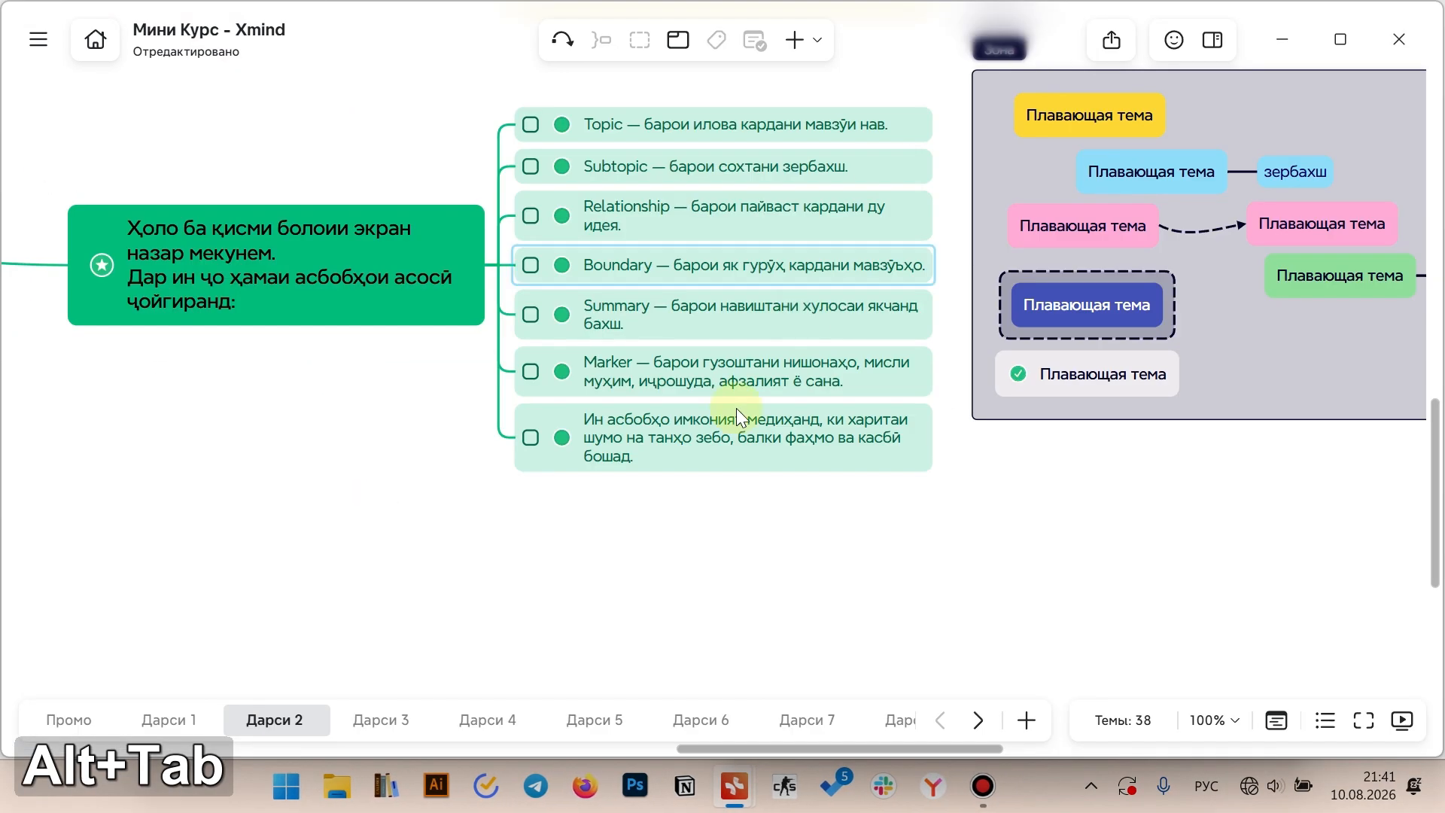
pyautogui.scroll(-5, 597, 581)
pyautogui.hscroll(-5, 676, 458)
pyautogui.hscroll(3, 877, 474)
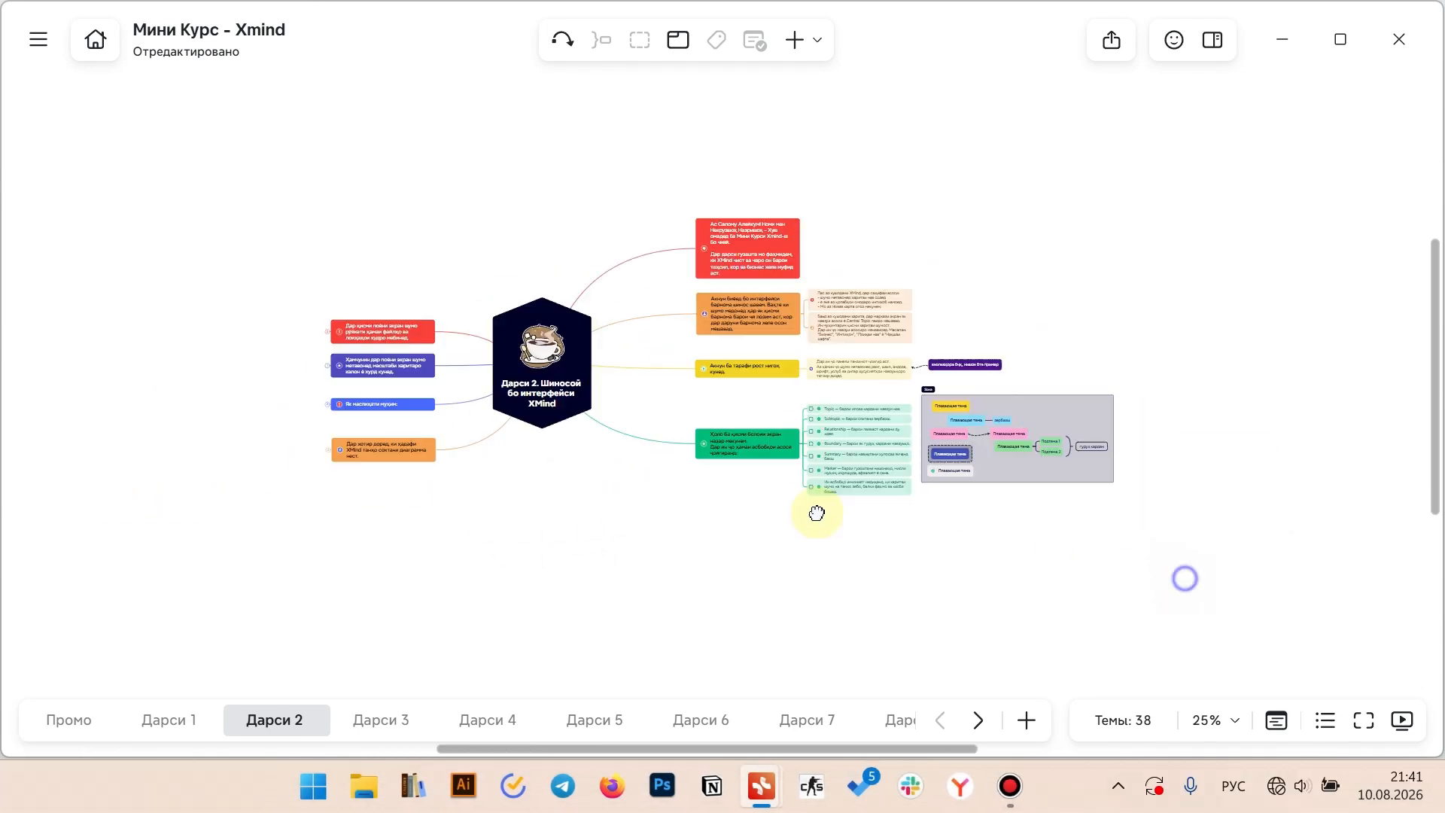
pyautogui.hscroll(3, 816, 506)
pyautogui.scroll(5, 804, 369)
pyautogui.scroll(3, 597, 435)
pyautogui.scroll(-5, 532, 364)
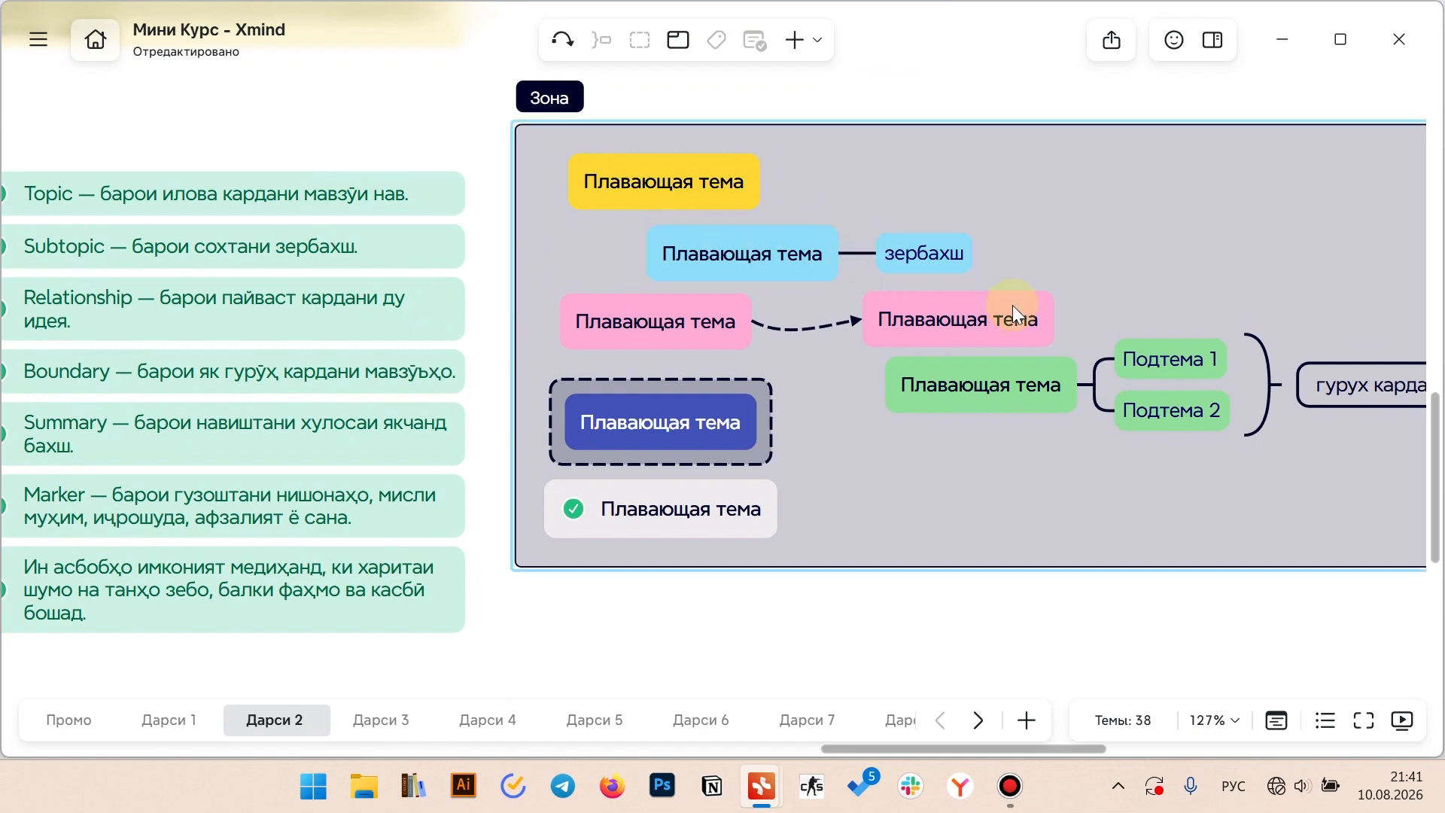
pyautogui.moveTo(1045, 597); pyautogui.dragTo(1135, 580)
pyautogui.moveTo(481, 96); pyautogui.dragTo(381, 132)
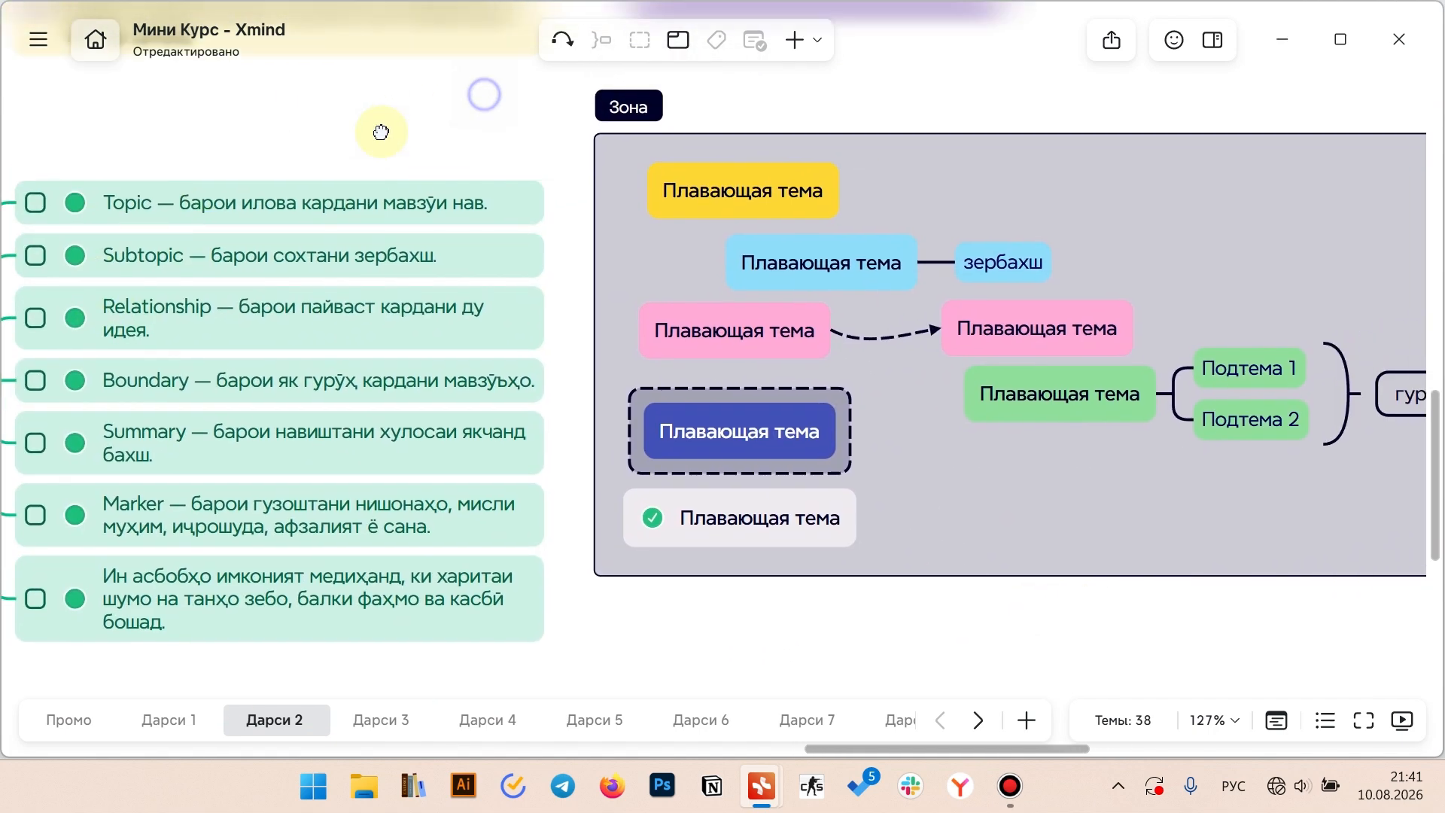
pyautogui.moveTo(483, 151); pyautogui.dragTo(673, 153)
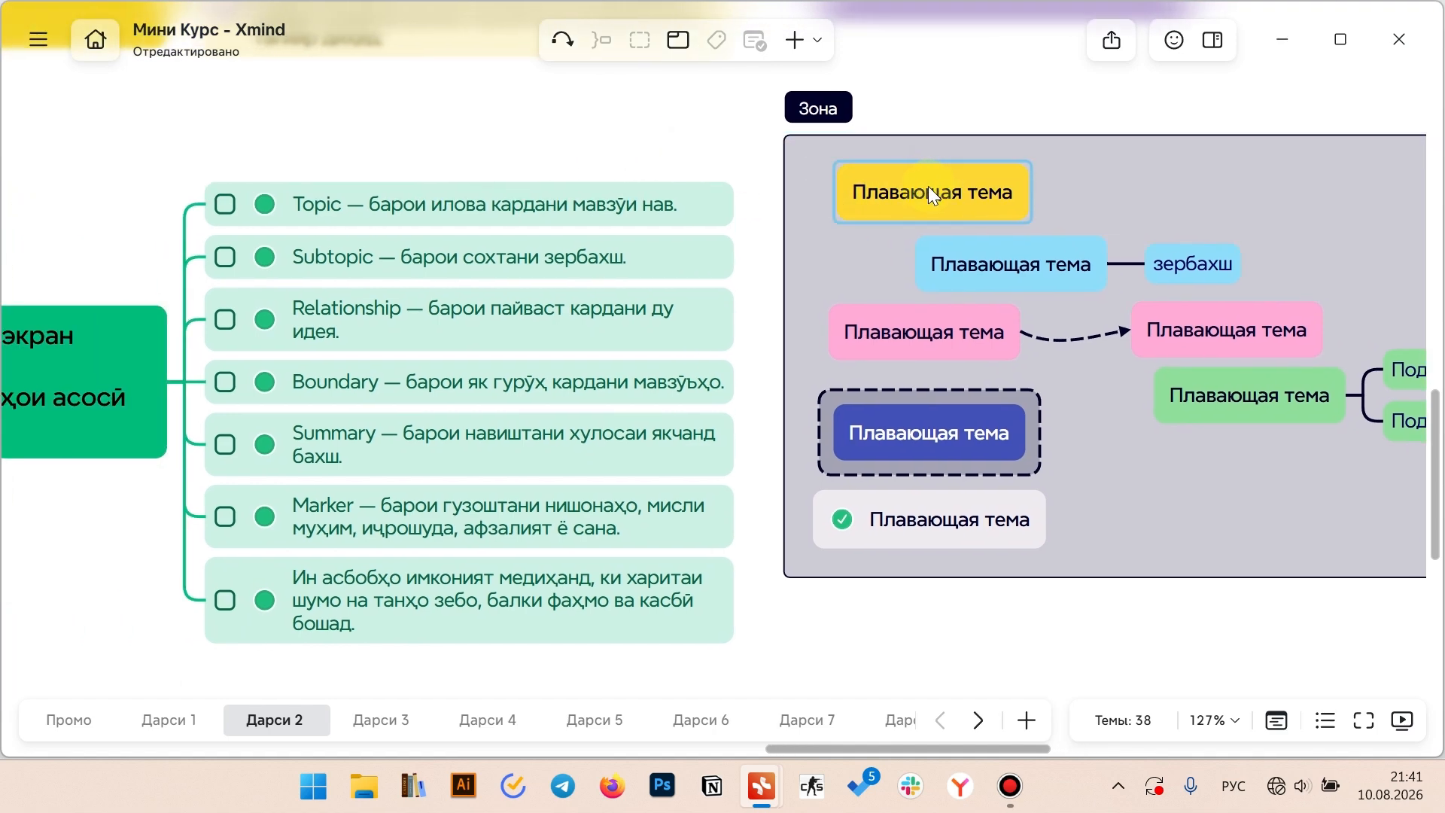
pyautogui.hotkey('alt', 'Tab')
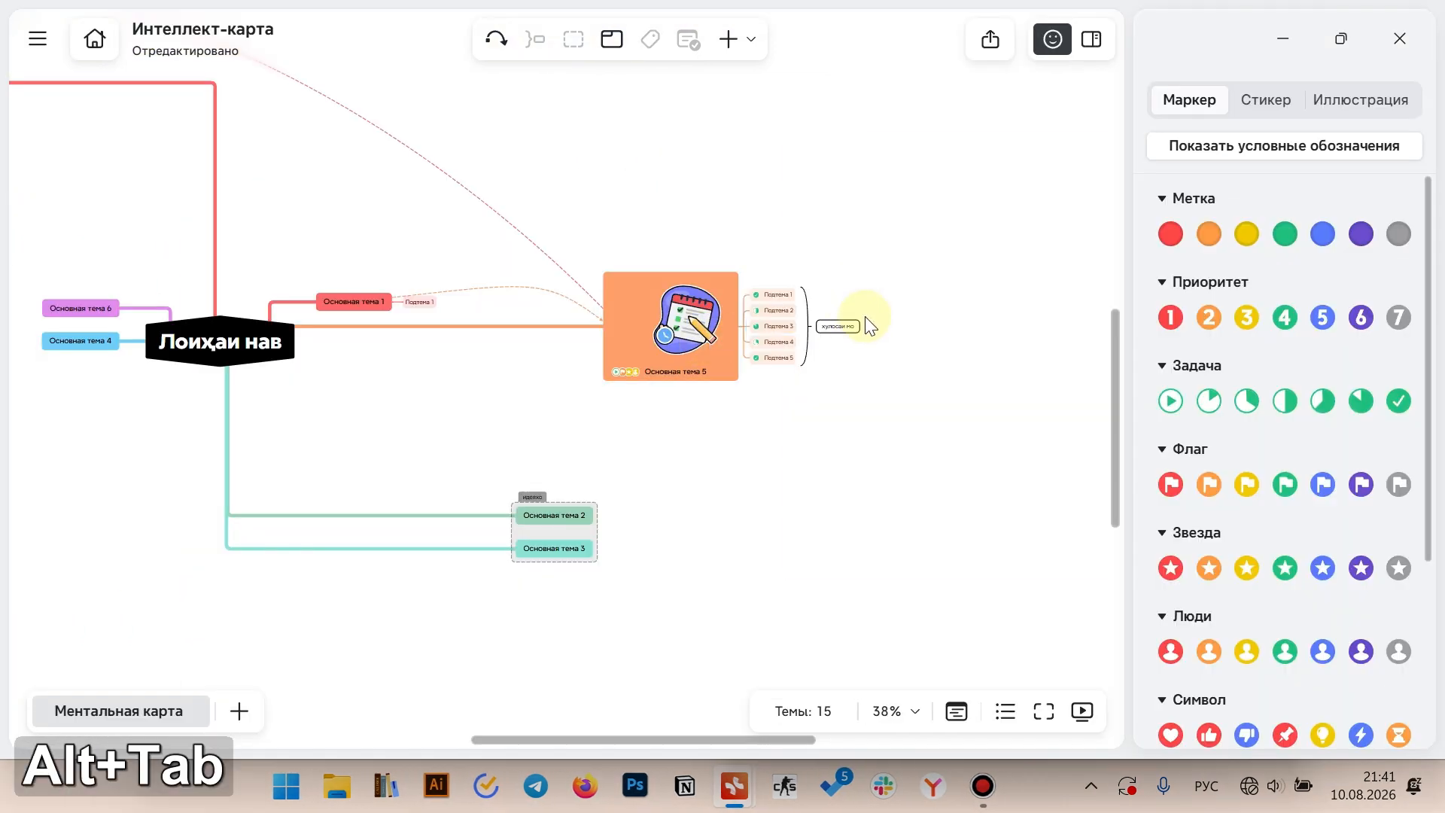
pyautogui.hotkey('alt', 'Tab')
pyautogui.hscroll(5, 970, 188)
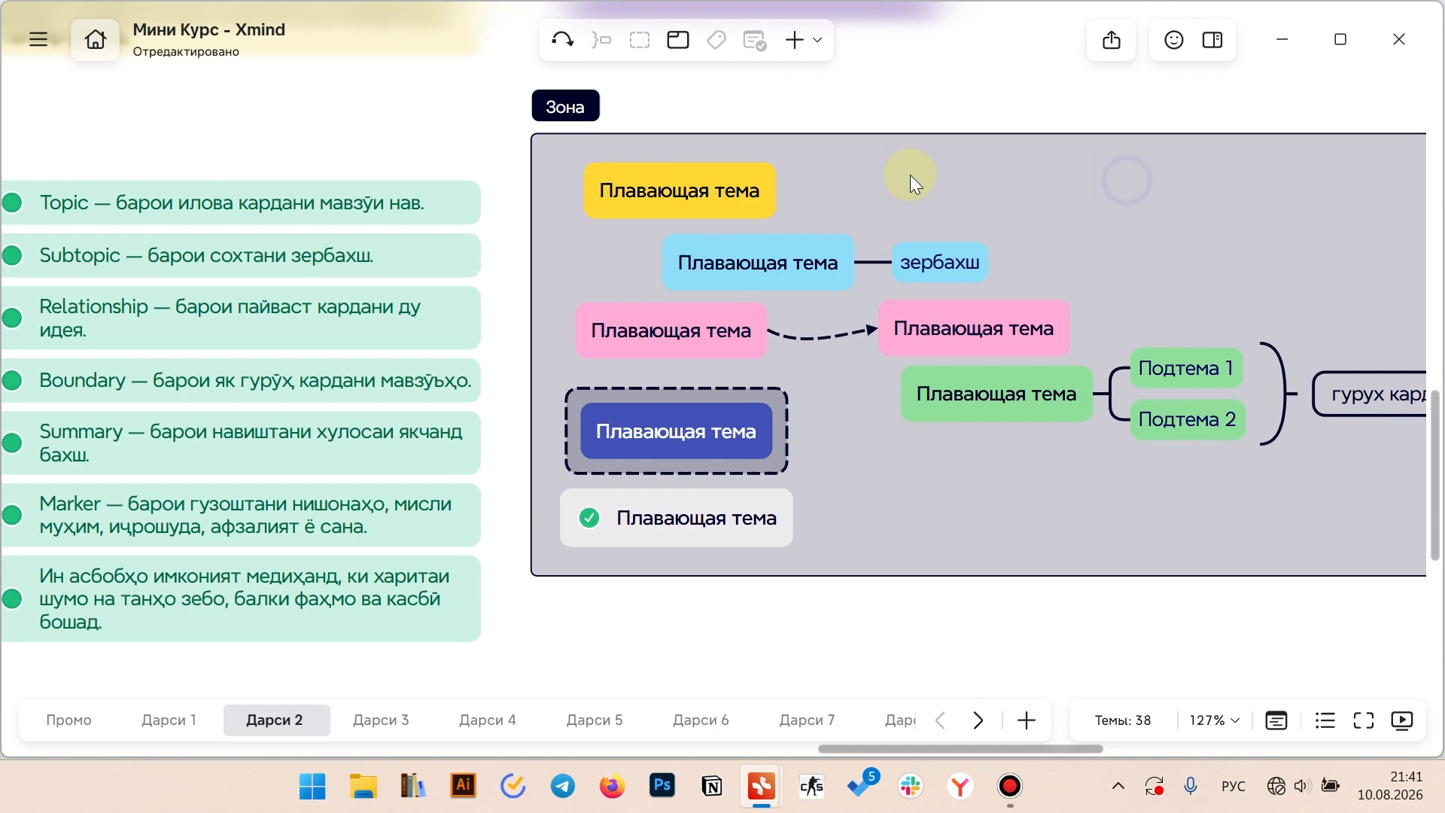
# Add a floating topic on the empty canvas just above the "Зона" area
pyautogui.doubleClick(954, 110)
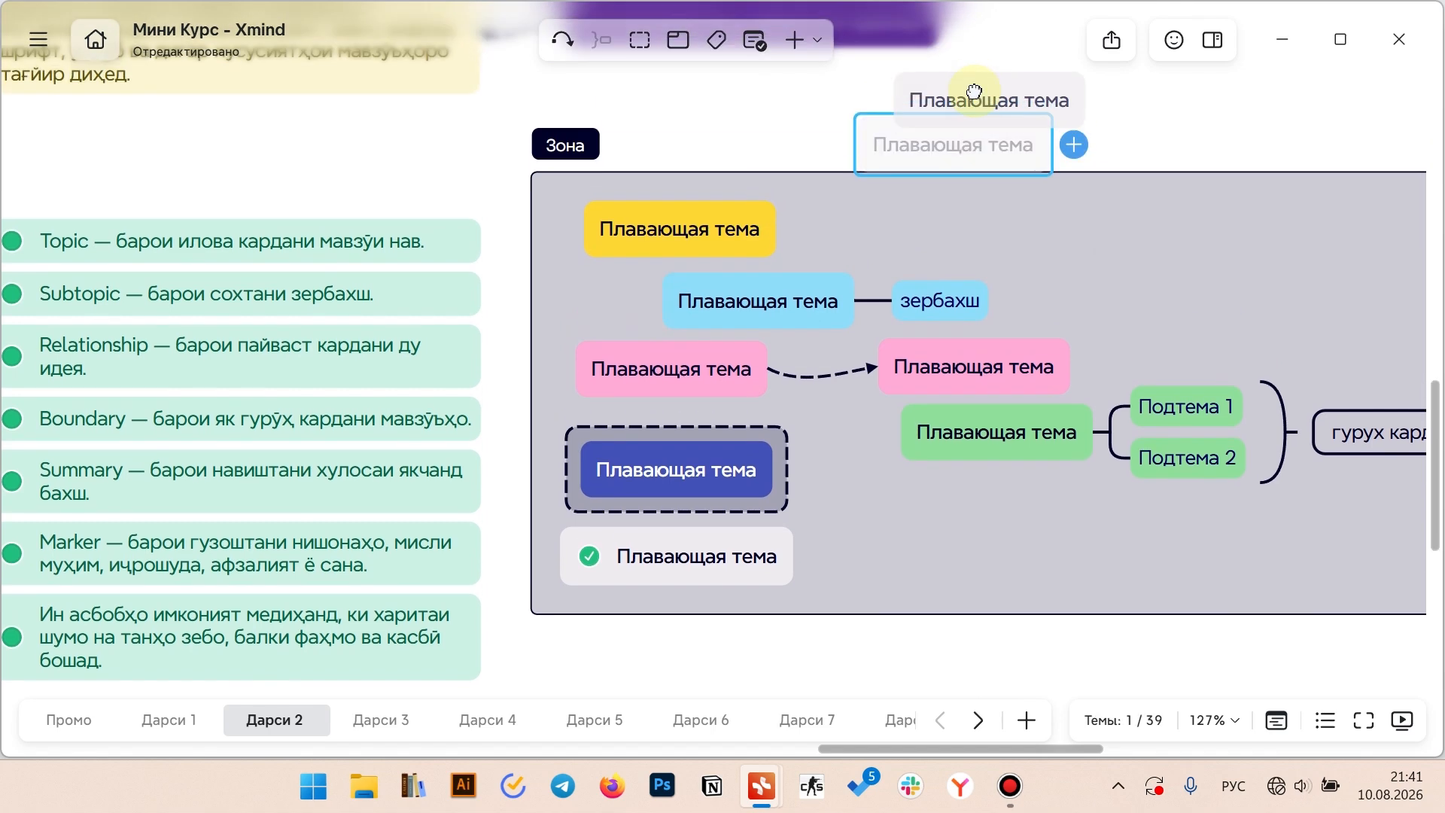
pyautogui.hscroll(-3, 241, 309)
pyautogui.scroll(-1, 241, 309)
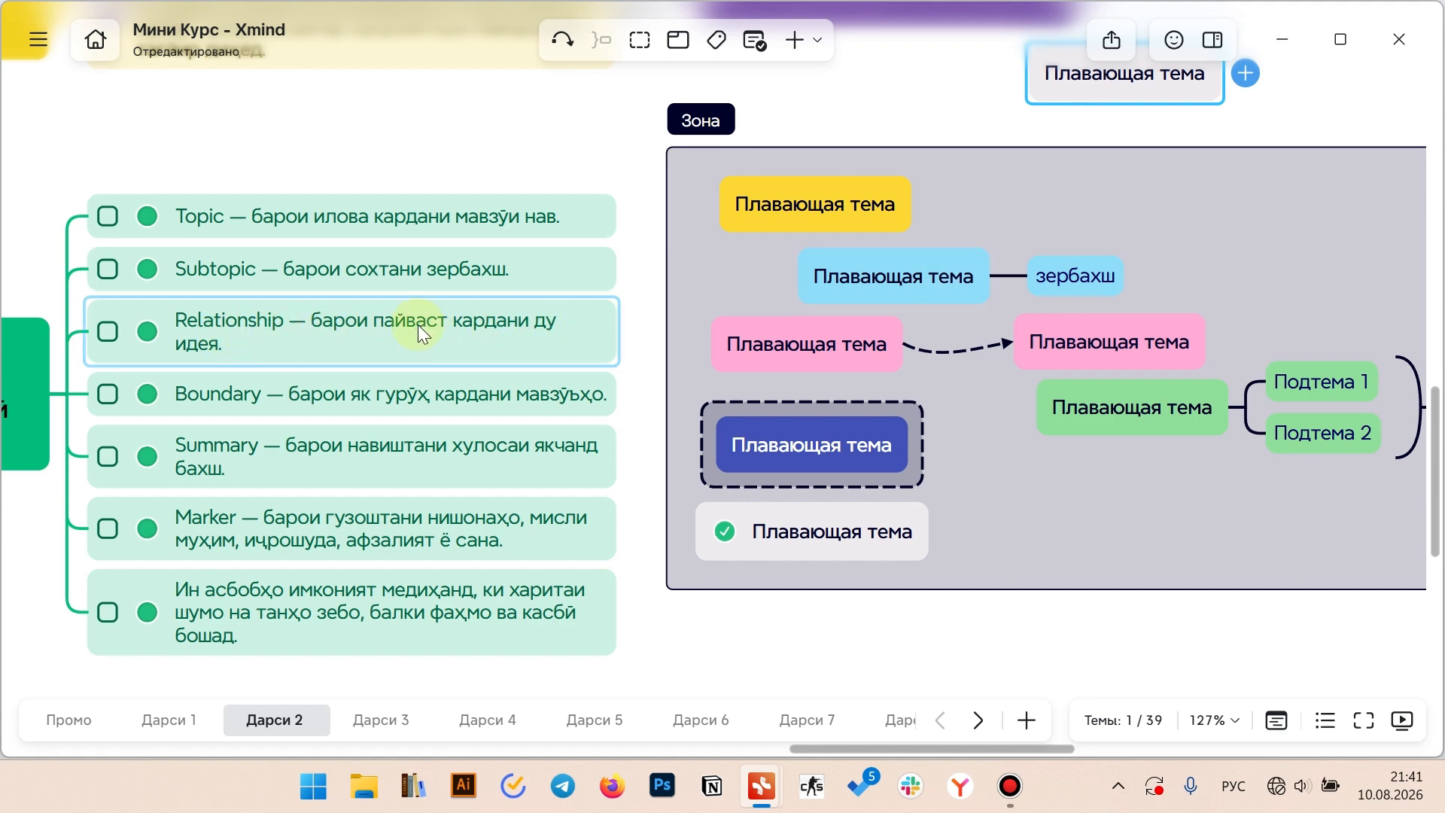
# Review the relationship, summary, boundary and marker examples in the "Зона" area against their descriptions in the tool list
pyautogui.click(780, 345)
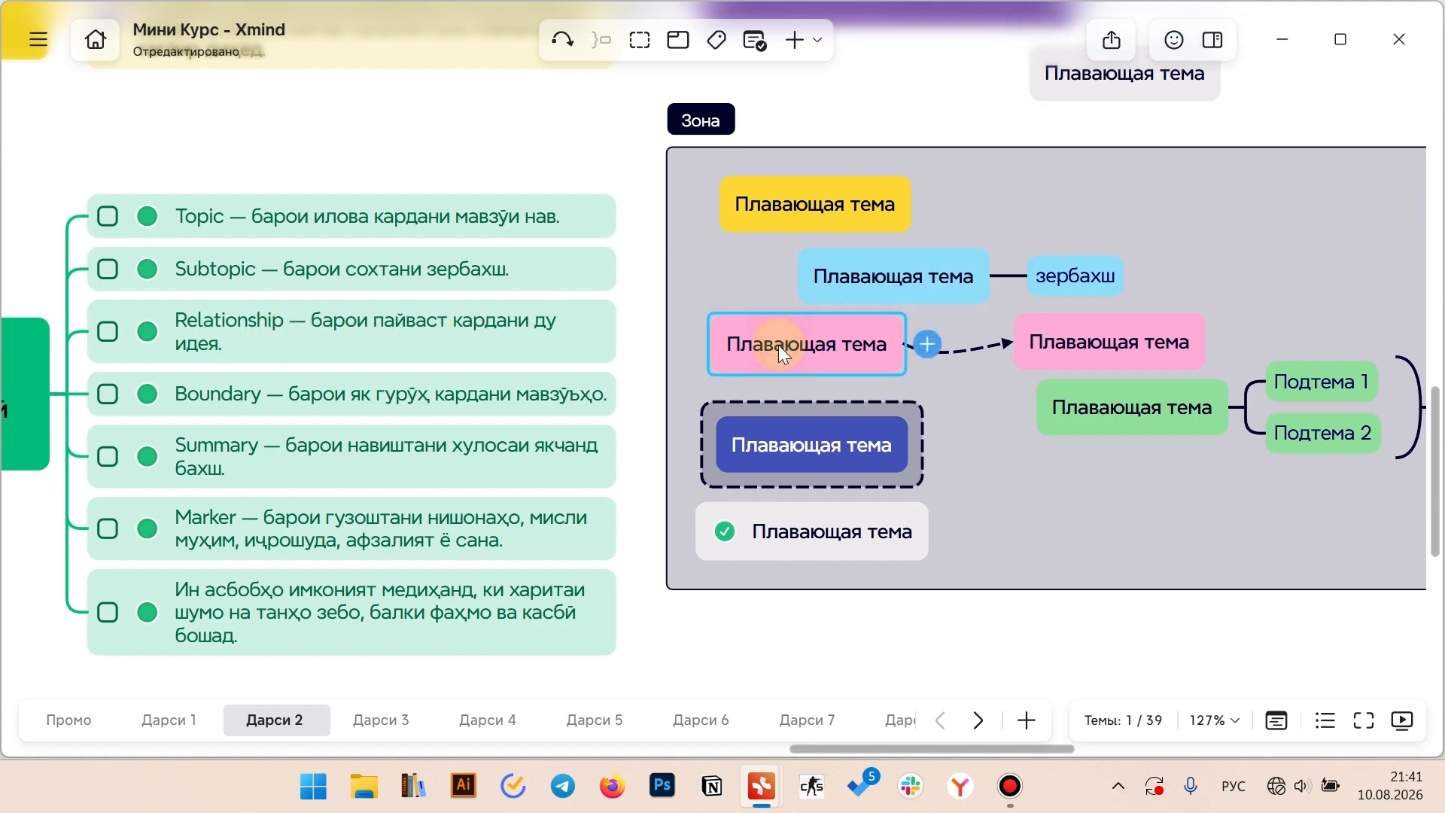
pyautogui.click(1028, 336)
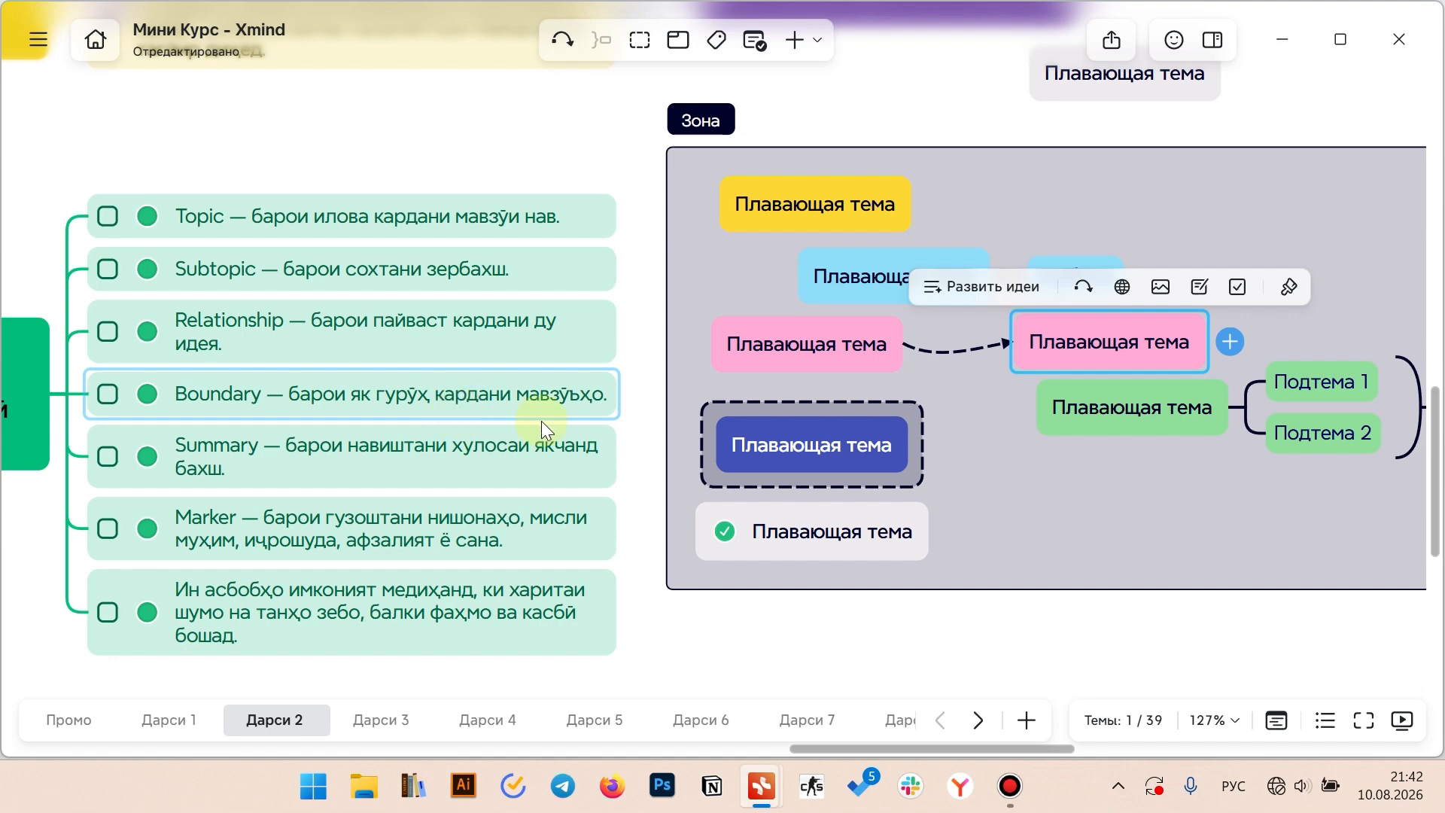
pyautogui.moveTo(518, 145); pyautogui.dragTo(374, 151)
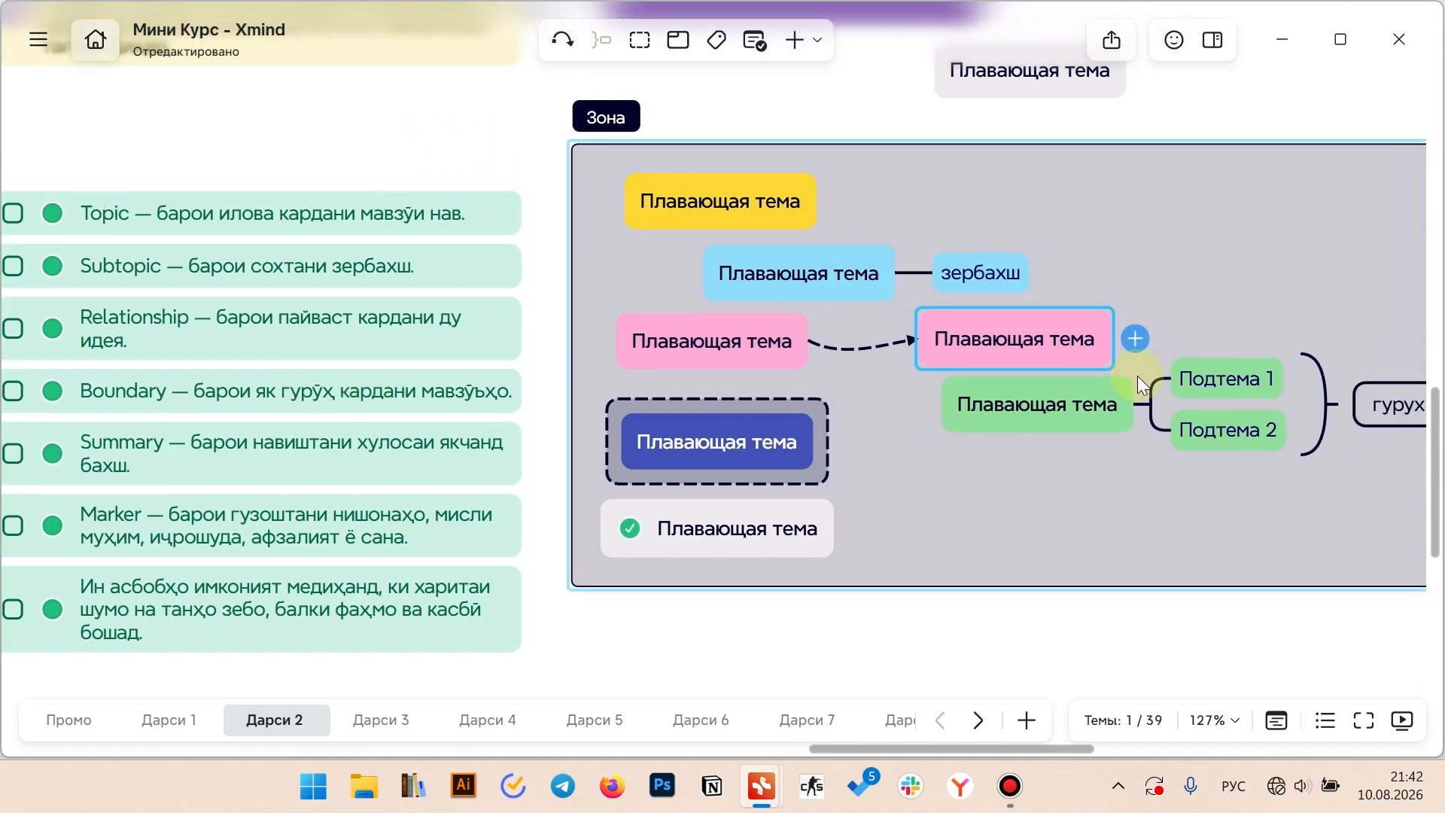
pyautogui.moveTo(1292, 613); pyautogui.dragTo(1017, 547)
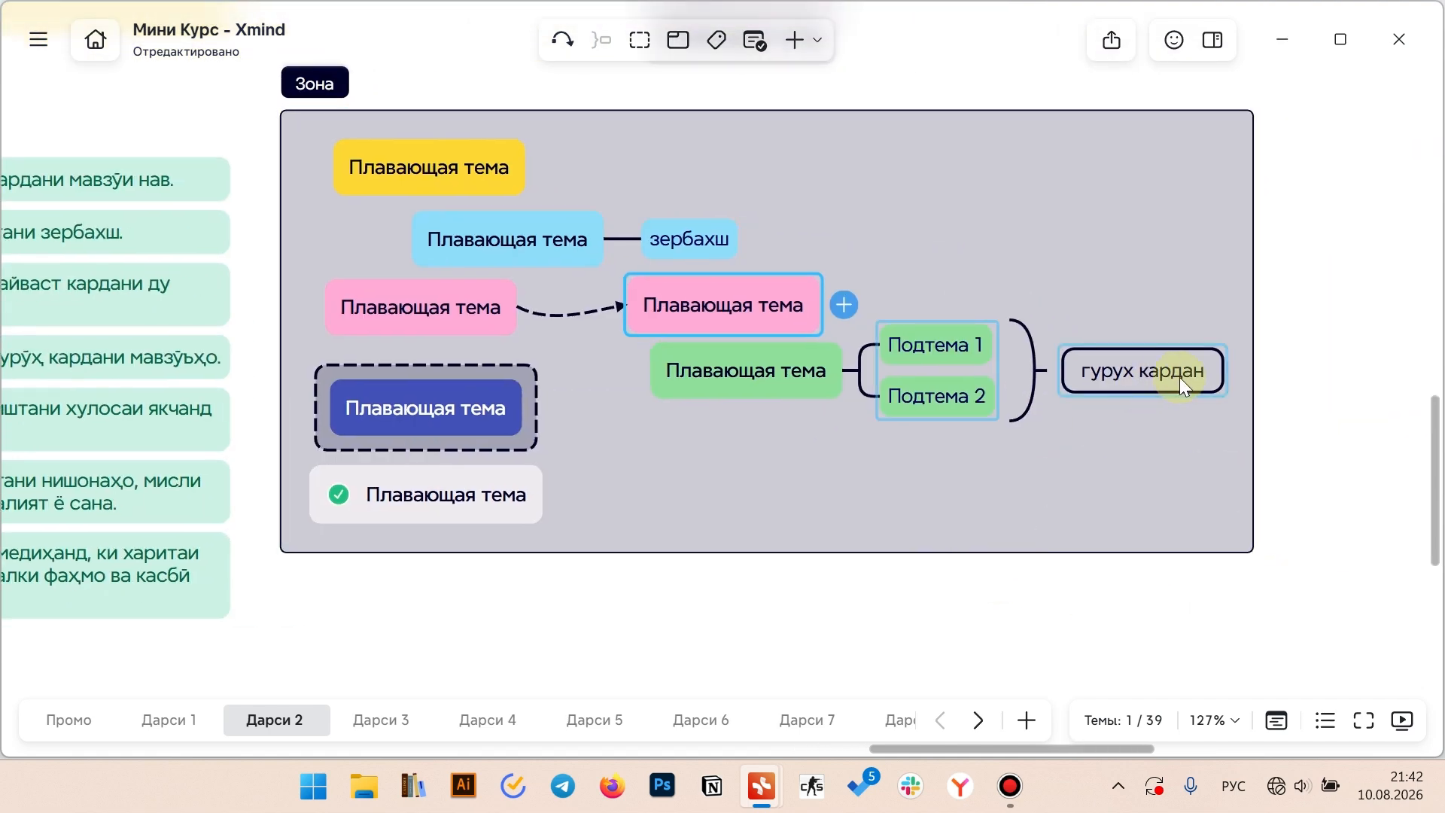
pyautogui.click(805, 708)
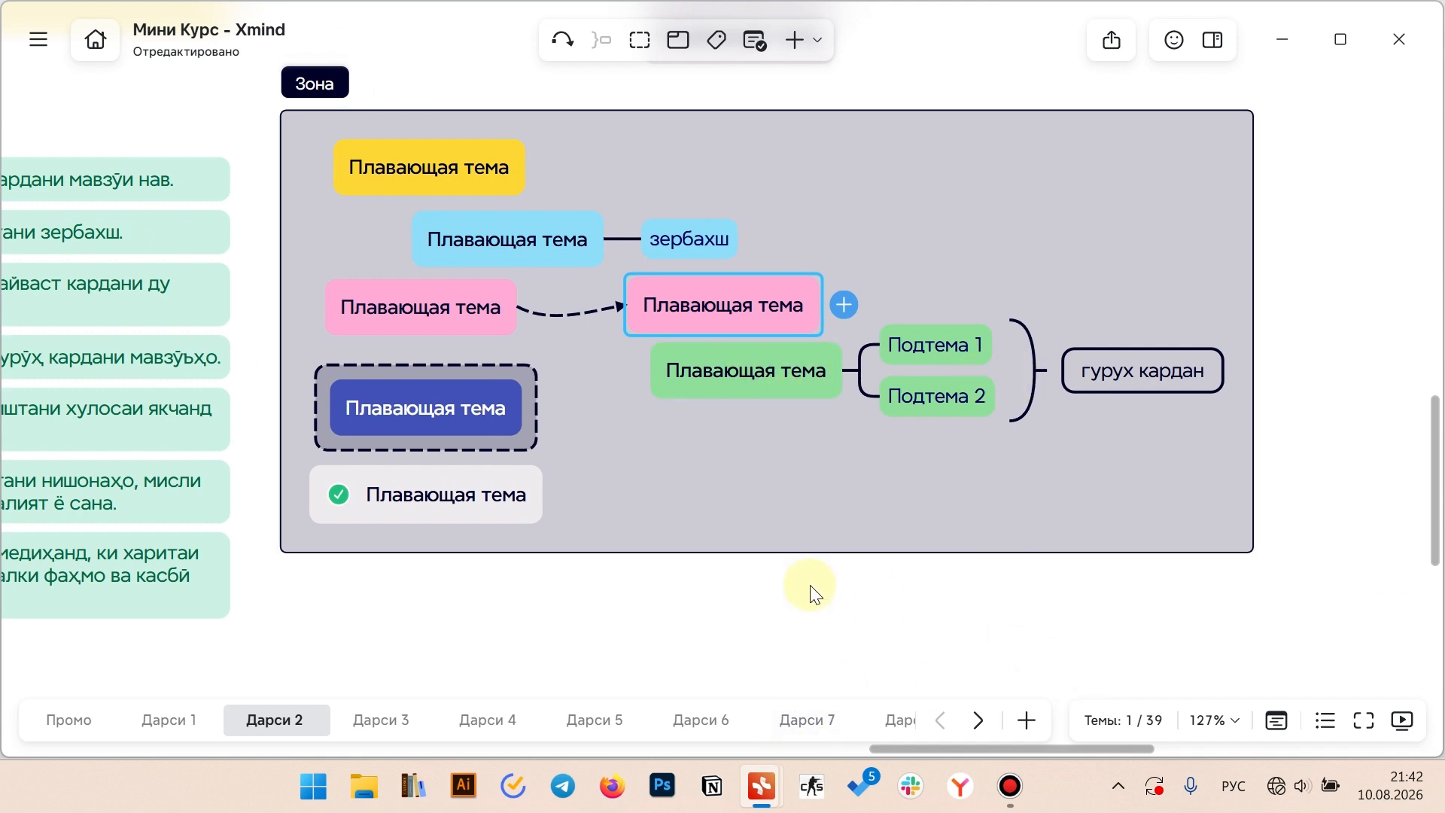
pyautogui.hscroll(-5, 743, 629)
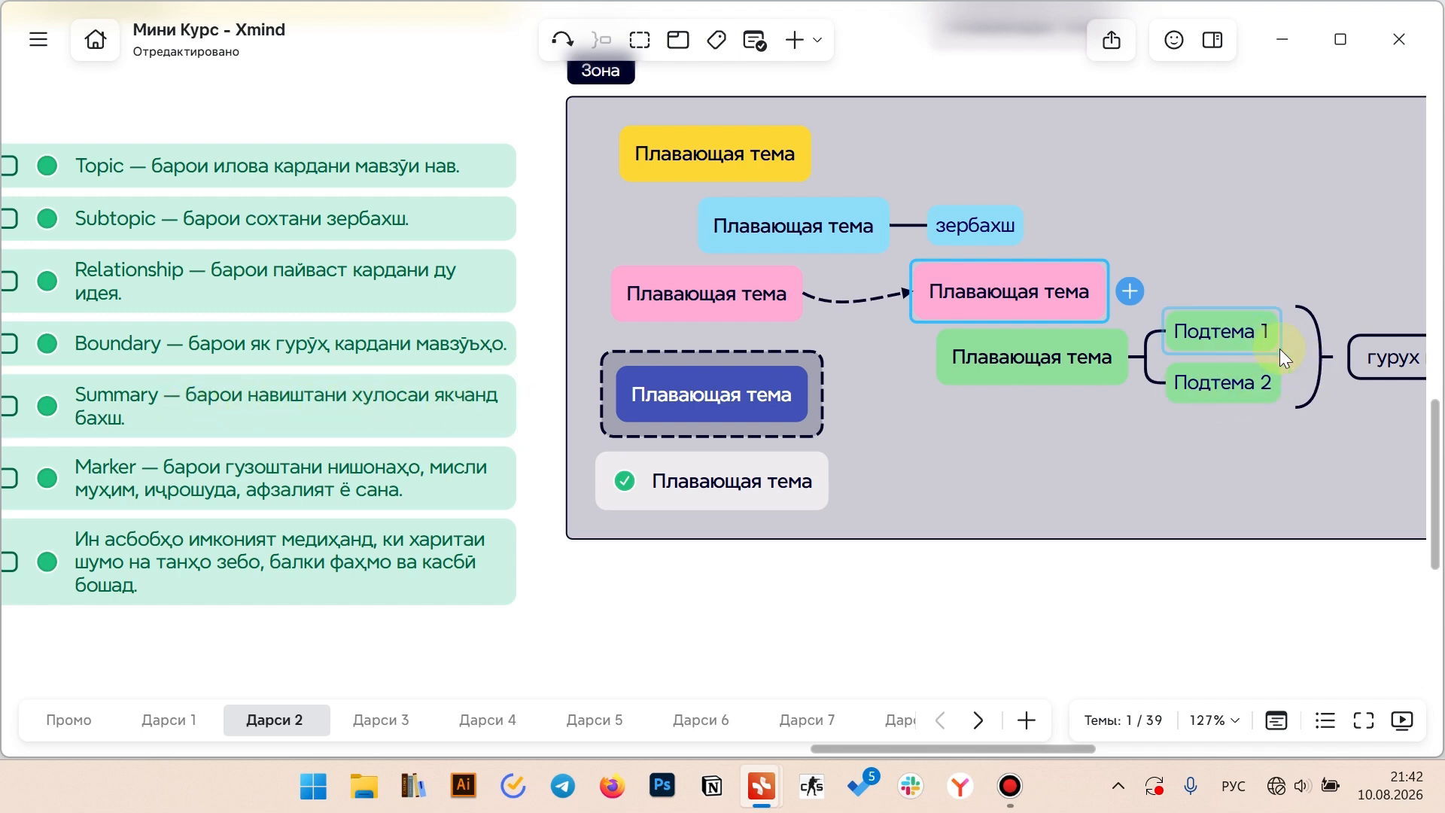
pyautogui.click(739, 392)
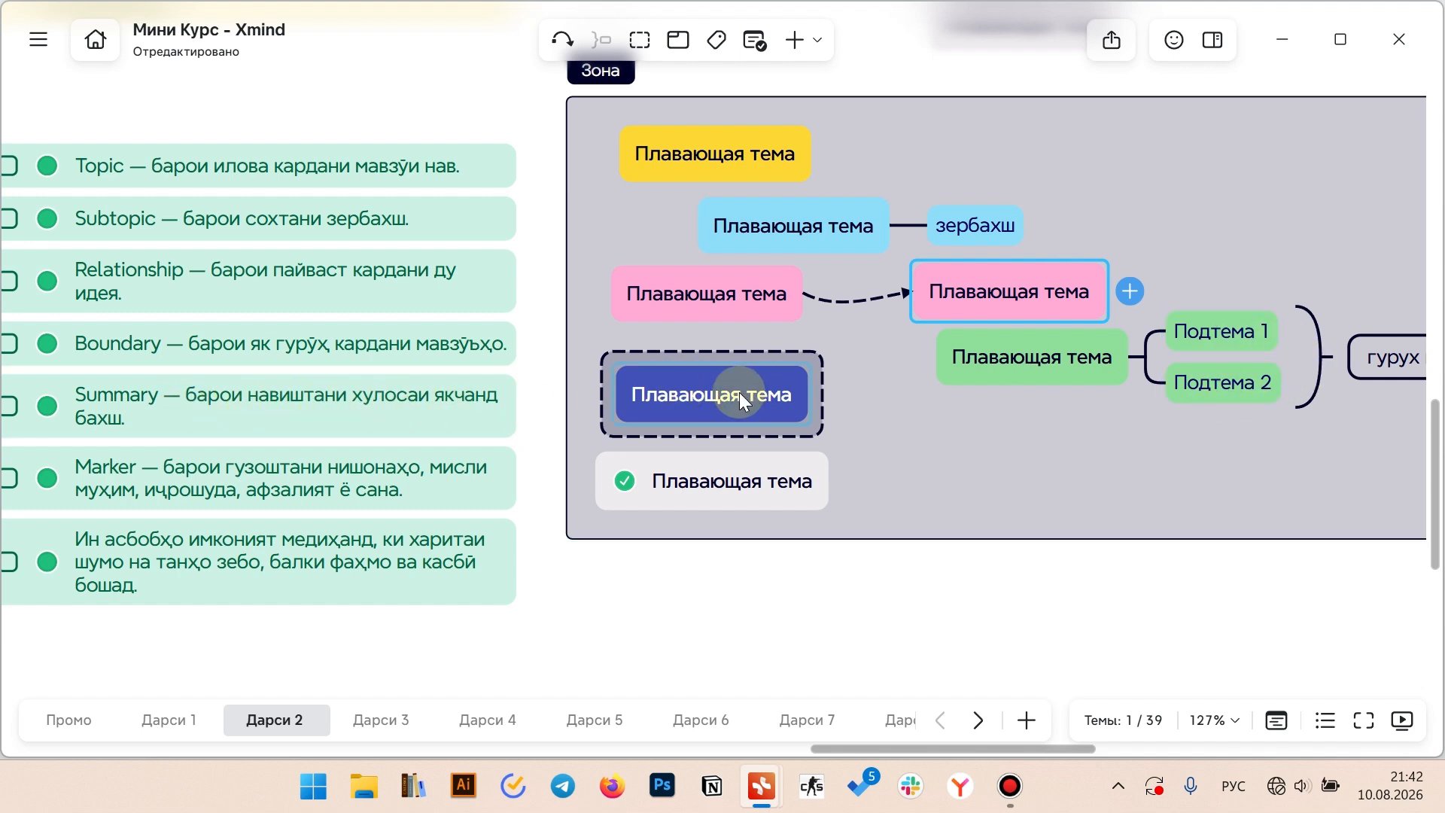
pyautogui.click(818, 419)
pyautogui.click(781, 395)
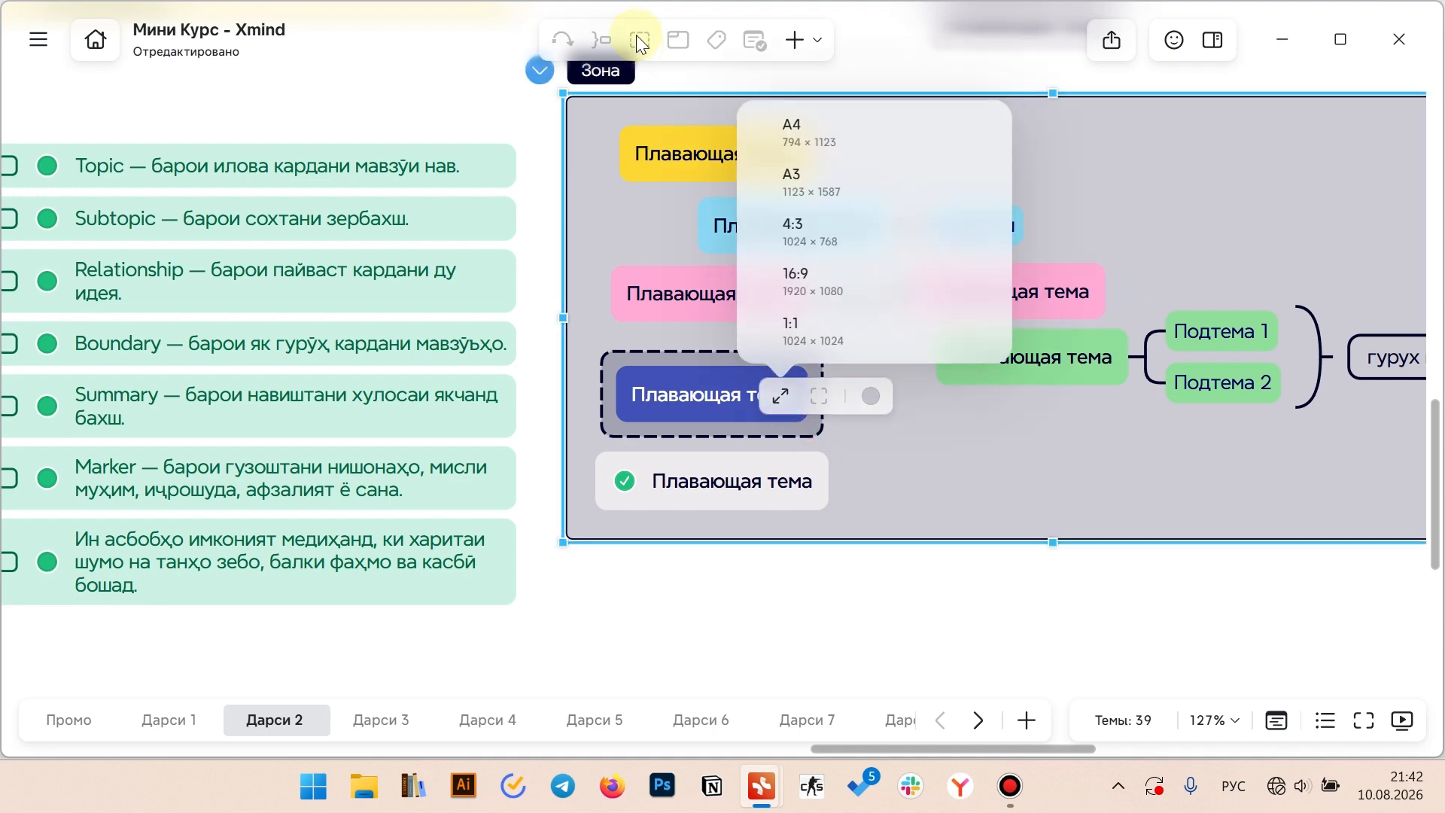
pyautogui.click(388, 67)
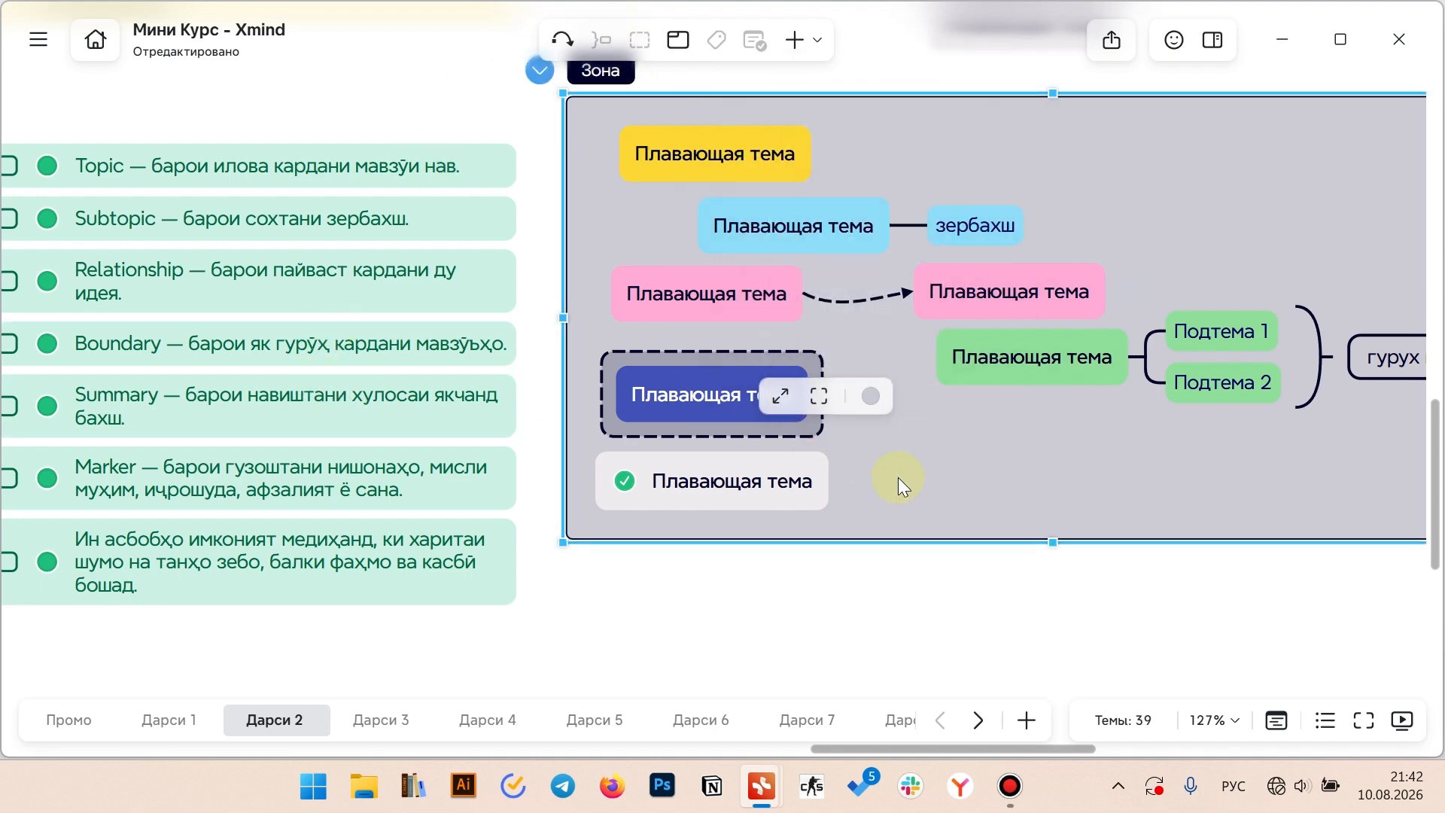
pyautogui.click(918, 586)
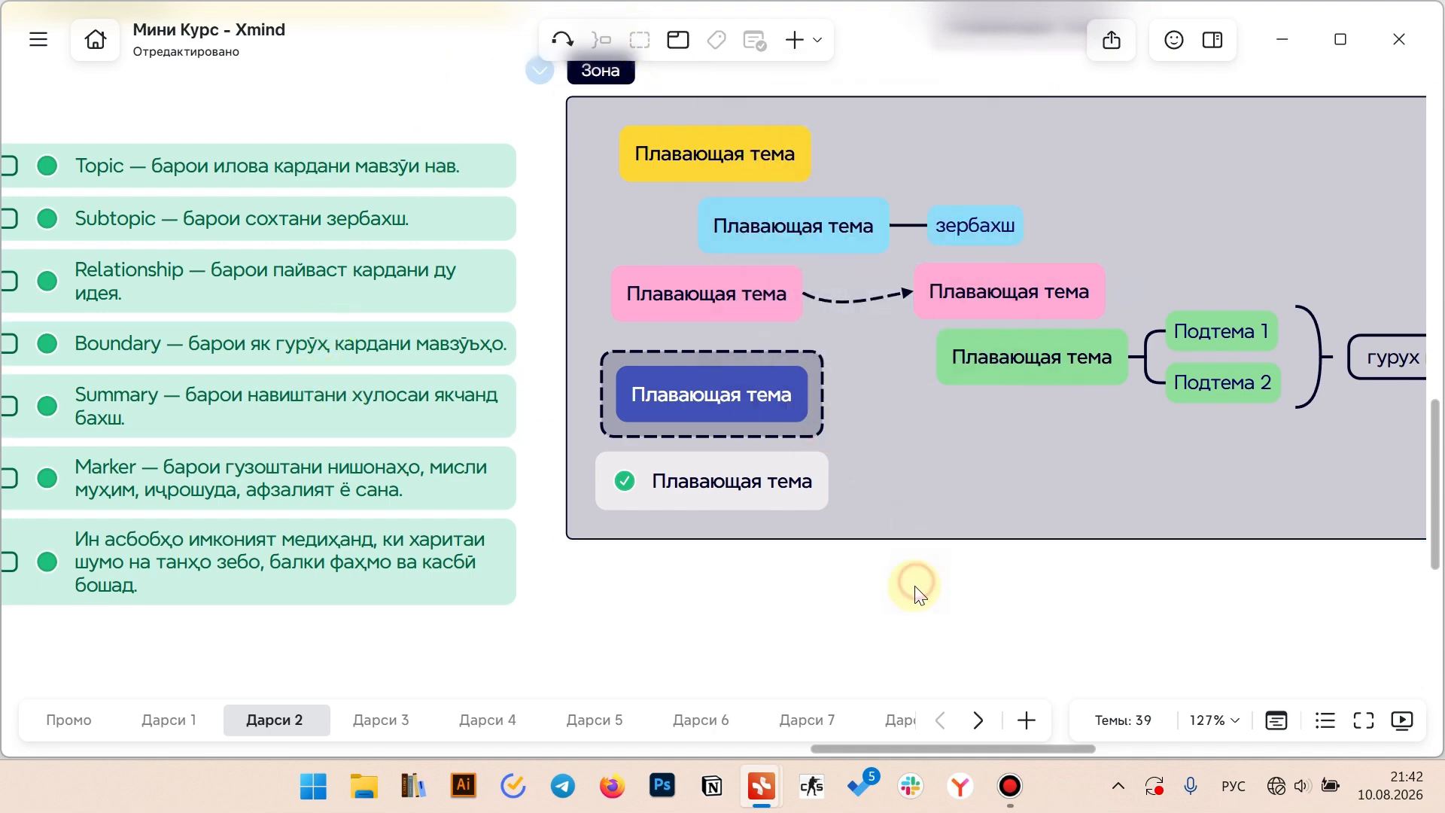
pyautogui.click(188, 493)
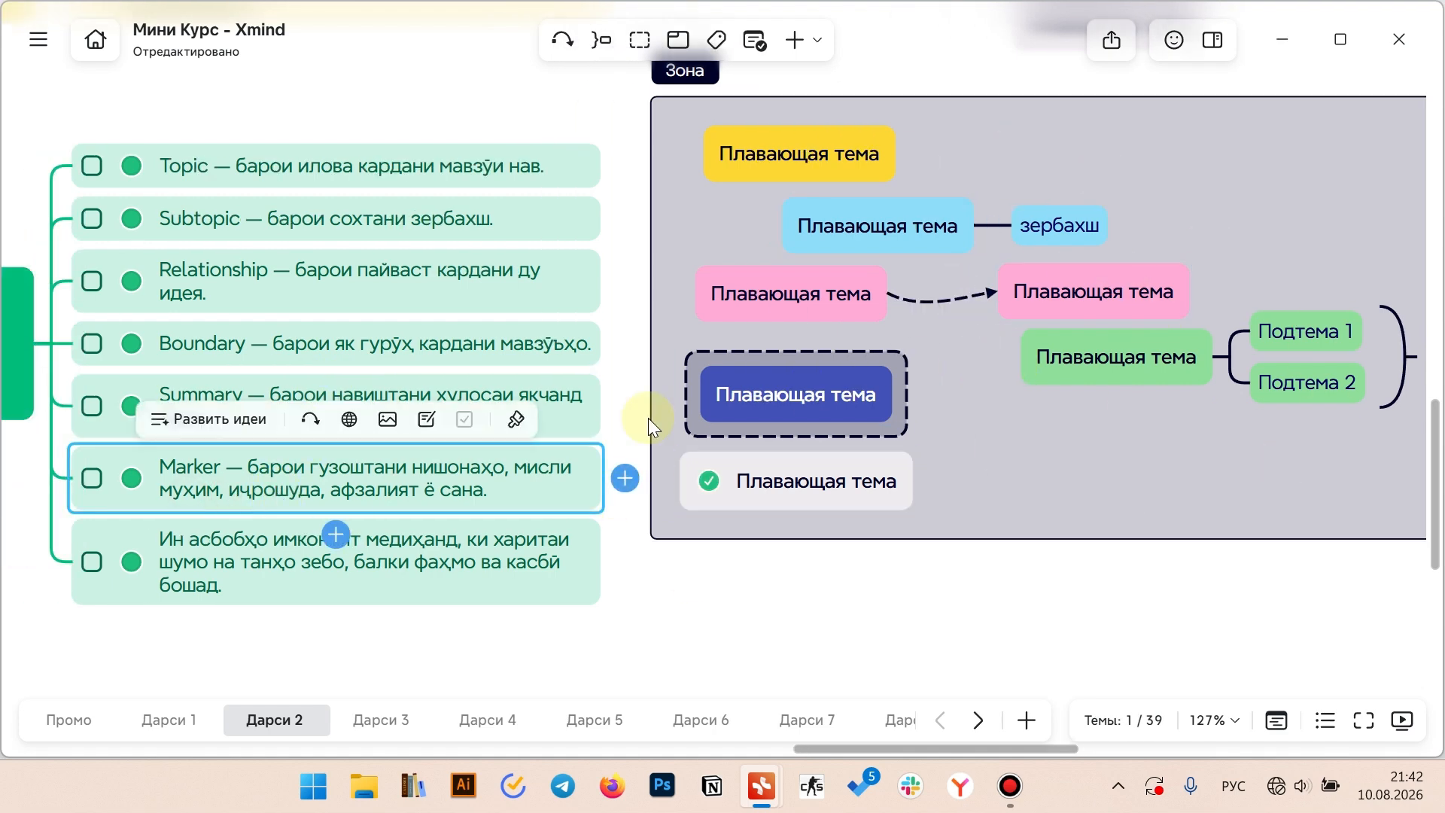
pyautogui.keyDown('ctrl'); pyautogui.scroll(-5, 670, 427); pyautogui.keyUp('ctrl')
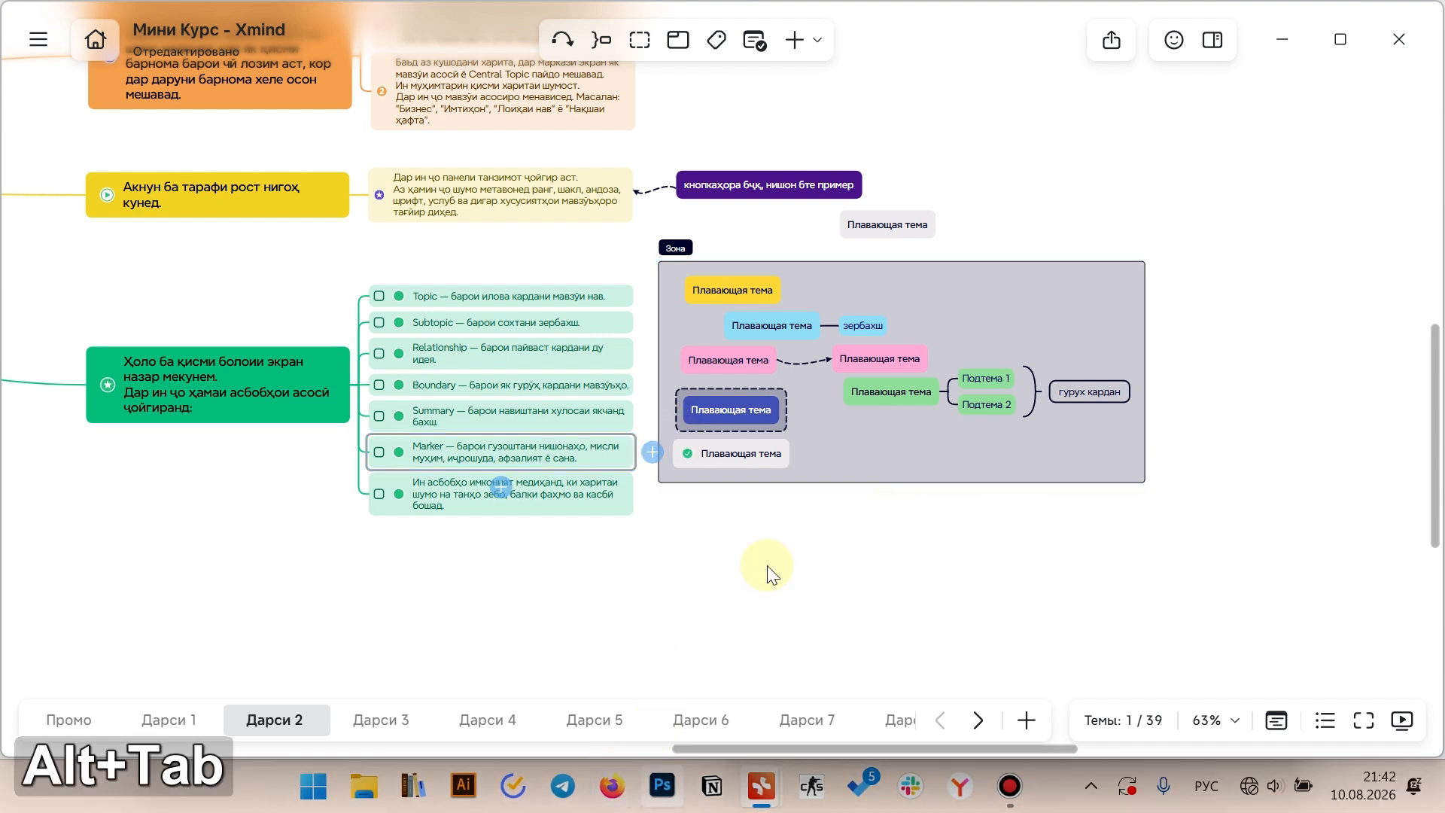
# Switch to "Интеллект-карта", add a floating topic on the empty canvas below "Основная тема 5", and give it the priority 3 marker
pyautogui.hotkey('alt', 'Tab')
pyautogui.doubleClick(721, 495)
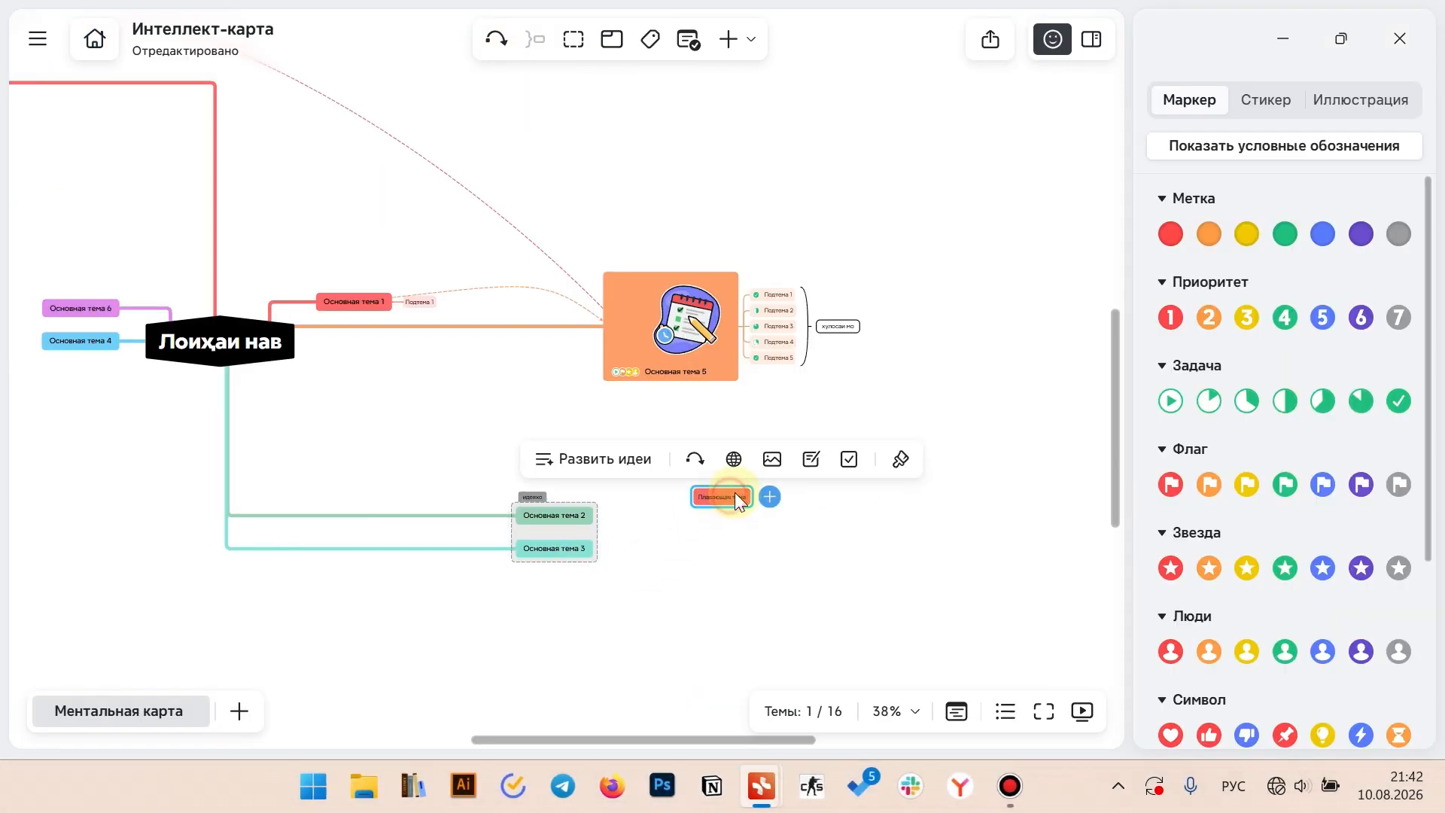
pyautogui.click(1253, 324)
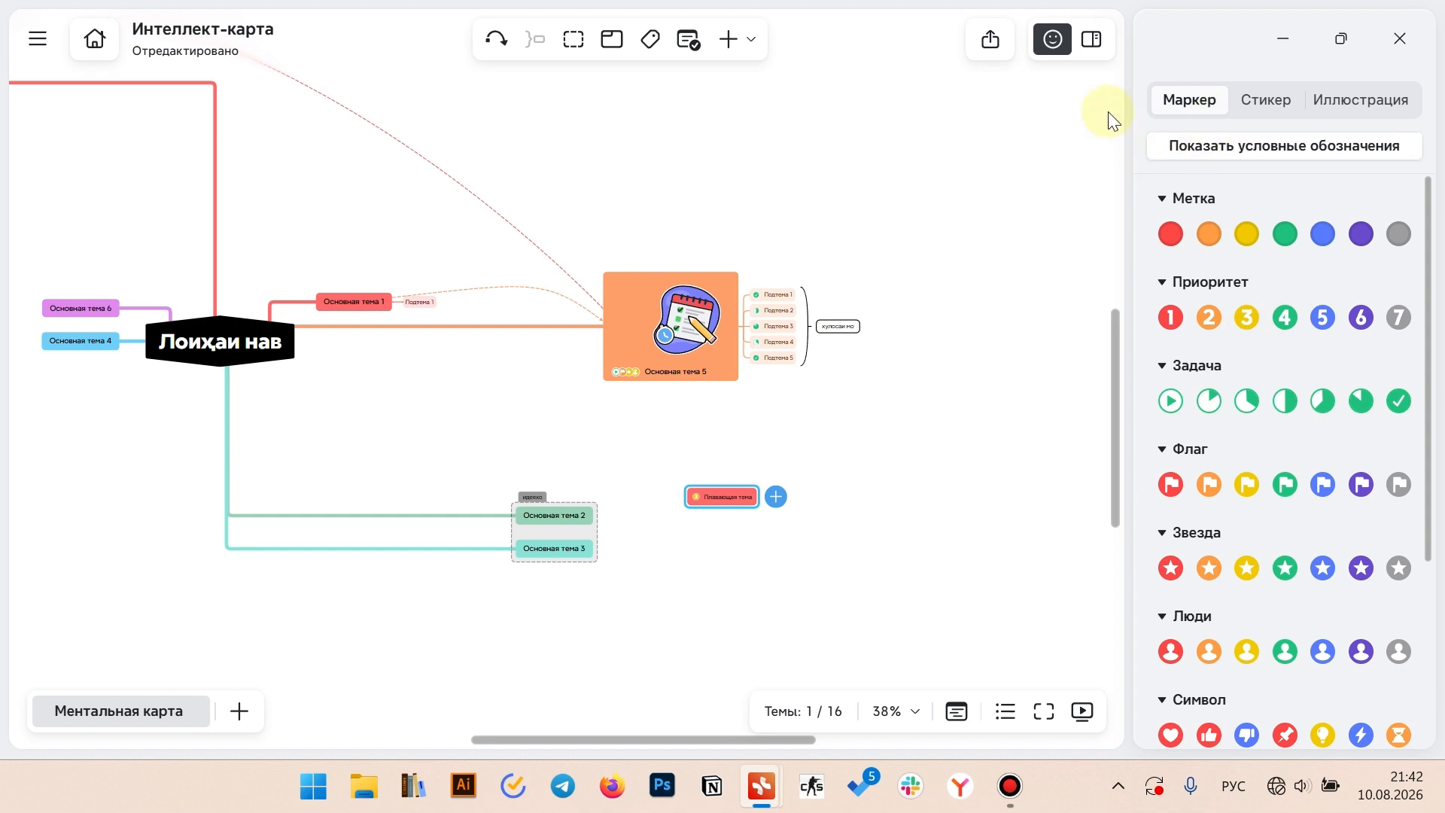
# Close the marker library and show the style settings of the new floating topic
pyautogui.click(1061, 42)
pyautogui.scroll(6, 816, 461)
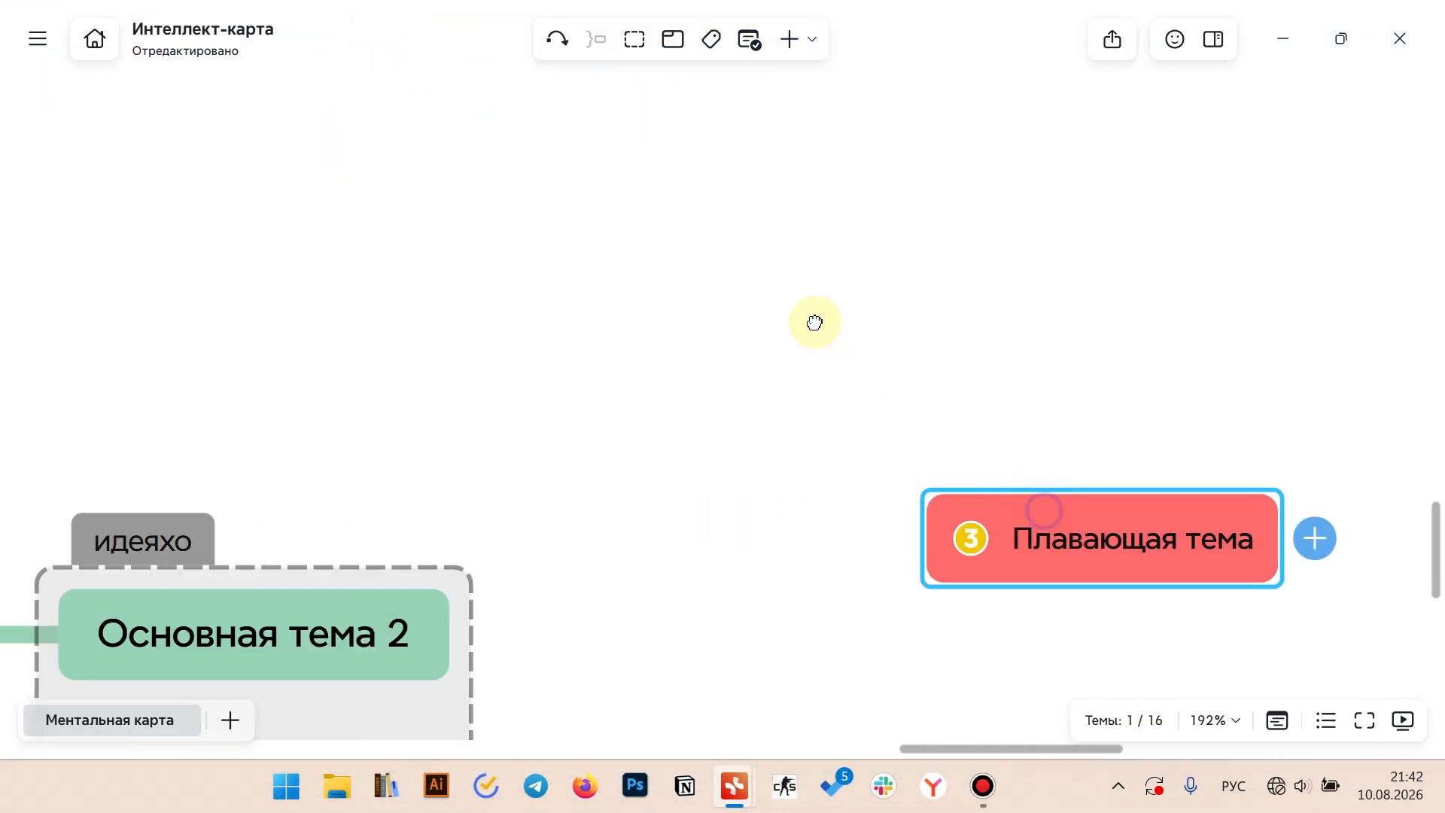
pyautogui.click(842, 390)
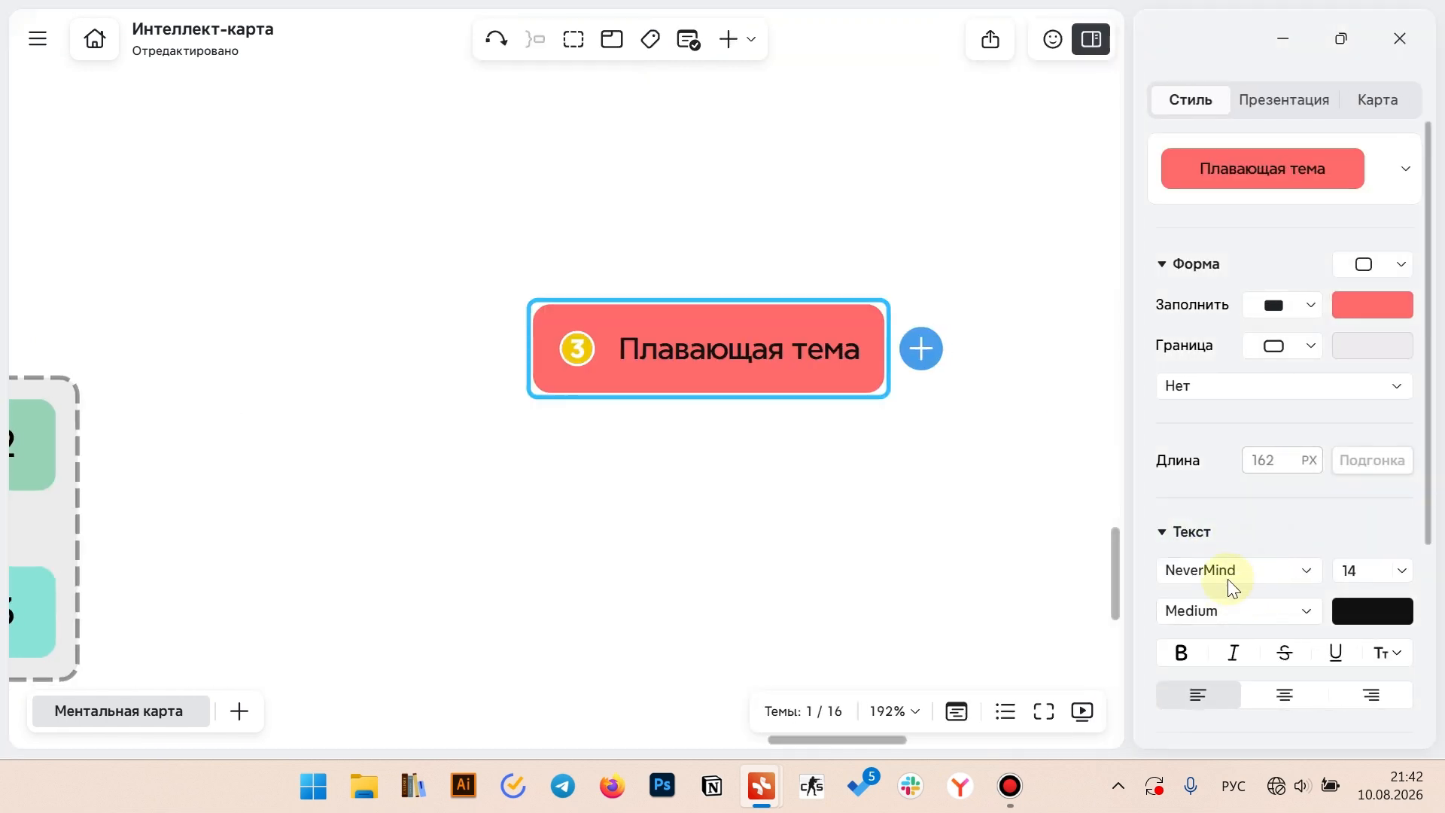
# Look through the fonts offered for the floating topic's text and close the list without choosing one
pyautogui.click(1226, 571)
pyautogui.click(1237, 610)
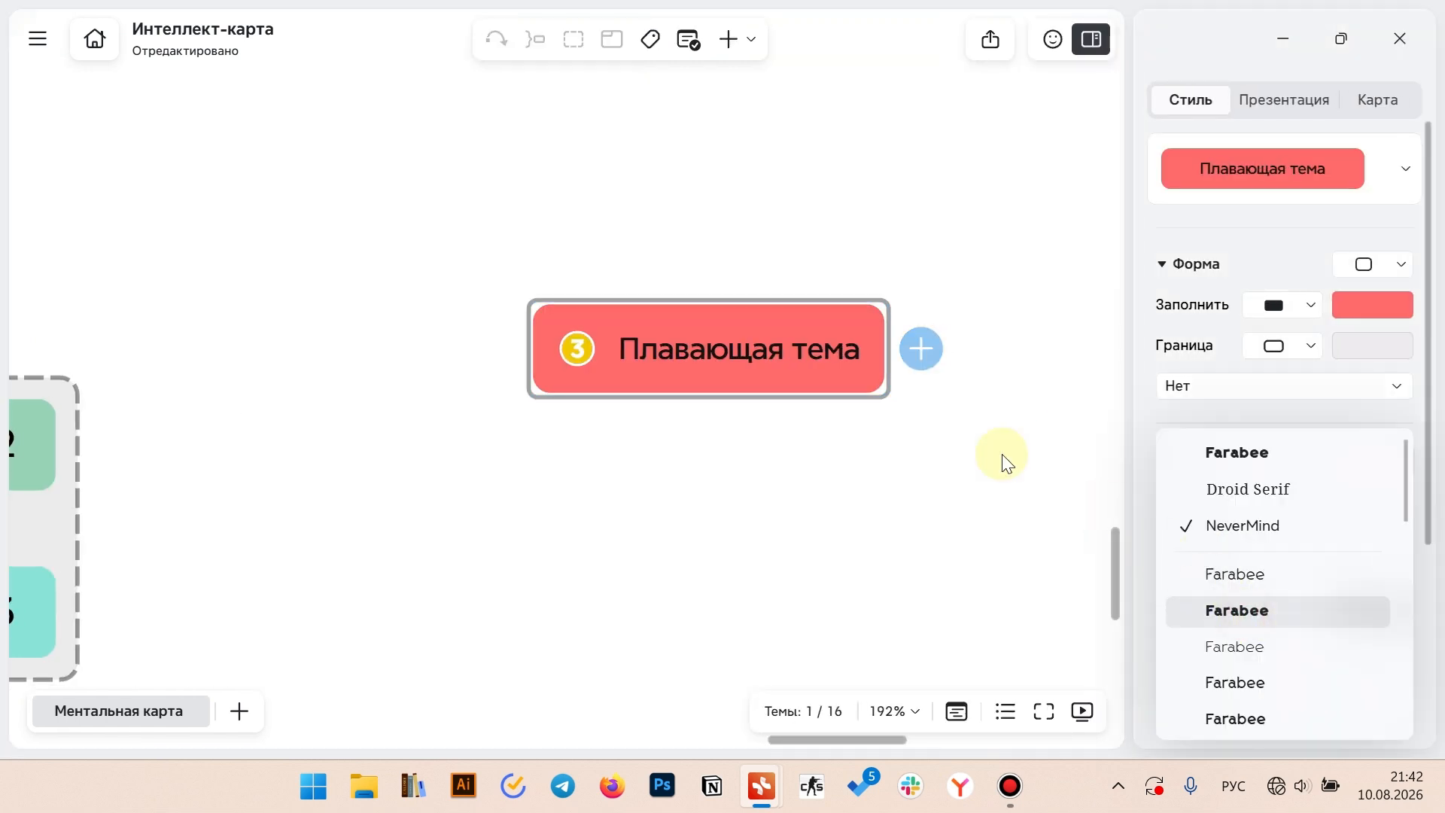
pyautogui.click(825, 566)
# Switch to the "Мини Курс - Xmind" map, expand the red "Дар қисми поёни экран…" branch and read its subtopics
pyautogui.hotkey('alt', 'Tab')
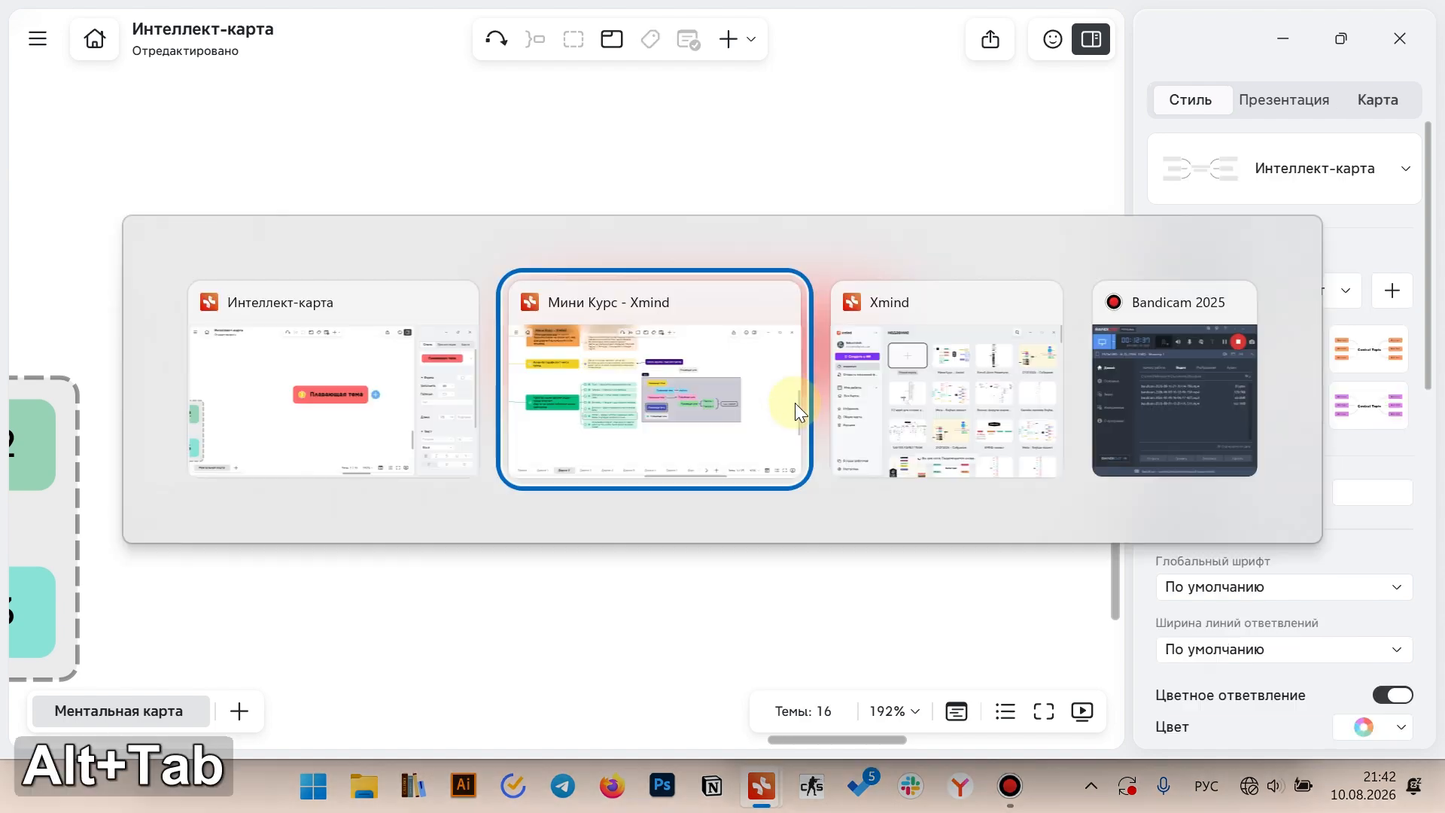
pyautogui.moveTo(428, 284); pyautogui.dragTo(1016, 497)
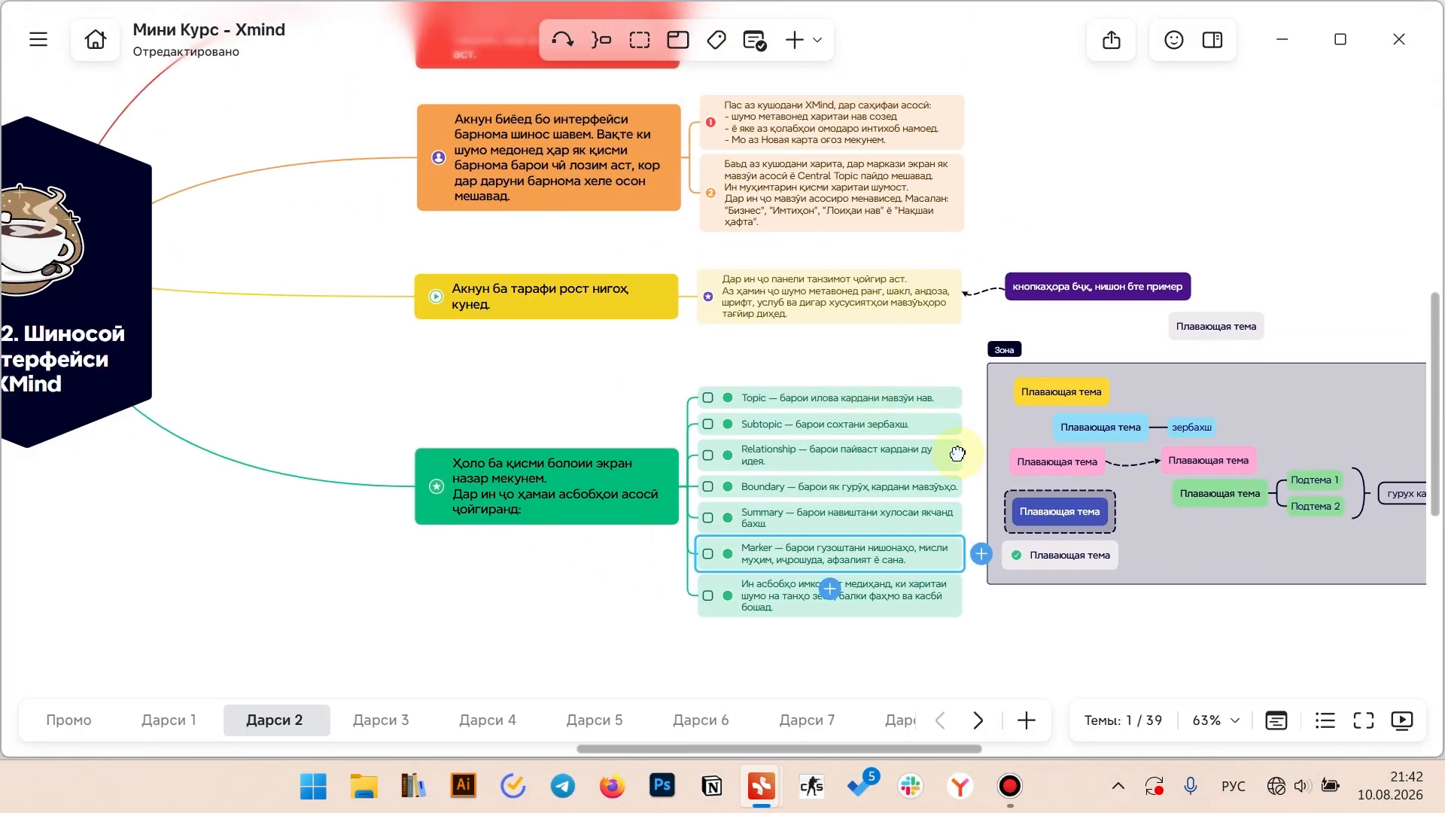
pyautogui.moveTo(331, 224); pyautogui.dragTo(1071, 251)
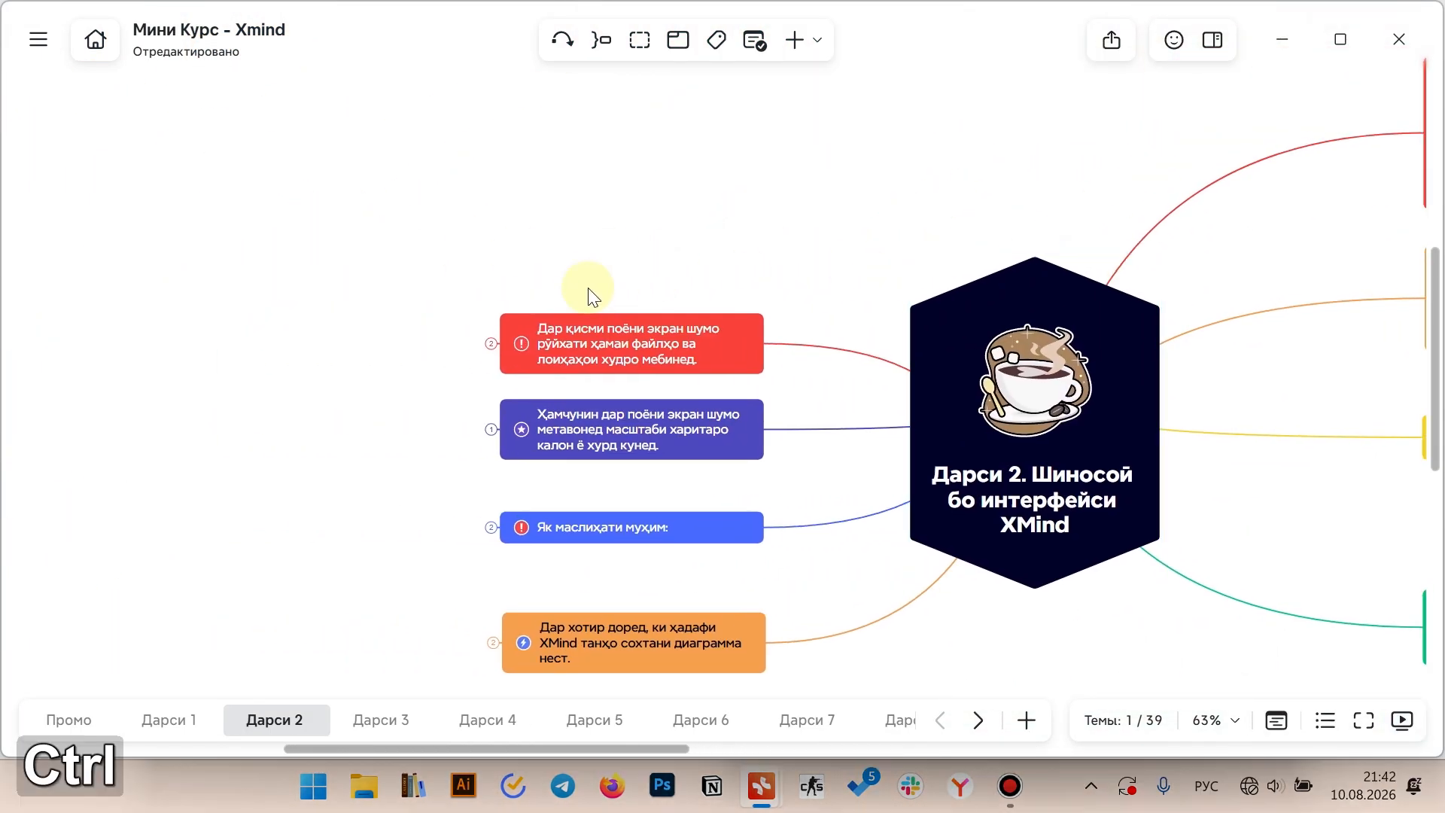
pyautogui.scroll(5, 579, 293)
pyautogui.moveTo(565, 297); pyautogui.dragTo(811, 67)
pyautogui.click(864, 241)
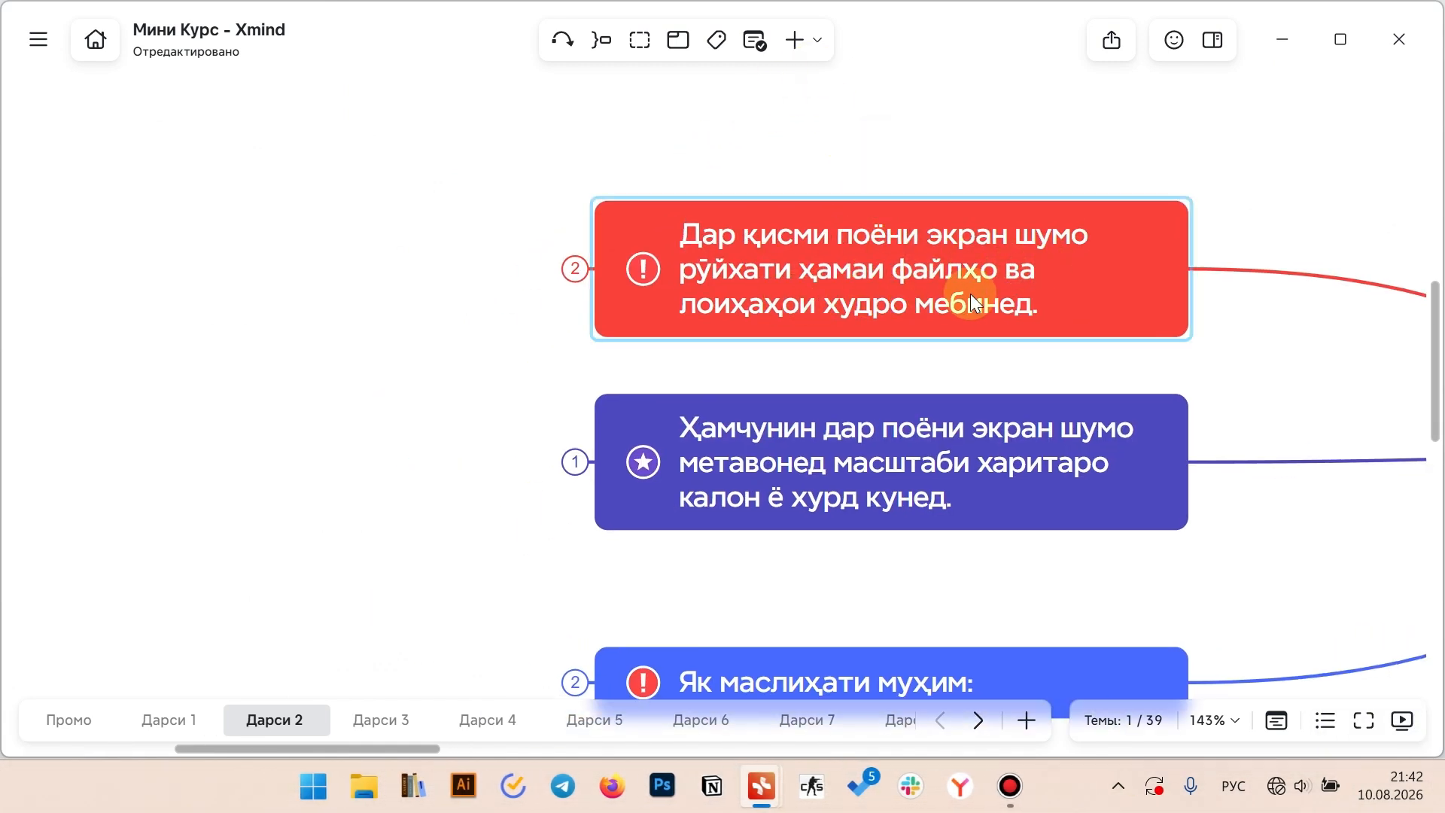
pyautogui.click(572, 269)
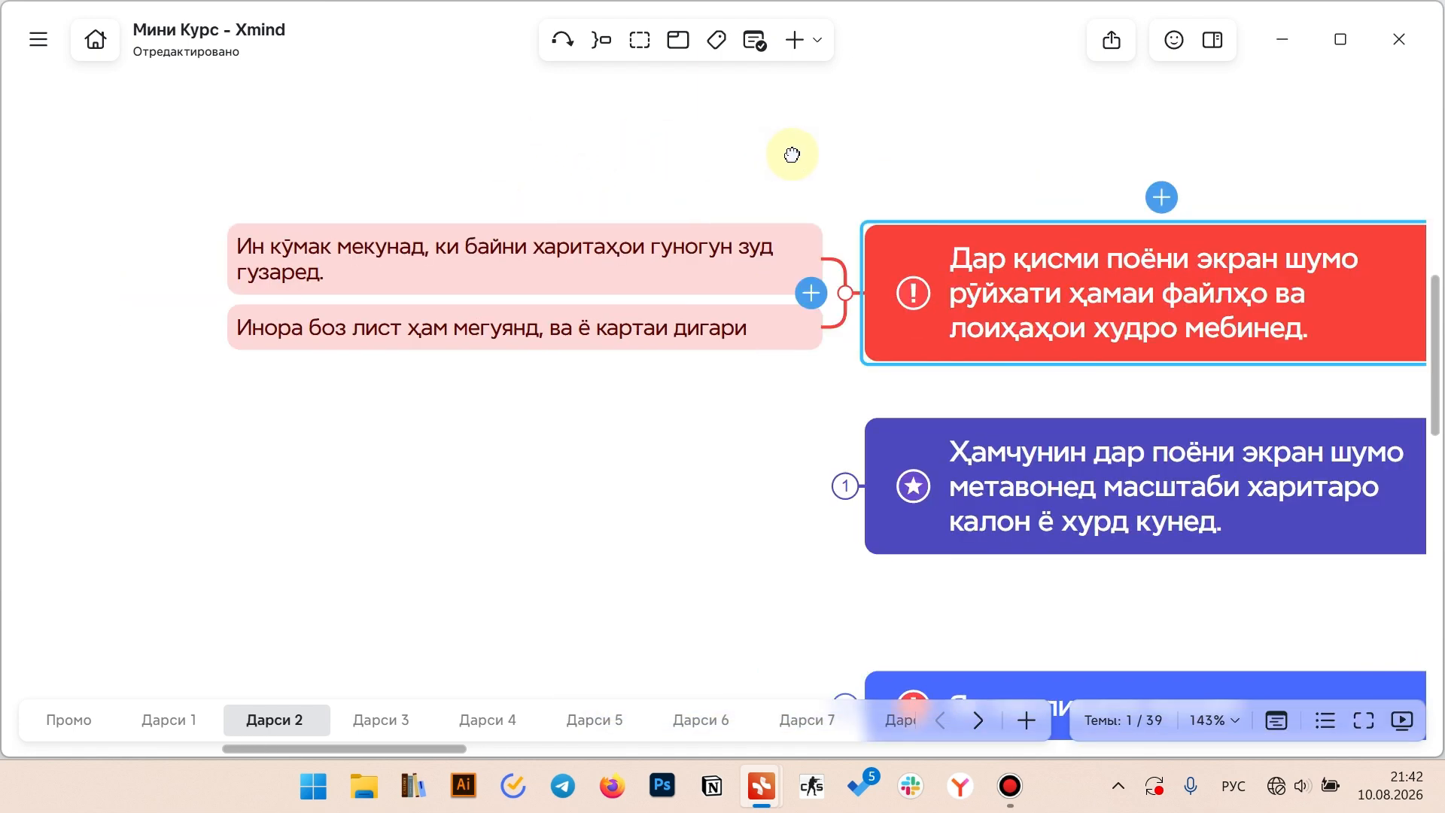
pyautogui.click(468, 263)
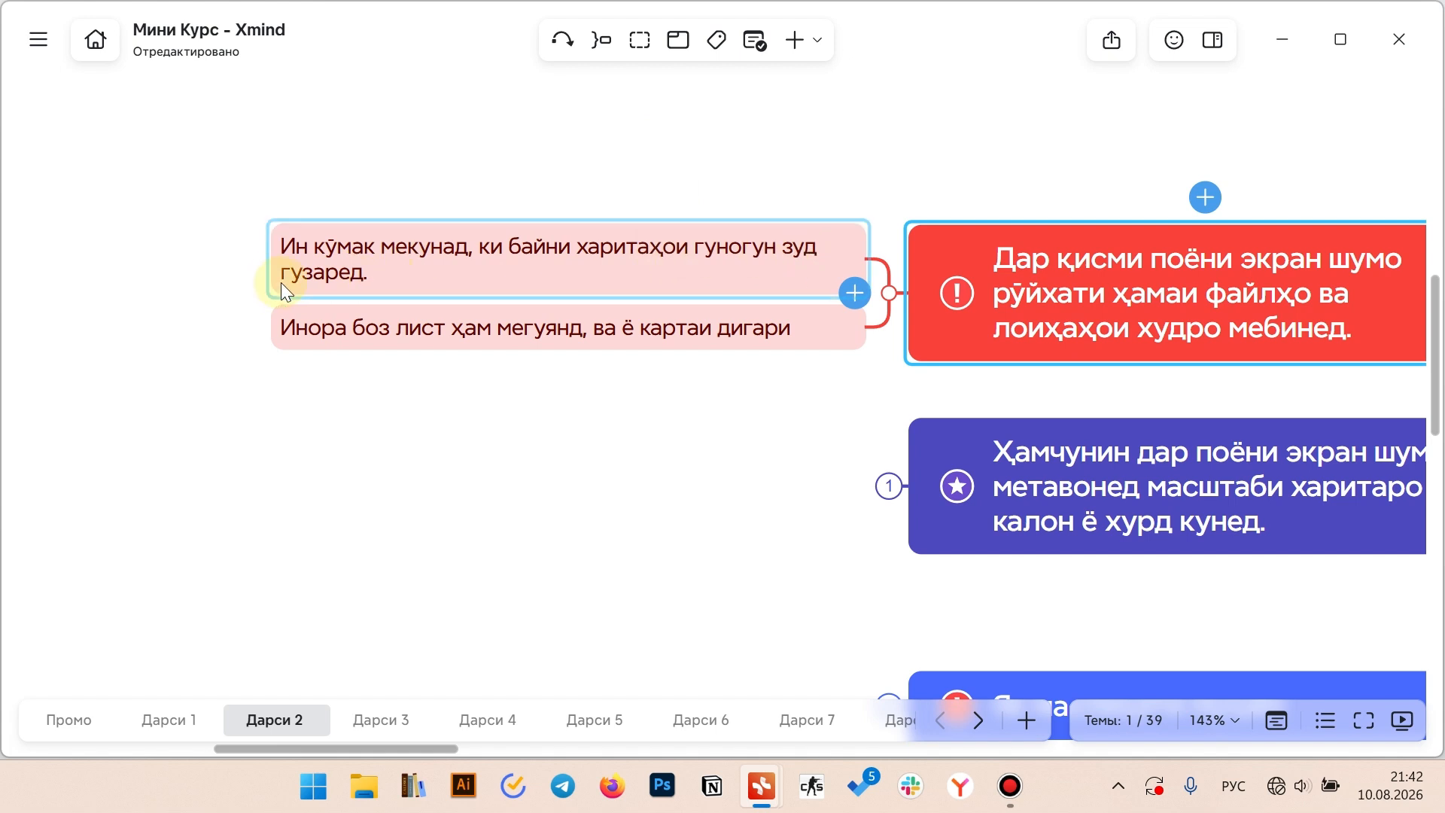
pyautogui.click(343, 324)
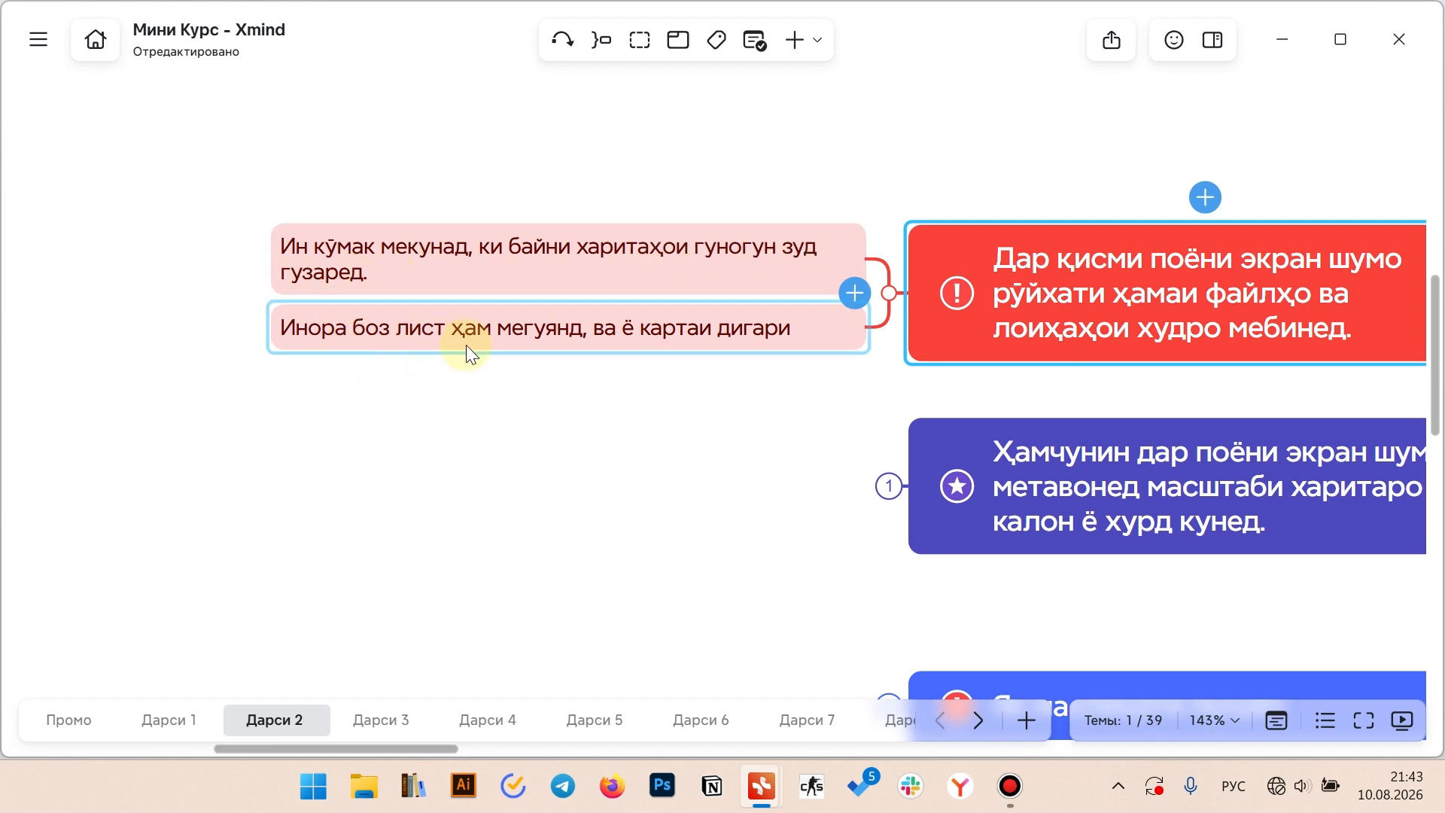
pyautogui.click(662, 423)
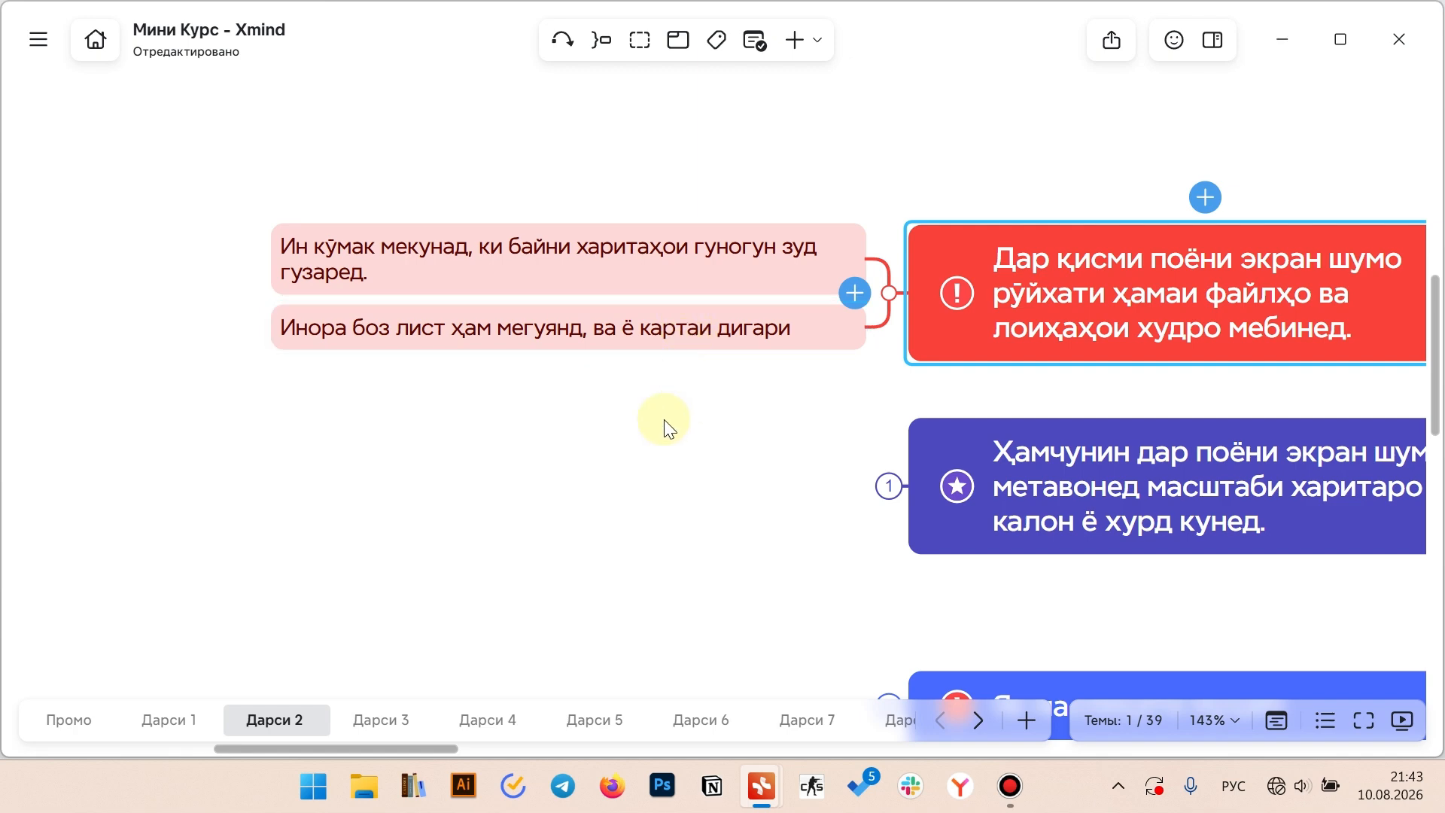
# View the "Дарси 3" and "Дарси 4" sheets and return to "Дарси 2"
pyautogui.click(364, 721)
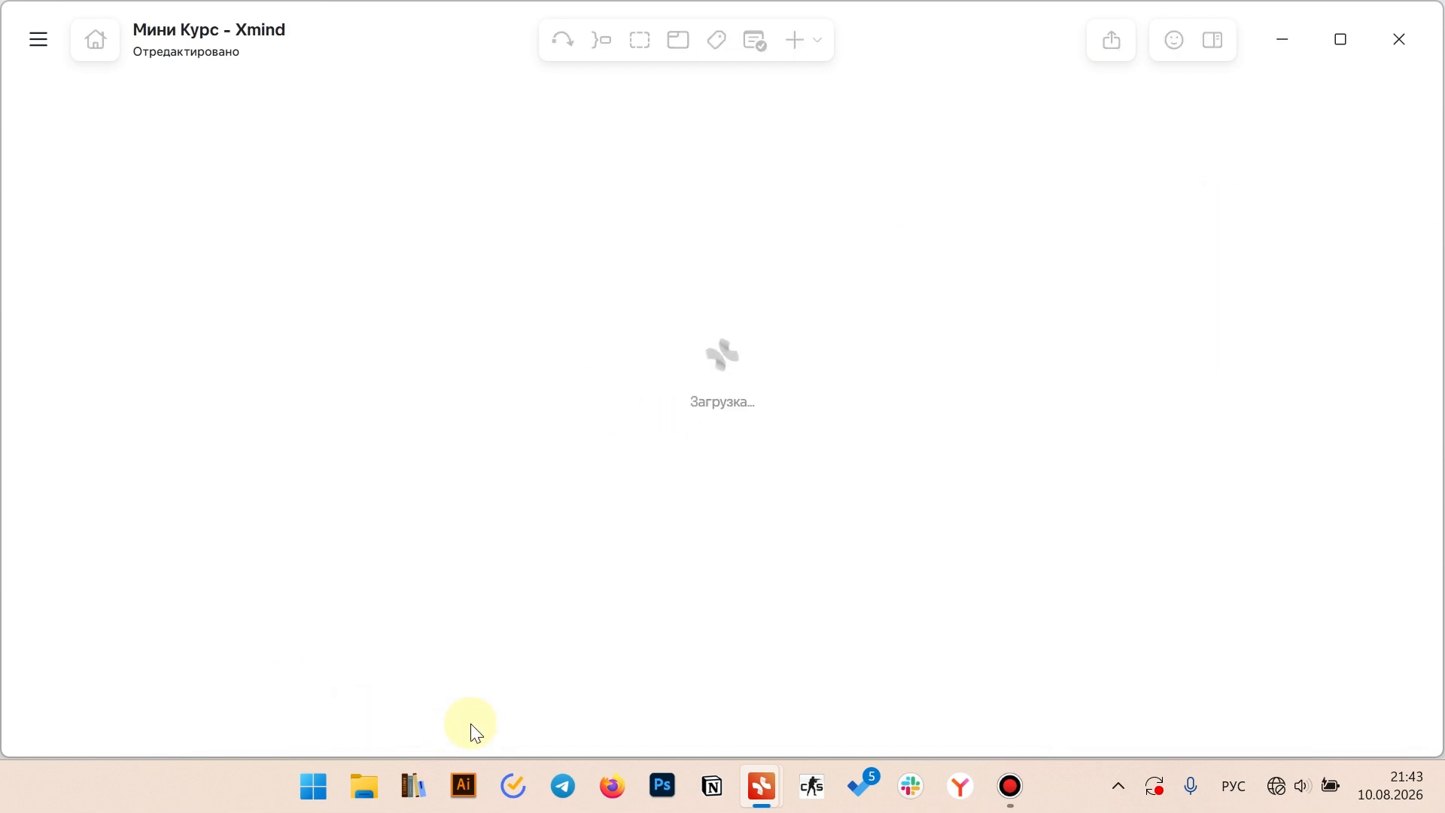
pyautogui.click(481, 723)
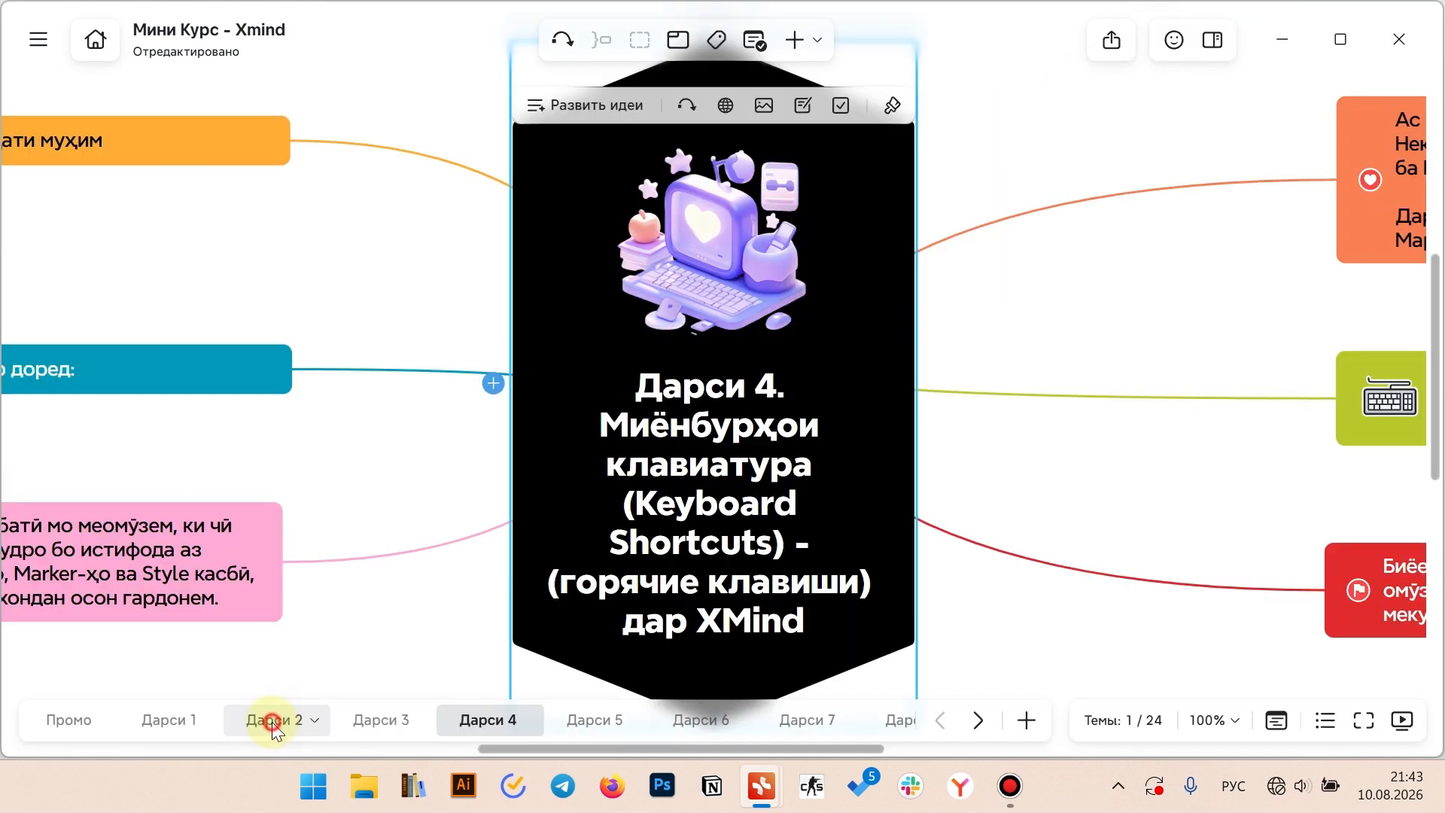
pyautogui.click(273, 722)
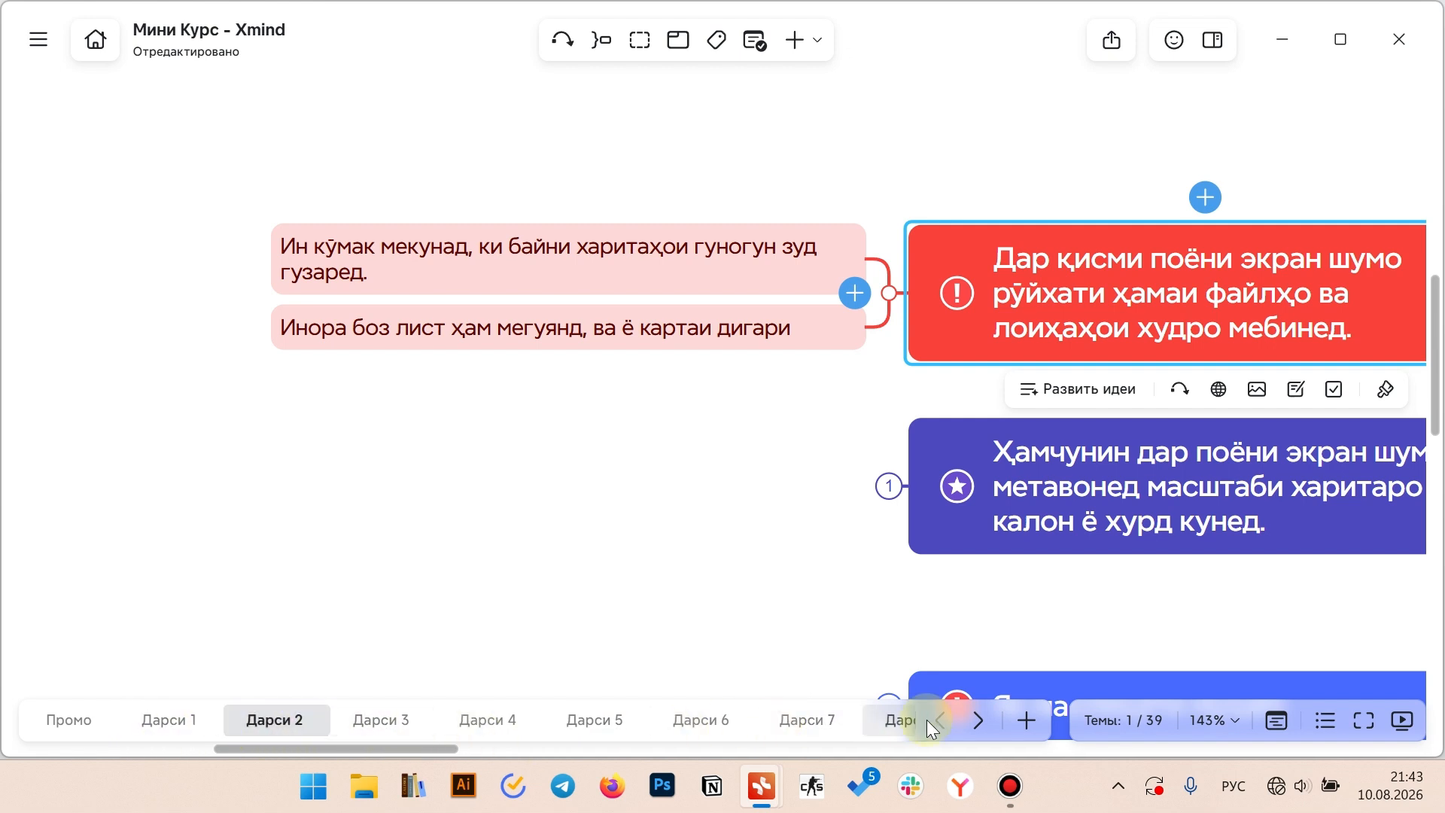
# Add a new sheet to the map file, delete it, and go back to the "Дарси 2" sheet
pyautogui.click(1027, 721)
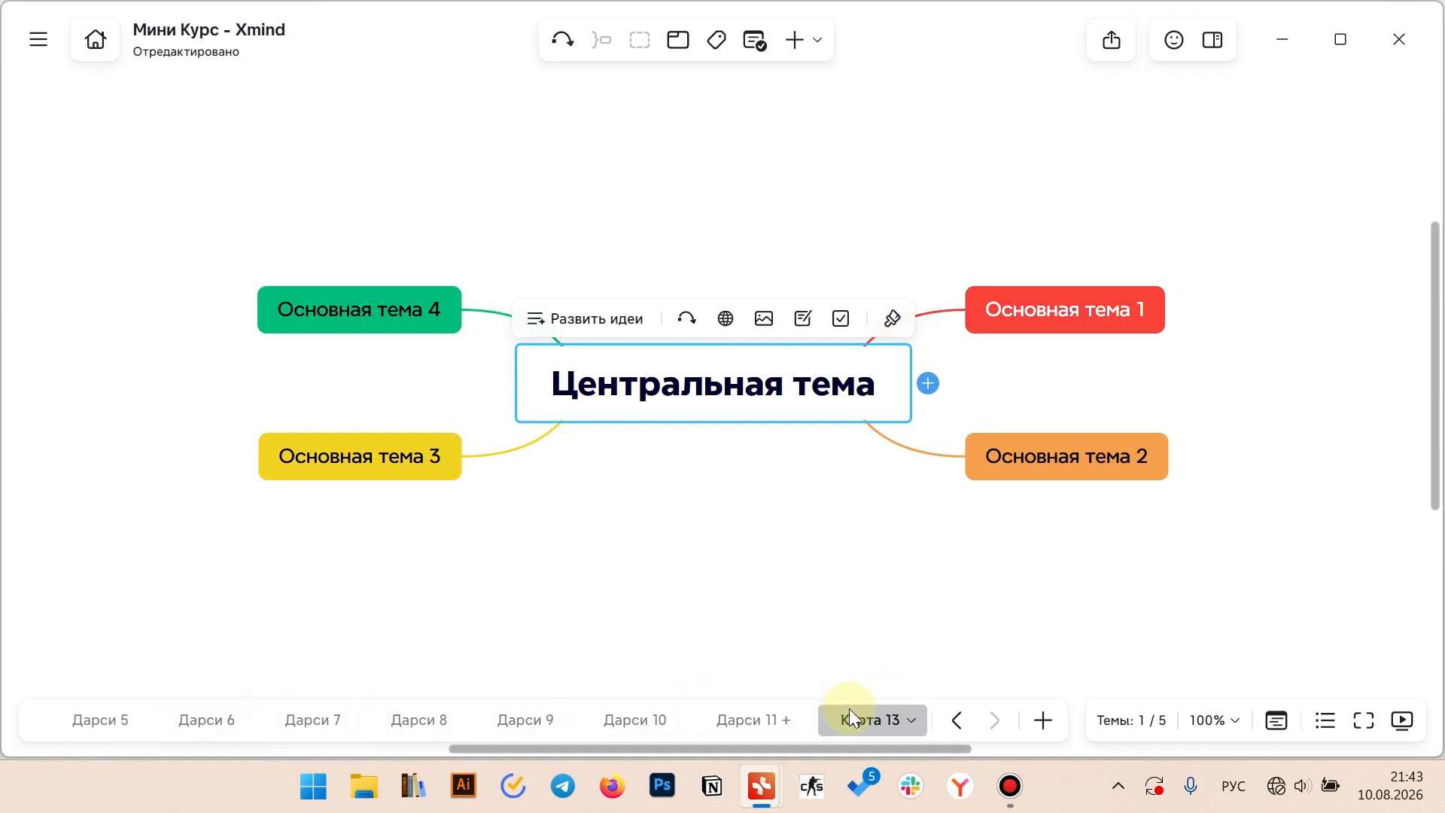
pyautogui.rightClick(879, 720)
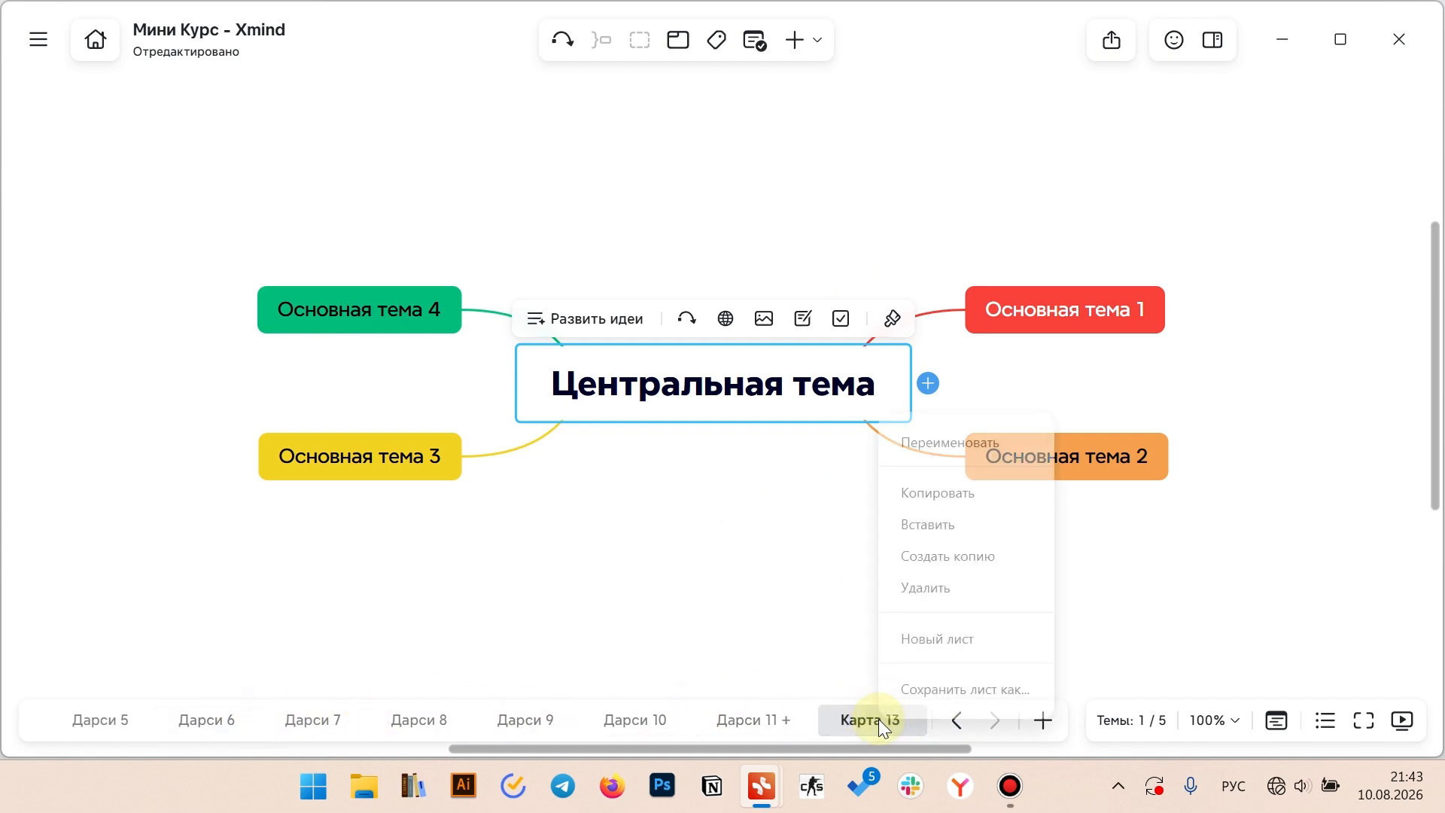
pyautogui.click(920, 595)
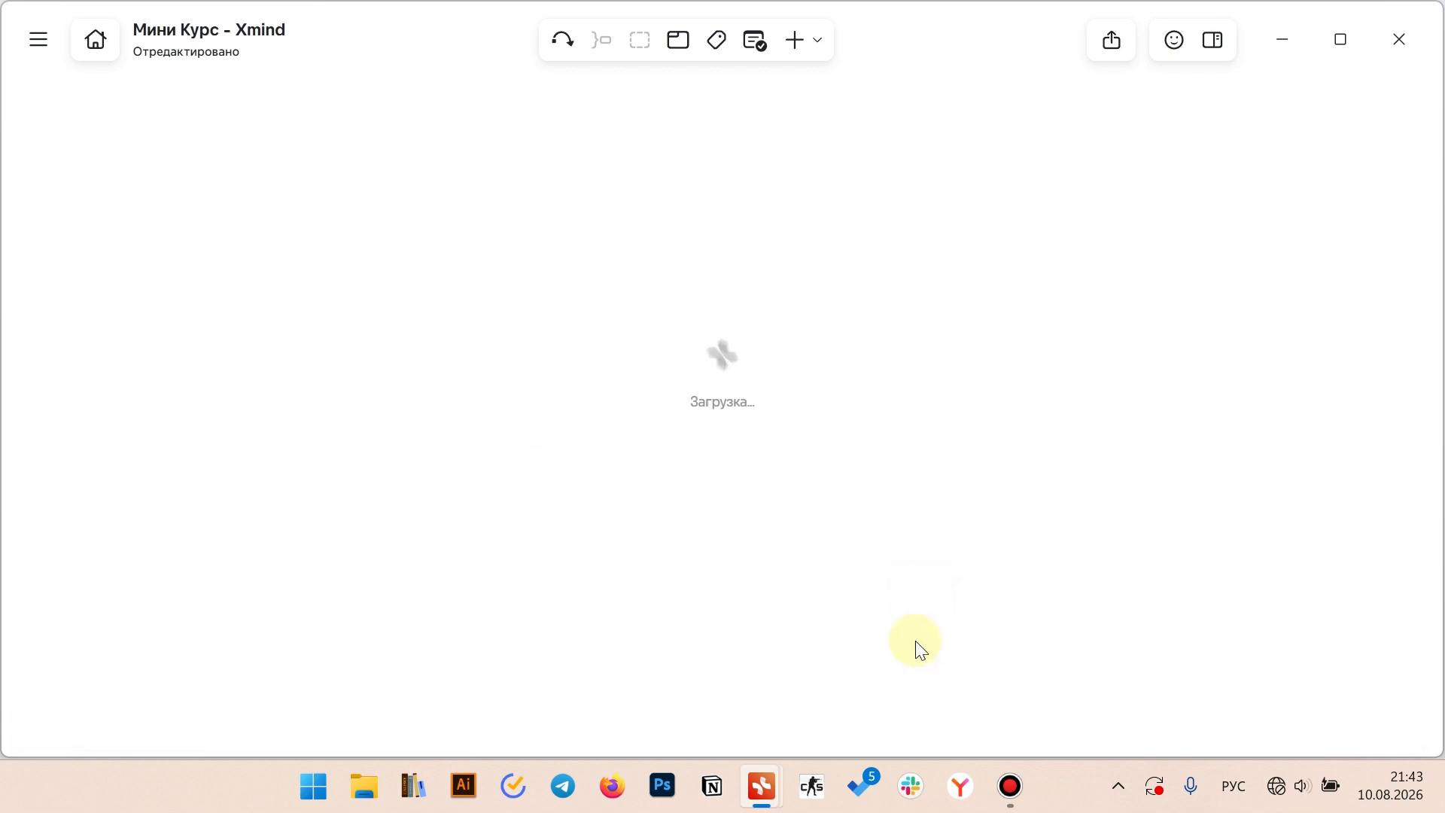
pyautogui.click(937, 721)
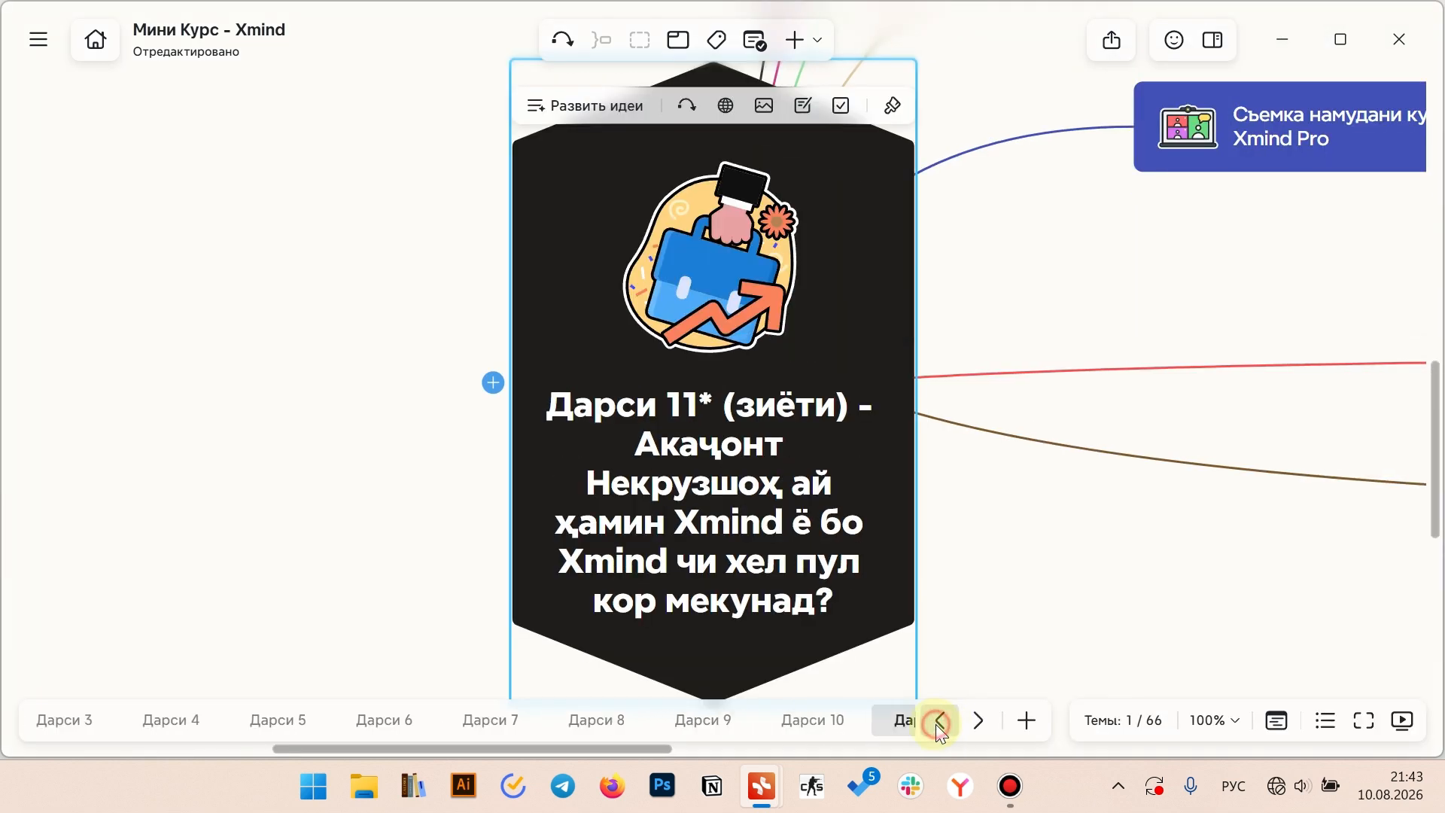
pyautogui.click(938, 721)
pyautogui.click(181, 723)
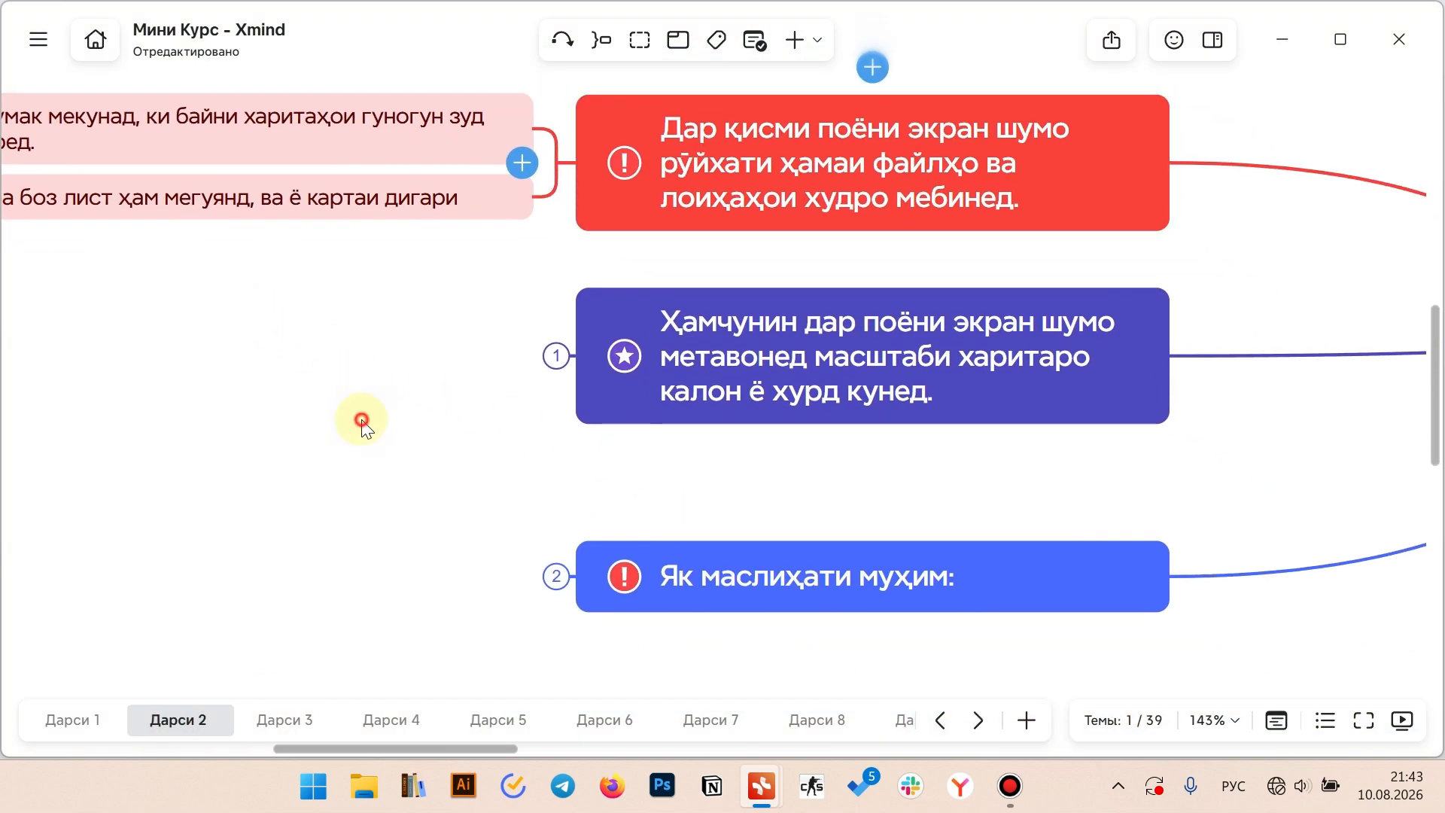
# Deselect the topic, set the map zoom to 120%, and try zooming the map out and in freely
pyautogui.click(364, 422)
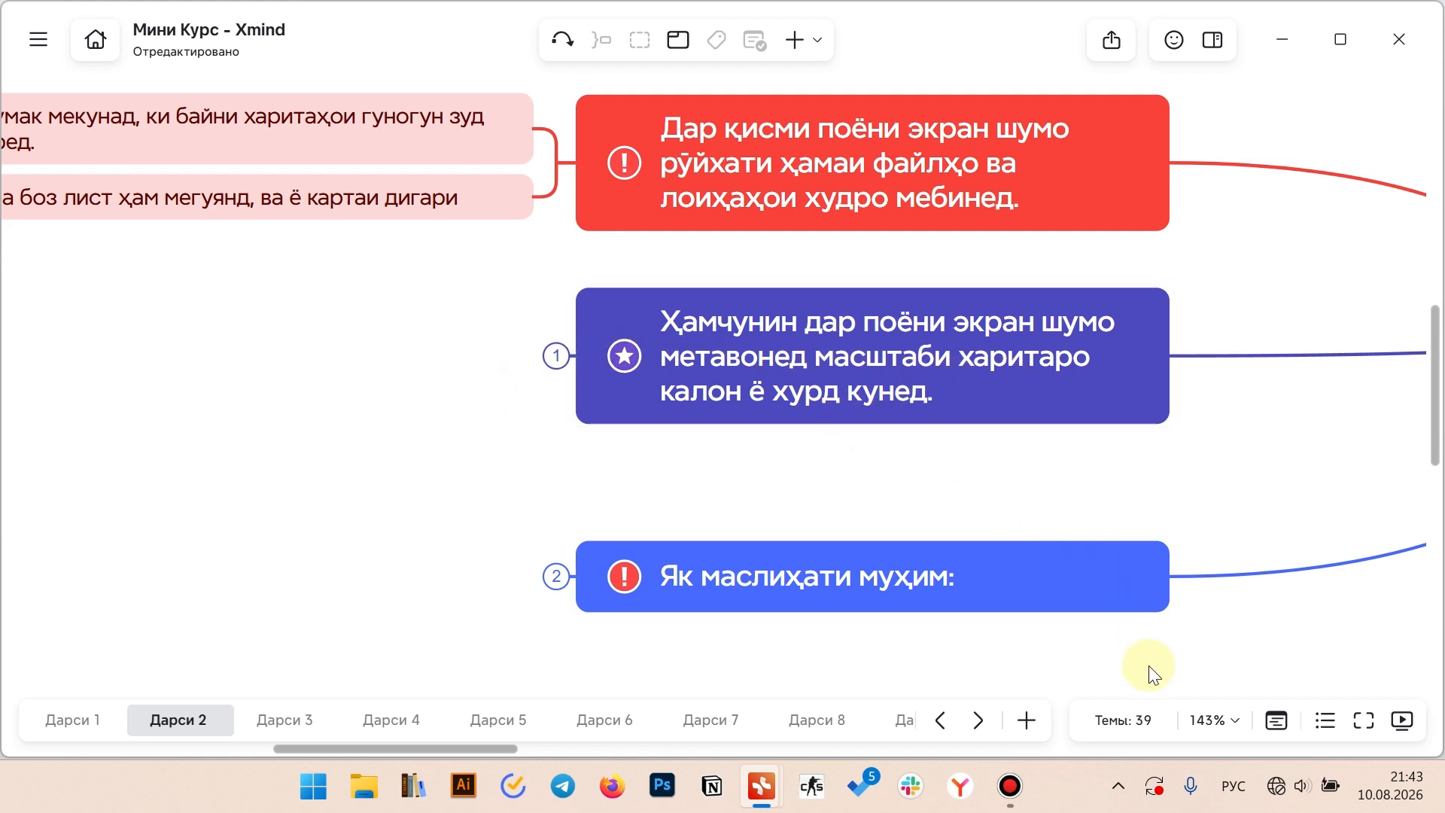
pyautogui.click(1216, 721)
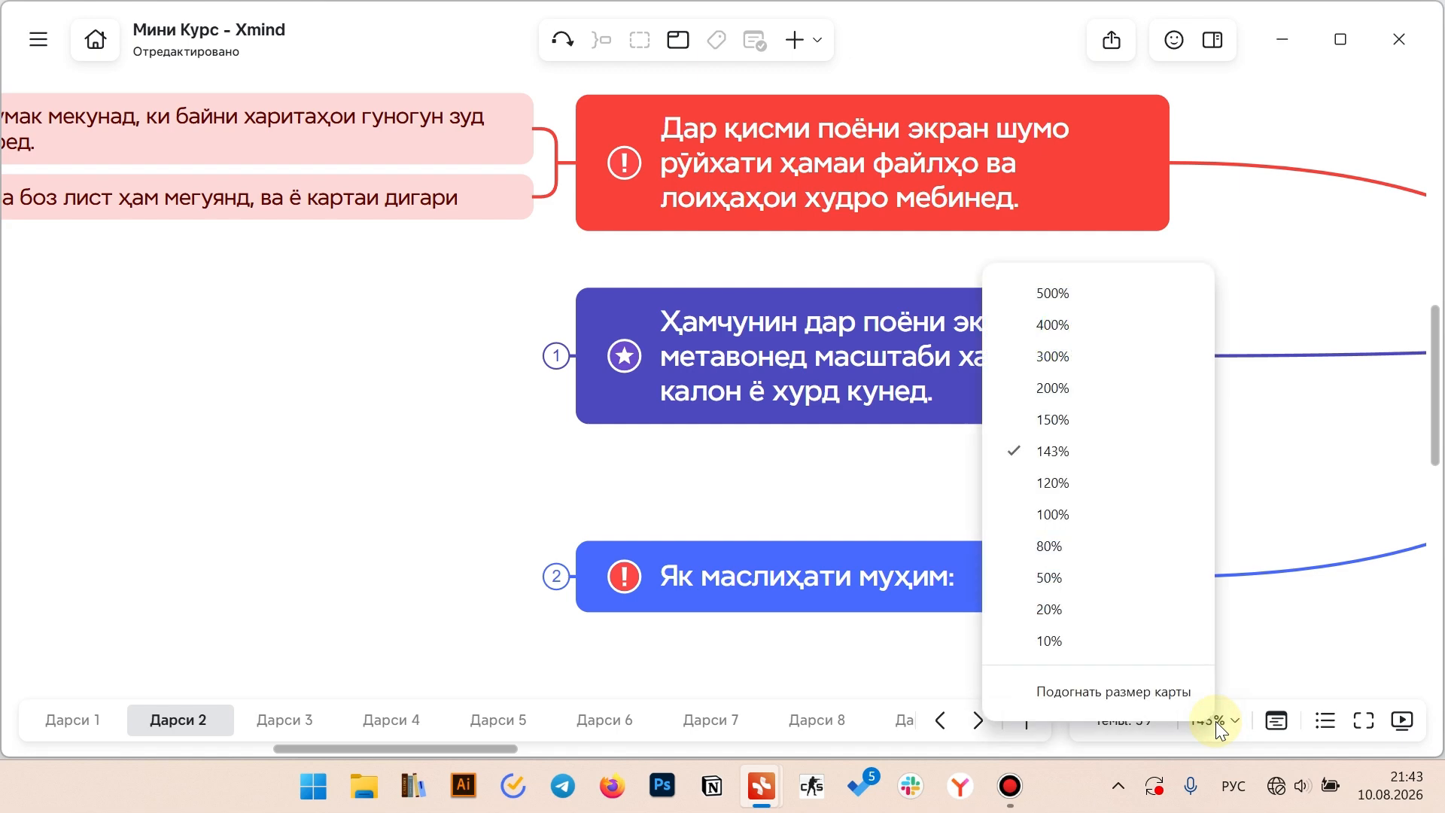
pyautogui.click(1043, 484)
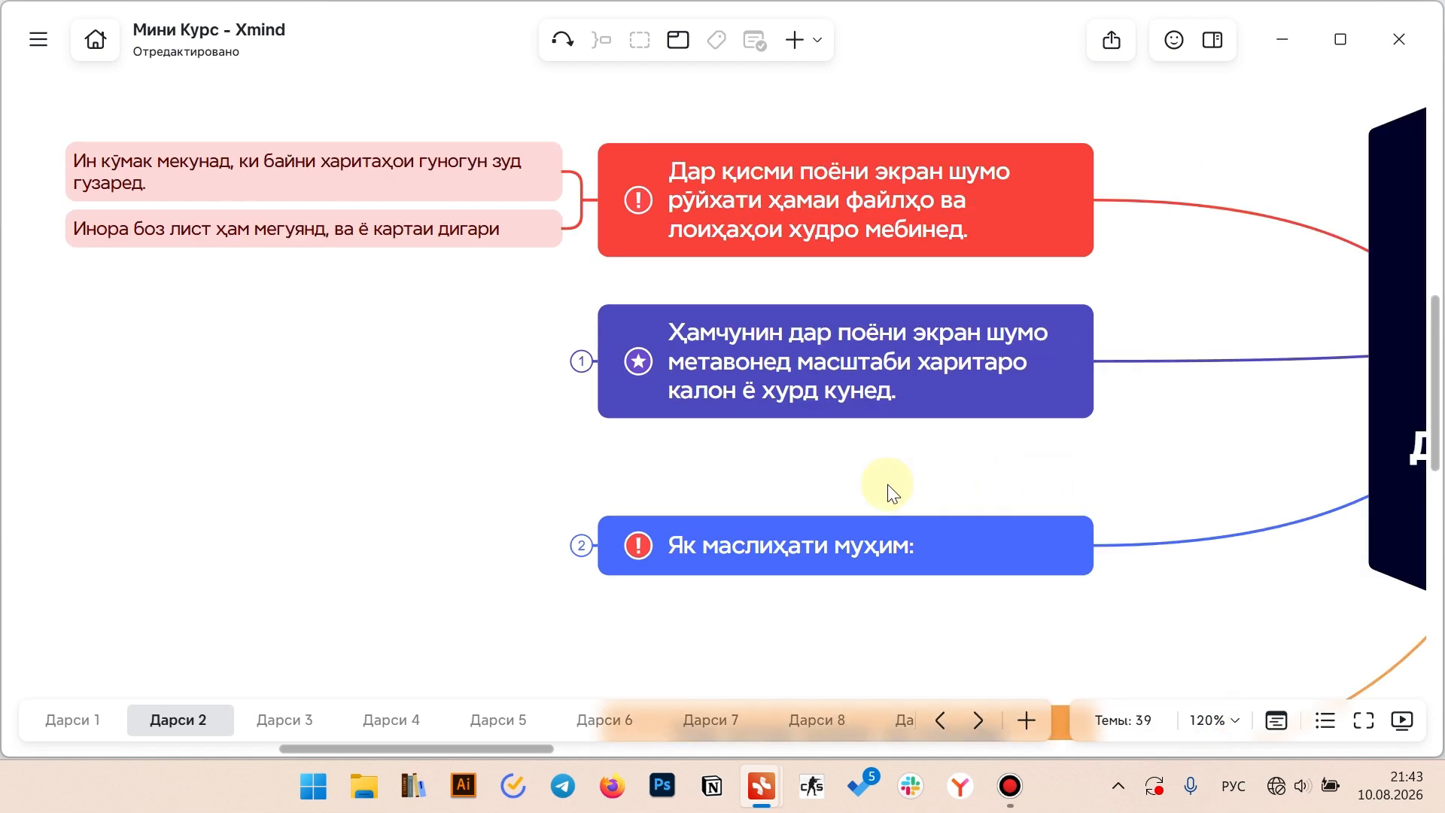
pyautogui.scroll(-5, 776, 486)
pyautogui.scroll(4, 775, 485)
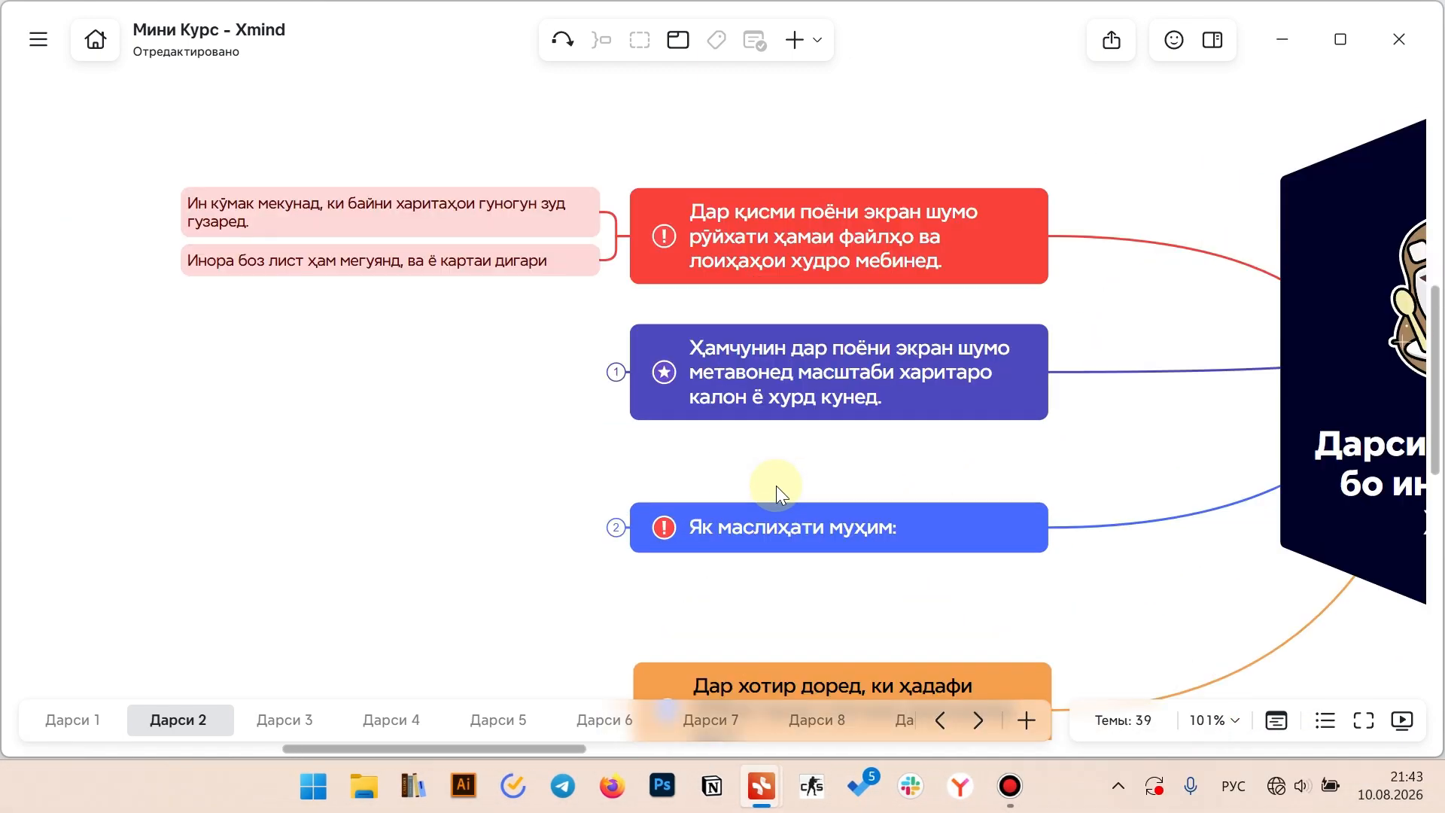
pyautogui.scroll(-2, 775, 485)
pyautogui.scroll(5, 775, 485)
pyautogui.scroll(-1, 797, 471)
# Expand the purple "Ҳамчунин дар поёни экран…" branch and read its subtopic
pyautogui.click(828, 435)
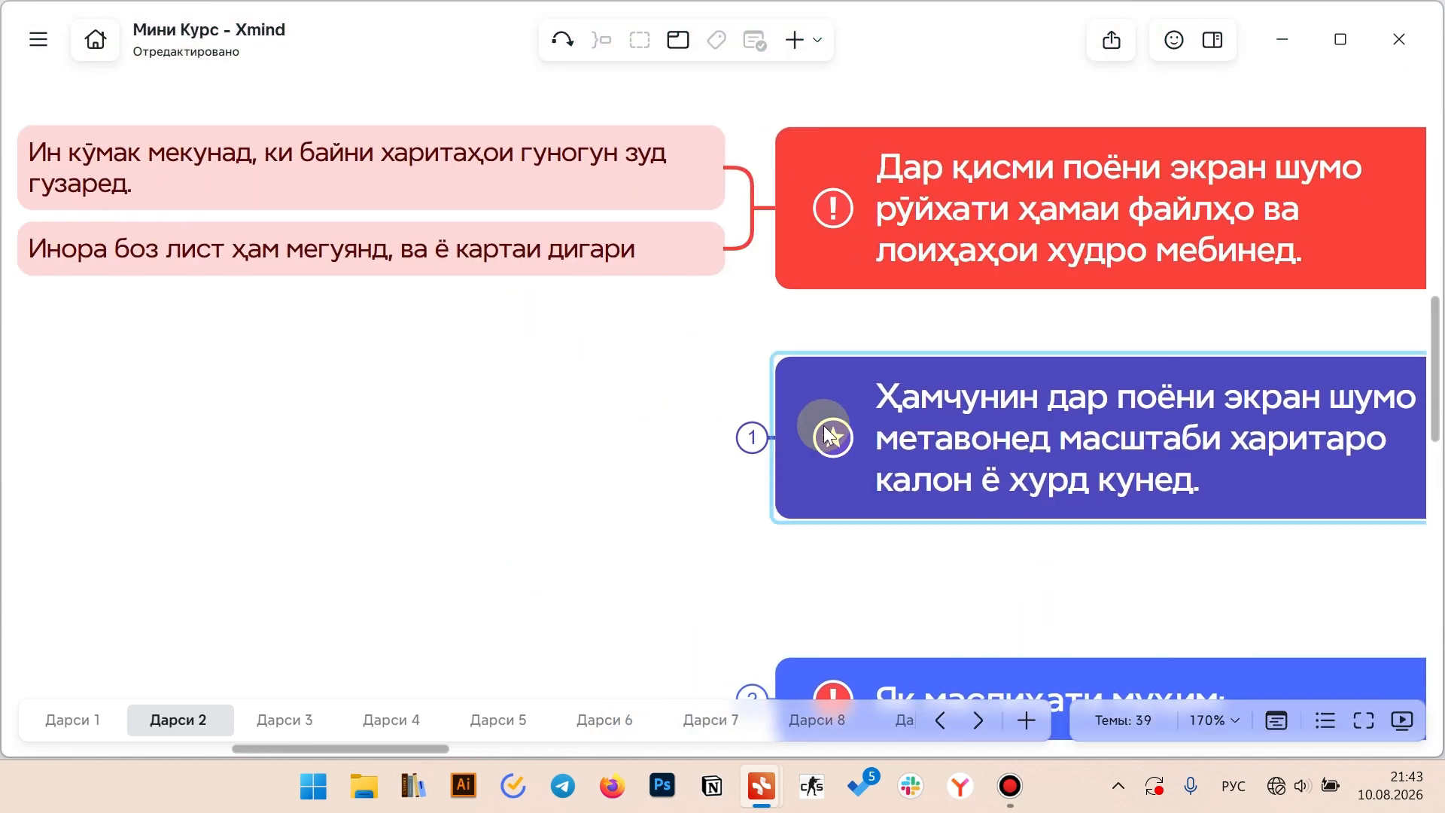
pyautogui.click(623, 437)
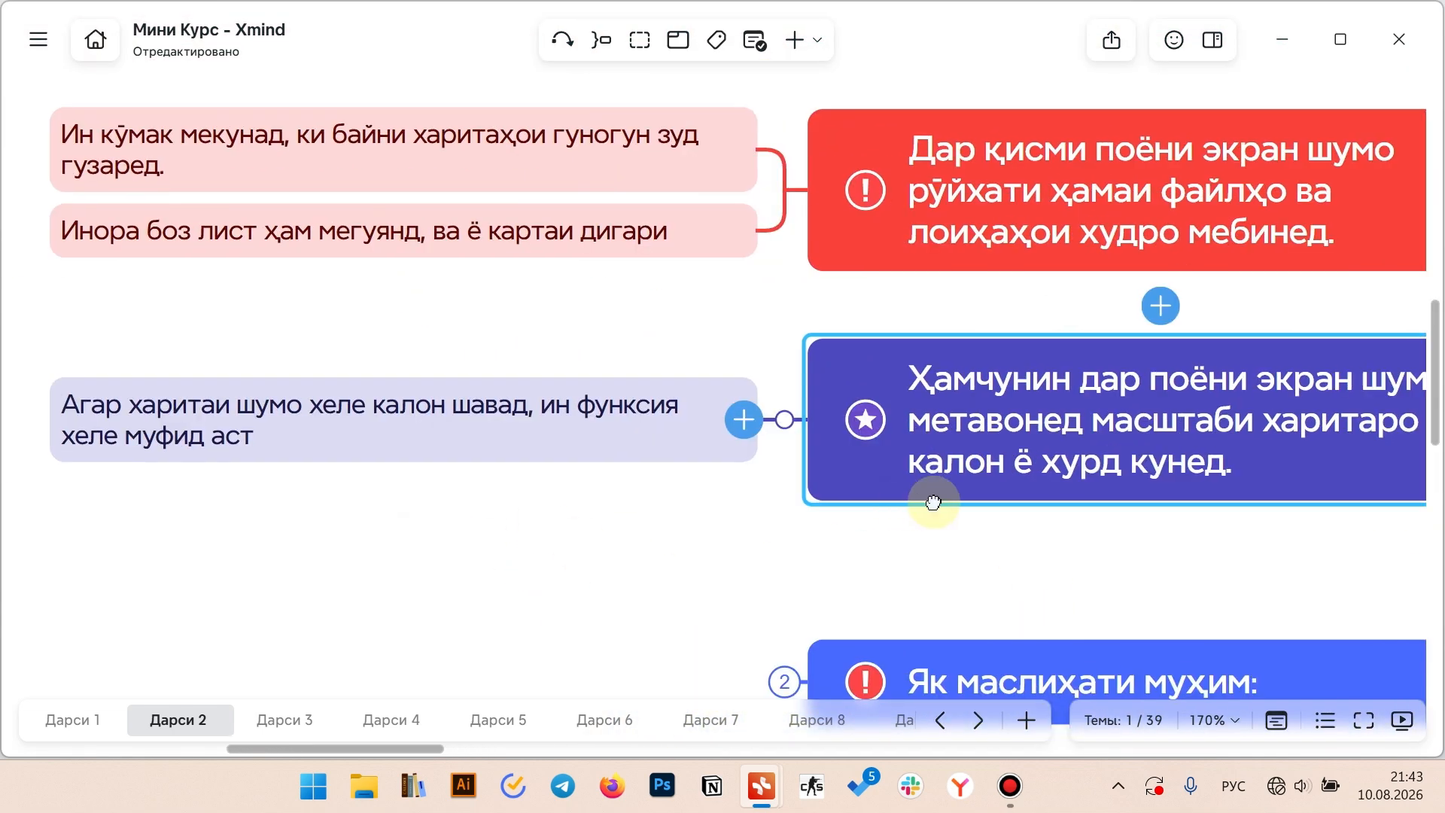
pyautogui.click(376, 443)
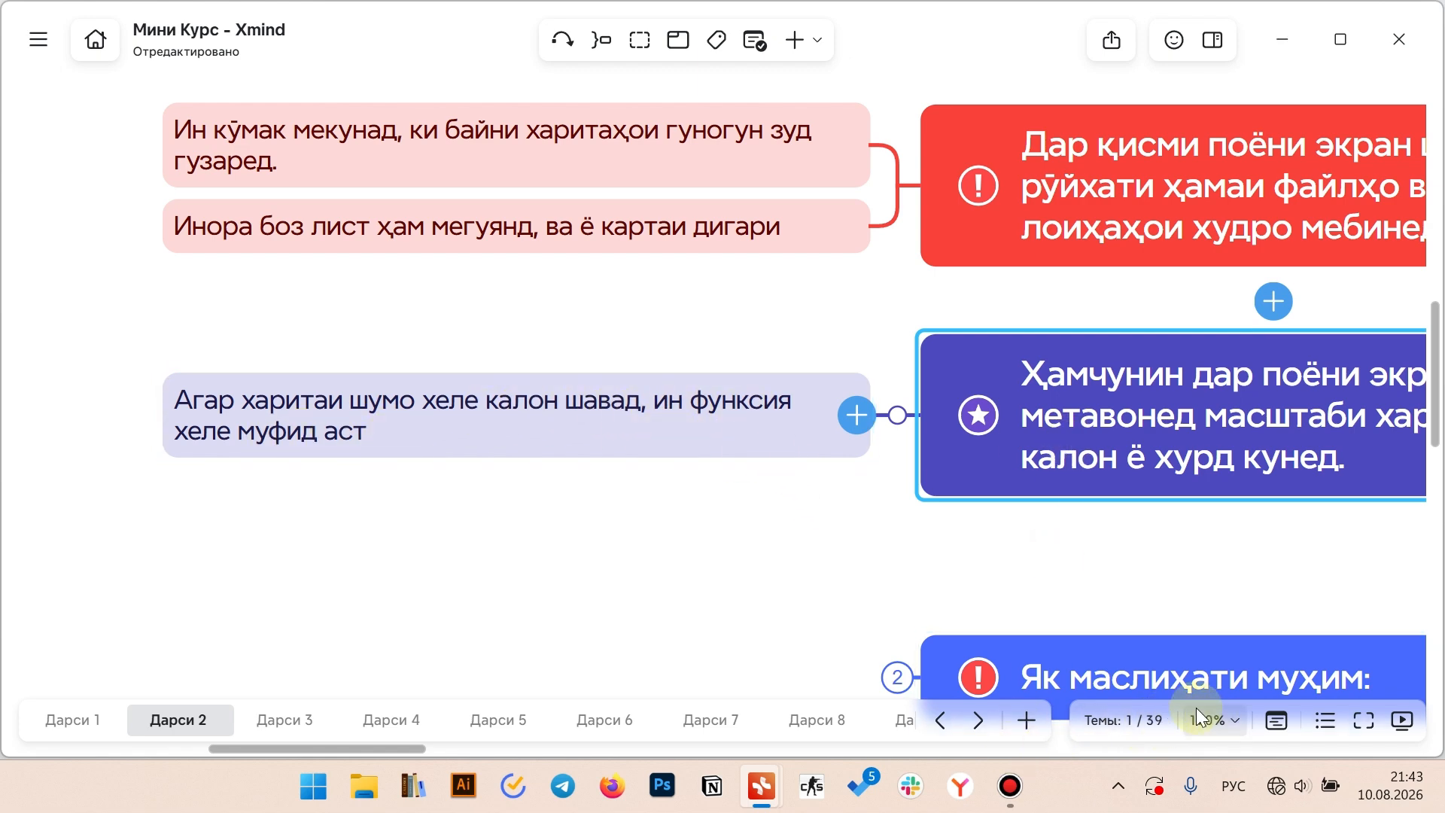
# Expand the blue "Як маслиҳати муҳим:" branch and read its subtopics
pyautogui.scroll(-3, 548, 535)
pyautogui.scroll(-2, 548, 535)
pyautogui.scroll(5, 612, 639)
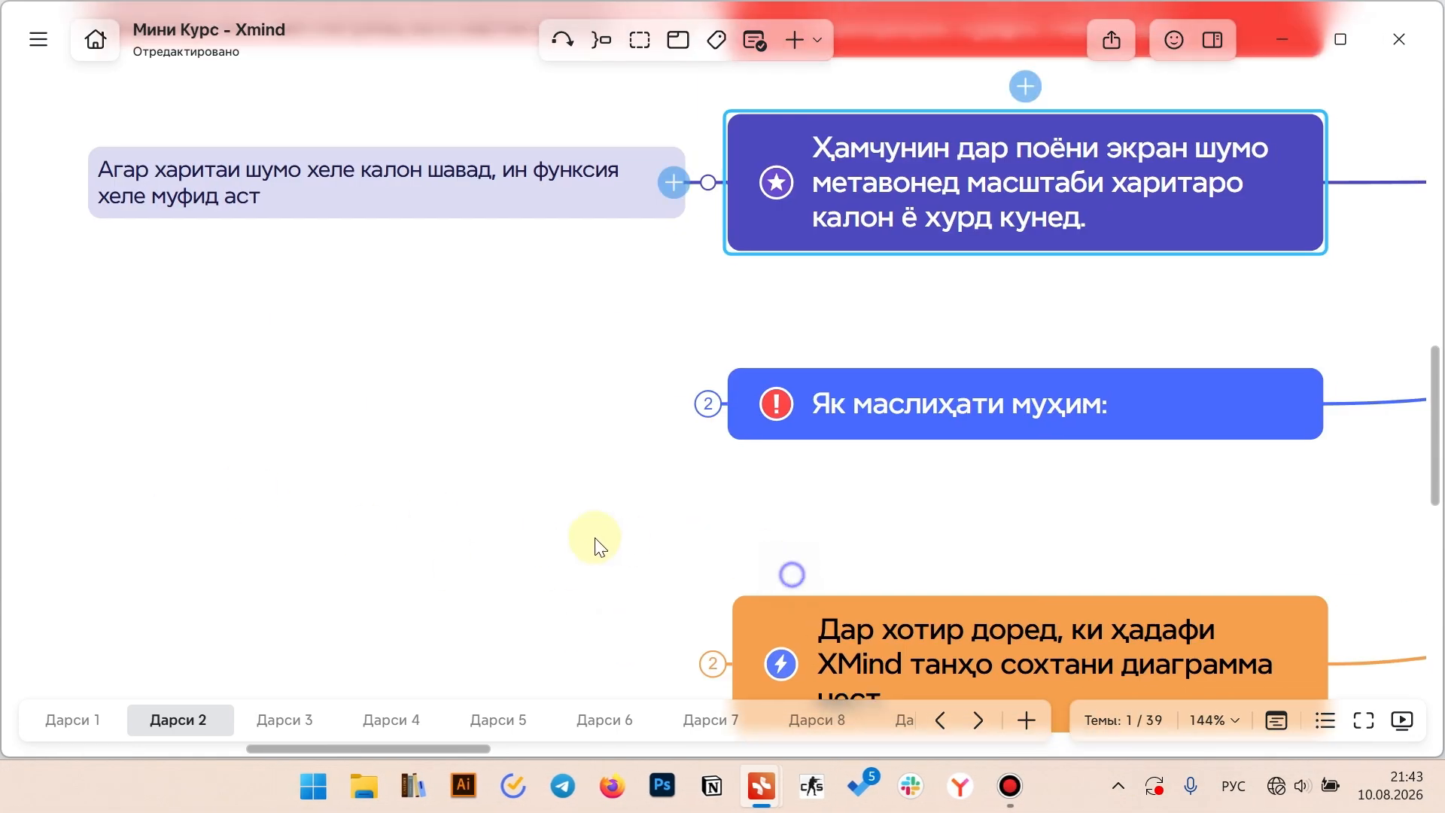
pyautogui.hscroll(3, 361, 554)
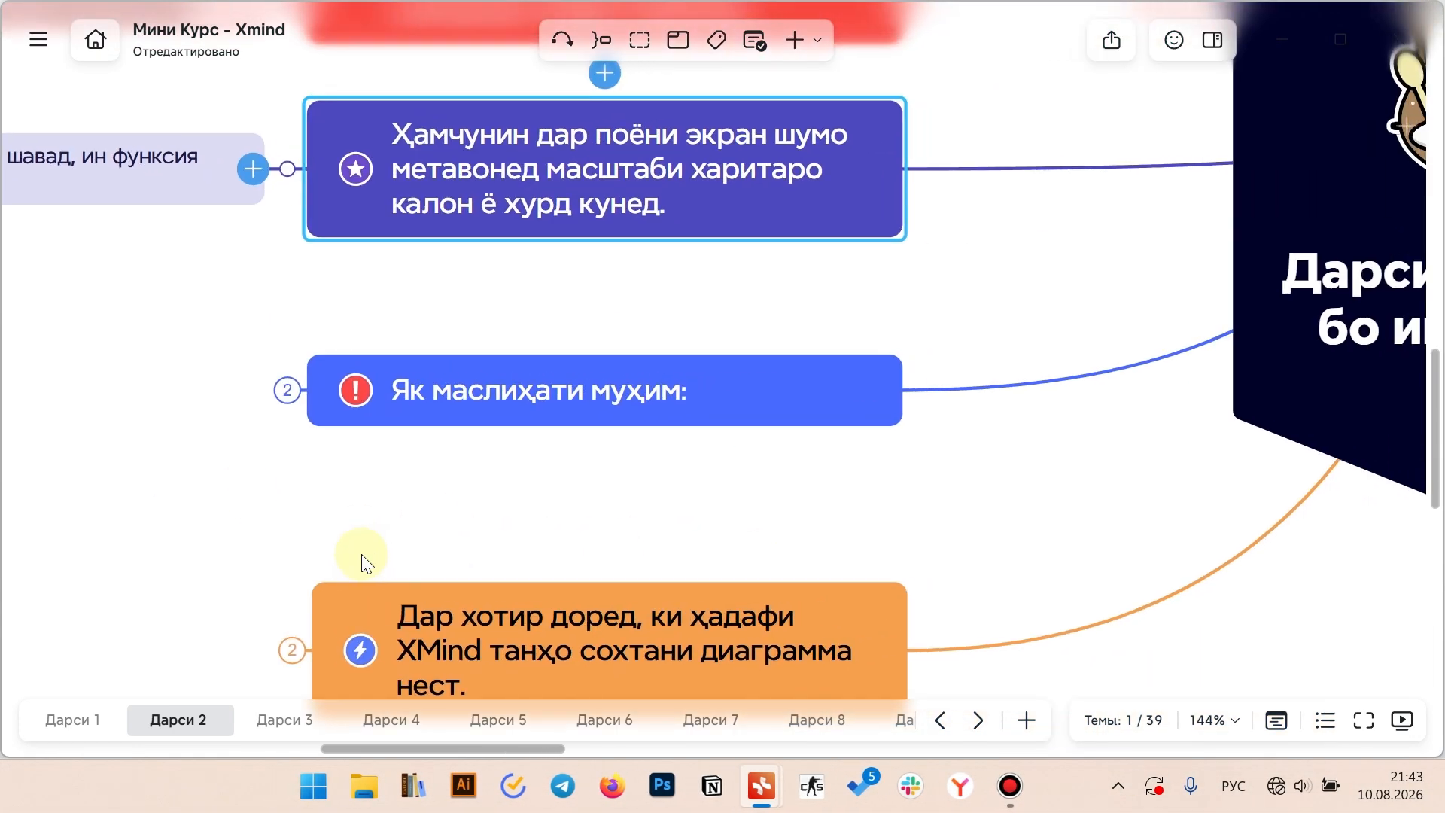
pyautogui.click(286, 390)
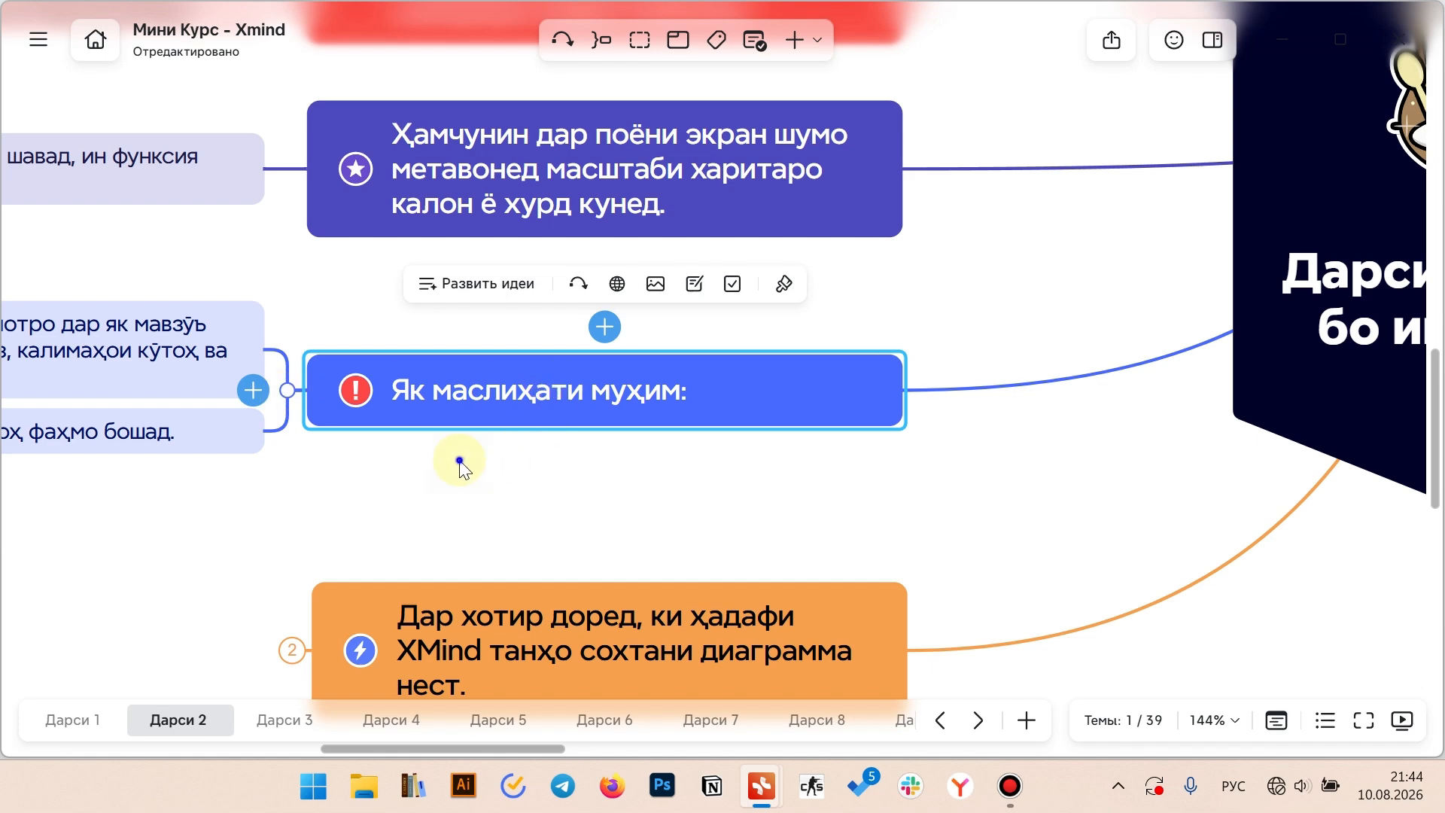
pyautogui.hscroll(-1, 843, 470)
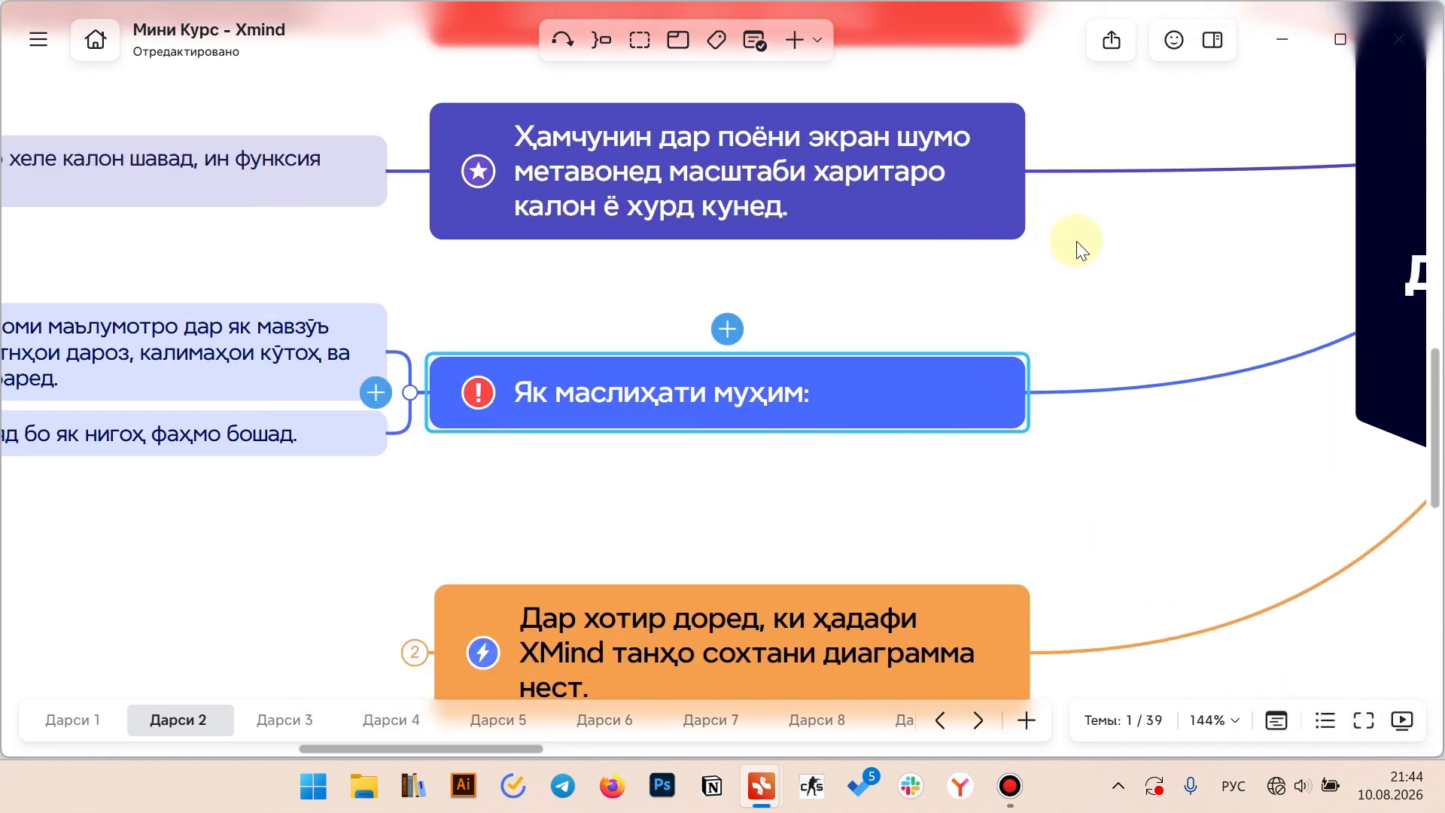
pyautogui.hscroll(-3, 979, 516)
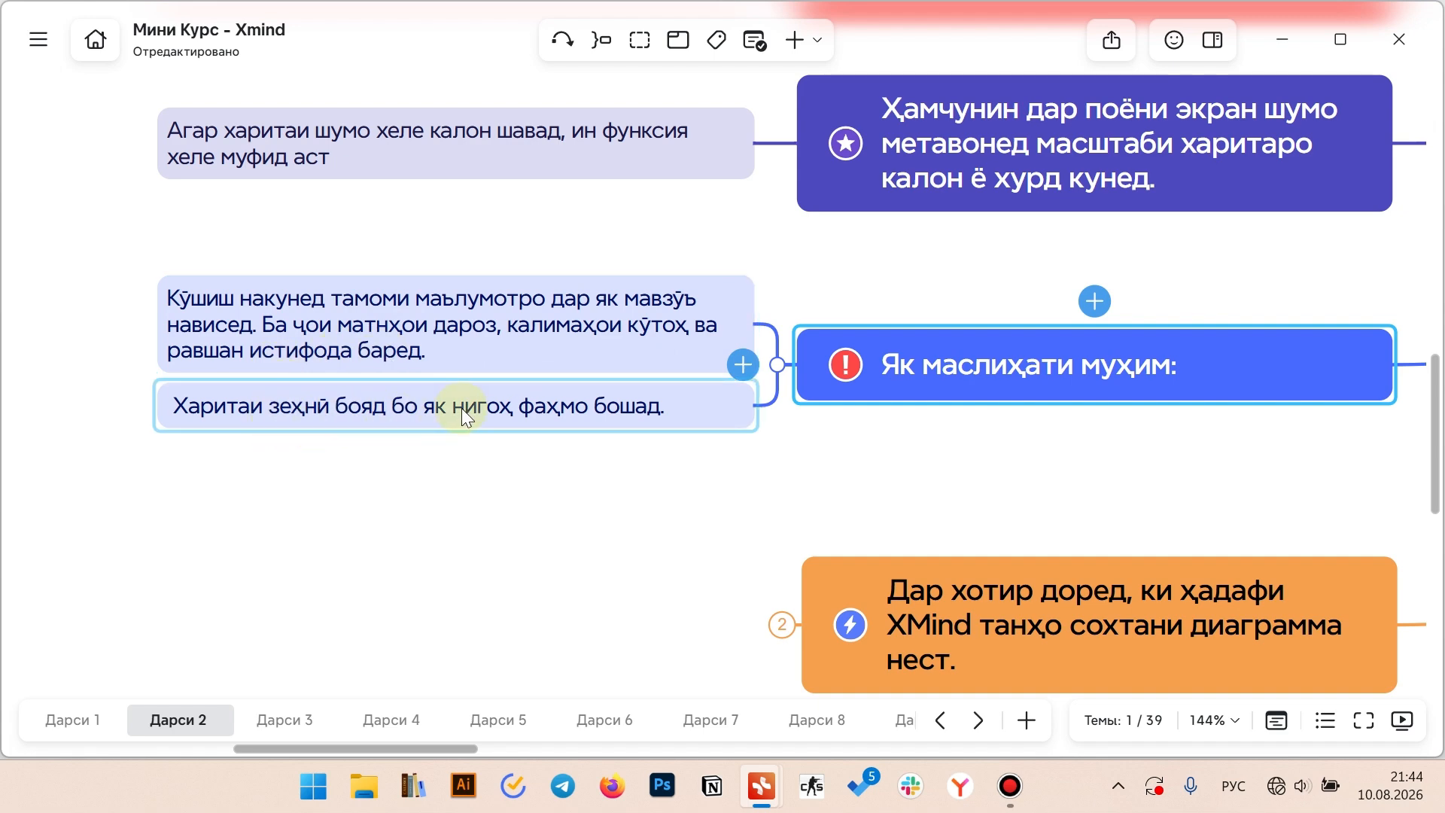
# Expand the orange "Дар хотир доред, ки ҳадафи XMind…" branch and read both of its subtopics
pyautogui.press('Down')
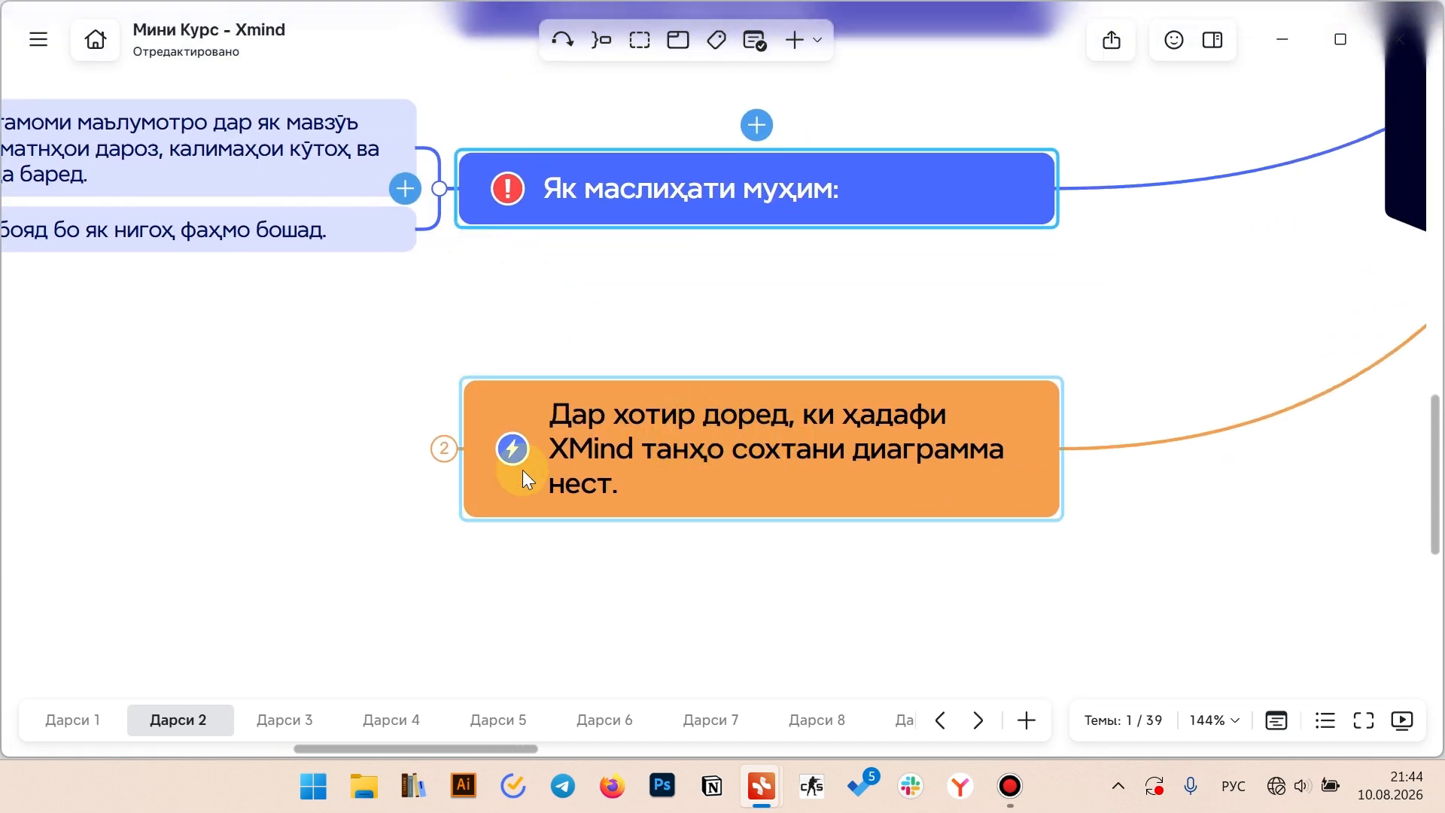
pyautogui.hotkey('ctrl', '/')
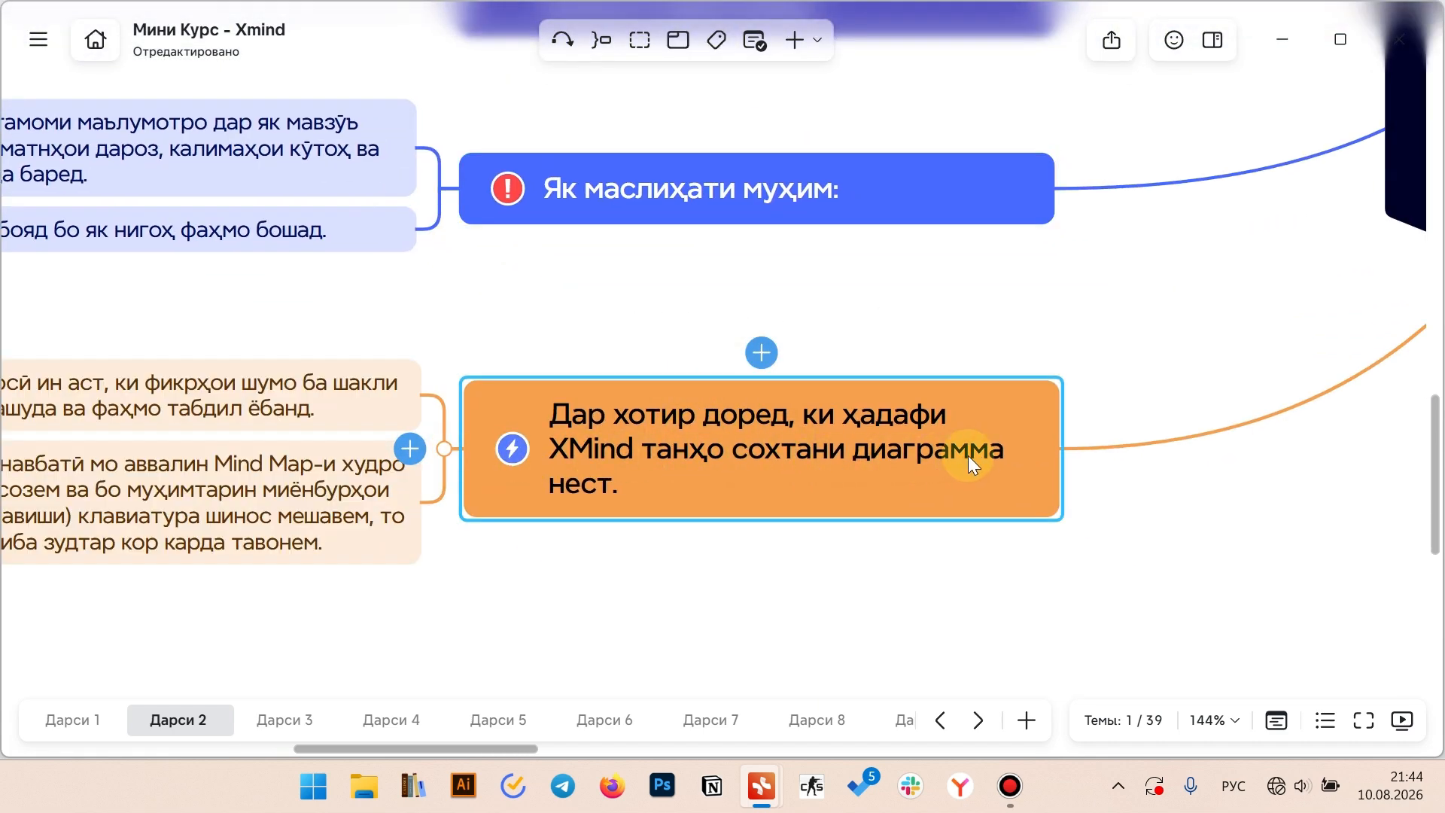
pyautogui.moveTo(489, 340); pyautogui.dragTo(907, 332)
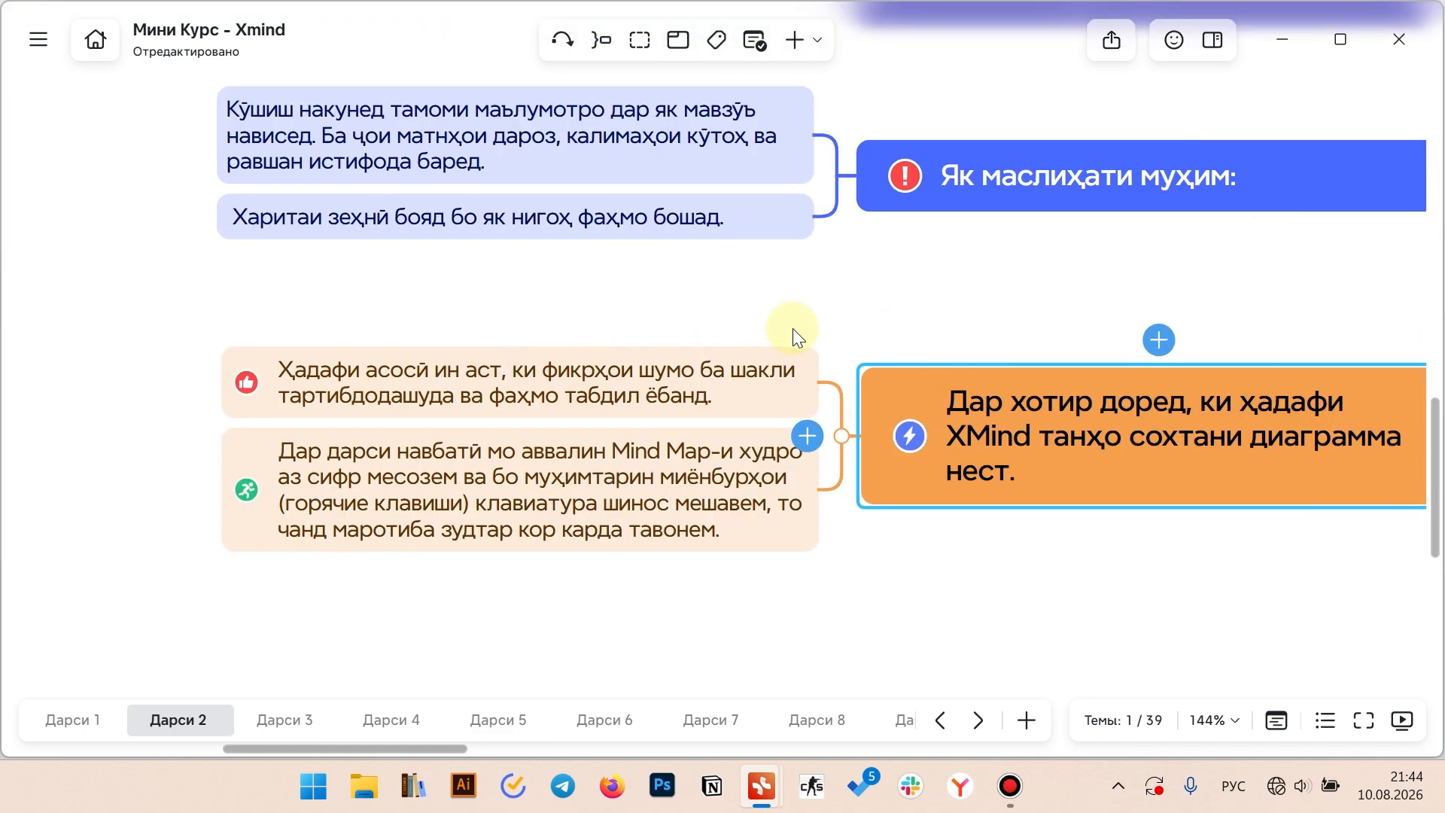
pyautogui.scroll(-5, 399, 358)
pyautogui.scroll(-5, 399, 358)
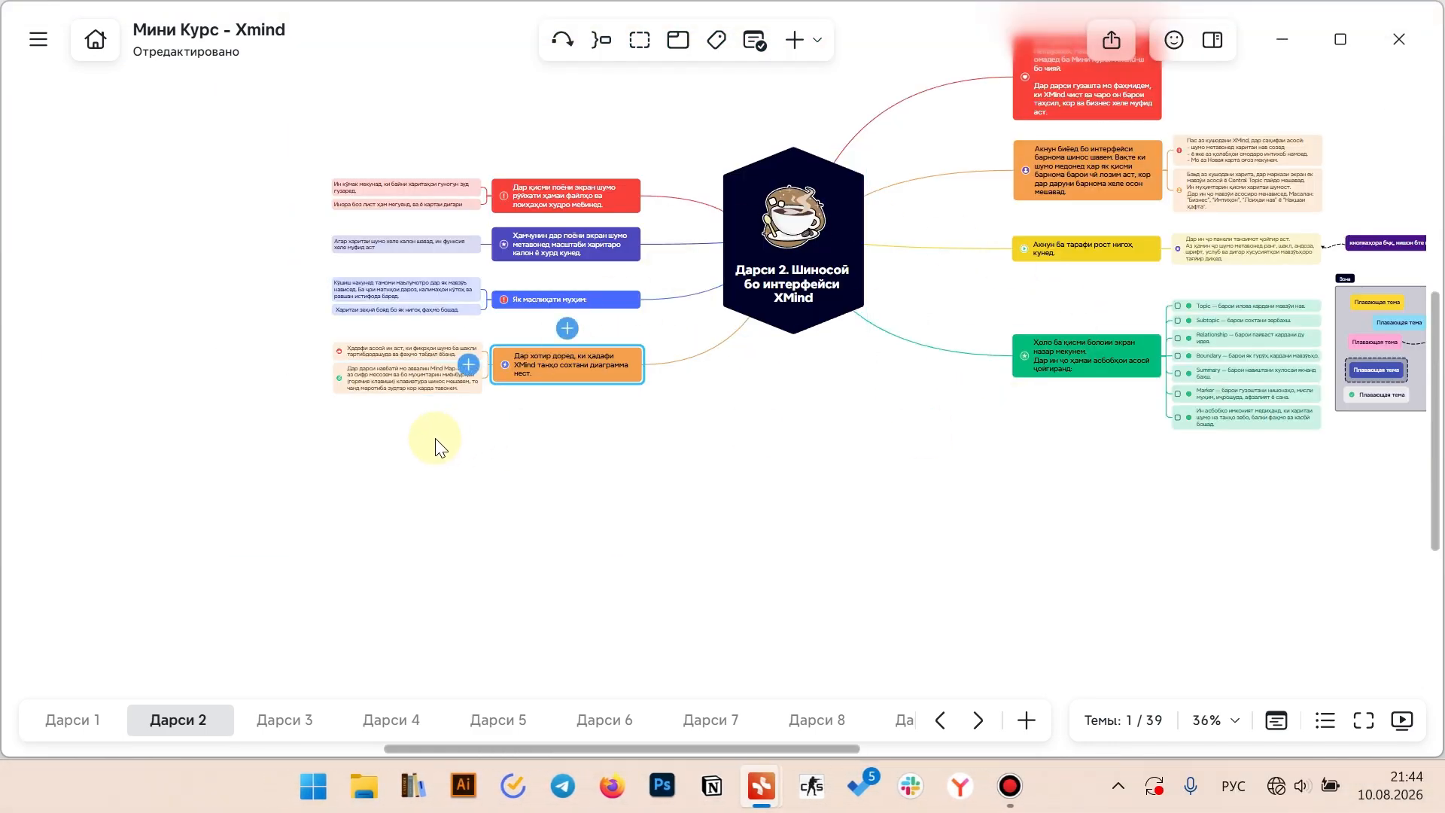
pyautogui.scroll(10, 380, 399)
pyautogui.scroll(3, 484, 522)
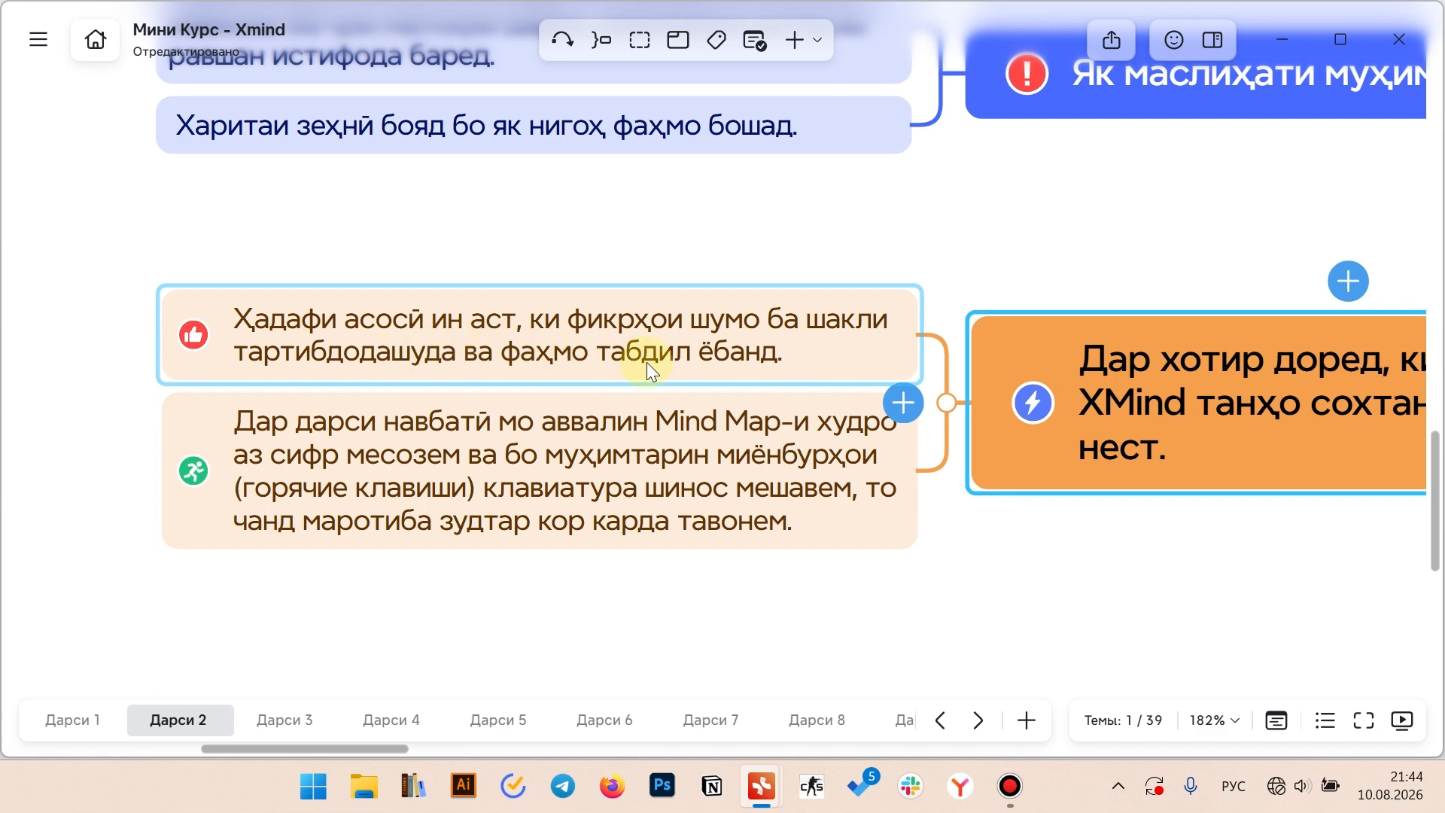
pyautogui.click(250, 423)
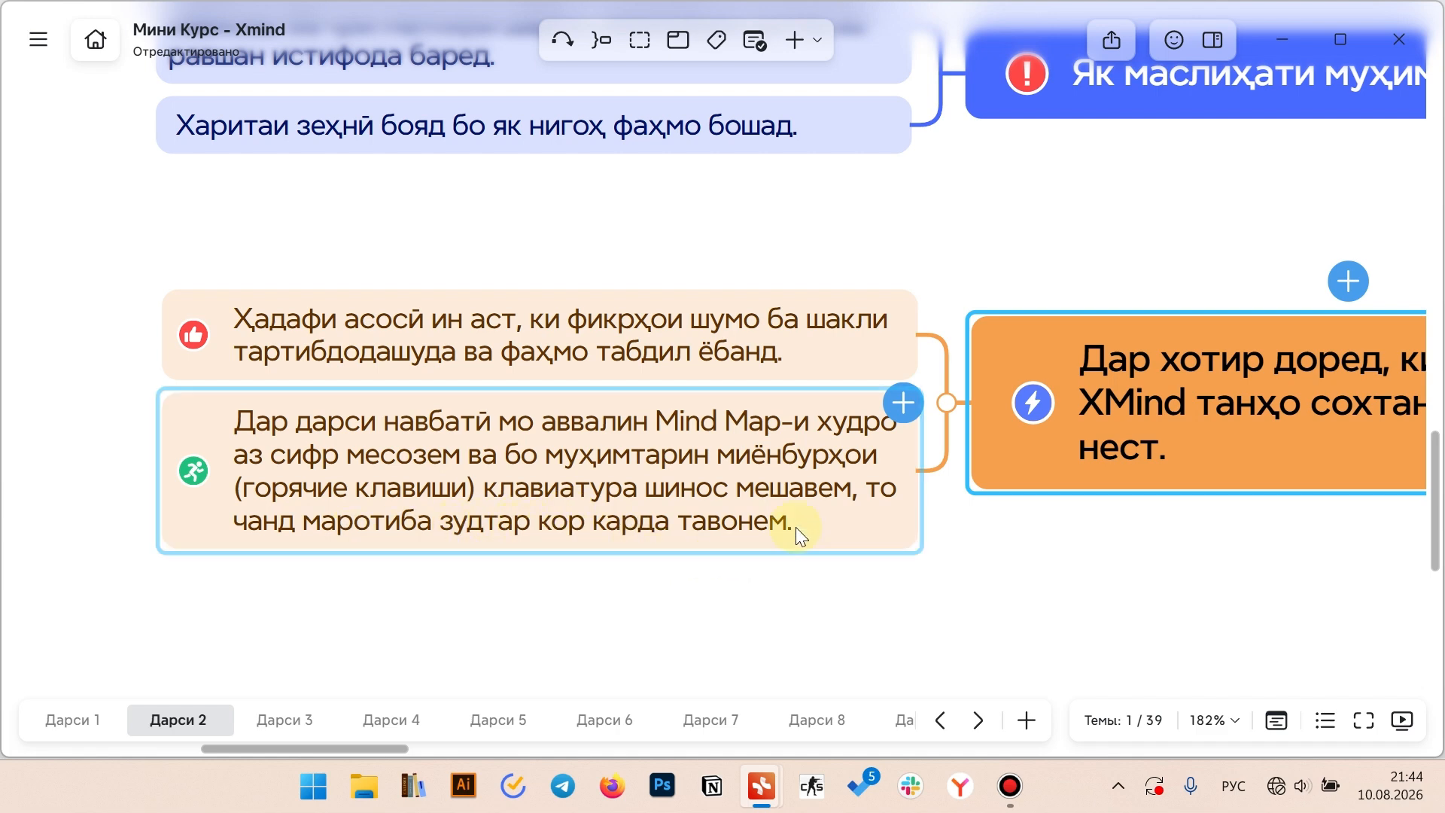
# Fit the whole mind map in the window, clear the topic selection and save the file
pyautogui.keyDown('ctrl'); pyautogui.scroll(-5, 552, 522); pyautogui.keyUp('ctrl')
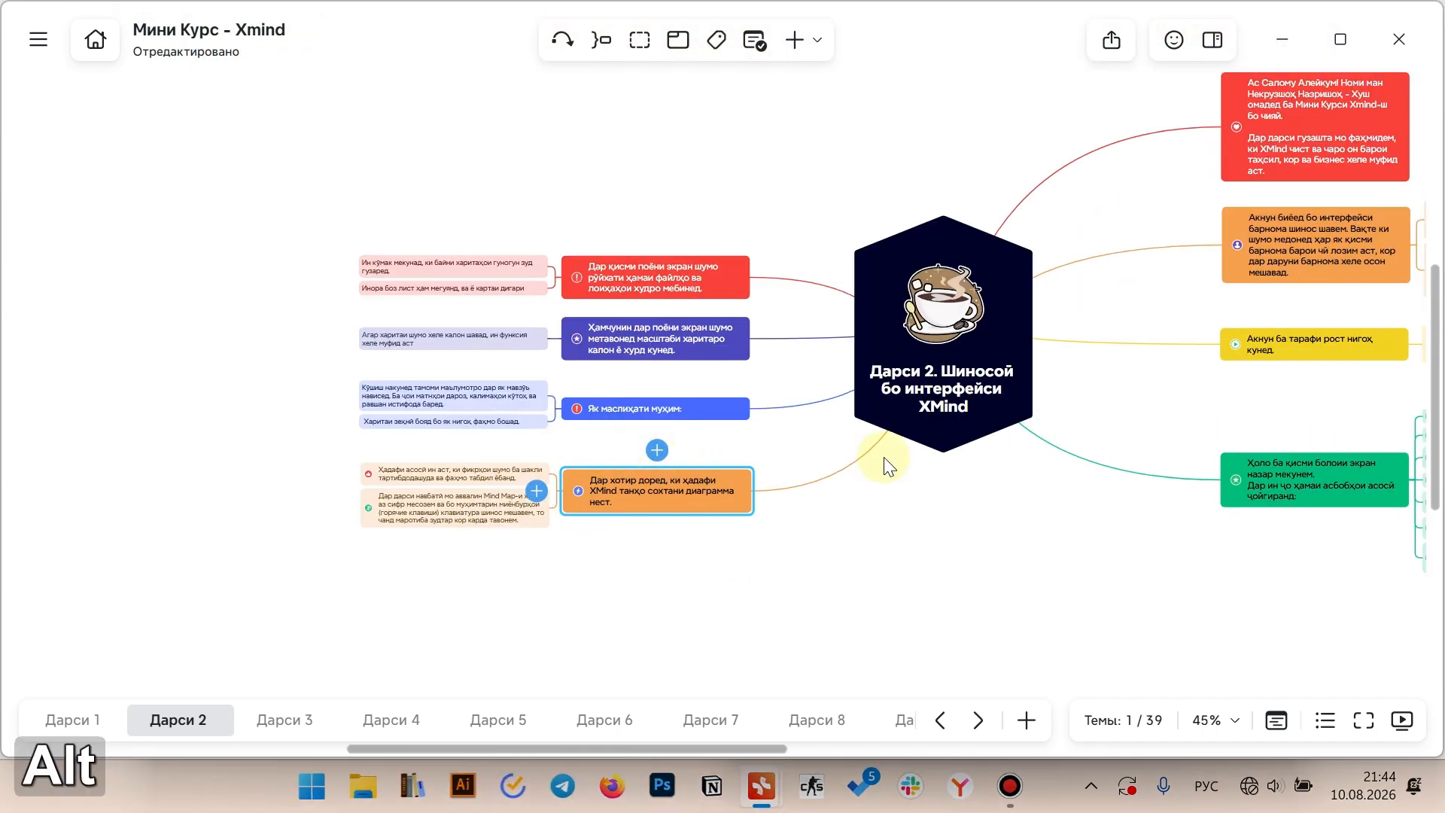
pyautogui.hotkey('alt', 'z')
pyautogui.click(638, 399)
pyautogui.hotkey('ctrl', 's')
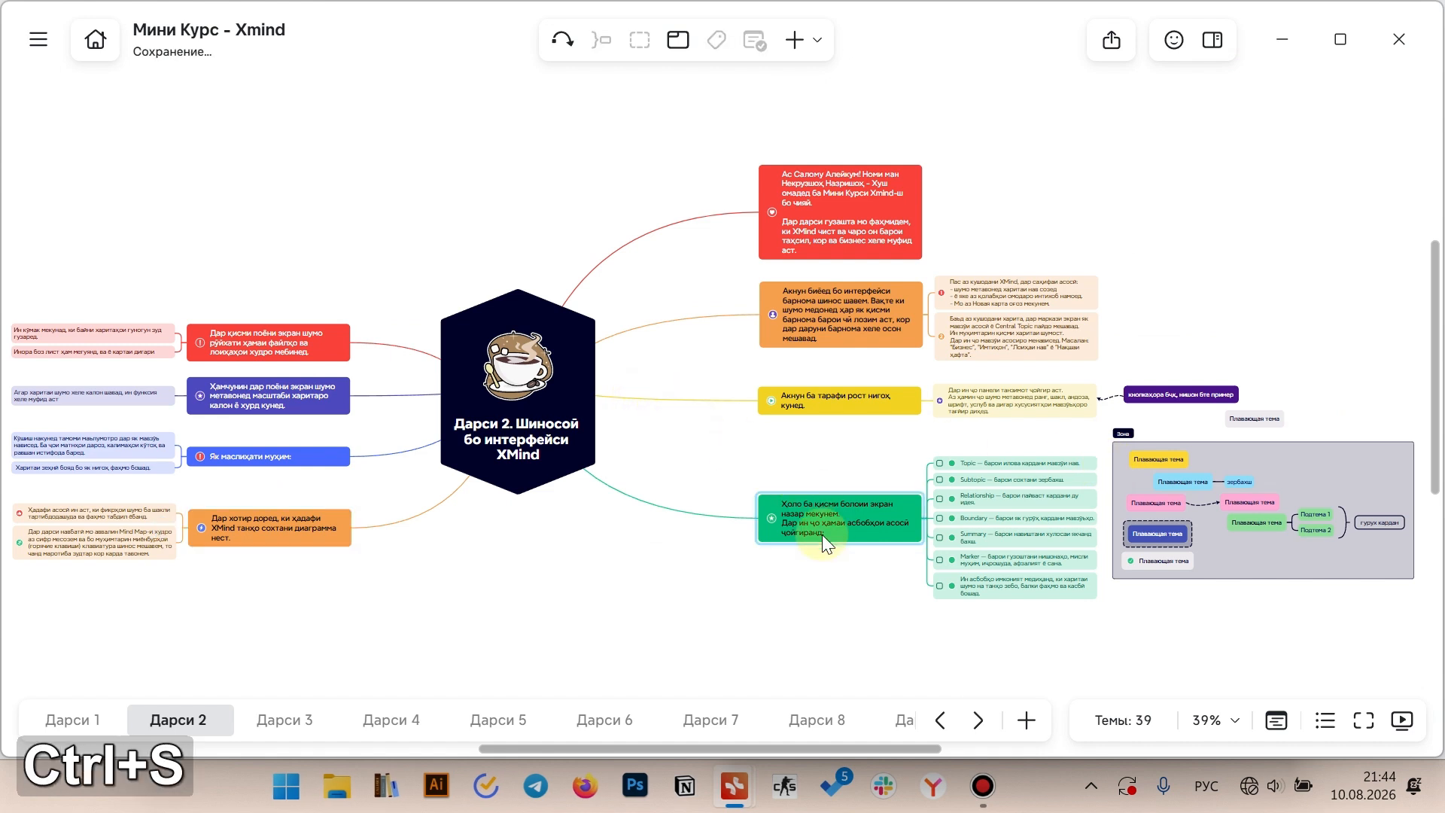
# Show the map in full-screen mode, fit all its branches in view, and return to the normal window
pyautogui.click(1363, 725)
pyautogui.hotkey('ctrl', '=')
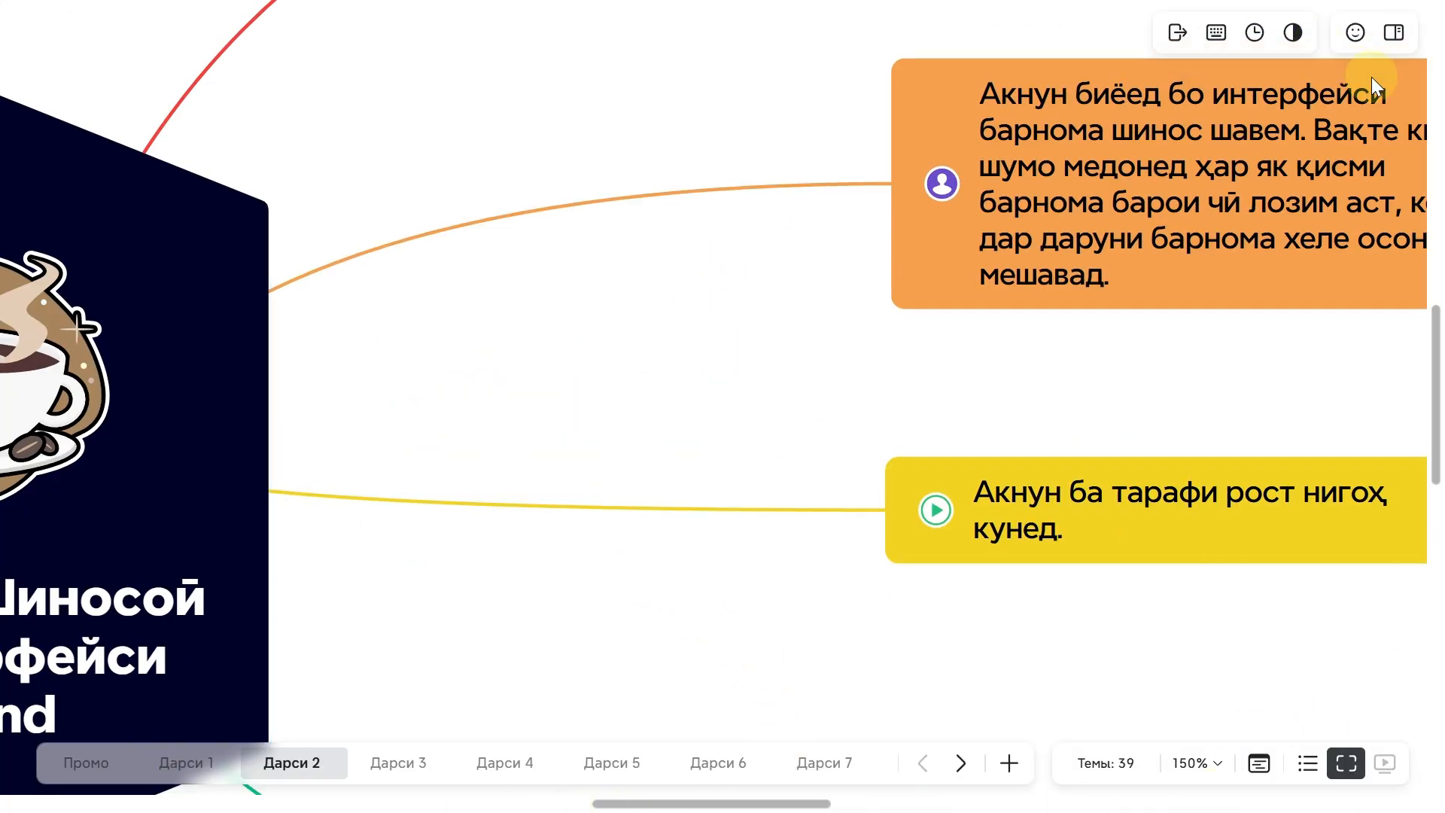
pyautogui.keyDown('ctrl'); pyautogui.scroll(-6, 702, 484); pyautogui.keyUp('ctrl')
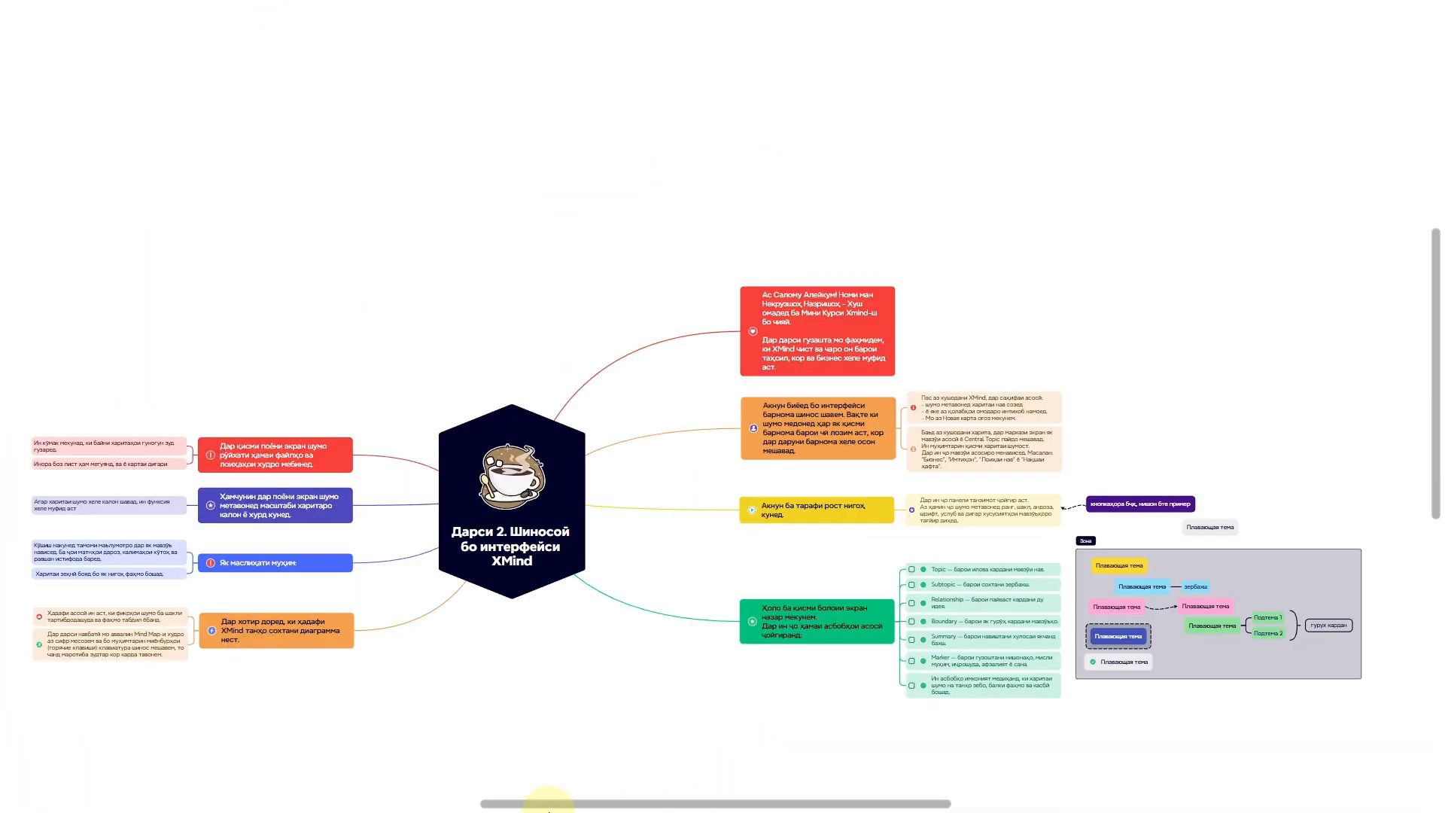
pyautogui.click(978, 450)
pyautogui.hotkey('alt', 'z')
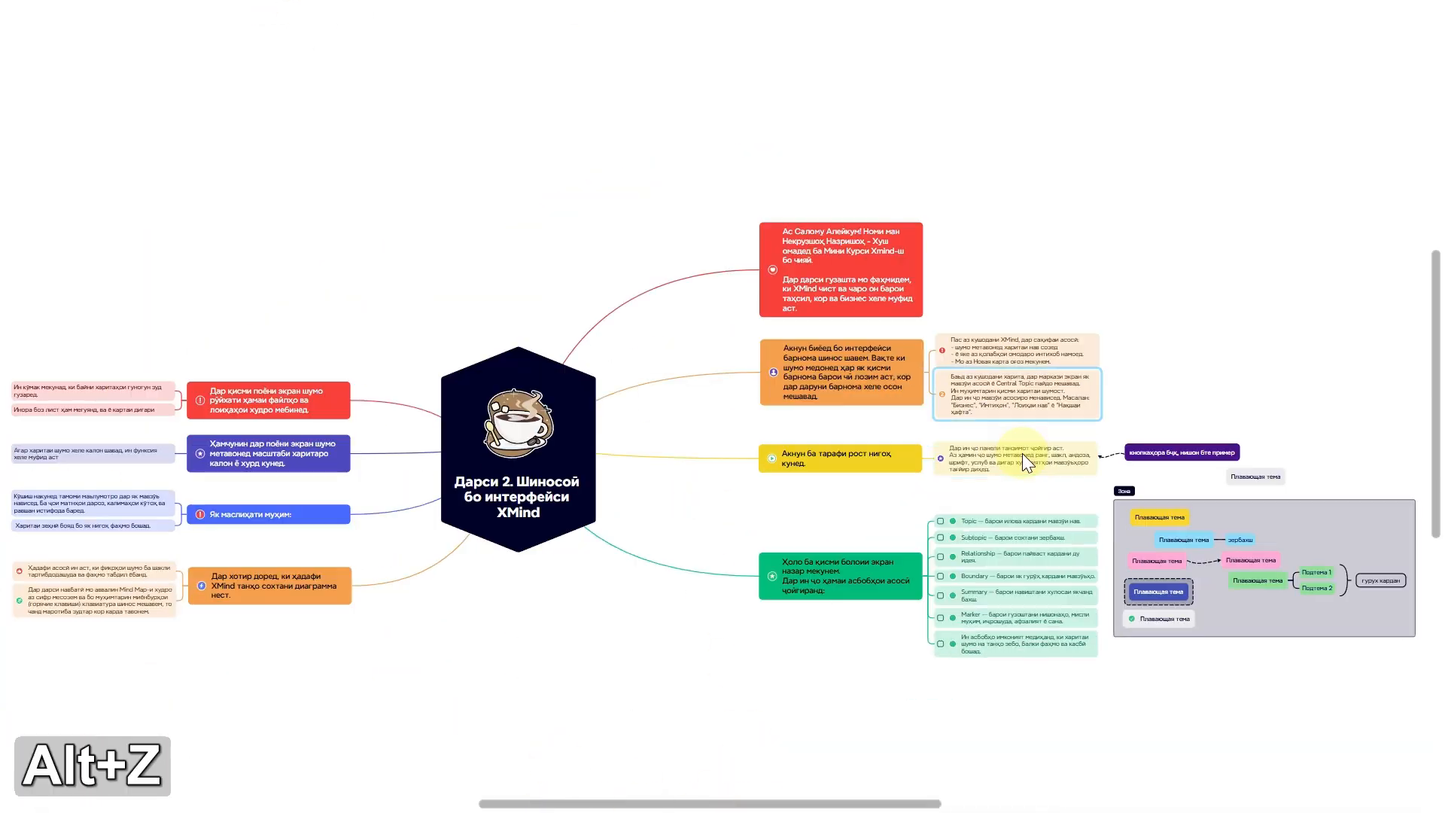
pyautogui.click(1017, 454)
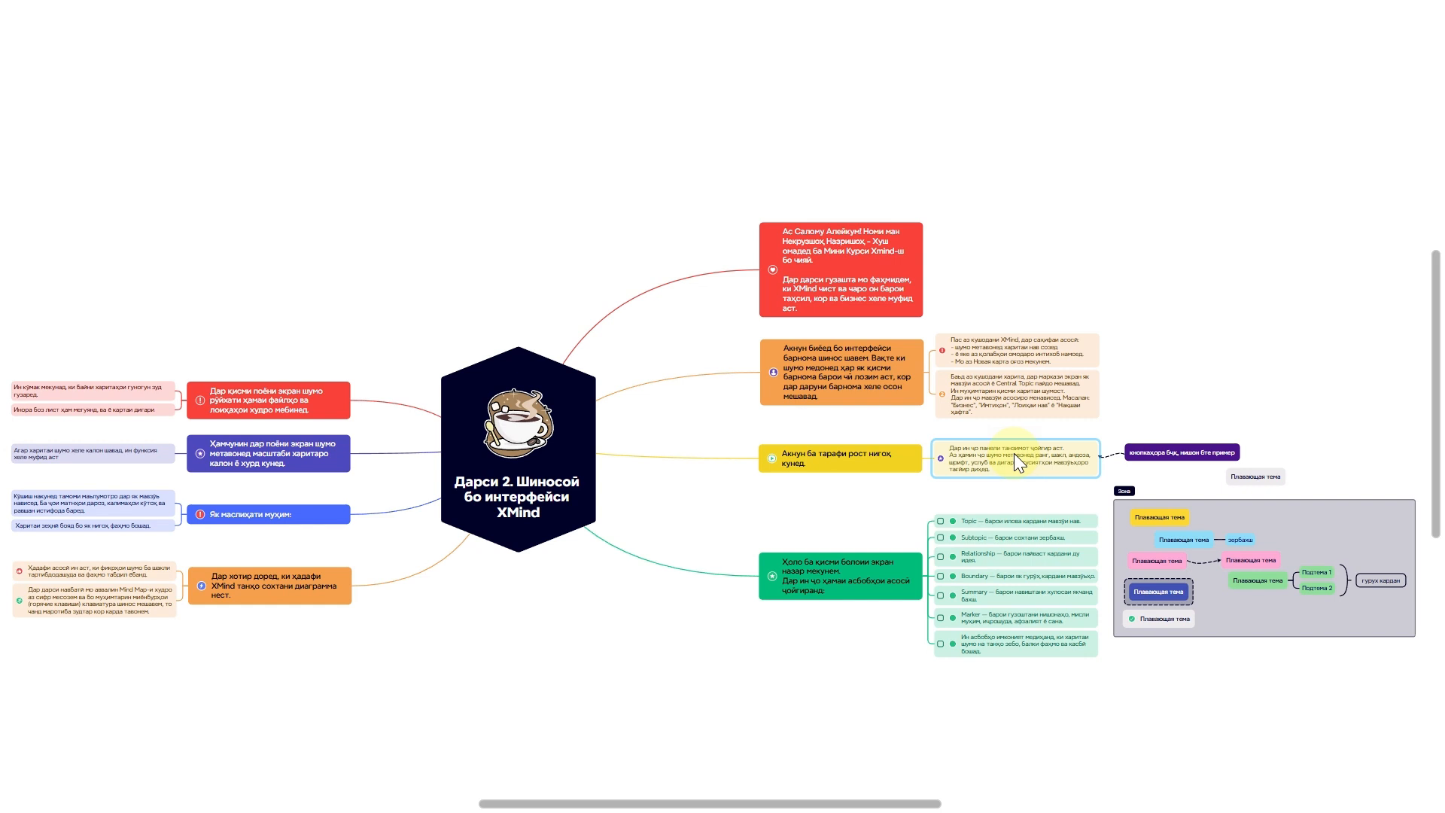
pyautogui.click(1033, 482)
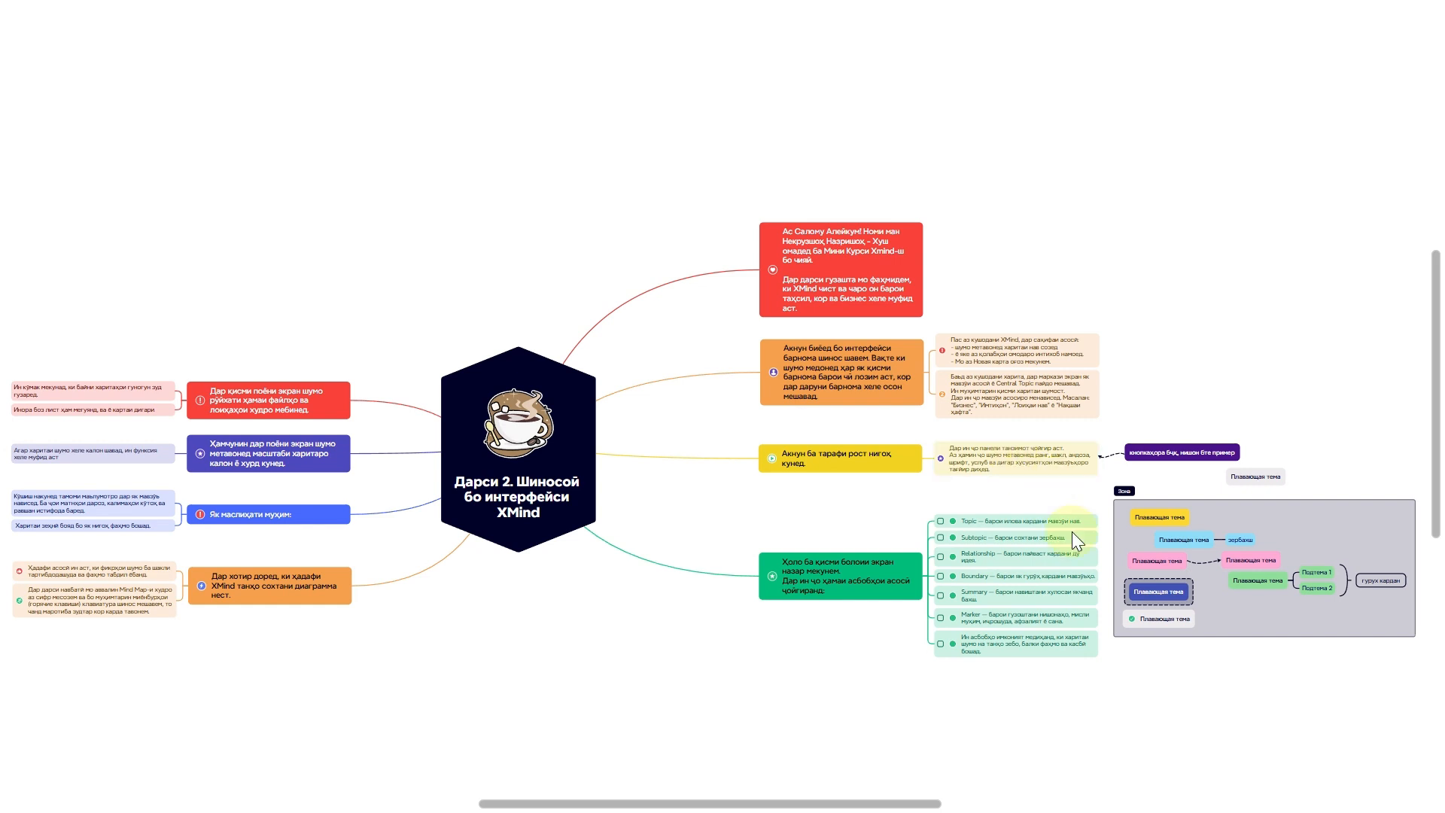
pyautogui.moveTo(1219, 787)
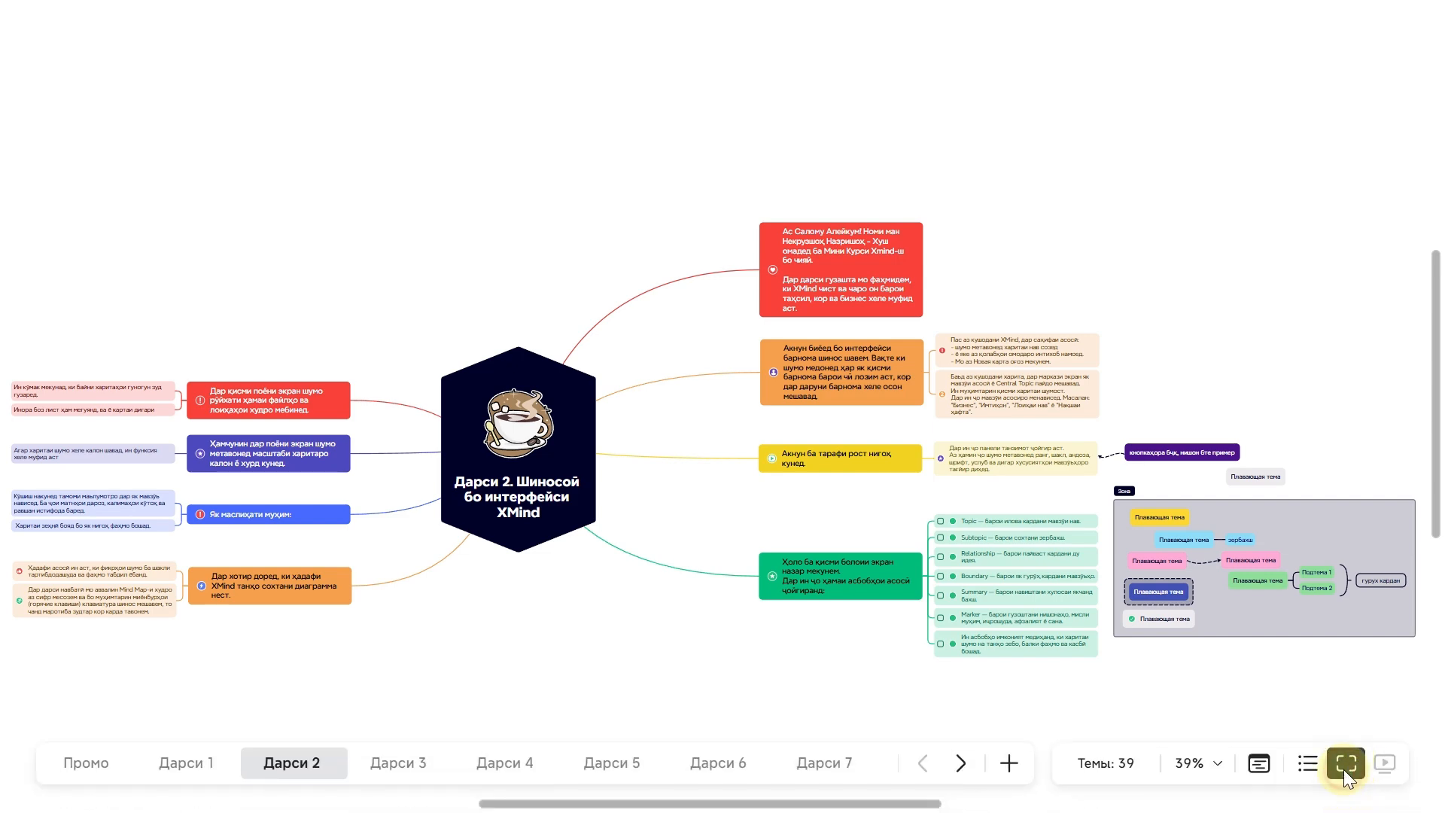
pyautogui.click(1344, 762)
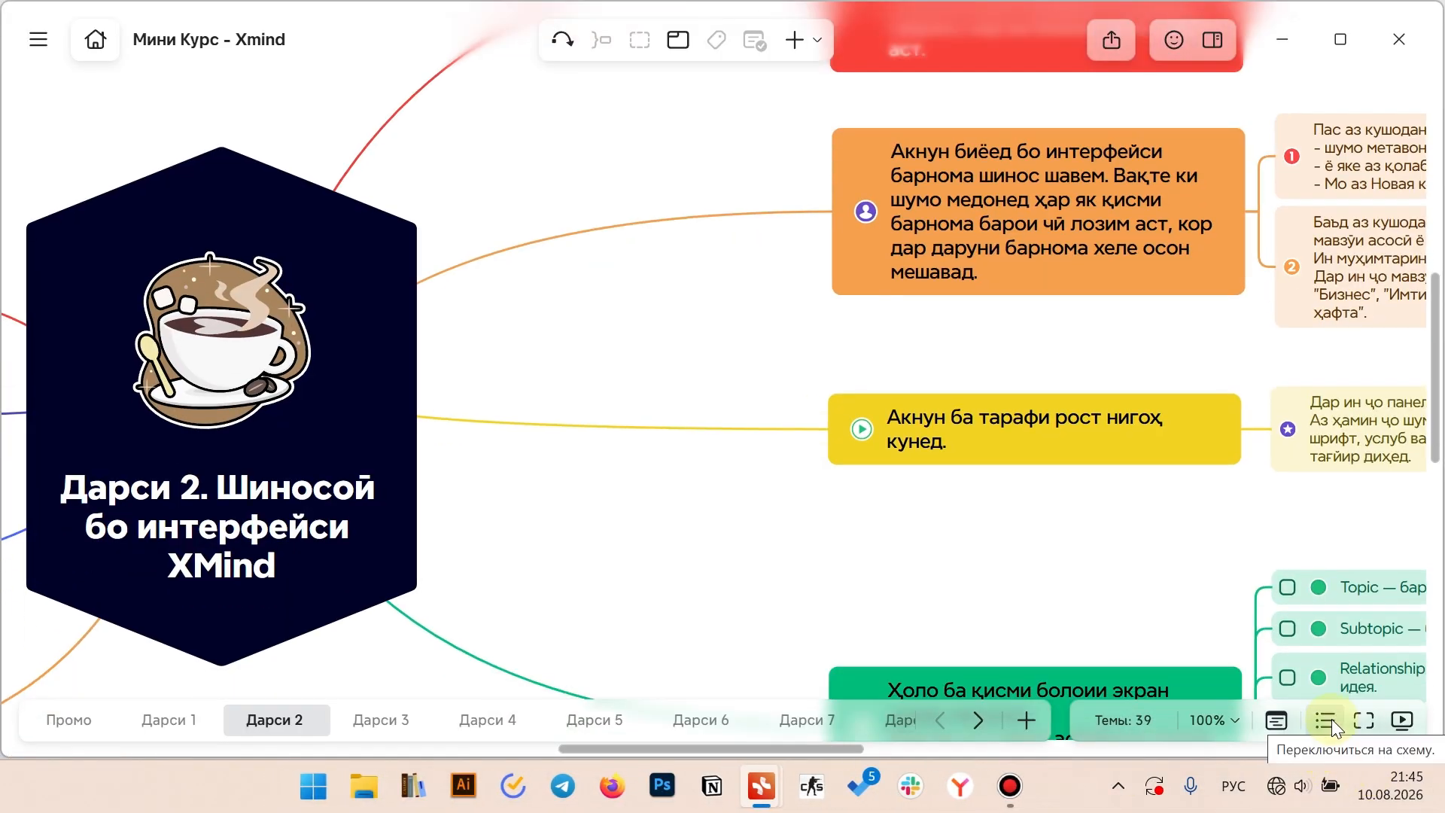
# View the Дарси 2 sheet as an outline, read through to its last floating topics, and return to the mind map view
pyautogui.click(1325, 719)
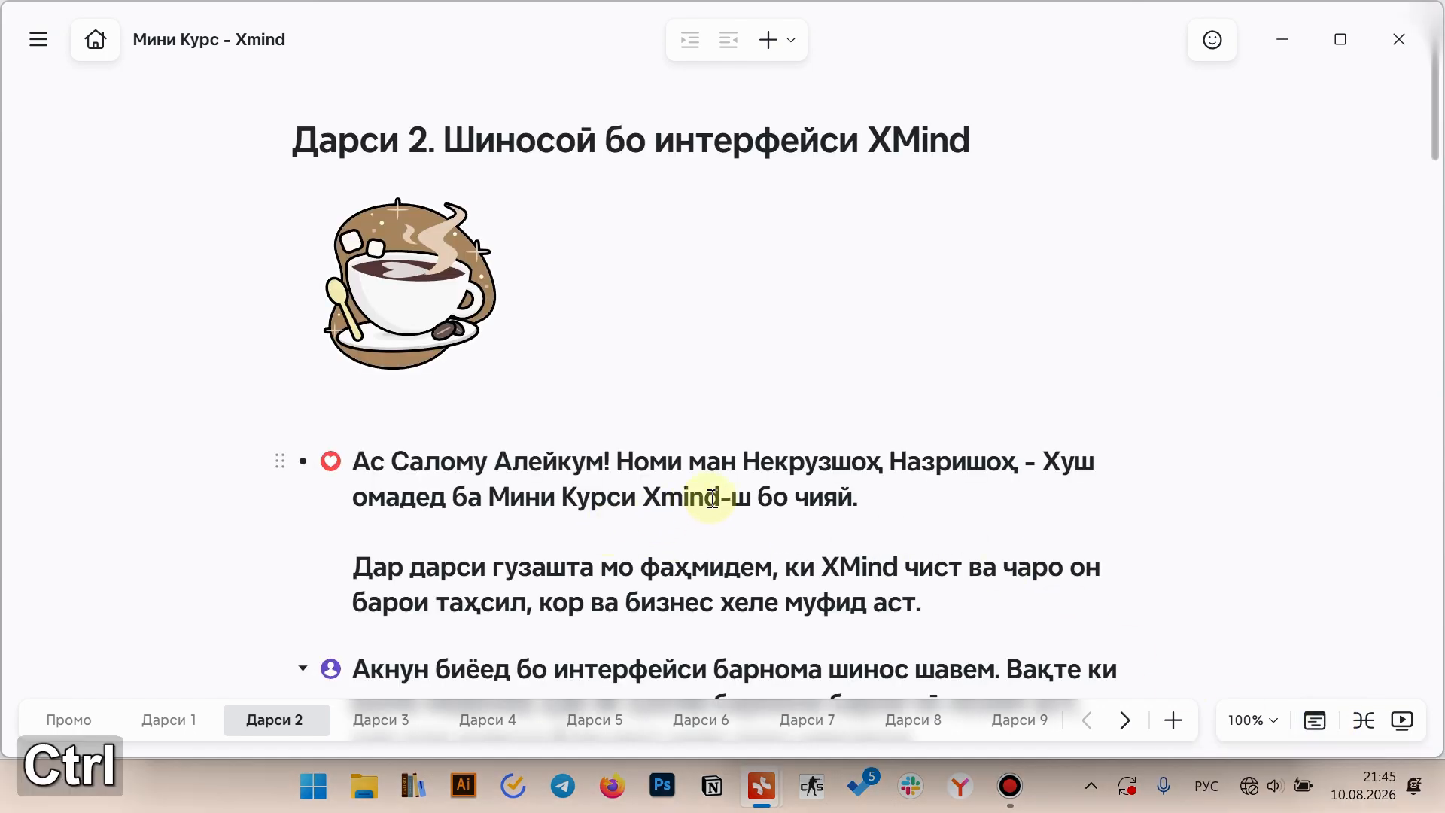
pyautogui.scroll(-2, 713, 502)
pyautogui.scroll(-15, 714, 502)
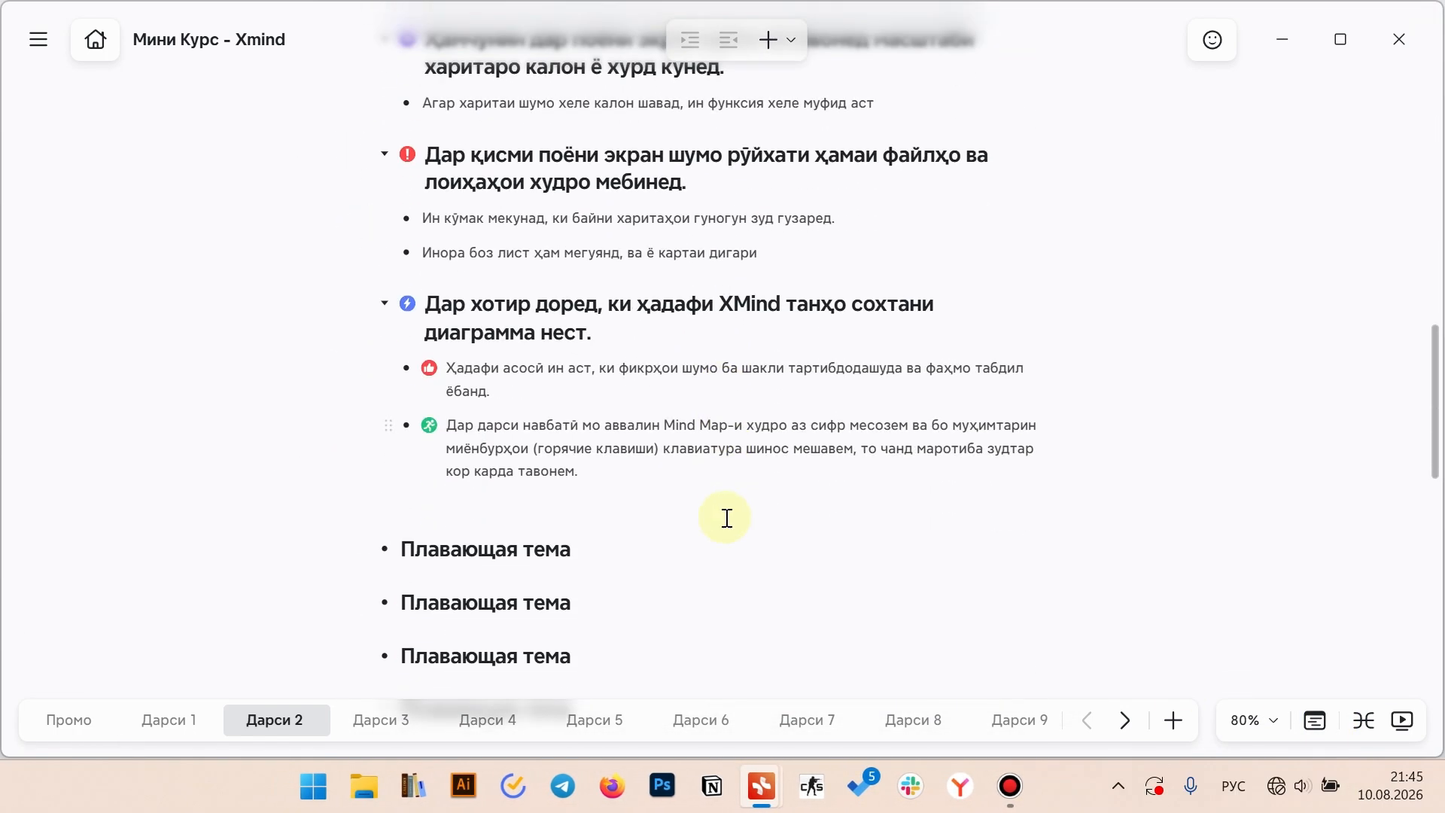
pyautogui.scroll(-3, 727, 518)
pyautogui.scroll(-5, 751, 517)
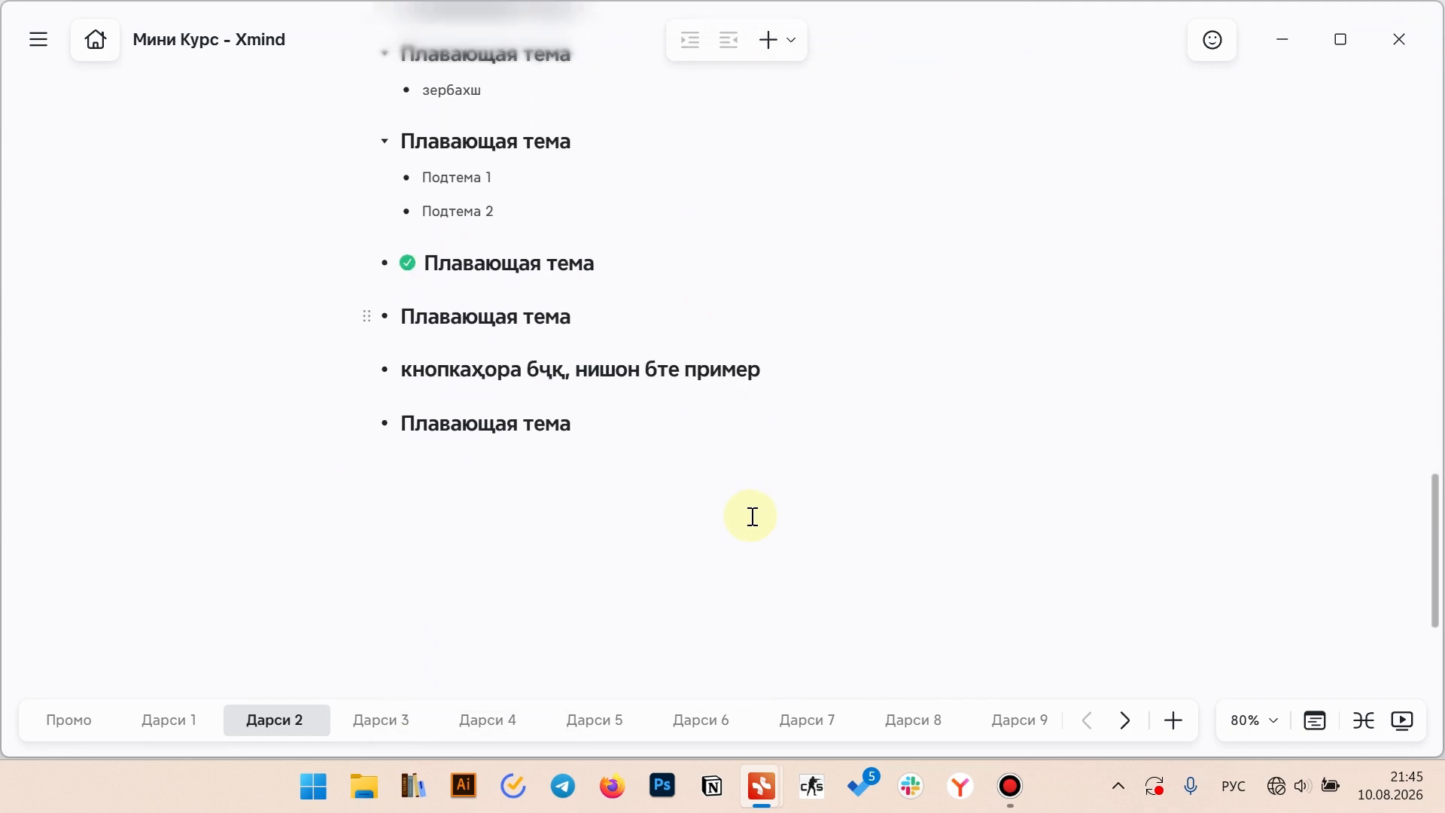
pyautogui.click(1364, 722)
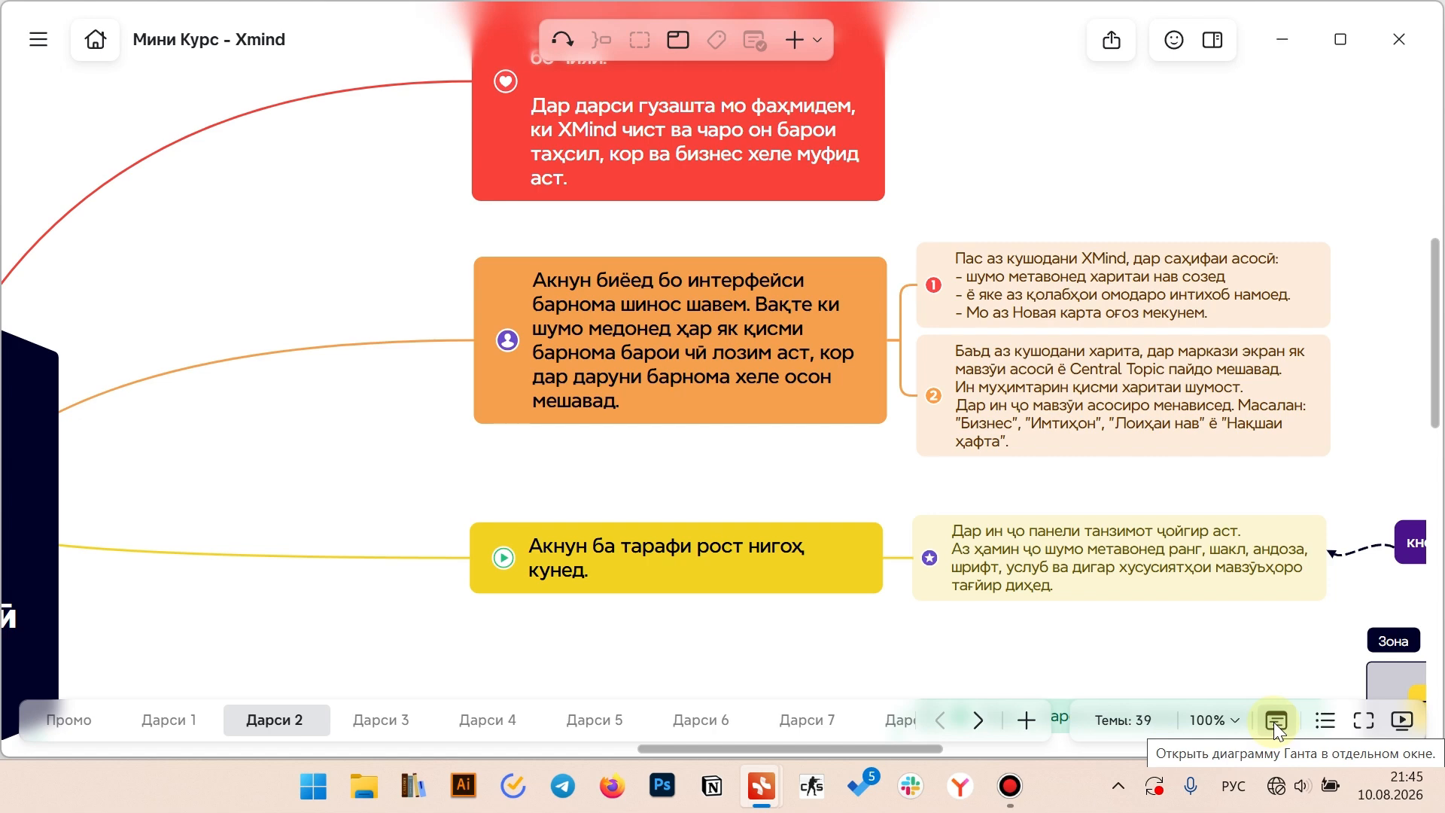
# Save the file and fit the whole Дарси 2 map in the window
pyautogui.hotkey('ctrl', 's')
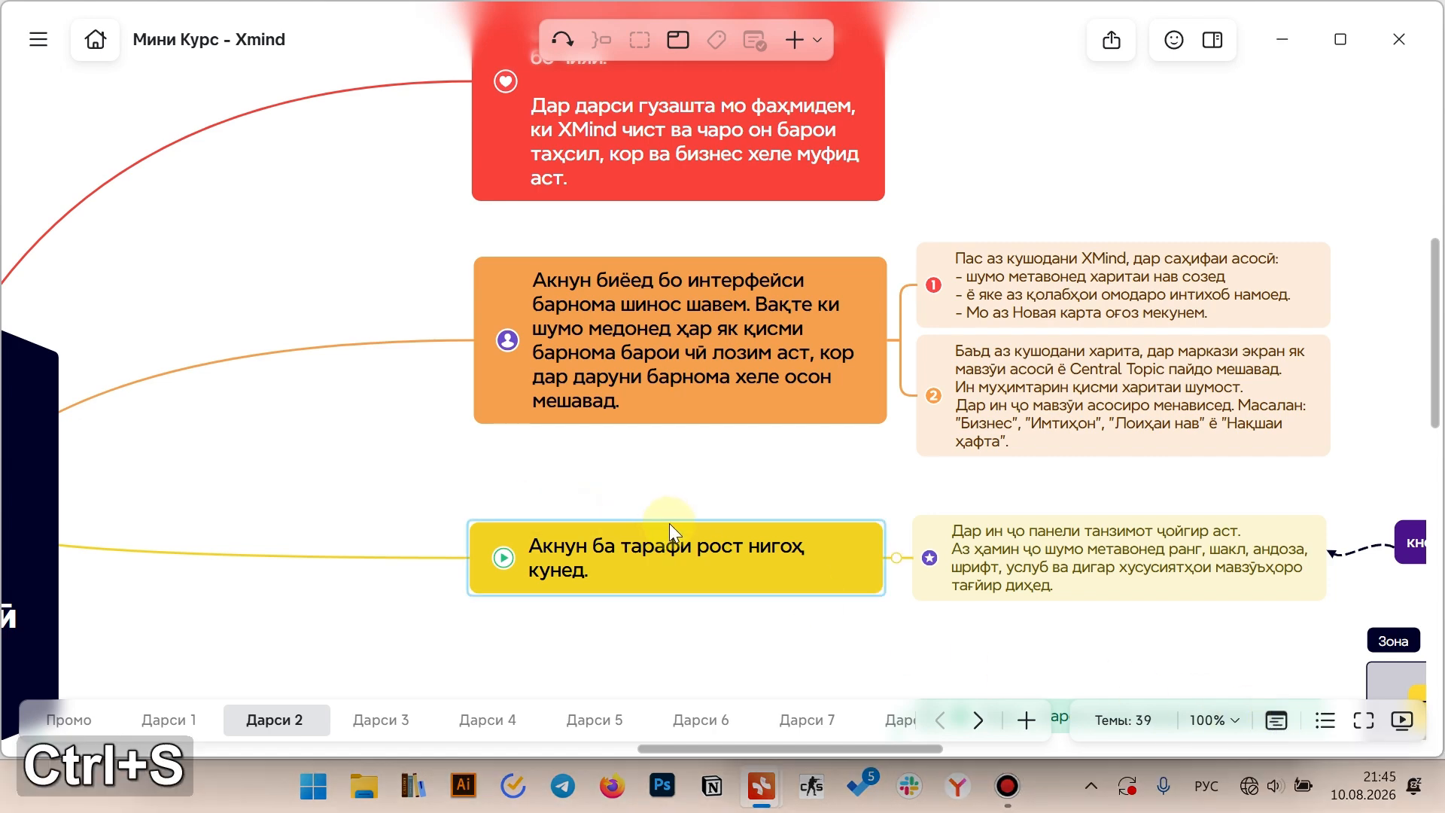
pyautogui.hotkey('alt', 'z')
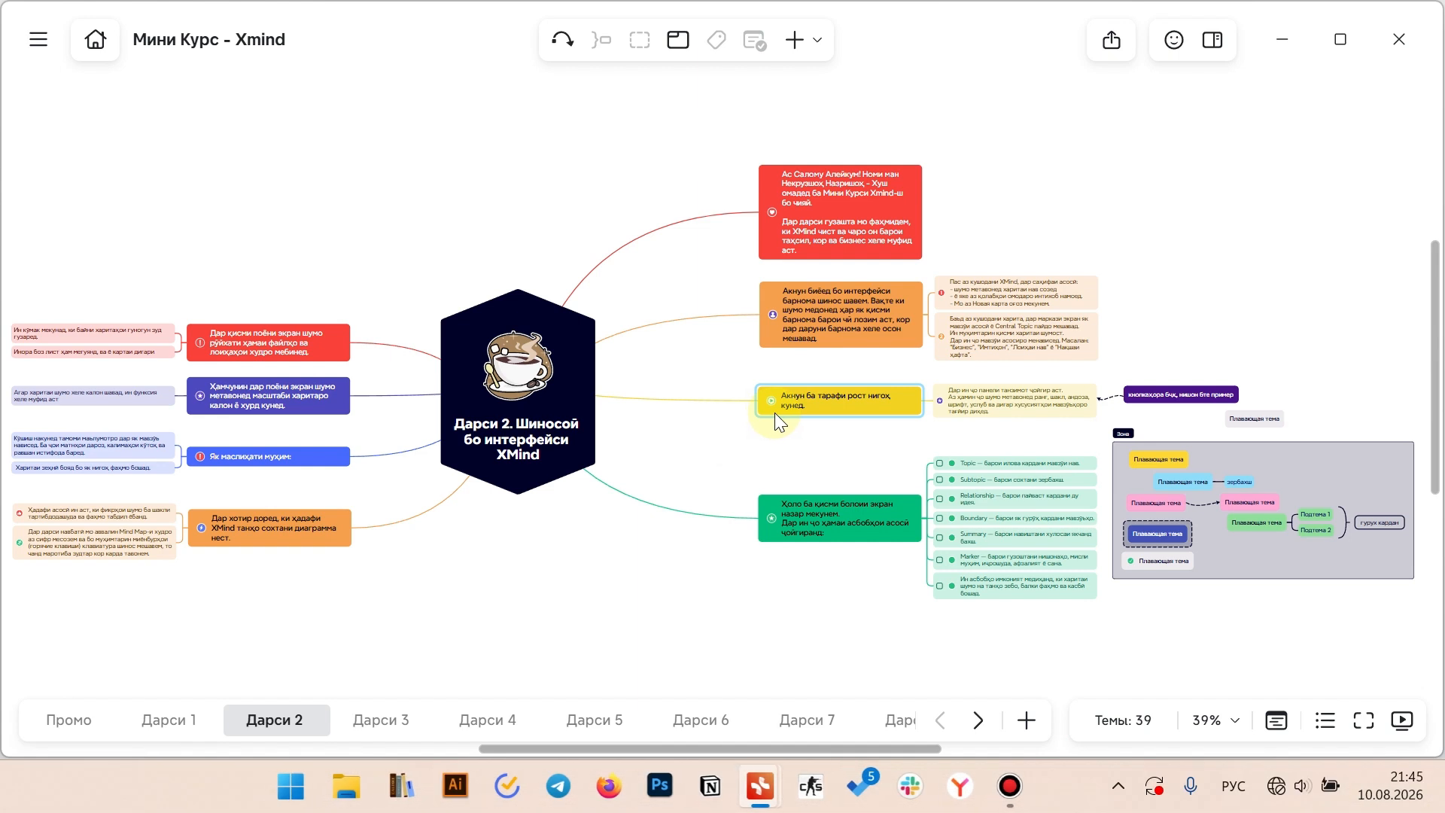